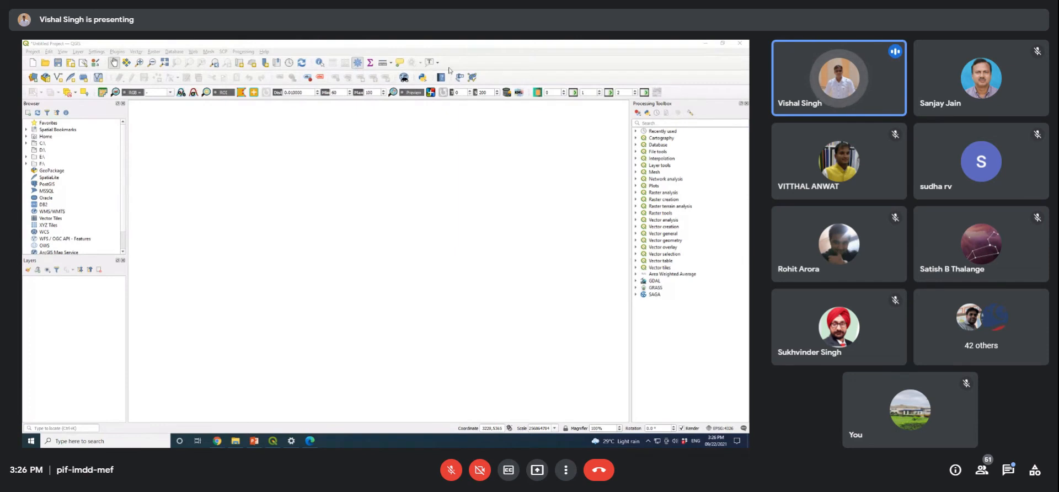
Step: Switch to File Explorer to examine the computer's drives, including the folders on E:, and return to QGIS
{"action": "left_click", "coordinate": [43, 47]}
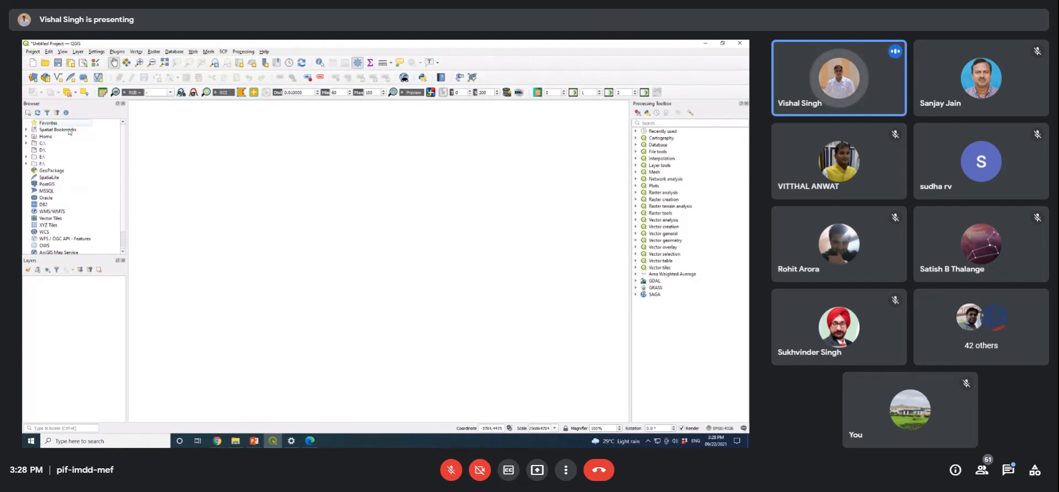
{"action": "left_click", "coordinate": [42, 144]}
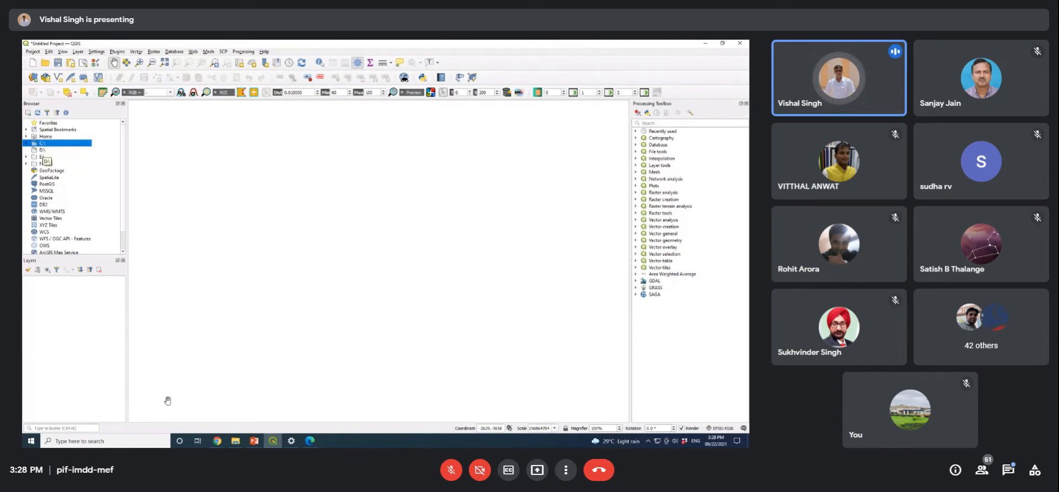
{"action": "left_click", "coordinate": [235, 442]}
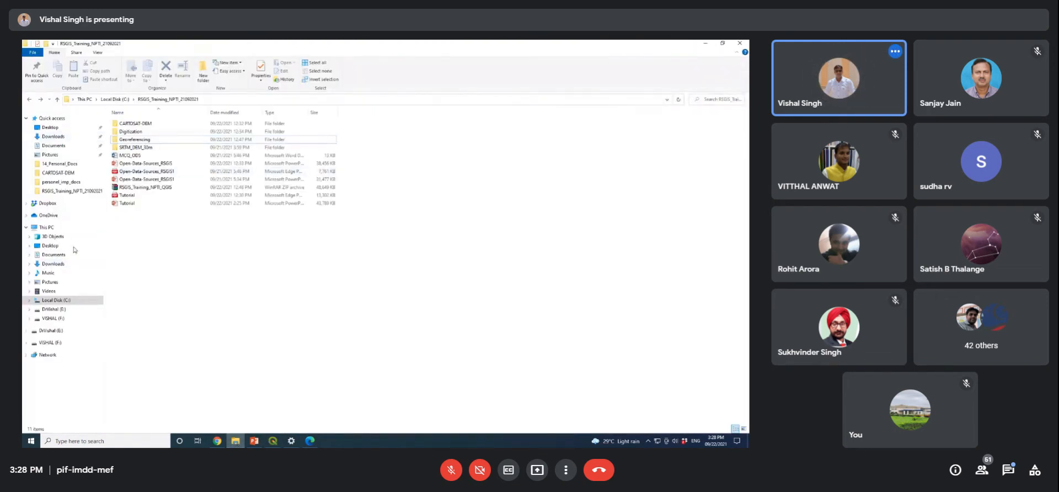
{"action": "left_click", "coordinate": [69, 302]}
{"action": "left_click", "coordinate": [60, 319]}
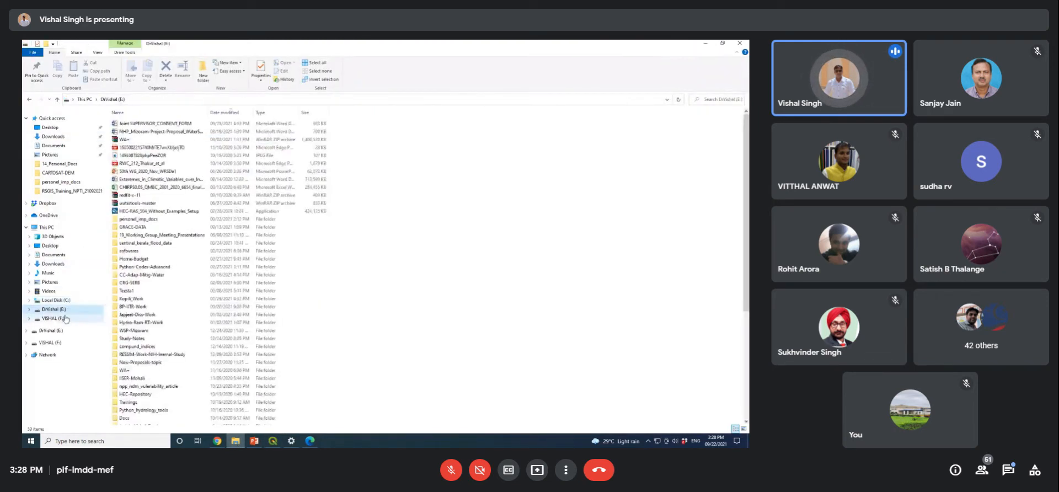
{"action": "left_click", "coordinate": [63, 331]}
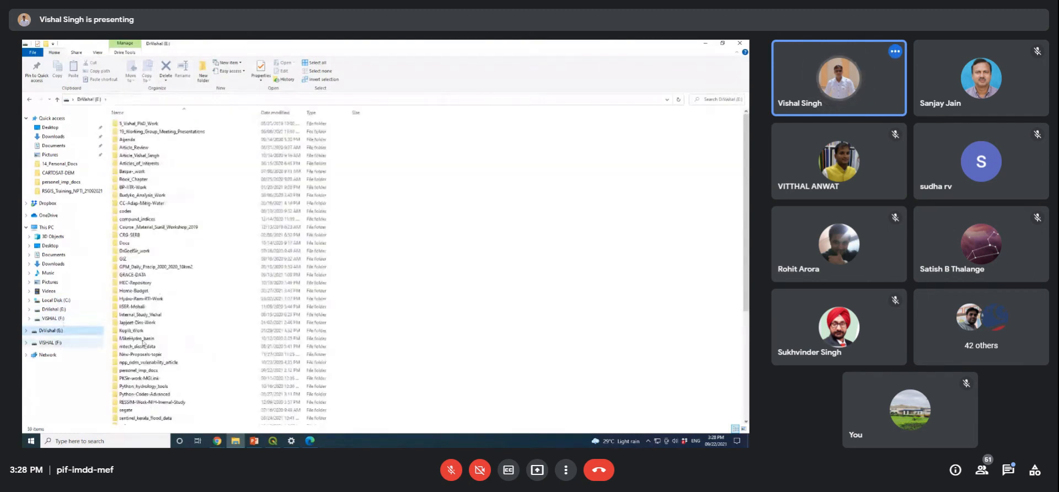
{"action": "left_click", "coordinate": [705, 43]}
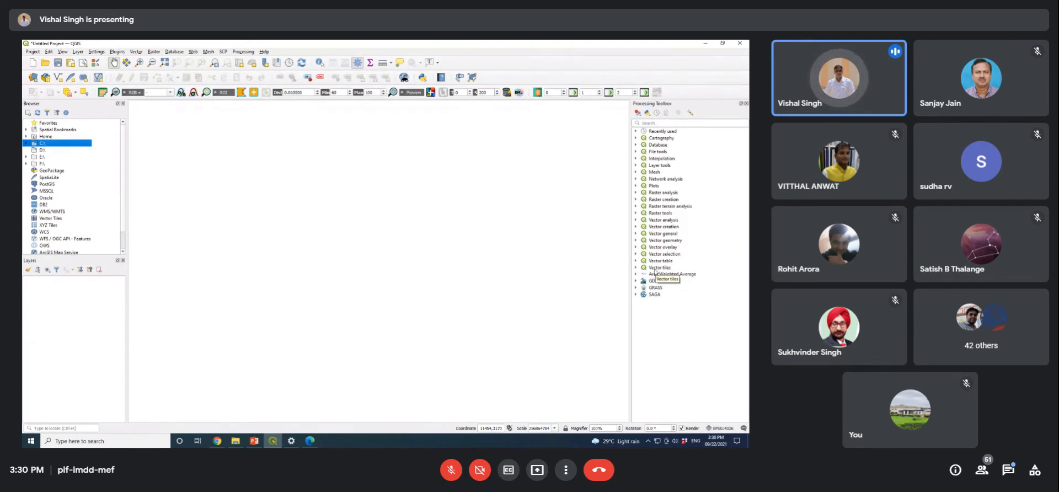
Step: Point out the GDAL, SAGA and GRASS algorithm providers among the processing tools
{"action": "left_click", "coordinate": [656, 281]}
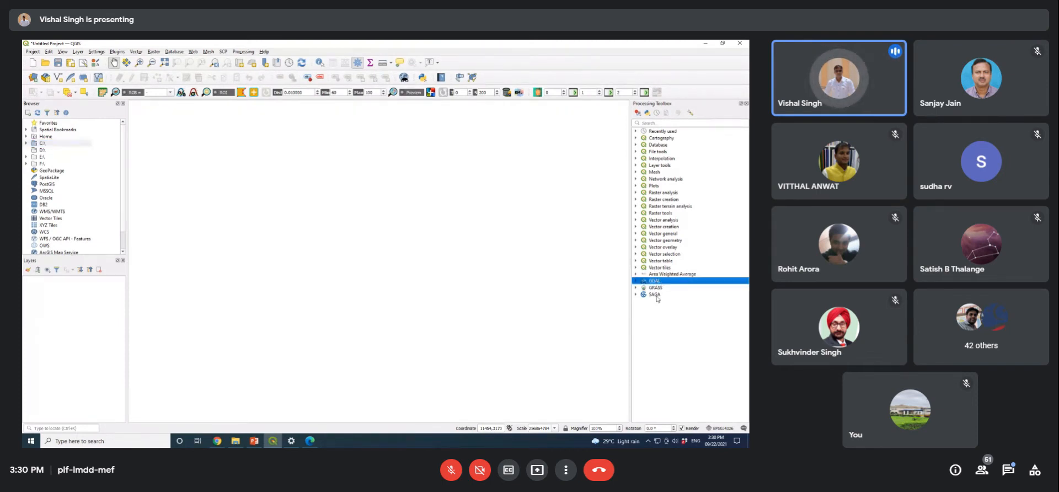
{"action": "left_click", "coordinate": [656, 295]}
{"action": "left_click", "coordinate": [656, 281]}
{"action": "left_click", "coordinate": [655, 296]}
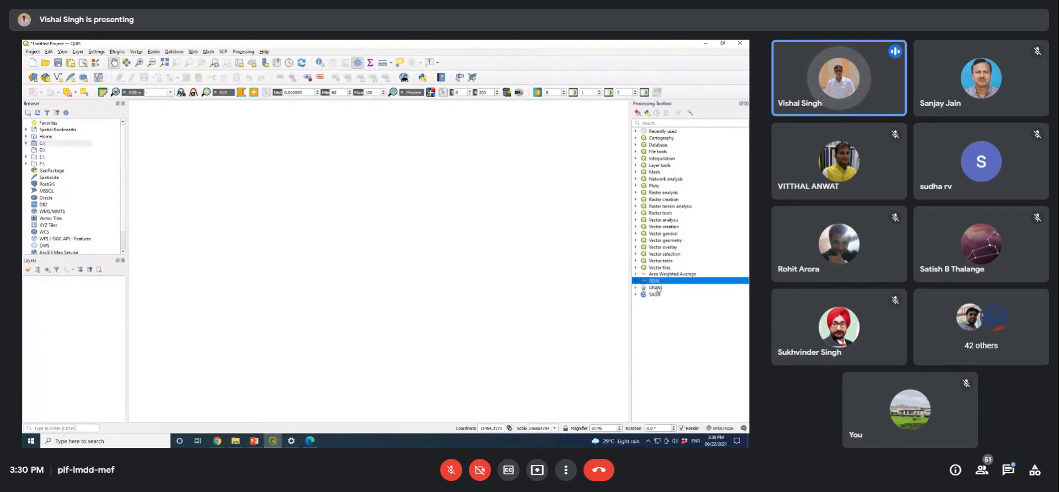
{"action": "left_click", "coordinate": [657, 296]}
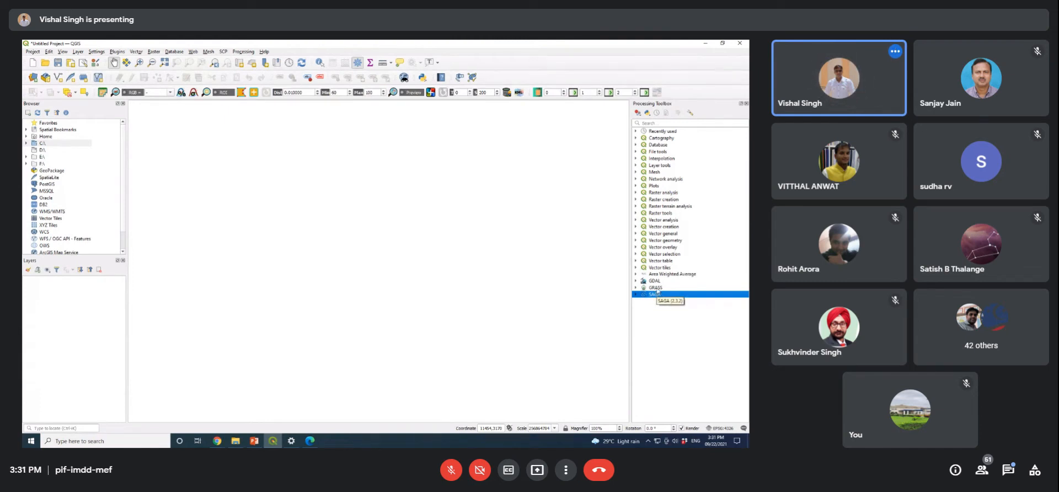
{"action": "key", "text": "Up"}
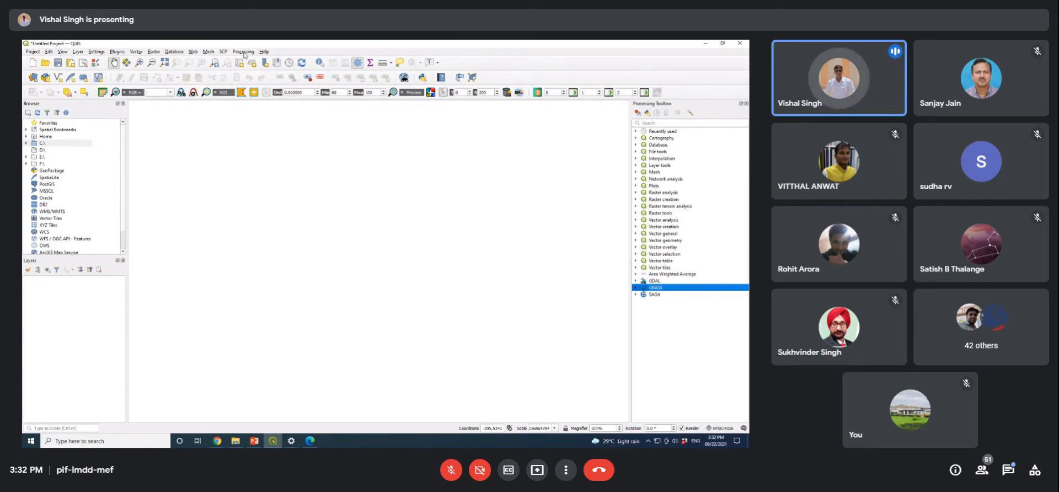
Step: Hide the Processing Toolbox and show it again
{"action": "left_click", "coordinate": [32, 52]}
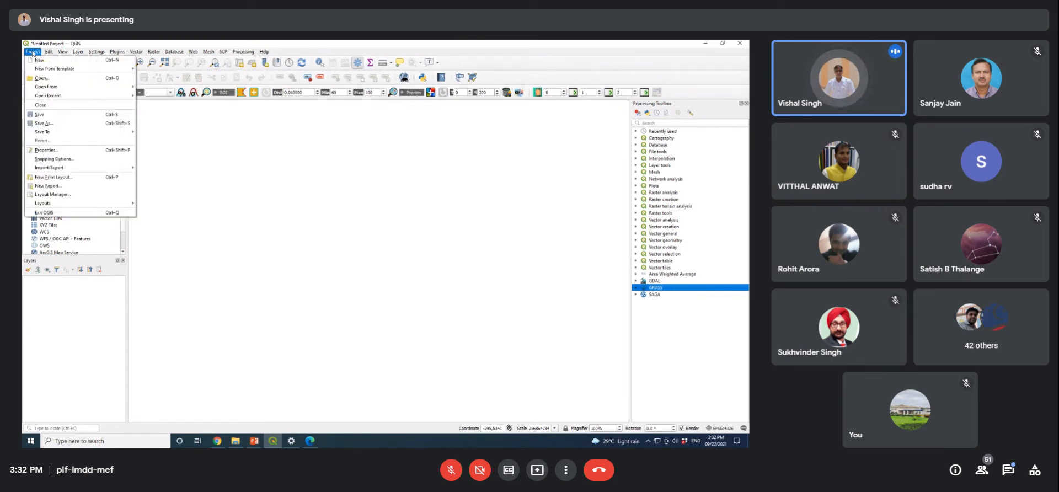
{"action": "mouse_move", "coordinate": [239, 54]}
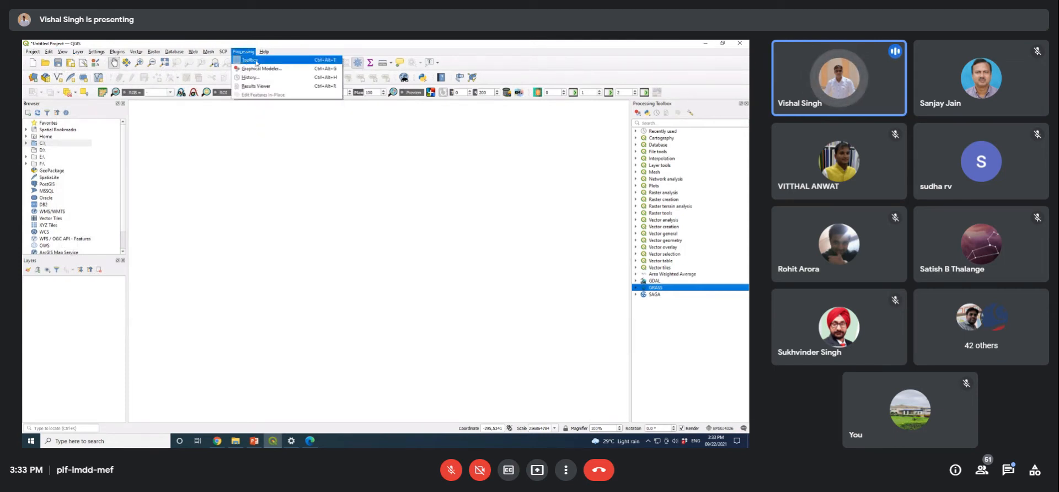
{"action": "left_click", "coordinate": [256, 61]}
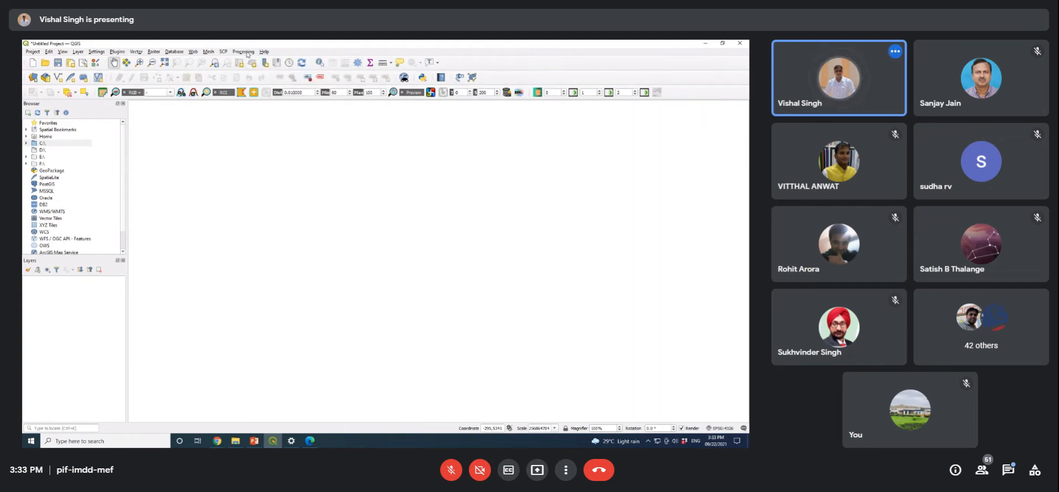
{"action": "left_click", "coordinate": [246, 51]}
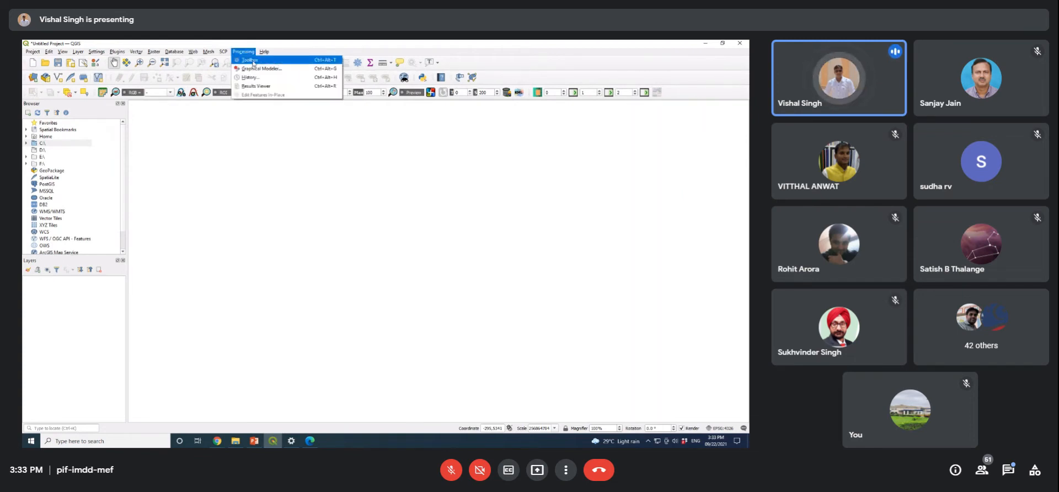
{"action": "left_click", "coordinate": [252, 62]}
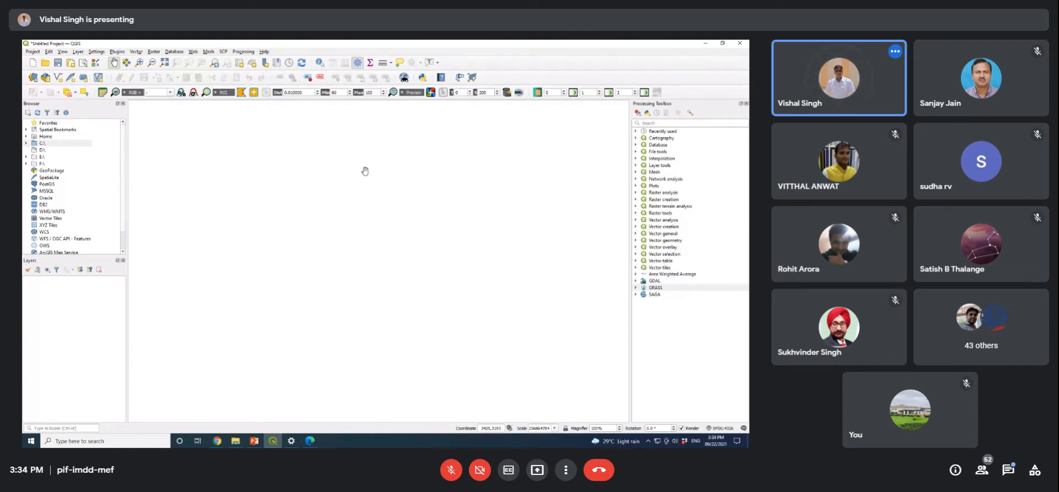
{"action": "left_click", "coordinate": [86, 198]}
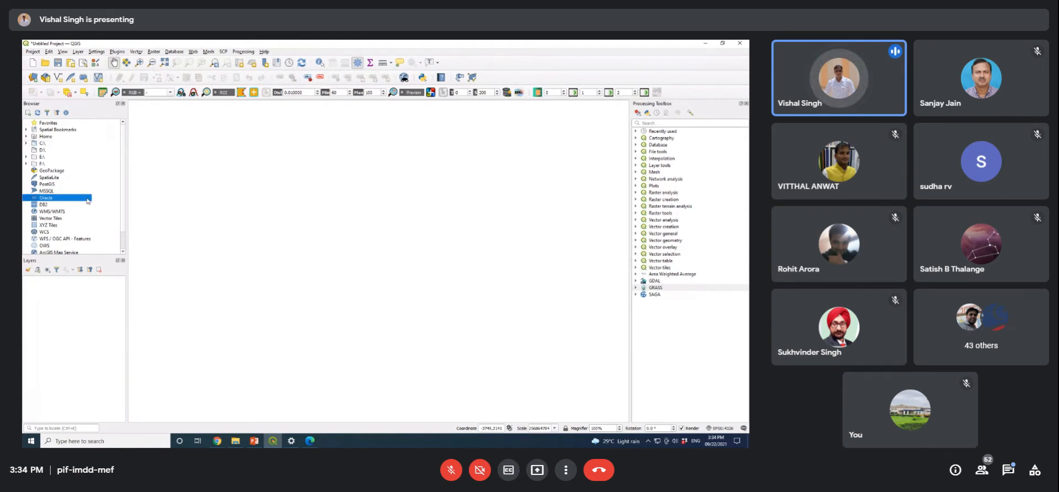
{"action": "left_click", "coordinate": [33, 52]}
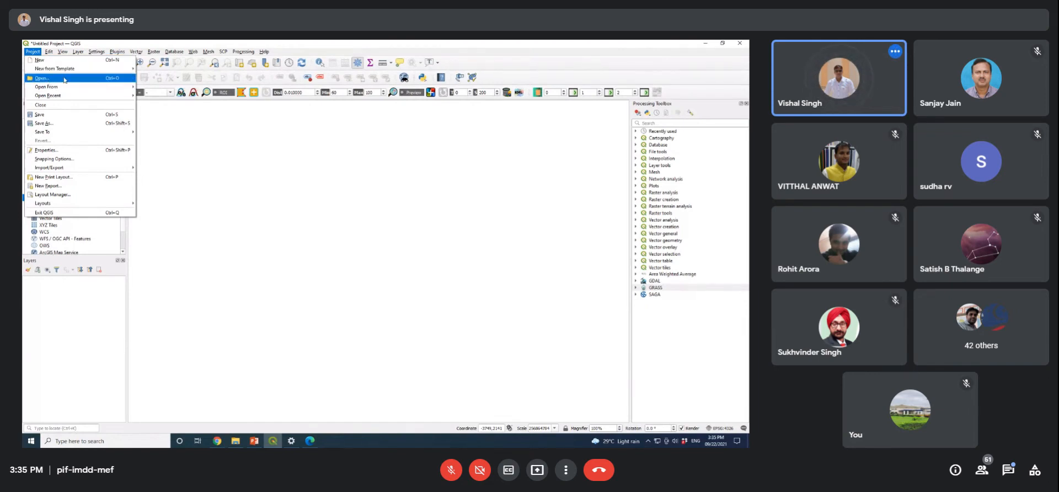
{"action": "mouse_move", "coordinate": [119, 86]}
{"action": "left_click", "coordinate": [81, 80]}
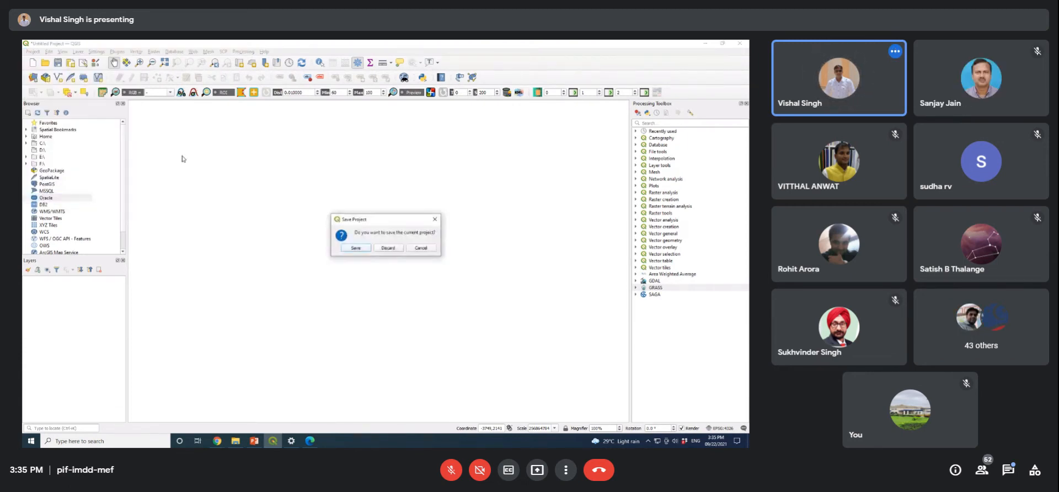
{"action": "left_click", "coordinate": [428, 248]}
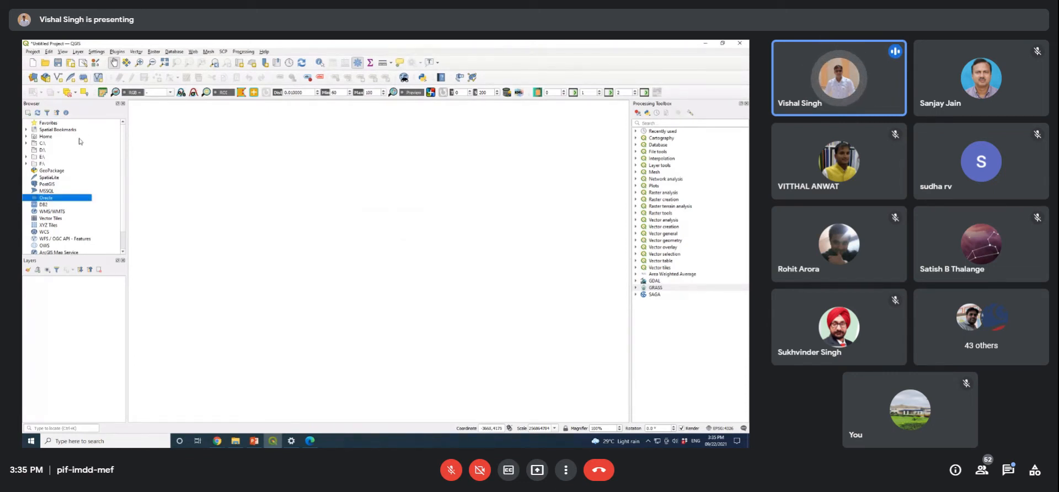
Step: Examine the available commands for feature editing, map view and decorations, layer handling, and program settings
{"action": "left_click", "coordinate": [48, 52]}
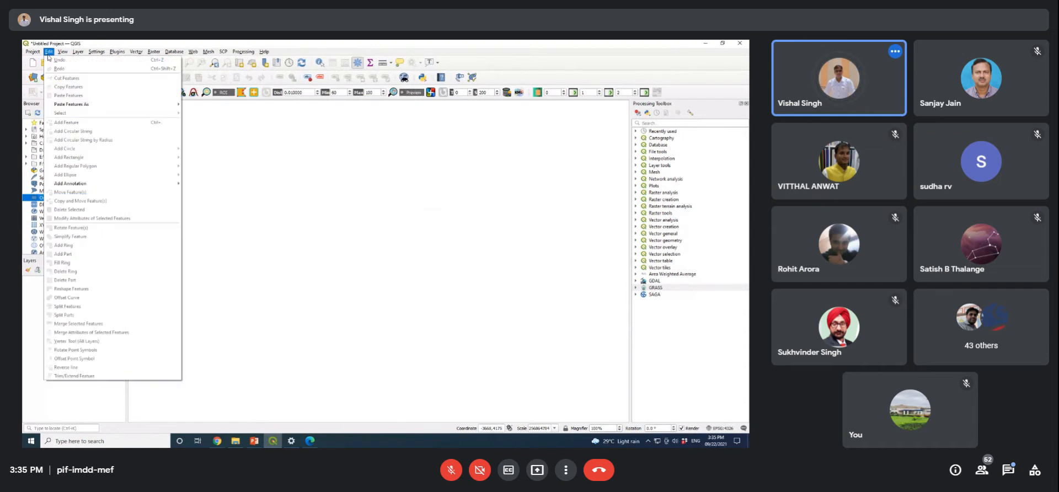
{"action": "mouse_move", "coordinate": [60, 105]}
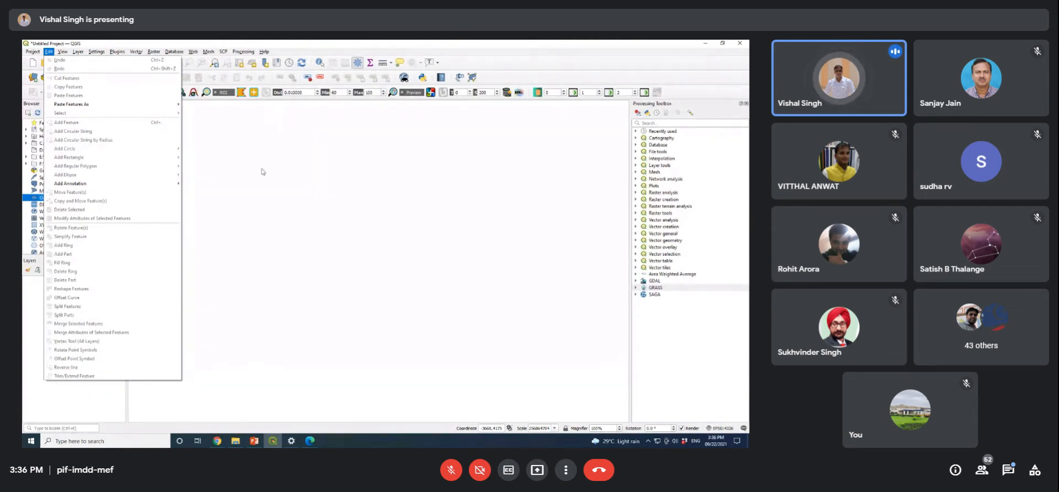
{"action": "left_click", "coordinate": [289, 107]}
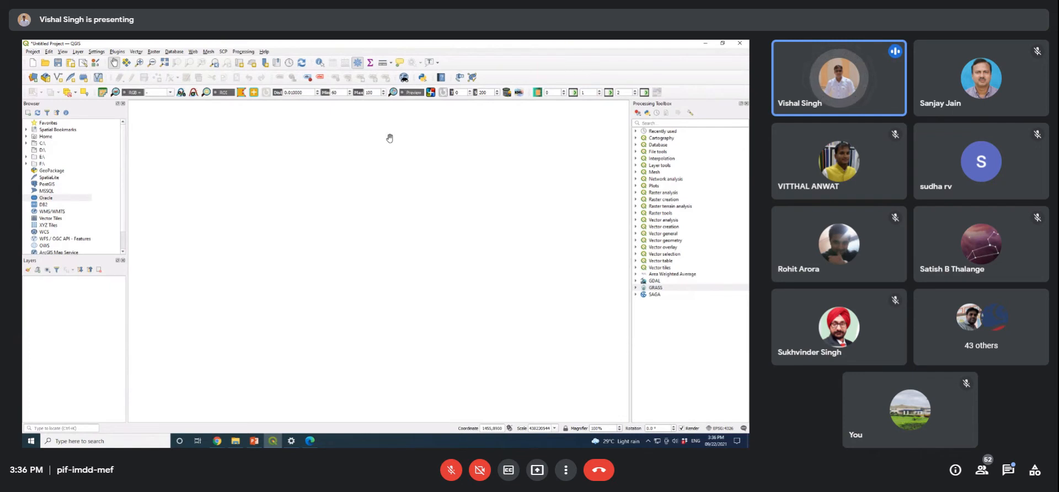
{"action": "left_click", "coordinate": [49, 51]}
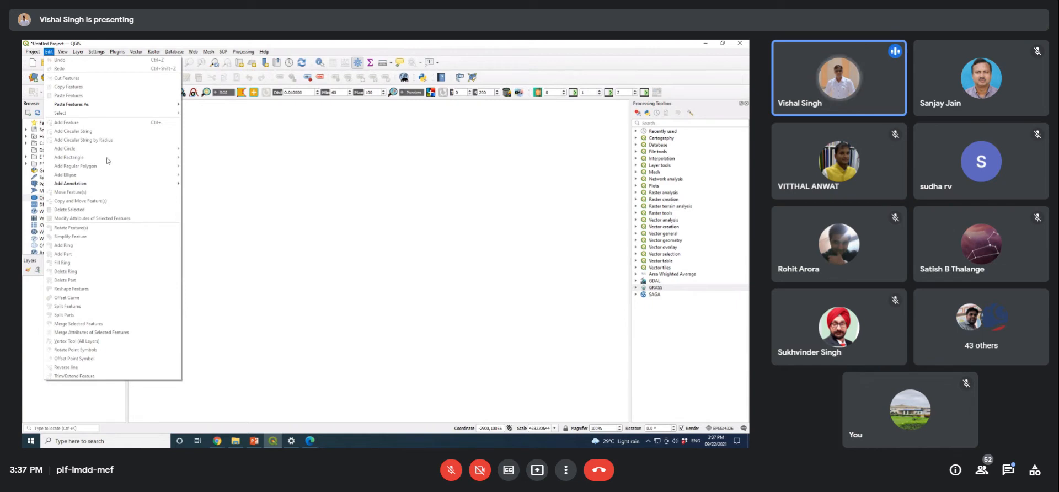
{"action": "mouse_move", "coordinate": [62, 51]}
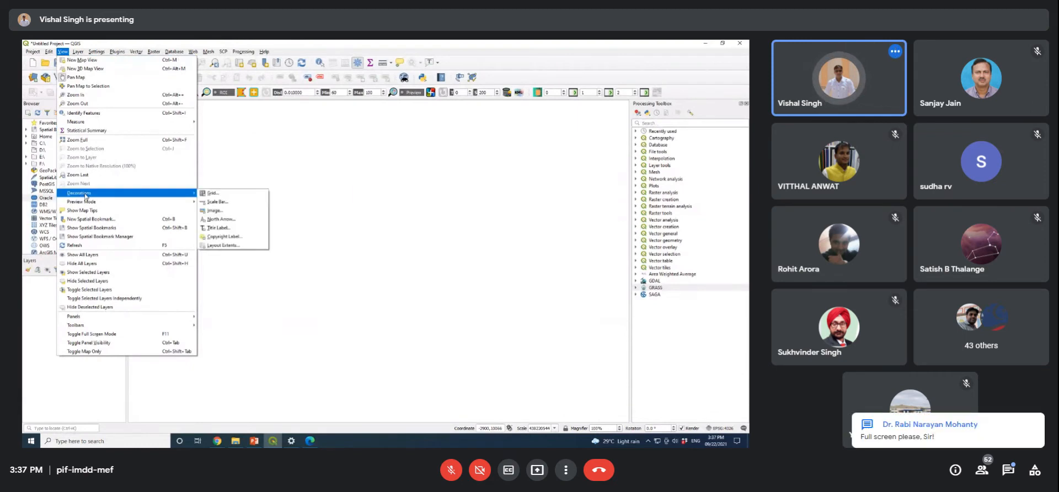
{"action": "mouse_move", "coordinate": [83, 202]}
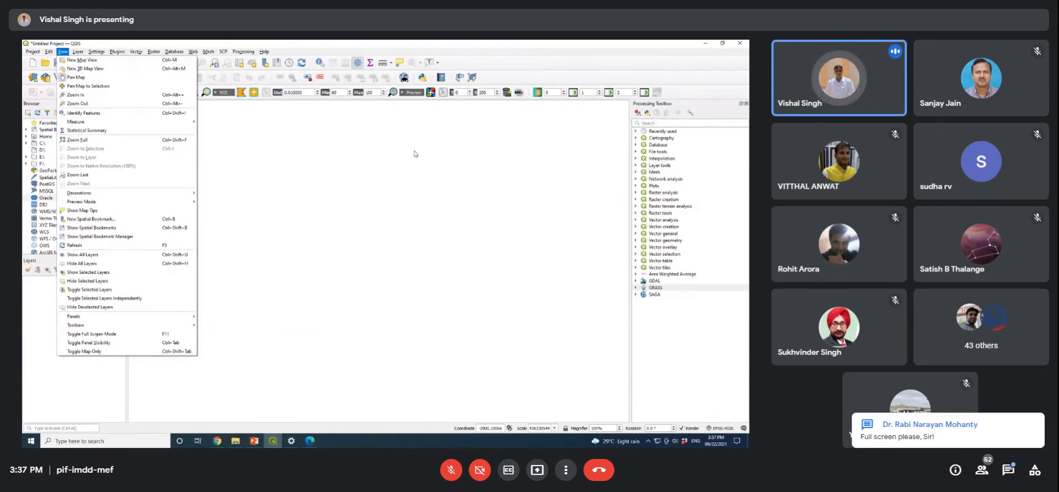
{"action": "left_click", "coordinate": [488, 124]}
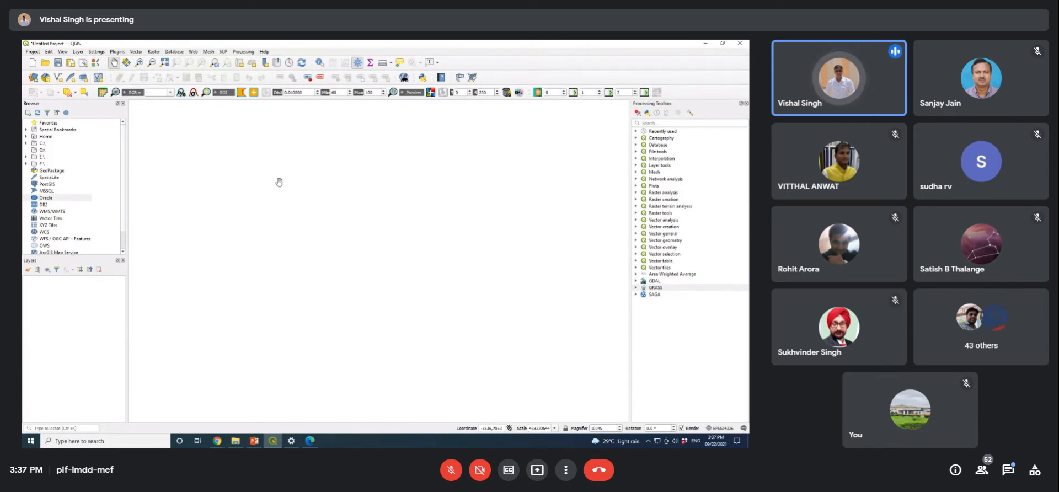
{"action": "left_click", "coordinate": [99, 52]}
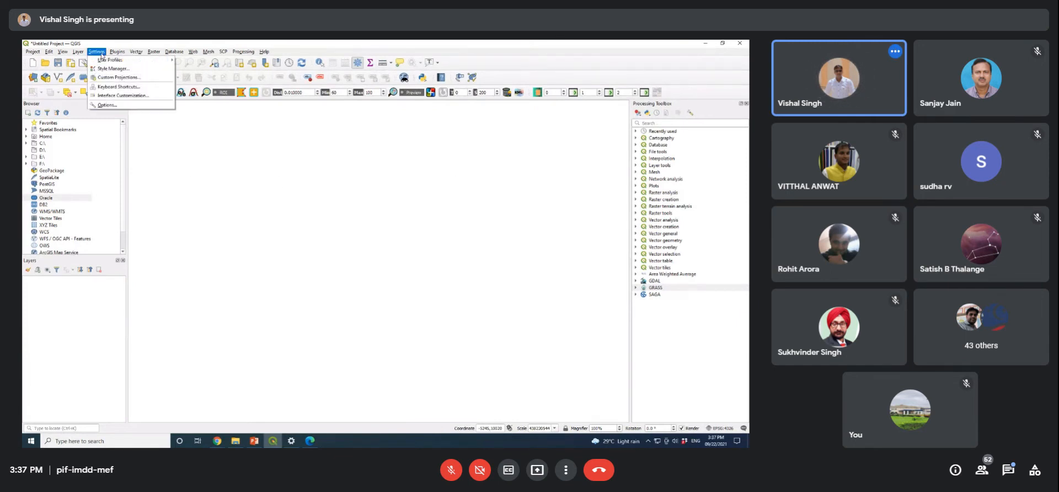
{"action": "mouse_move", "coordinate": [77, 56]}
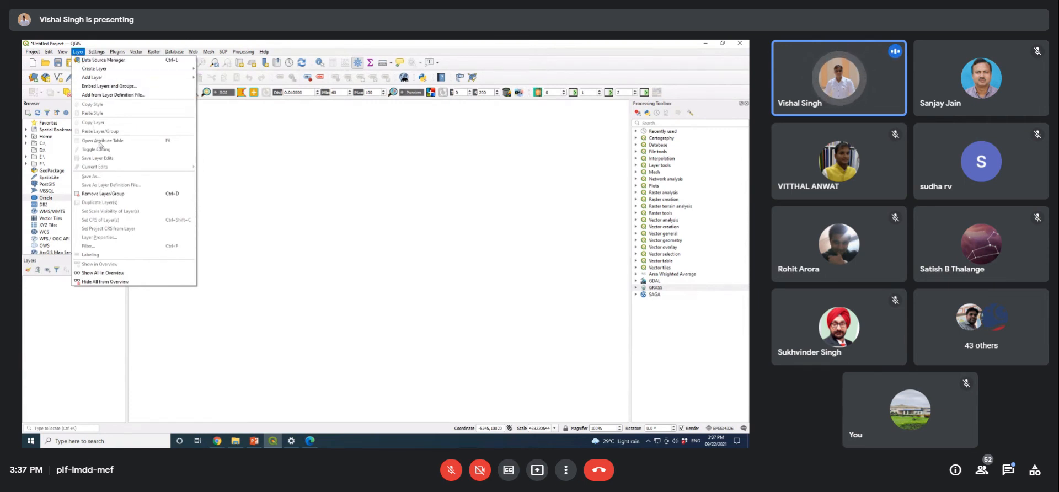
{"action": "mouse_move", "coordinate": [144, 79]}
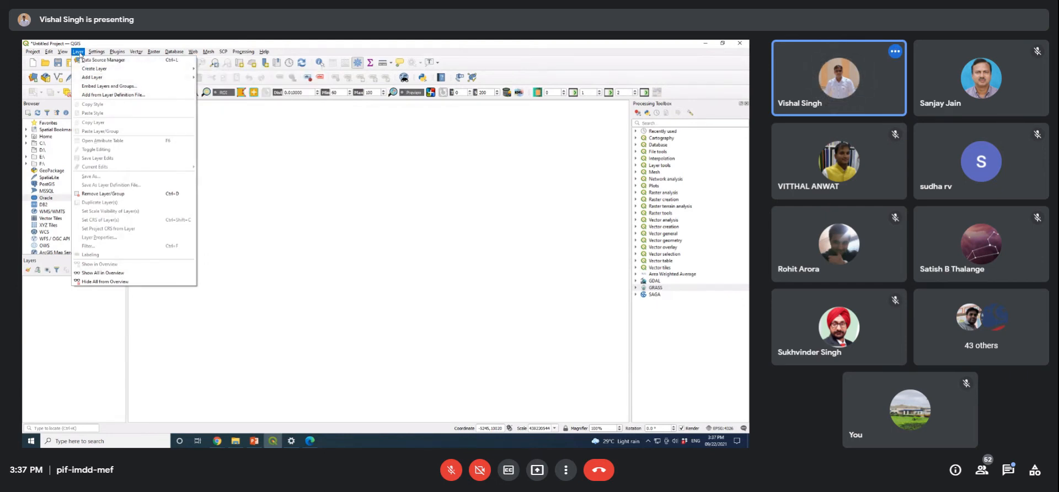
{"action": "left_click", "coordinate": [523, 61]}
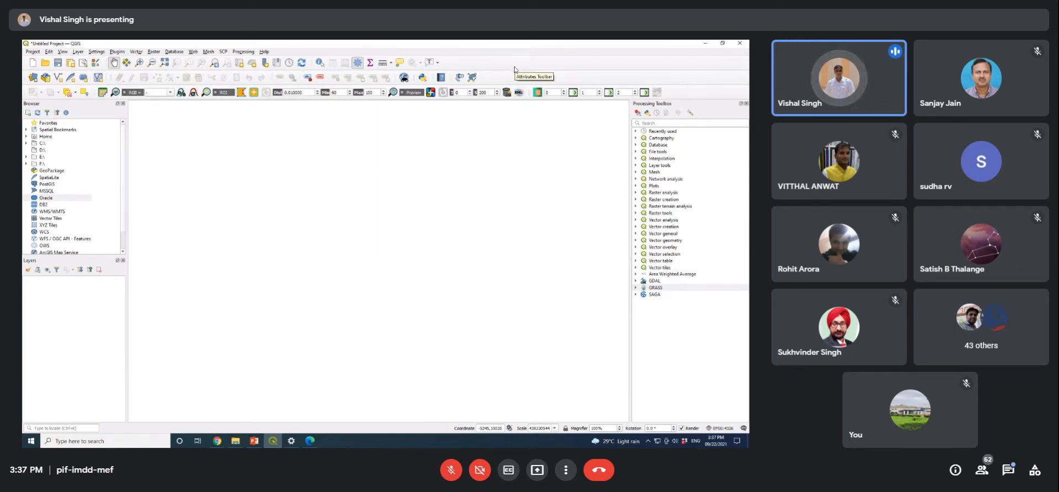
{"action": "left_click", "coordinate": [77, 52]}
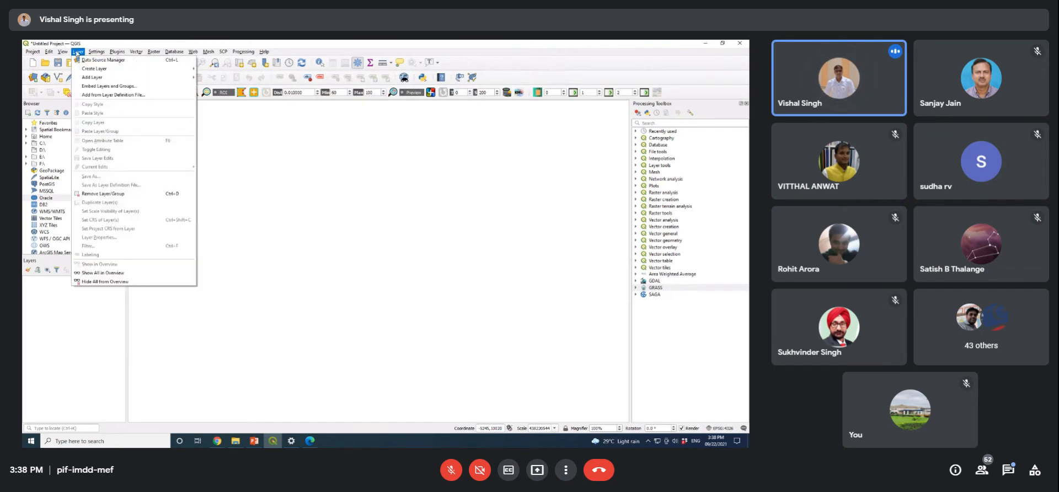
{"action": "mouse_move", "coordinate": [96, 52]}
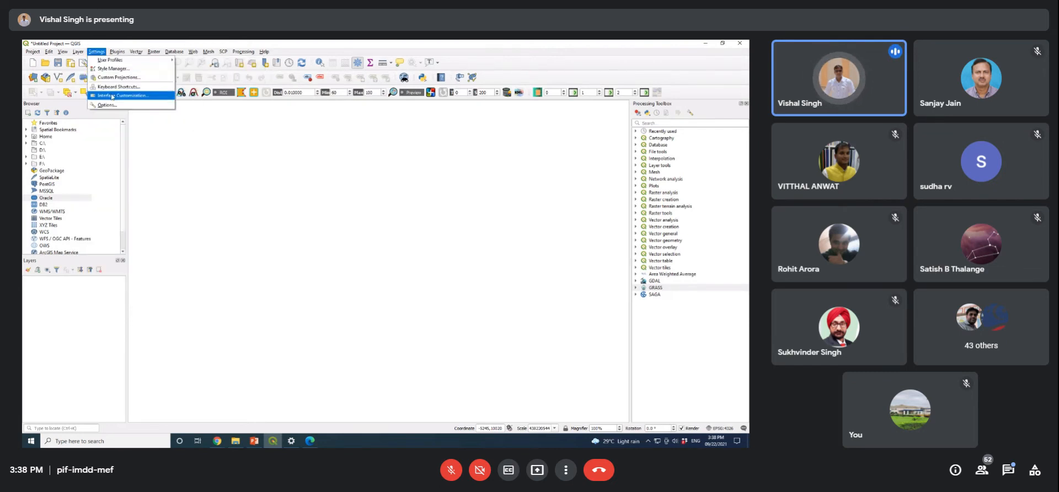
{"action": "left_click", "coordinate": [499, 62]}
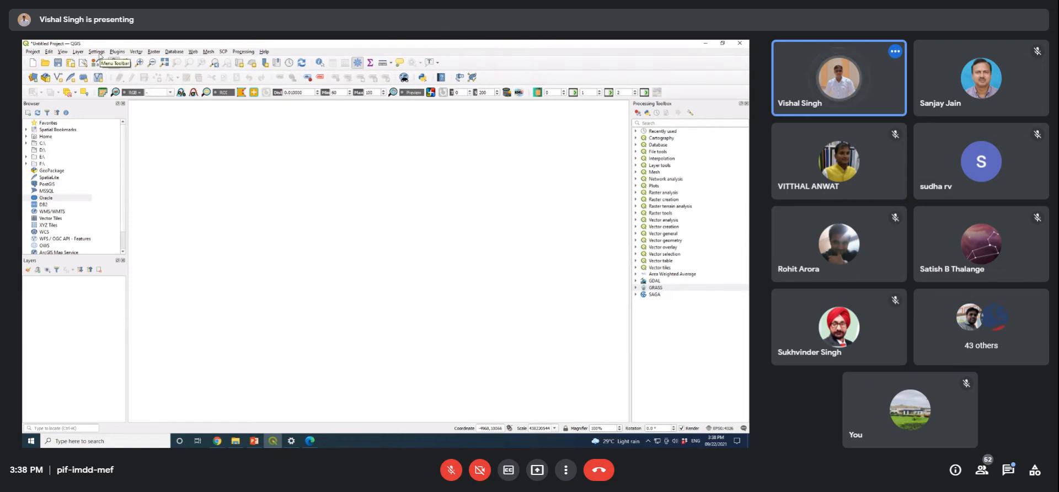
Step: Open the plugin manager and look through the complete list of plugins from start to end
{"action": "left_click", "coordinate": [121, 54]}
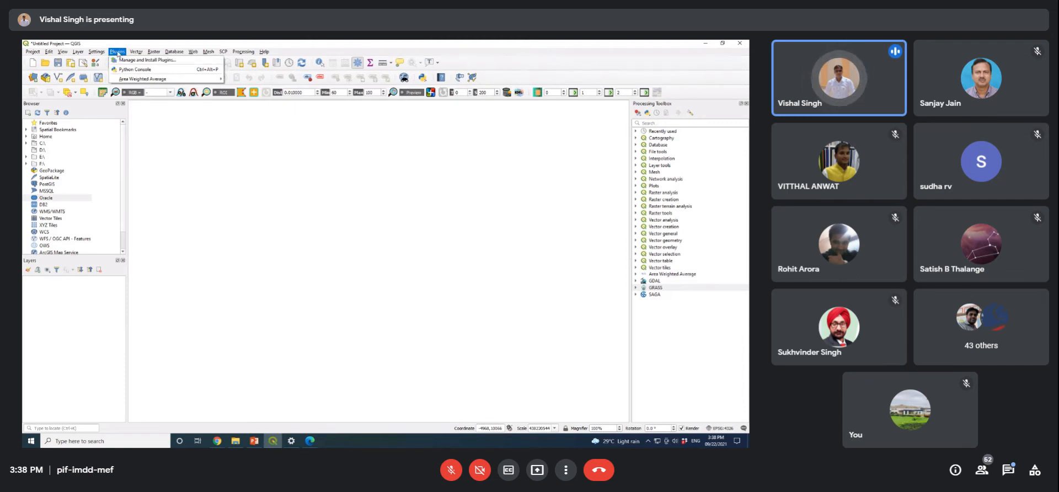
{"action": "left_click", "coordinate": [170, 64]}
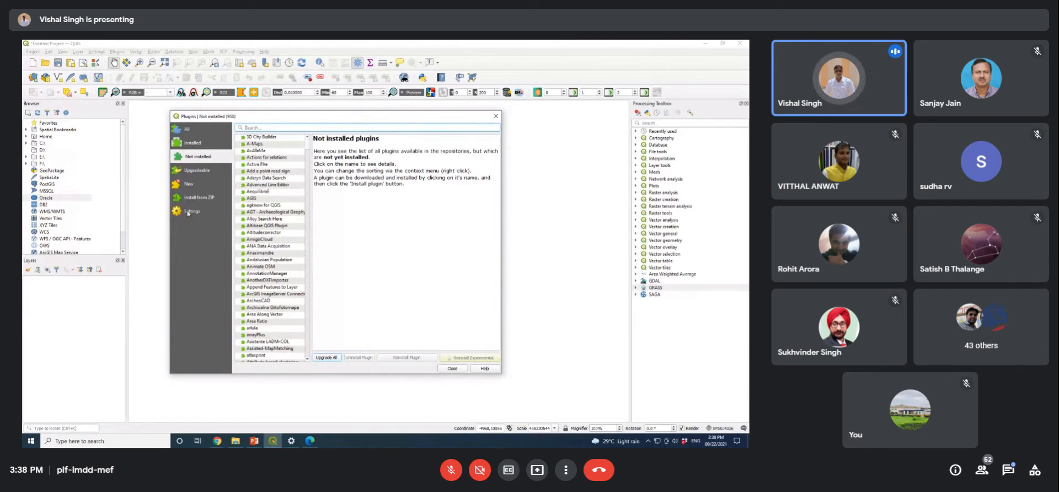
{"action": "left_click", "coordinate": [188, 131]}
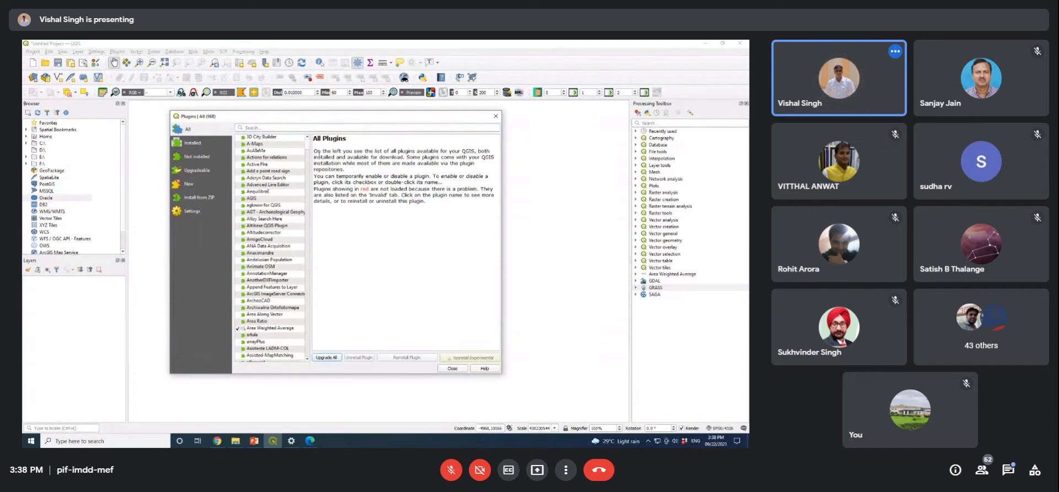
{"action": "scroll", "coordinate": [309, 149], "scroll_direction": "down", "scroll_amount": 5}
{"action": "left_click_drag", "start_coordinate": [308, 148], "coordinate": [299, 357]}
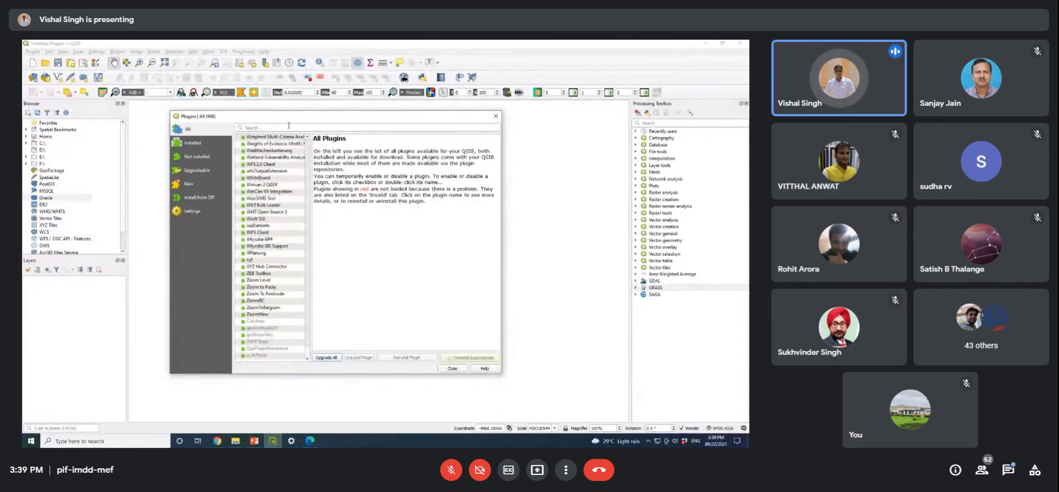
{"action": "left_click_drag", "start_coordinate": [308, 356], "coordinate": [308, 145]}
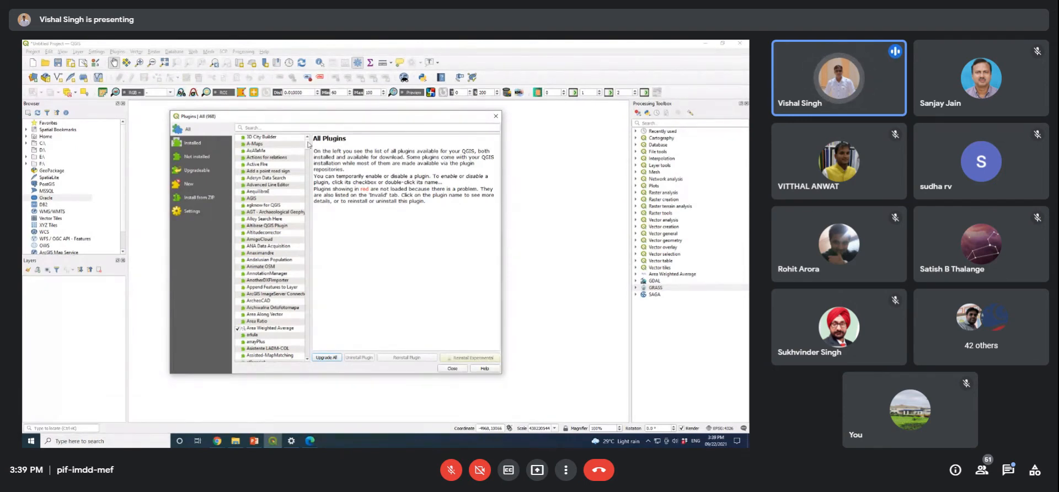
Step: Review the installed plugins and view the A-Maps details among the plugins not yet installed
{"action": "left_click", "coordinate": [201, 145]}
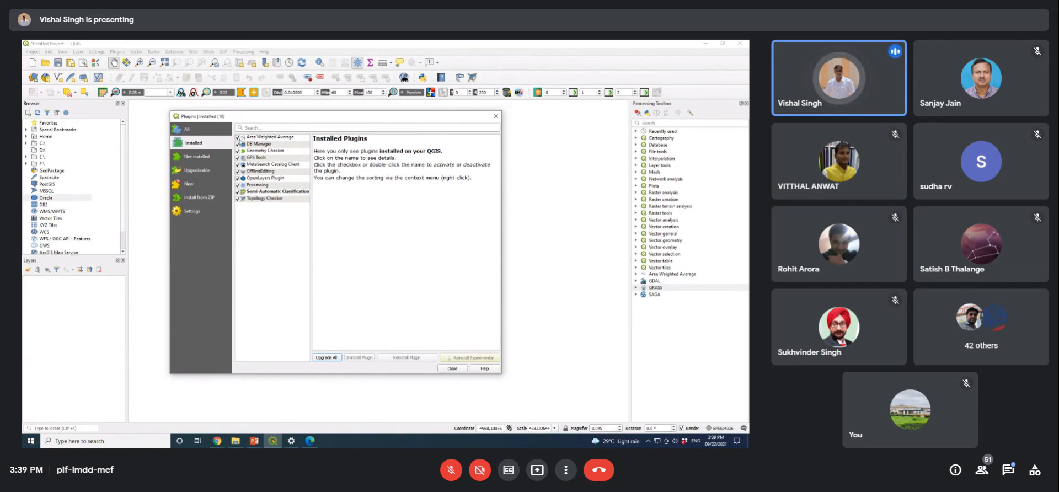
{"action": "left_click", "coordinate": [208, 160]}
{"action": "left_click_drag", "start_coordinate": [306, 149], "coordinate": [280, 146]}
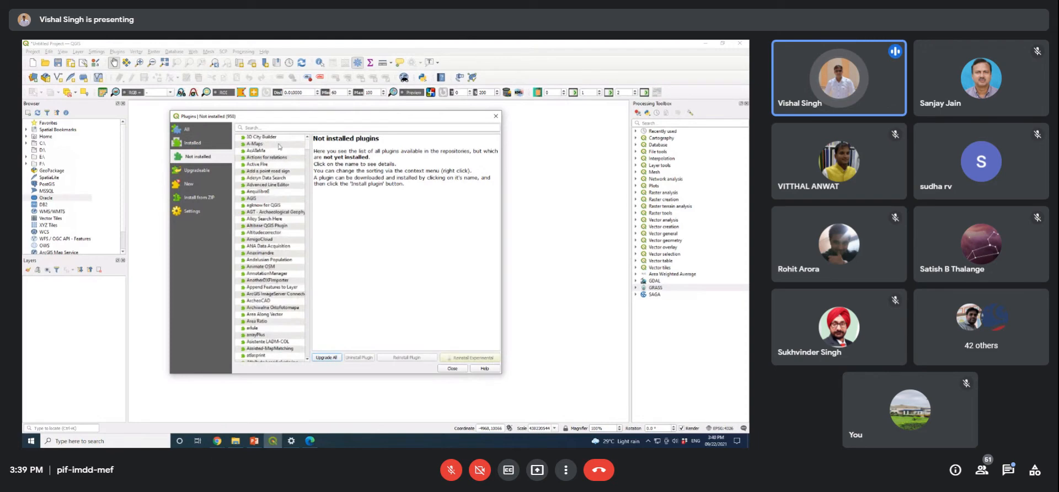
{"action": "left_click", "coordinate": [255, 144]}
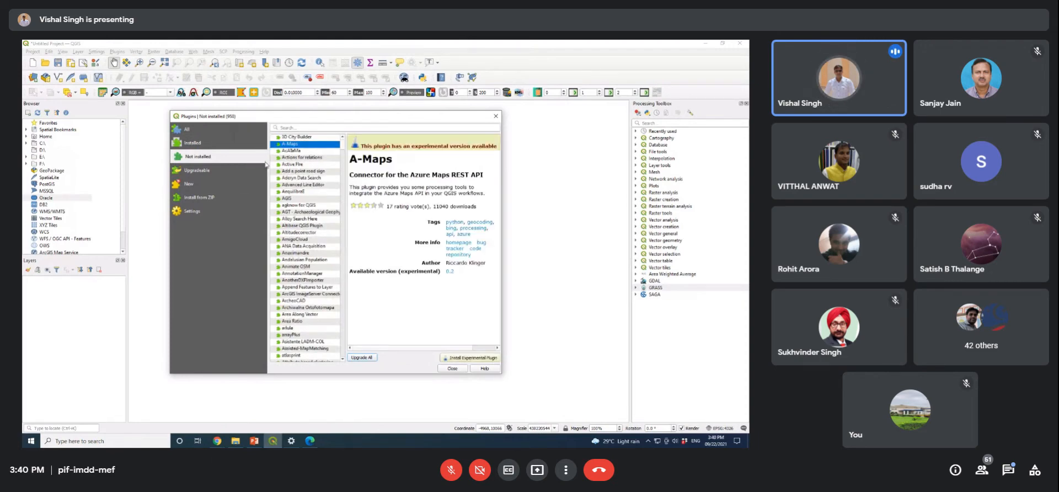
Step: Find the DEMto3D plugin among those not installed and examine its name, description, tags and version details
{"action": "left_click_drag", "start_coordinate": [342, 144], "coordinate": [341, 175]}
{"action": "scroll", "coordinate": [284, 171], "scroll_direction": "down", "scroll_amount": 15}
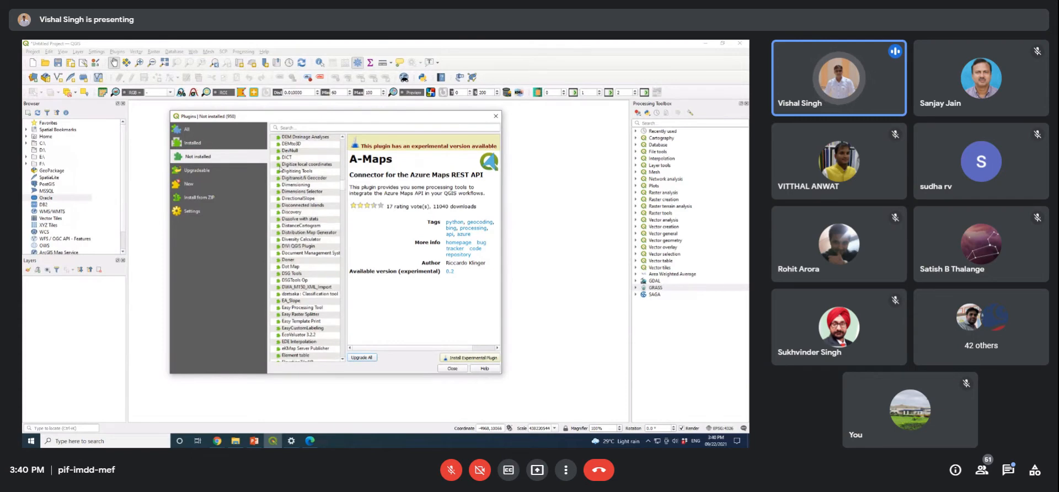
{"action": "left_click", "coordinate": [306, 144]}
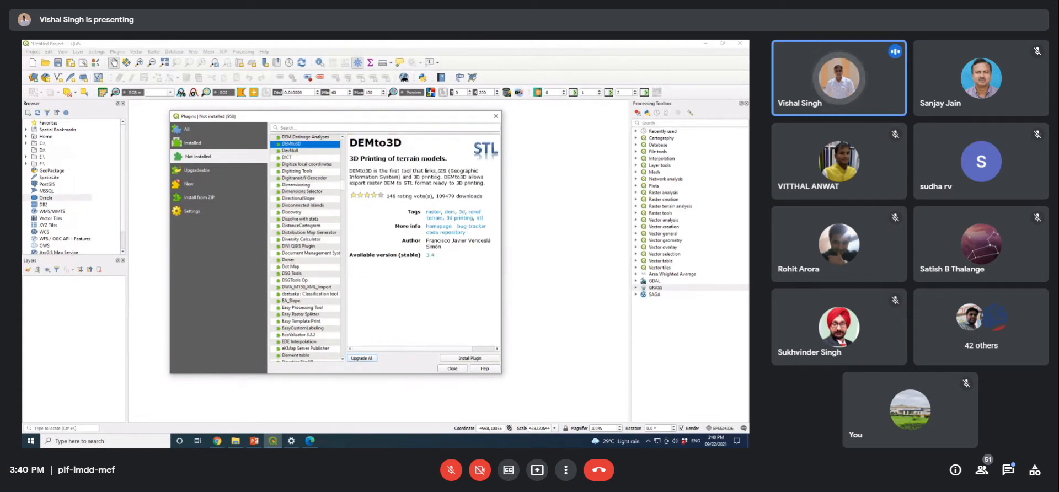
{"action": "left_click_drag", "start_coordinate": [351, 159], "coordinate": [442, 252]}
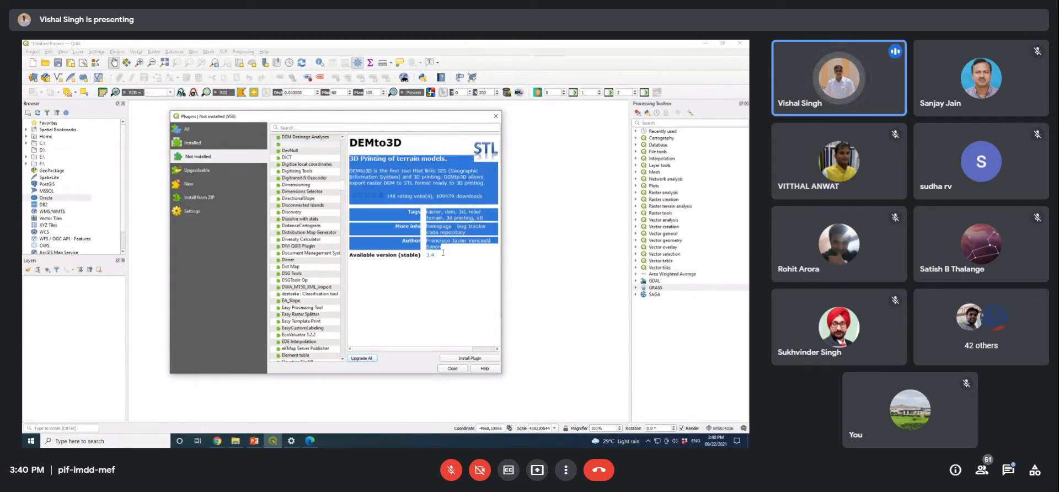
{"action": "left_click", "coordinate": [444, 273]}
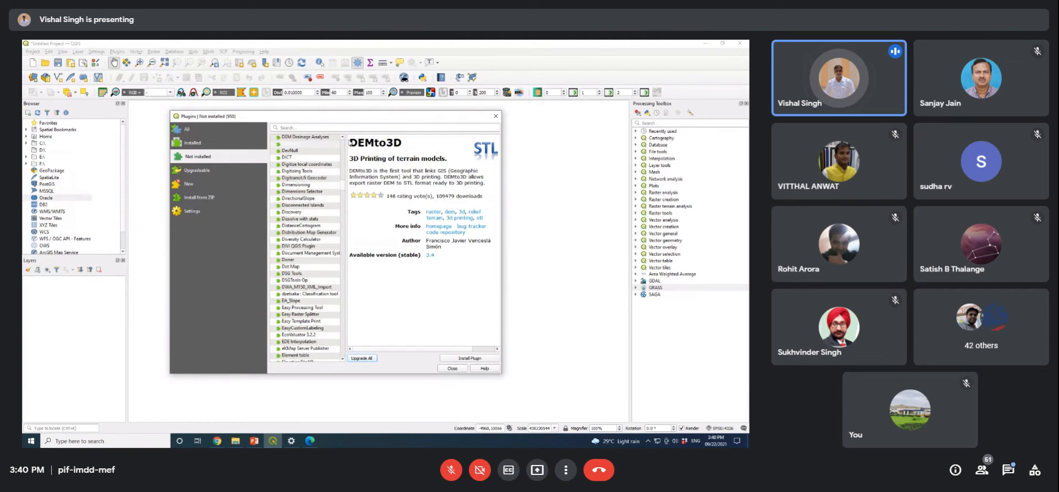
{"action": "double_click", "coordinate": [375, 143]}
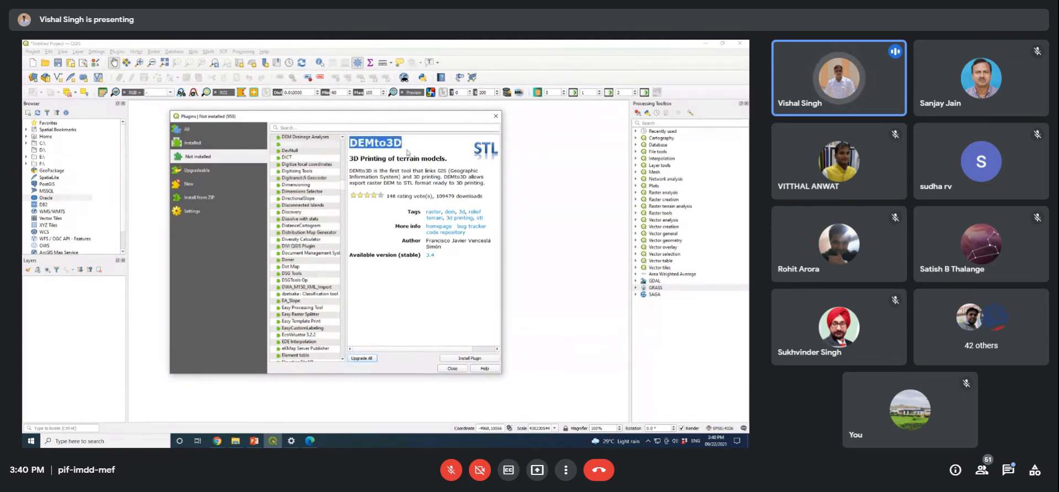
{"action": "left_click", "coordinate": [408, 152]}
{"action": "left_click_drag", "start_coordinate": [348, 142], "coordinate": [375, 144]}
{"action": "left_click", "coordinate": [401, 156]}
{"action": "left_click", "coordinate": [381, 156]}
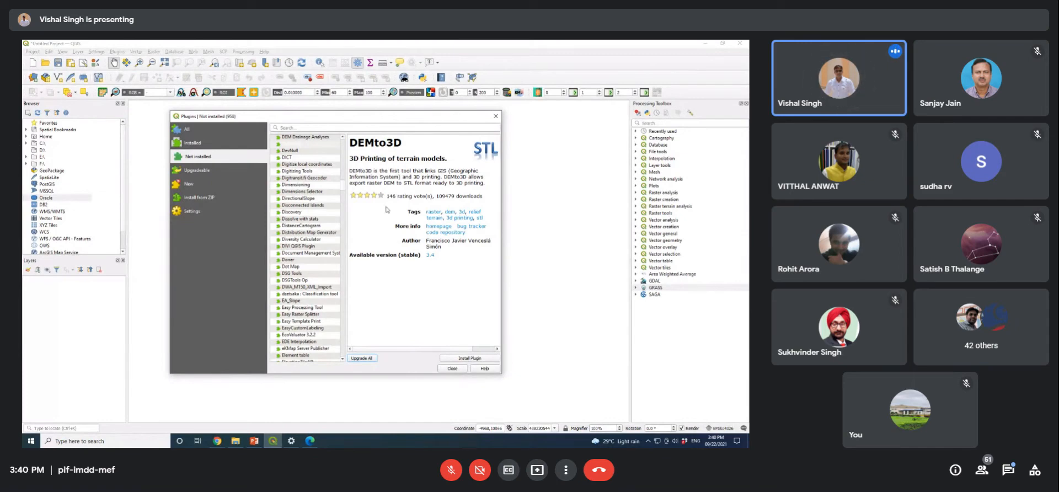
{"action": "left_click_drag", "start_coordinate": [350, 141], "coordinate": [403, 146]}
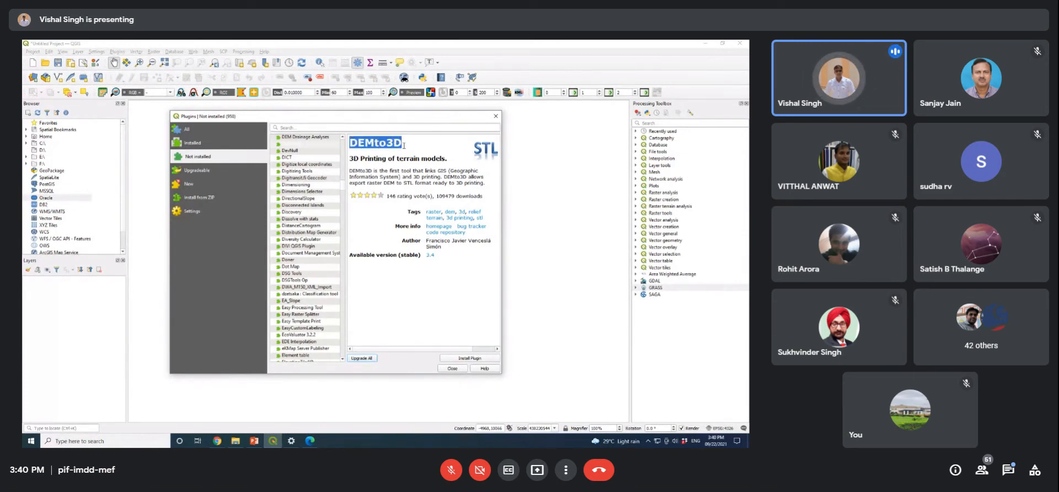
{"action": "left_click", "coordinate": [421, 173]}
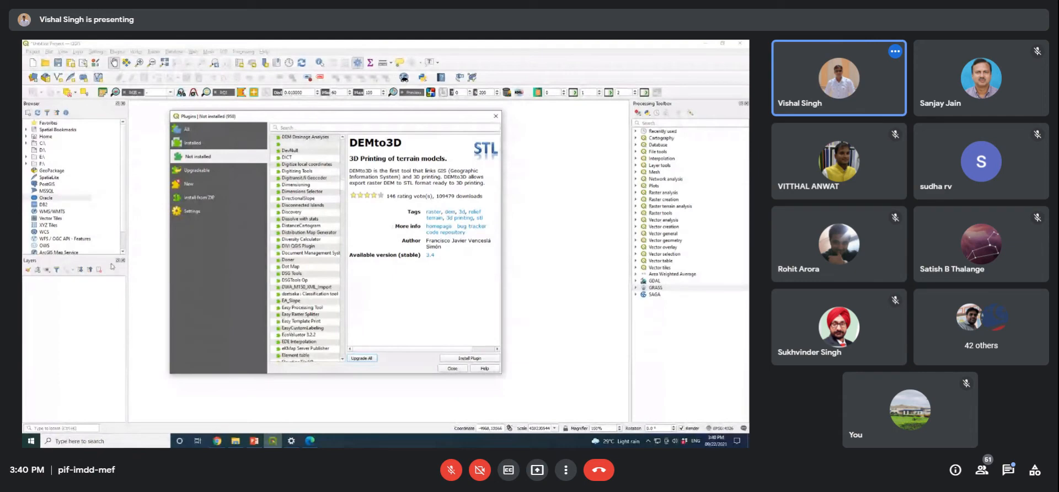
Step: Review the upgradeable and new plugins, including the details of Polygon by clicking in map image
{"action": "left_click", "coordinate": [220, 170]}
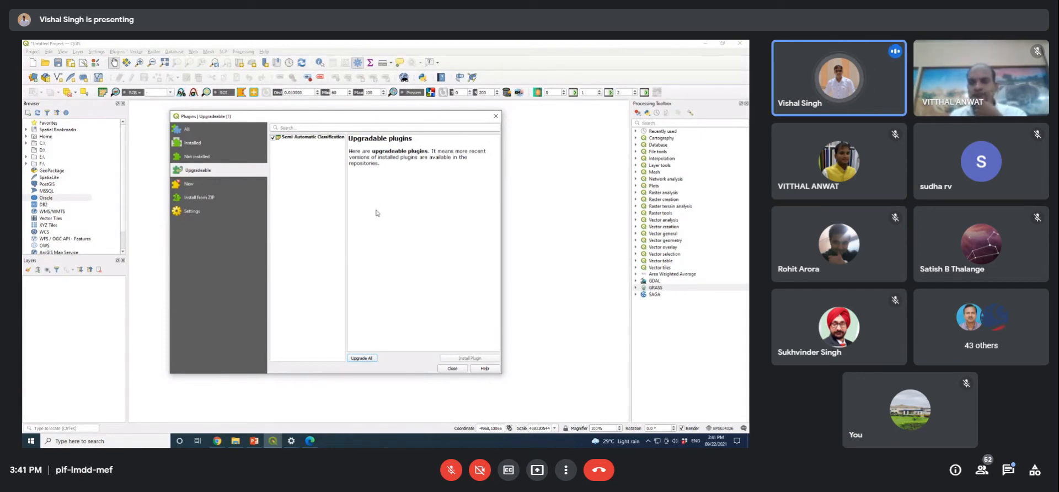
{"action": "left_click", "coordinate": [197, 184]}
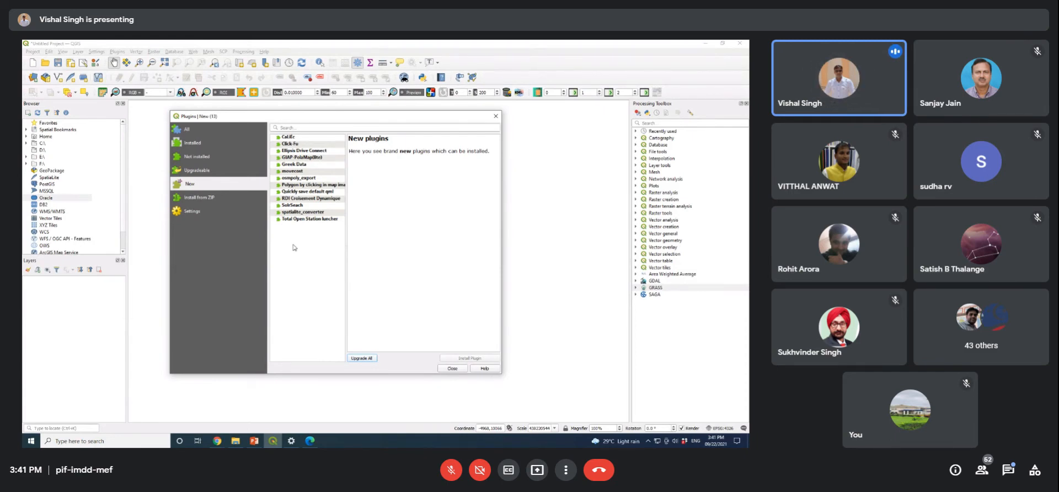
{"action": "left_click", "coordinate": [221, 134]}
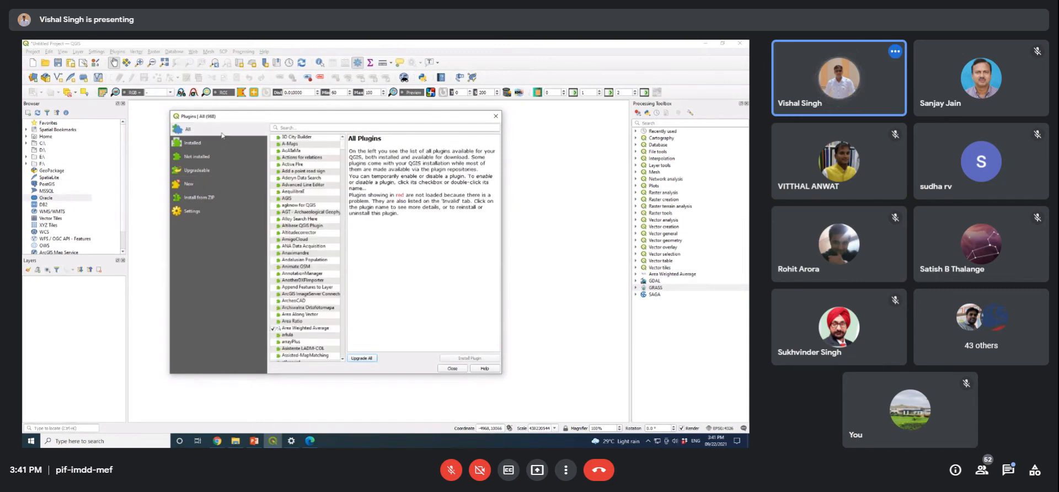
{"action": "left_click", "coordinate": [191, 183]}
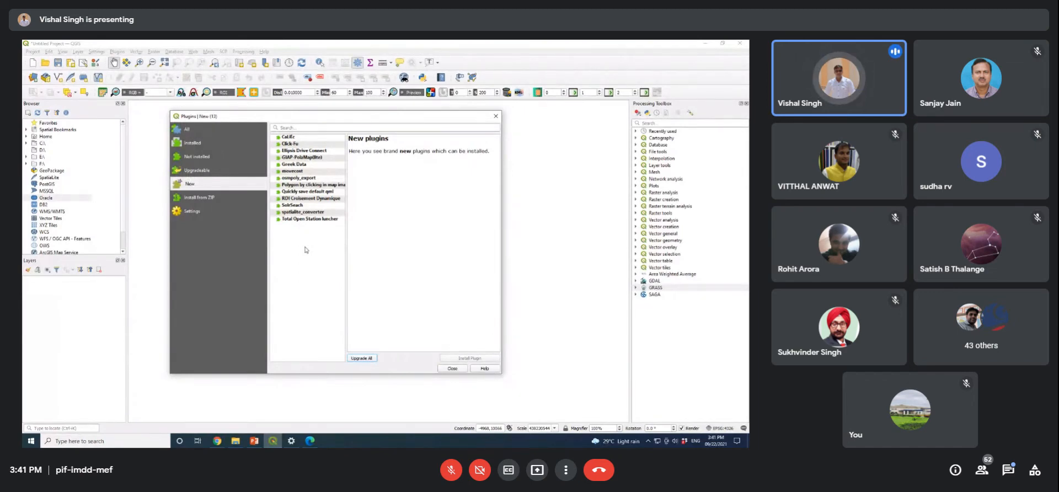
{"action": "left_click", "coordinate": [205, 131]}
{"action": "left_click", "coordinate": [202, 187]}
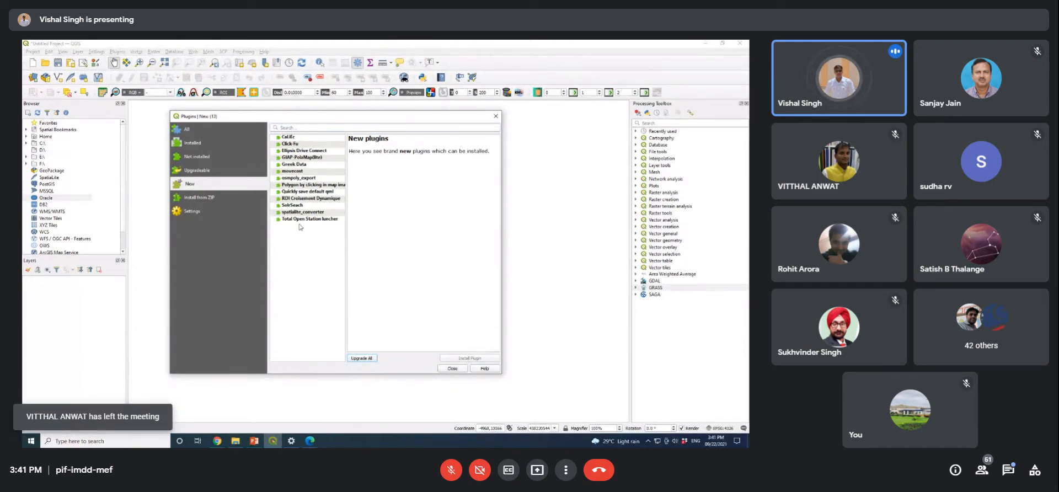
{"action": "left_click", "coordinate": [304, 186]}
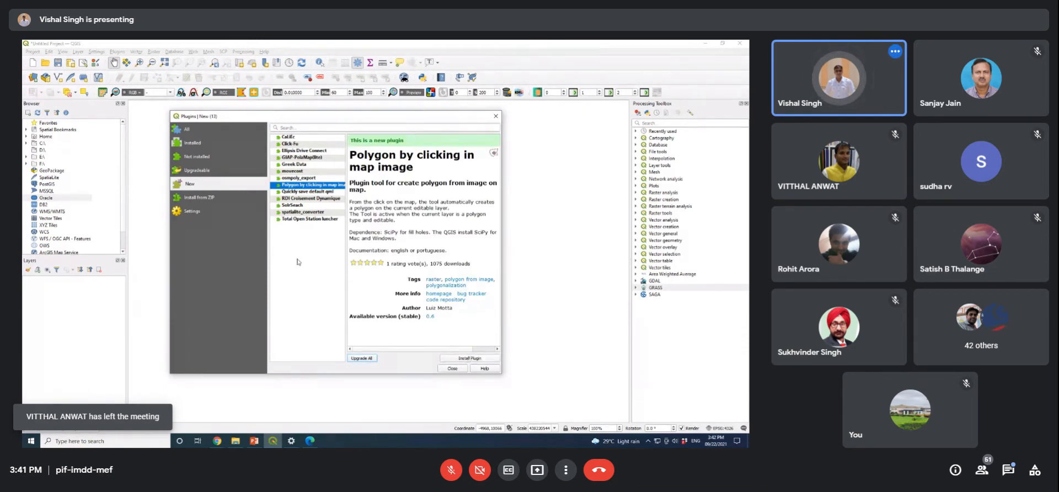
Step: Examine the ZIP installation option and the plugin repository settings, revisit the installed plugins, and close the plugin manager
{"action": "left_click", "coordinate": [199, 197]}
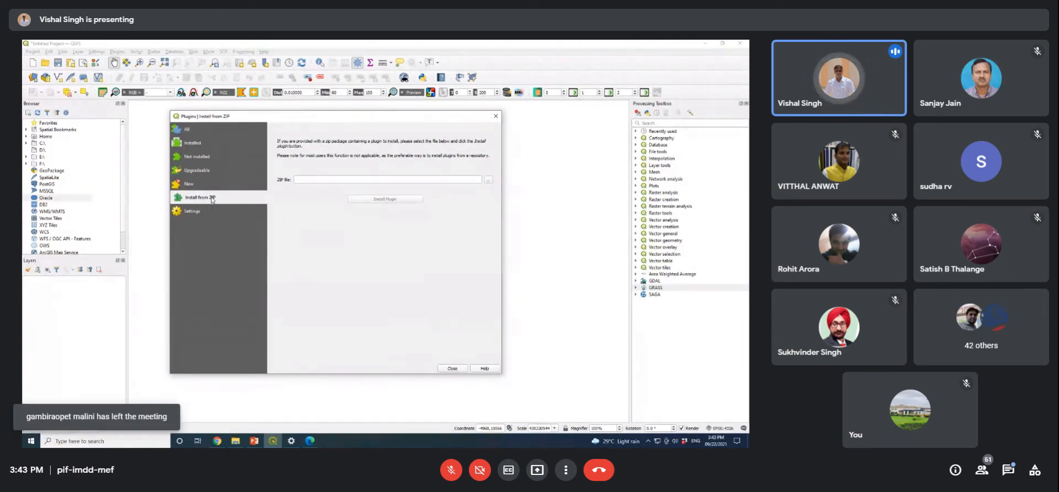
{"action": "left_click", "coordinate": [193, 211]}
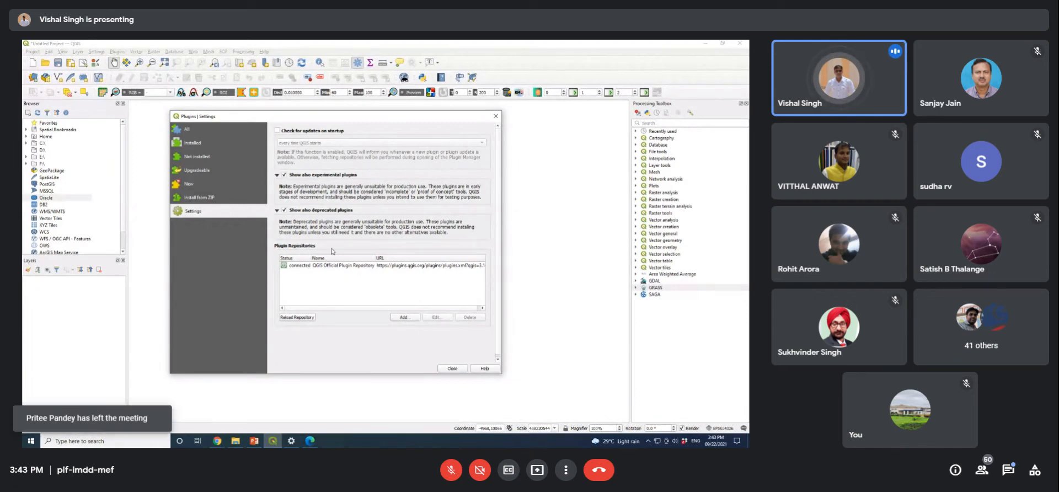
{"action": "left_click", "coordinate": [226, 143]}
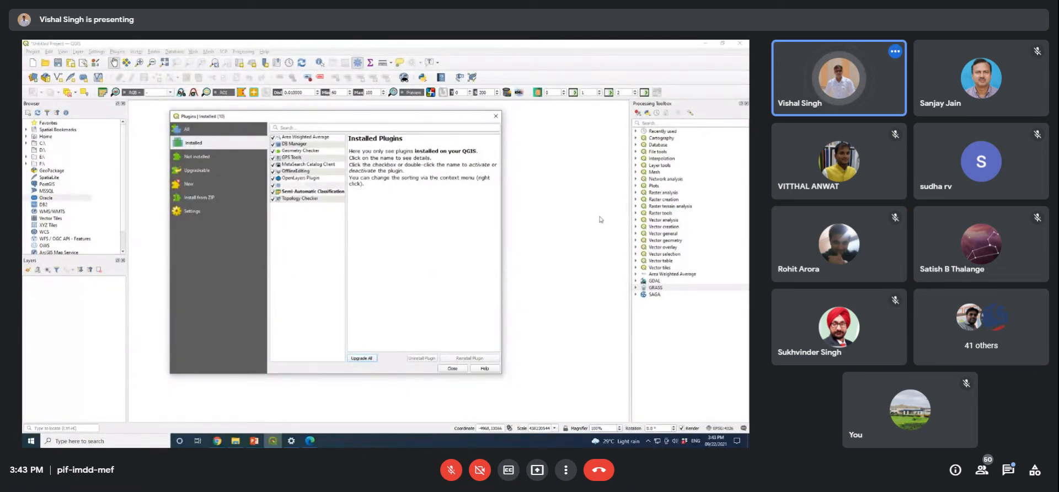
{"action": "left_click", "coordinate": [500, 112]}
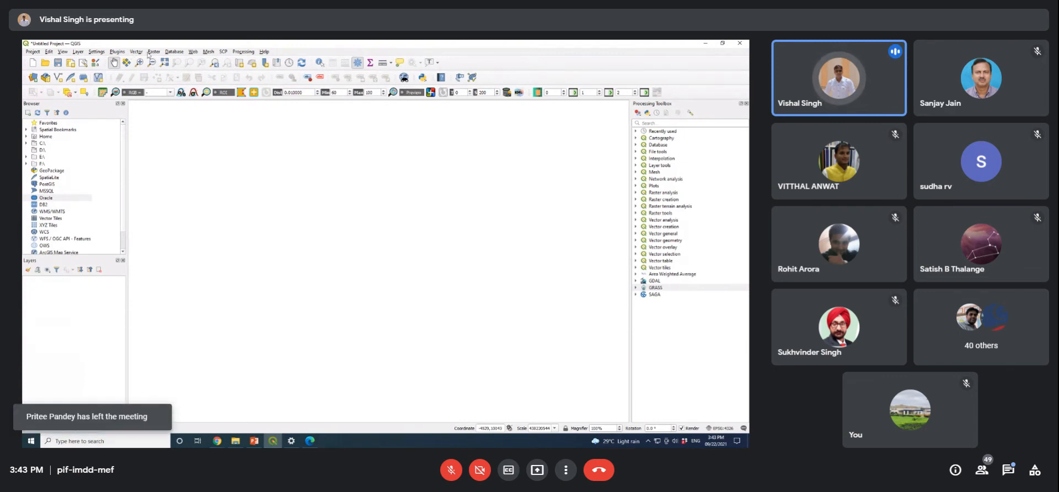
Step: Show the Python Console, point out its command entry area, and close it again
{"action": "left_click", "coordinate": [118, 52]}
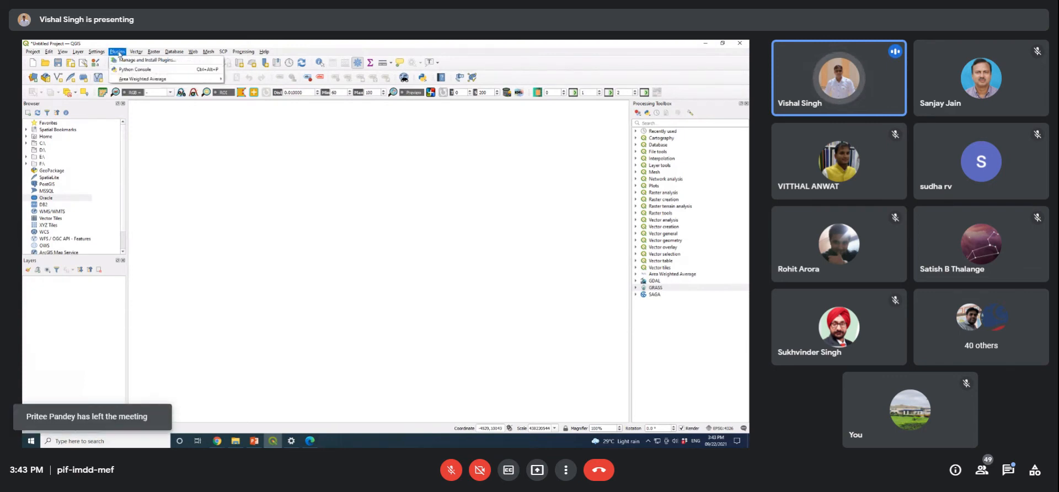
{"action": "left_click", "coordinate": [163, 70]}
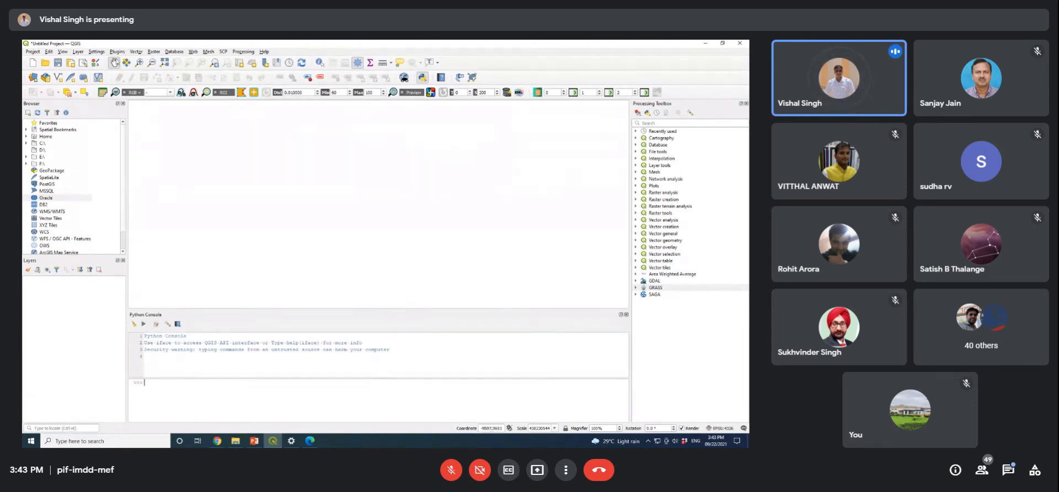
{"action": "left_click", "coordinate": [117, 52]}
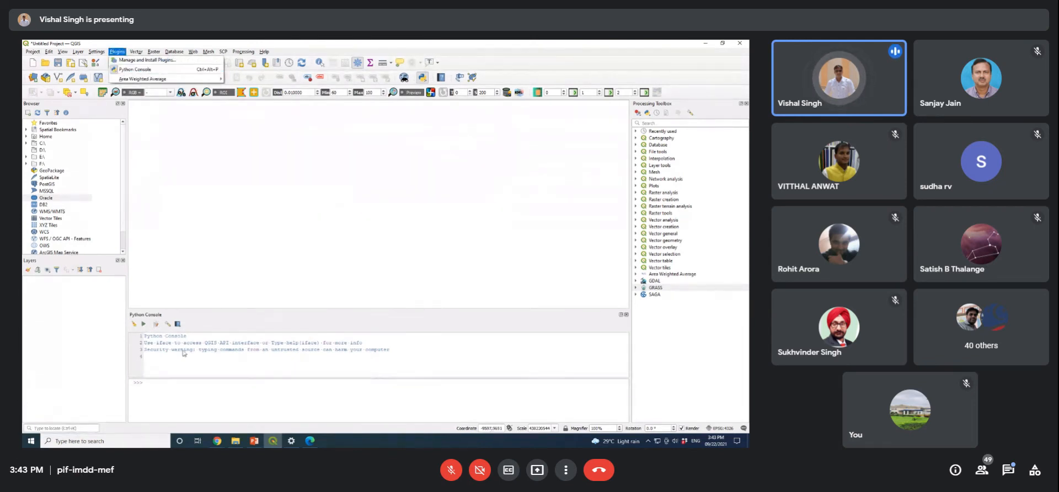
{"action": "left_click", "coordinate": [175, 393]}
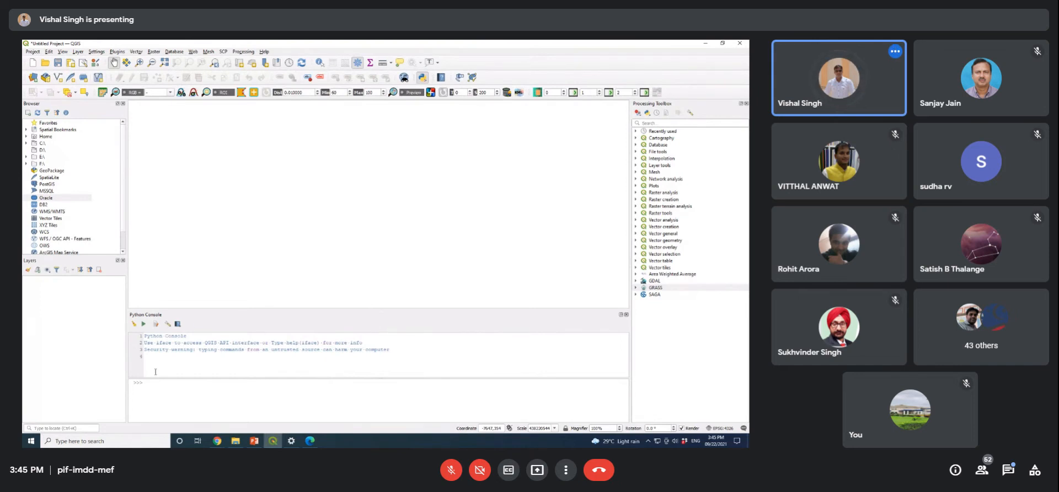
{"action": "left_click", "coordinate": [626, 315]}
{"action": "left_click", "coordinate": [118, 51]}
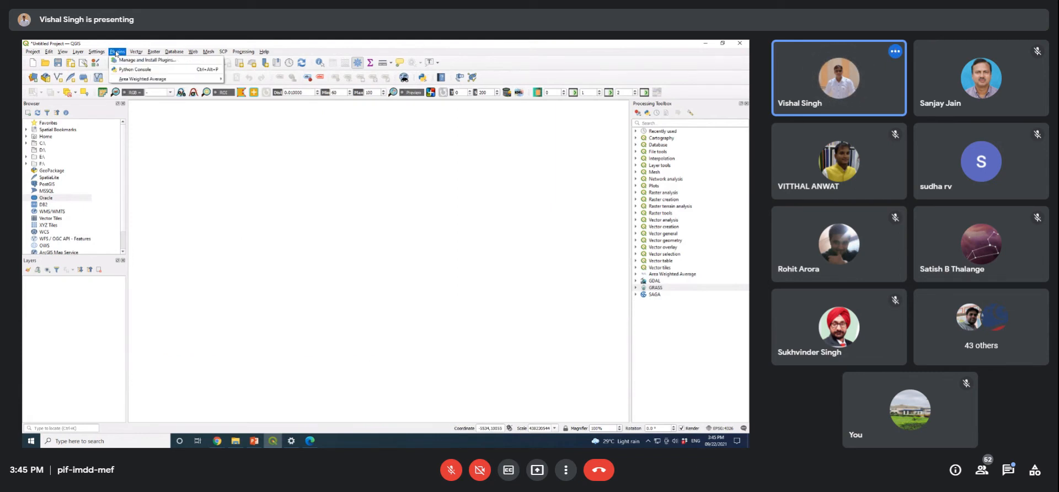
{"action": "left_click", "coordinate": [307, 52]}
Step: Examine the vector geoprocessing, geometry, analysis, research and data management tools, along with the raster calculator, projection, extraction and conversion commands
{"action": "left_click", "coordinate": [136, 52]}
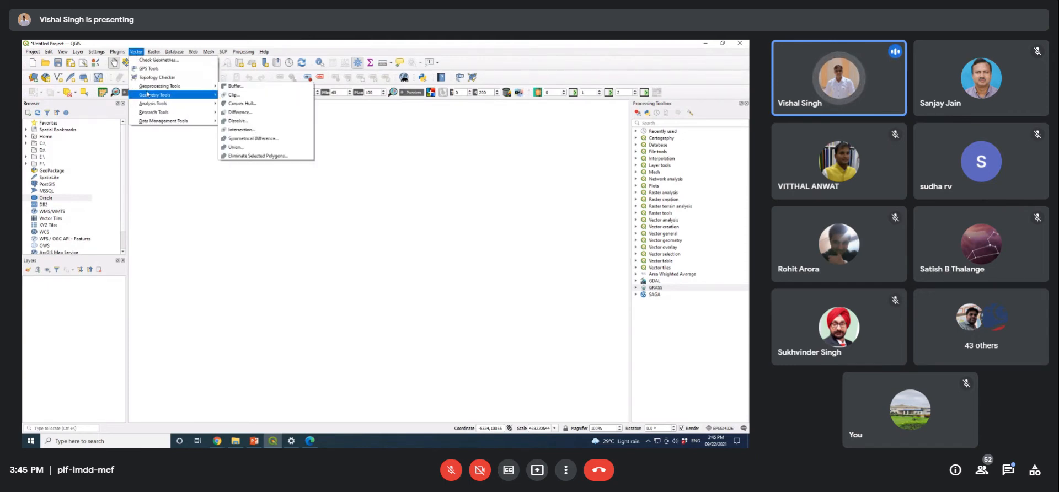
{"action": "mouse_move", "coordinate": [148, 113]}
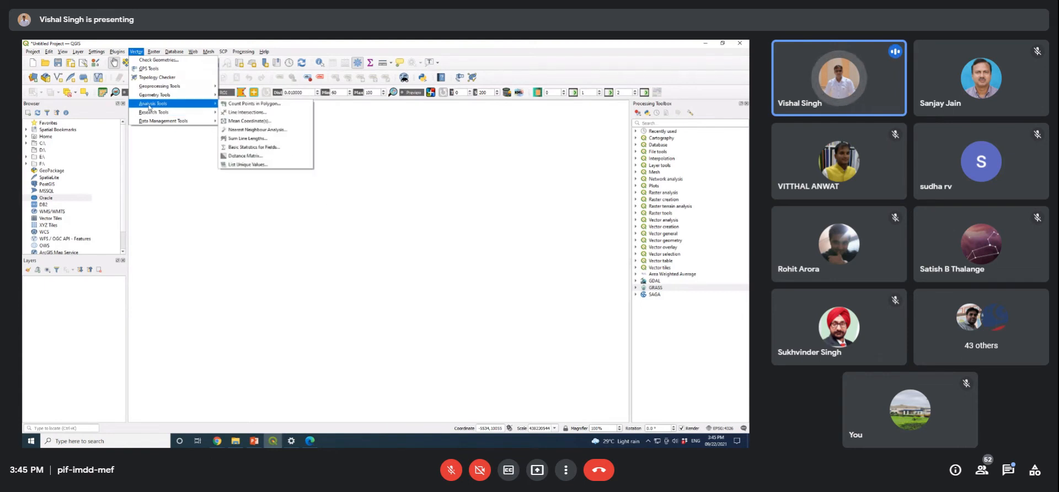
{"action": "mouse_move", "coordinate": [149, 87]}
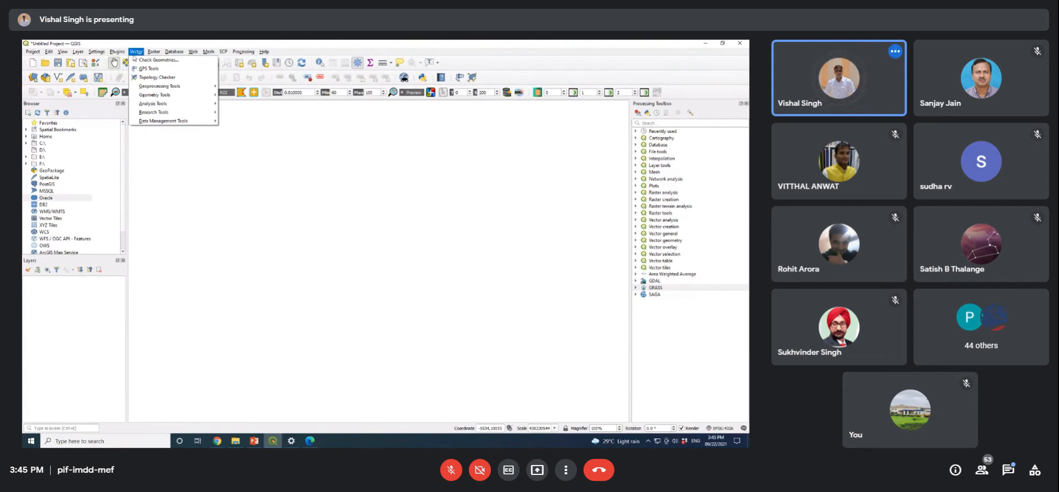
{"action": "left_click", "coordinate": [495, 66]}
{"action": "left_click", "coordinate": [136, 52]}
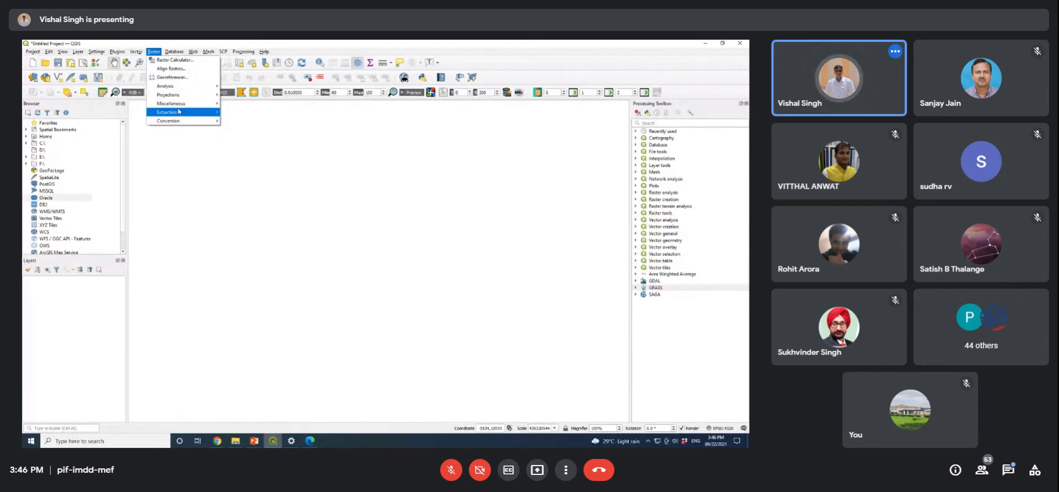
Step: Review the database commands, the OpenLayers plugin's web map sources and the processing commands, and point out the Processing Toolbox
{"action": "mouse_move", "coordinate": [168, 54]}
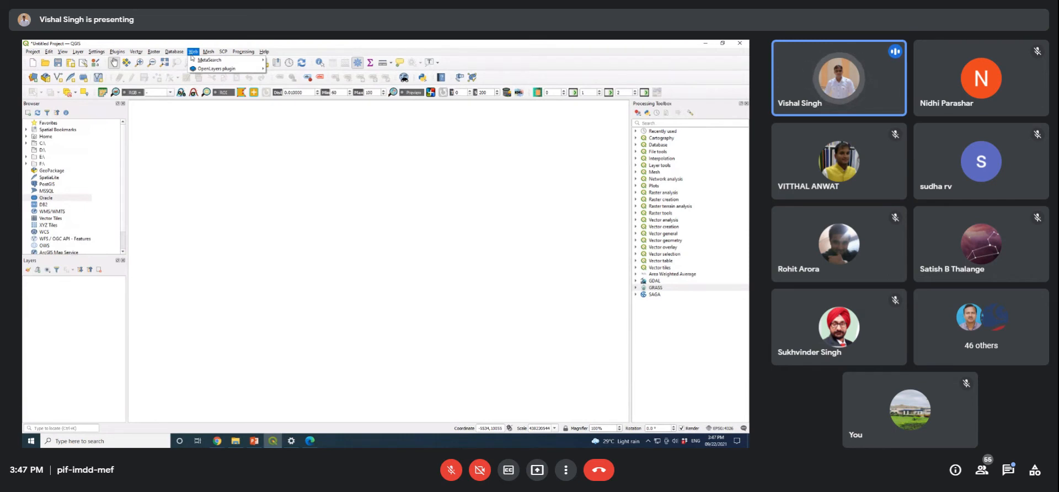
{"action": "mouse_move", "coordinate": [223, 72]}
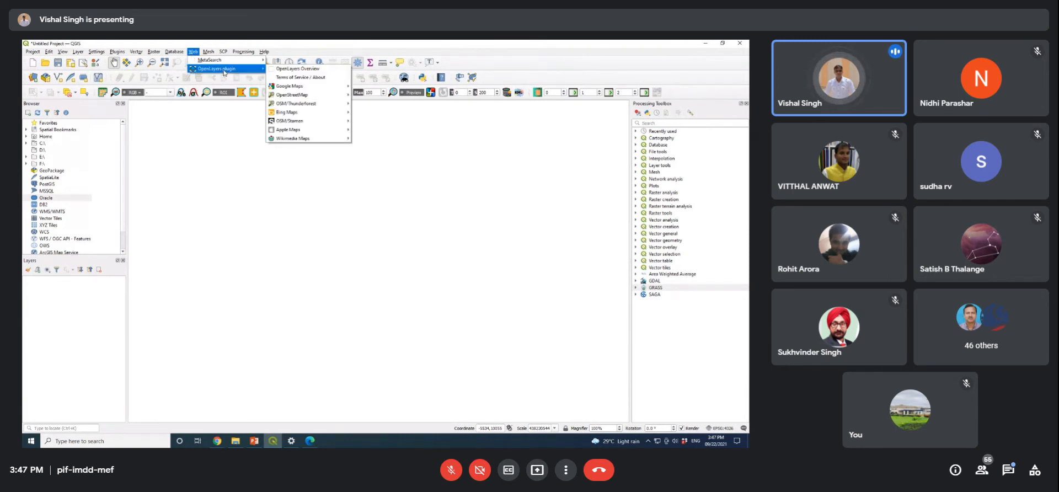
{"action": "mouse_move", "coordinate": [291, 87]}
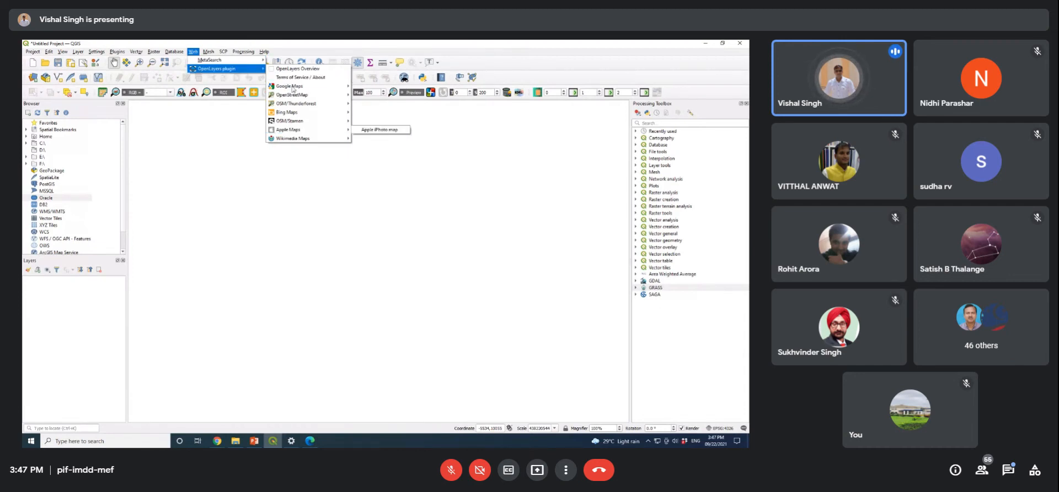
{"action": "mouse_move", "coordinate": [293, 138]}
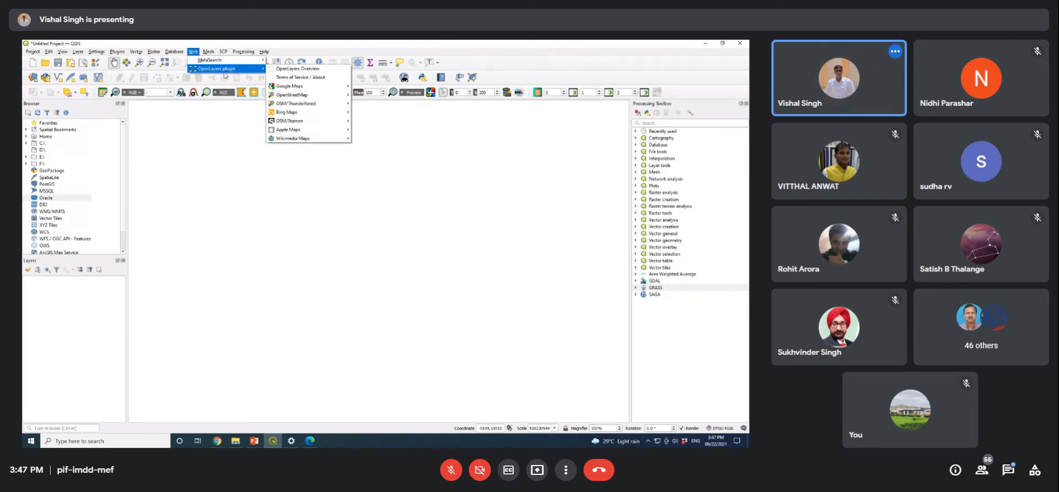
{"action": "mouse_move", "coordinate": [116, 53]}
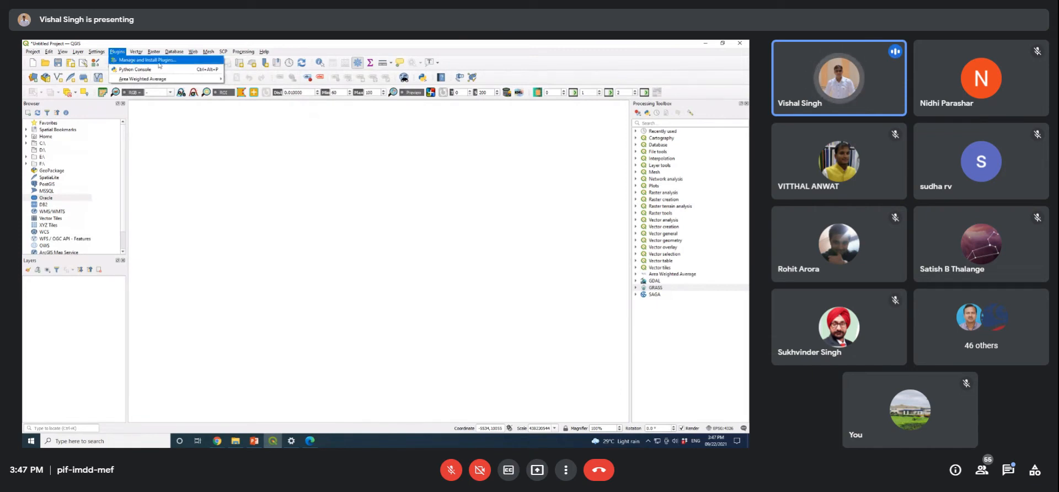
{"action": "mouse_move", "coordinate": [180, 54]}
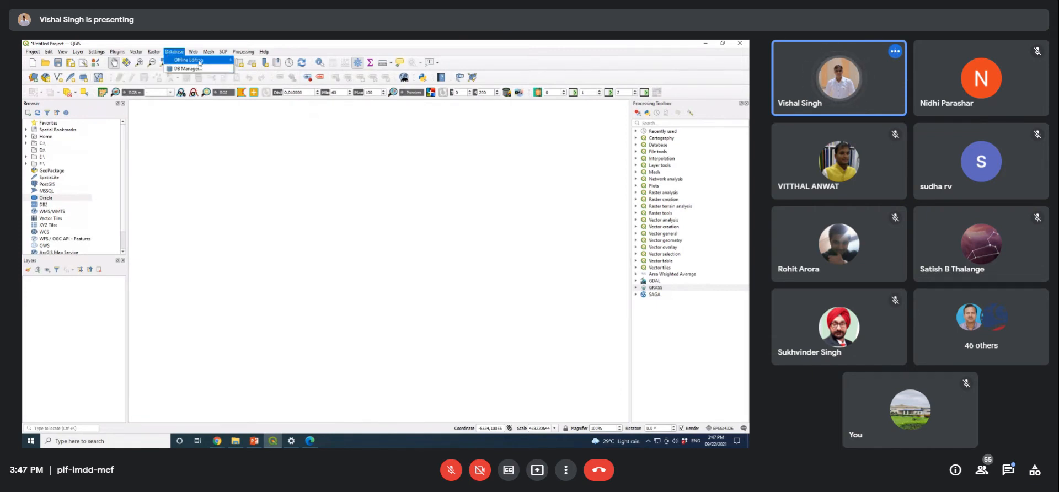
{"action": "mouse_move", "coordinate": [219, 70]}
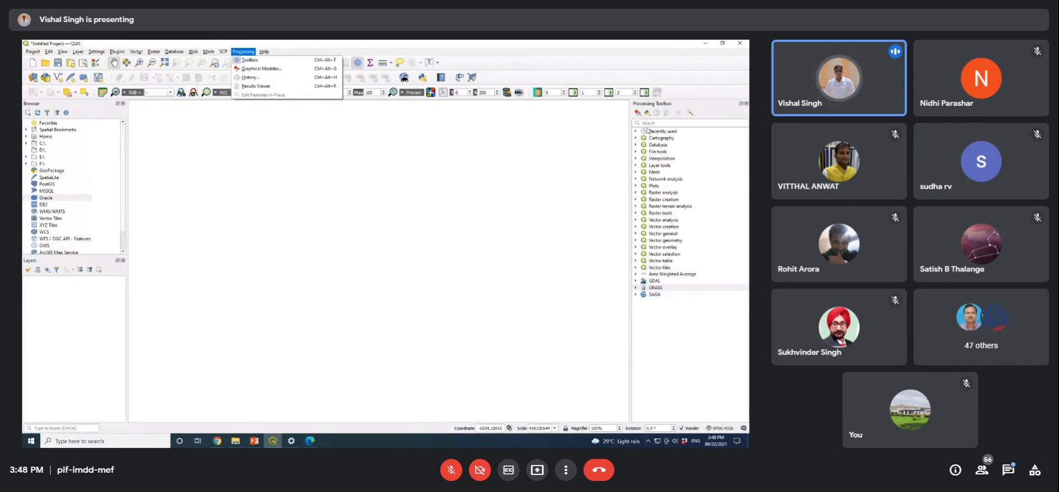
{"action": "left_click", "coordinate": [703, 109]}
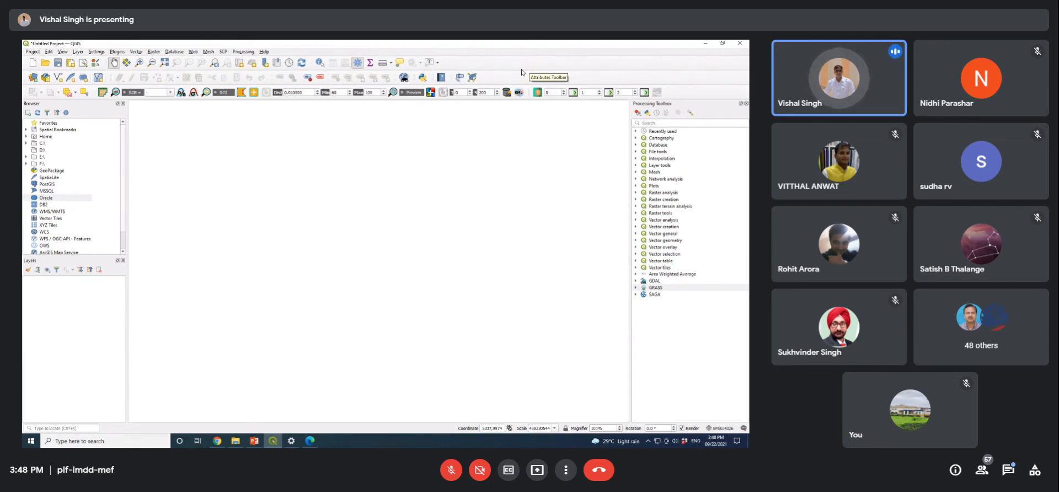
Step: Switch to File Explorer and open the Georeferencing folder inside RSGIS_Training_NPTI_21092021 on the C: drive
{"action": "left_click", "coordinate": [236, 441]}
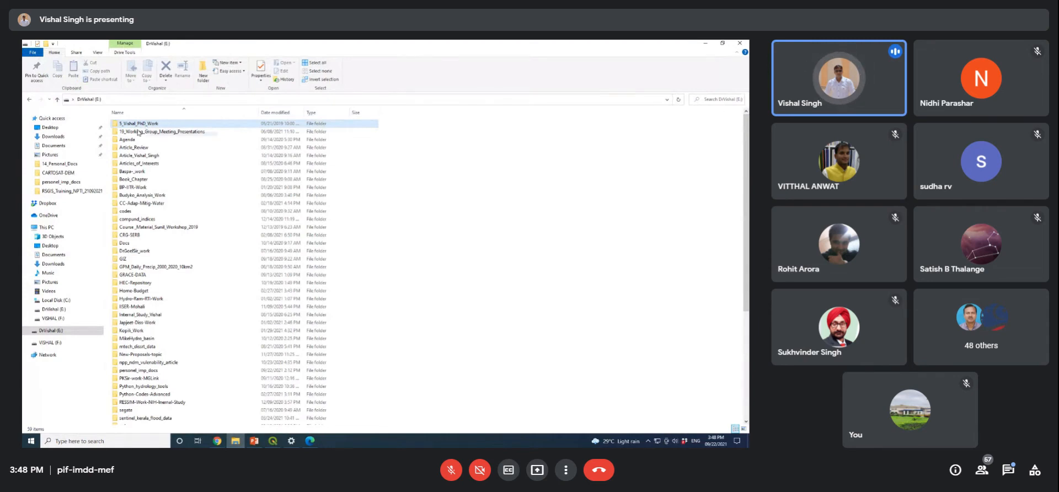
{"action": "left_click", "coordinate": [71, 302]}
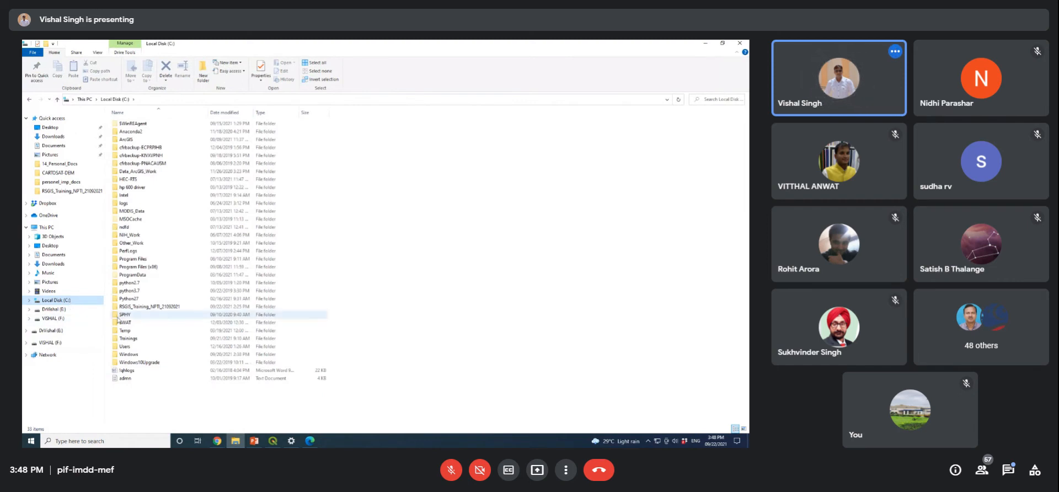
{"action": "double_click", "coordinate": [170, 309]}
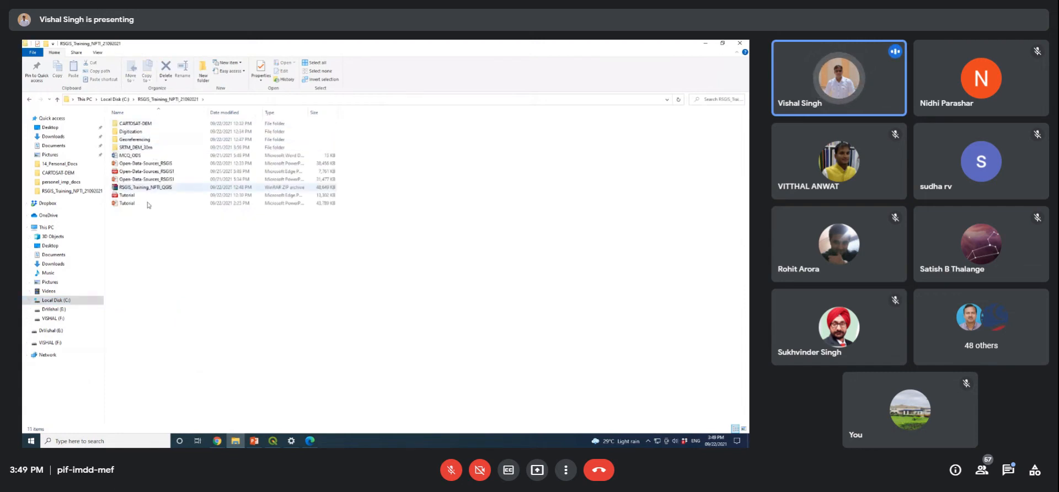
{"action": "double_click", "coordinate": [143, 141]}
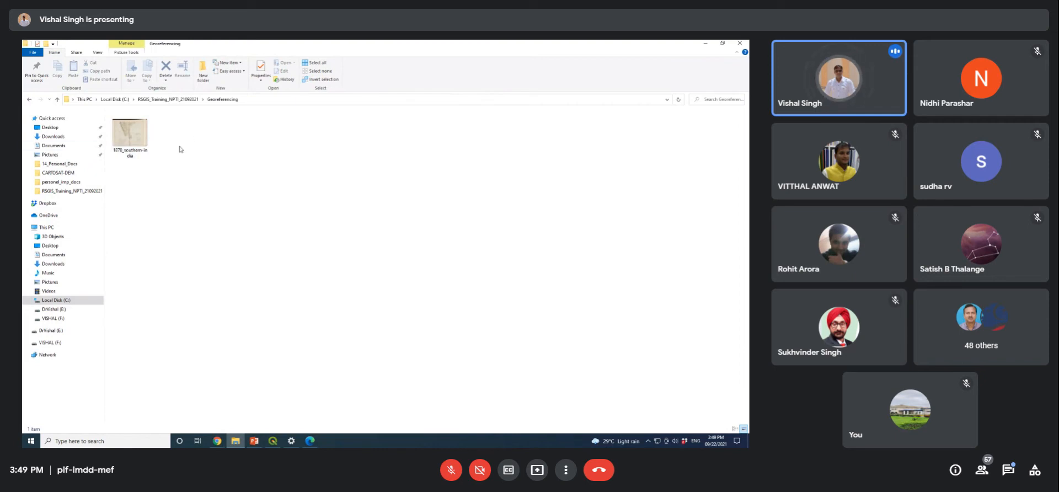
Step: Examine the 1870_southern-india image's available file actions, type, dimensions and size
{"action": "left_click", "coordinate": [137, 142]}
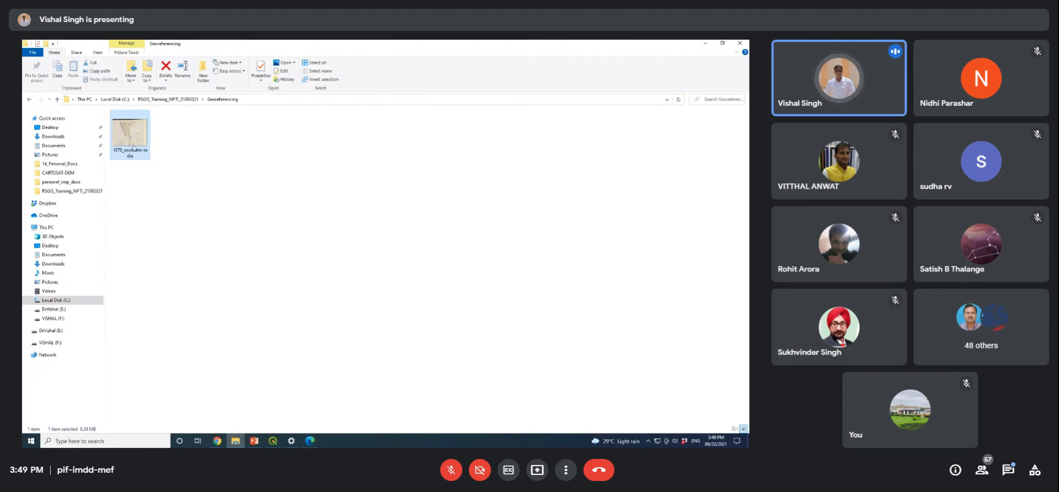
{"action": "right_click", "coordinate": [137, 137]}
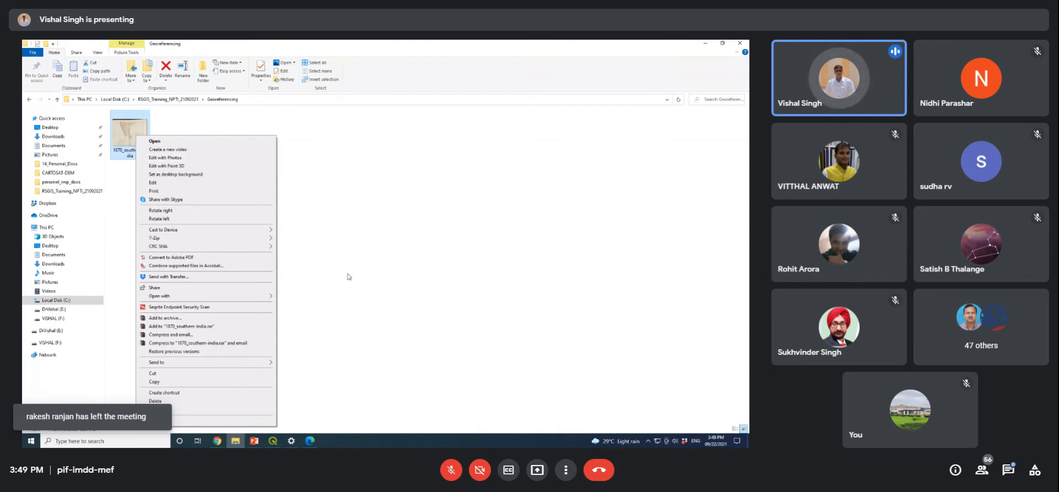
{"action": "left_click", "coordinate": [385, 307]}
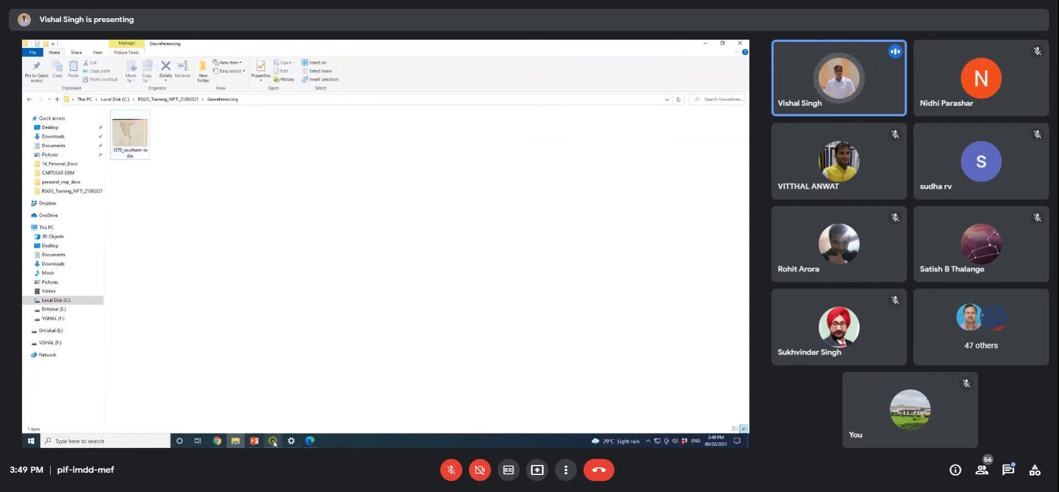
{"action": "mouse_move", "coordinate": [310, 443]}
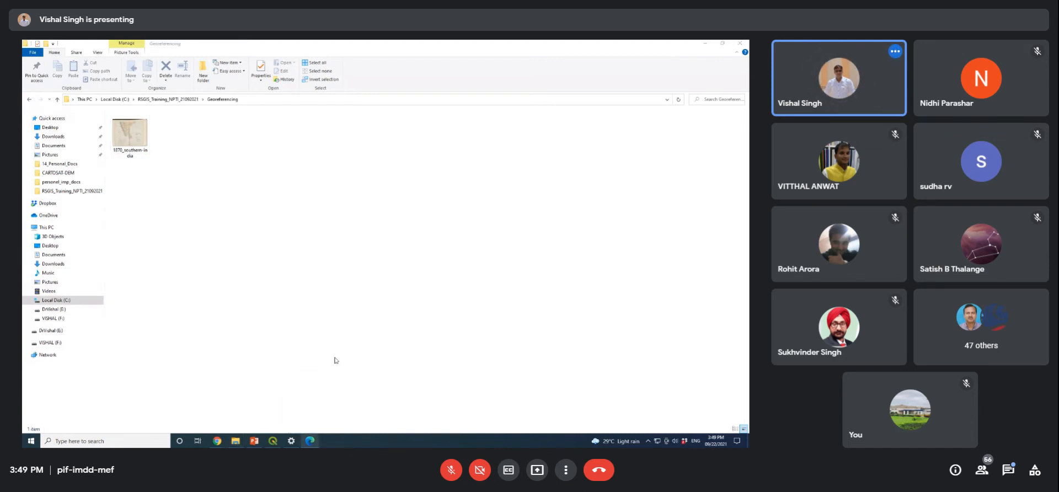
{"action": "left_click", "coordinate": [132, 141]}
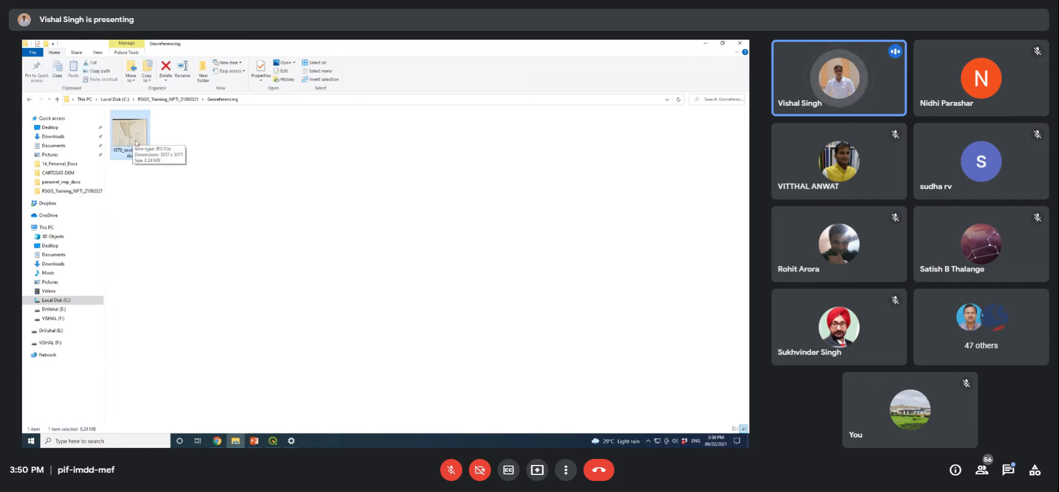
{"action": "left_click", "coordinate": [235, 159]}
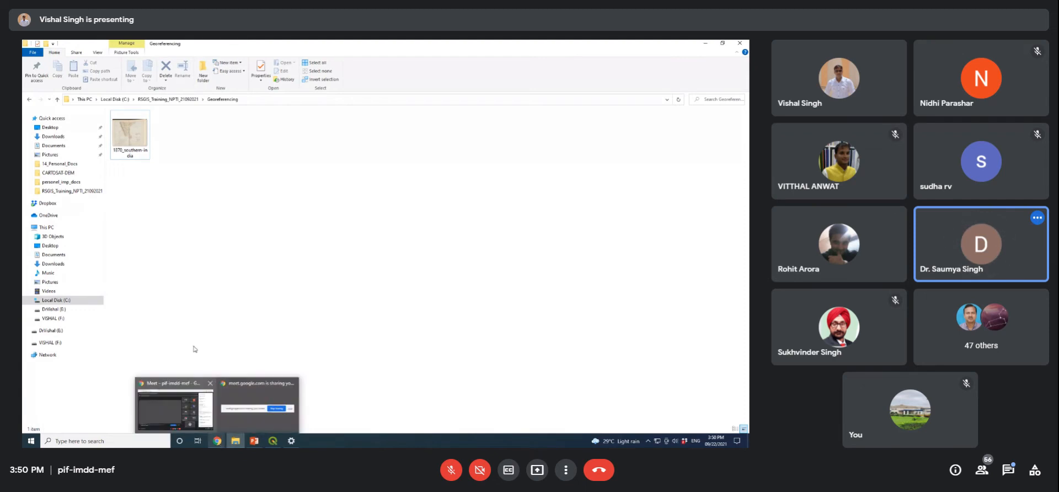
Step: Add the 1870_southern-india image from the Georeferencing folder to the QGIS map as a layer
{"action": "left_click", "coordinate": [130, 135]}
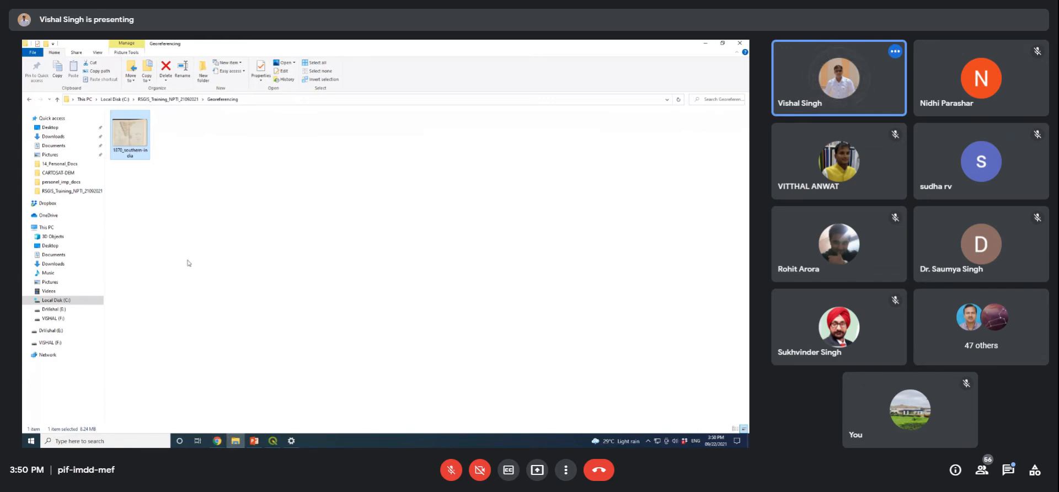
{"action": "left_click", "coordinate": [273, 441]}
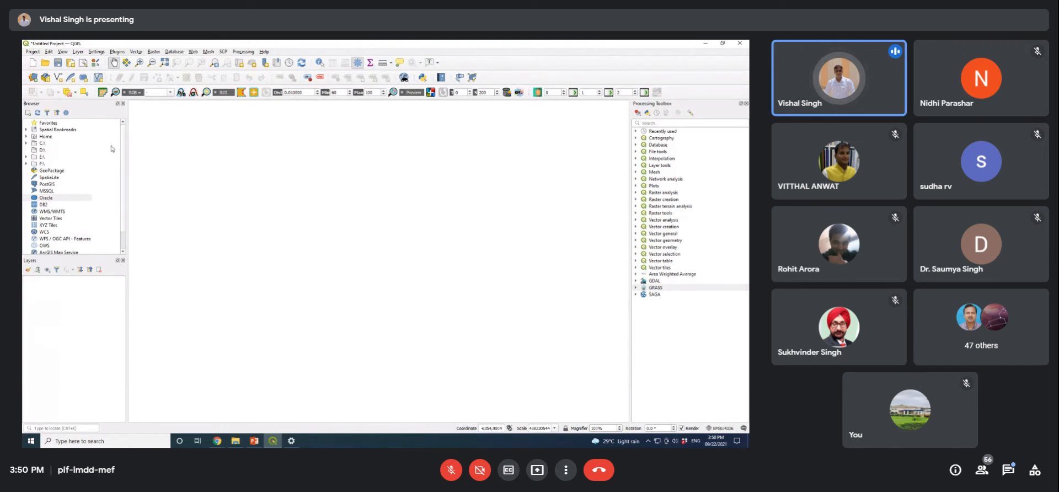
{"action": "mouse_move", "coordinate": [236, 445]}
{"action": "left_click", "coordinate": [235, 442]}
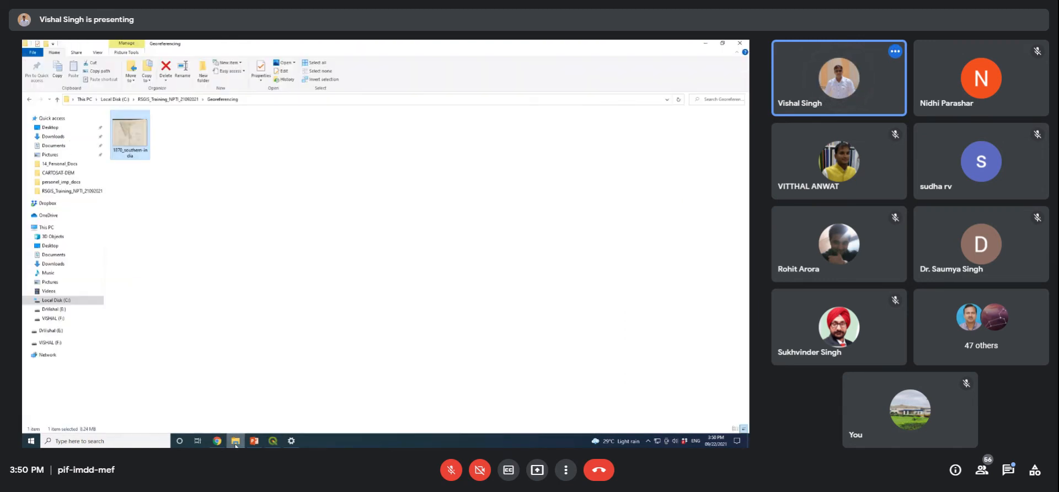
{"action": "left_click_drag", "start_coordinate": [136, 136], "coordinate": [323, 226]}
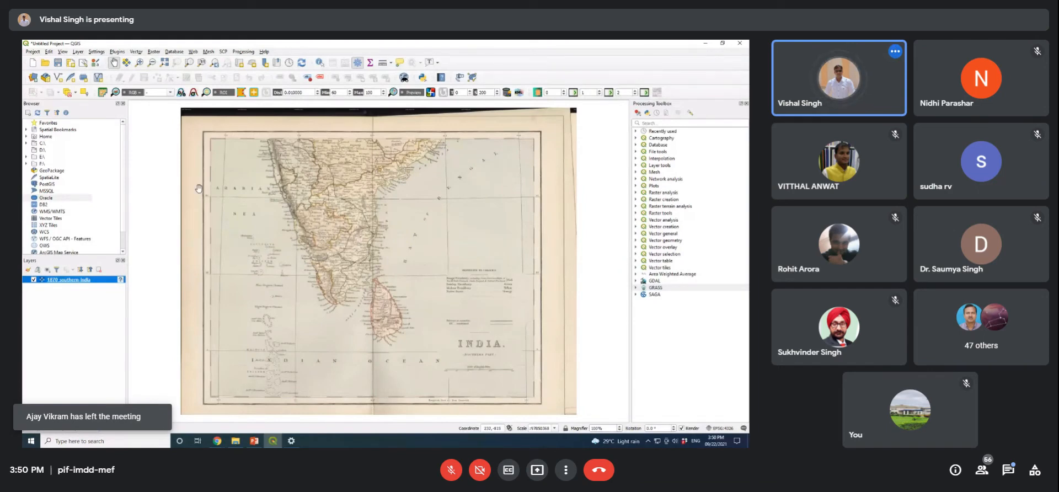
Step: Compare the 1870_southern-india source file in File Explorer with the loaded layer, and return to QGIS
{"action": "left_click", "coordinate": [235, 437]}
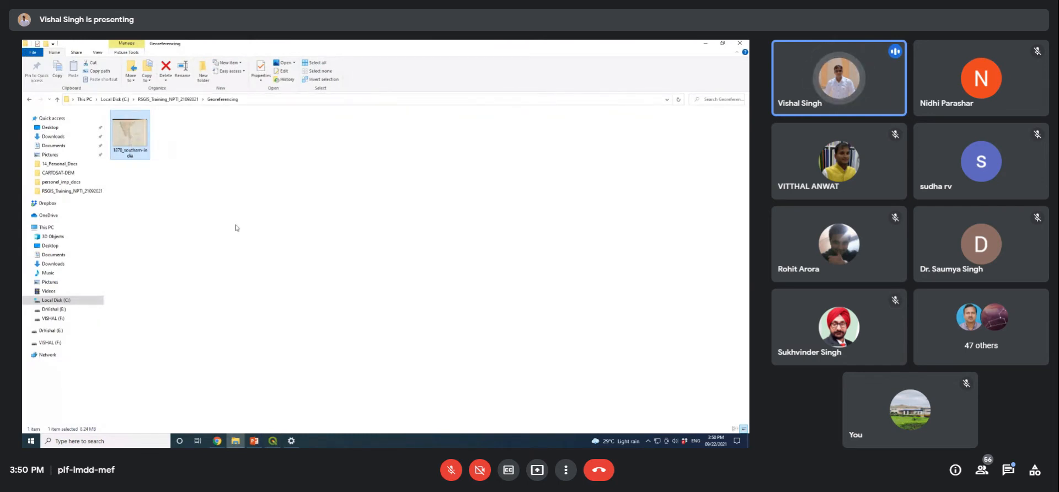
{"action": "left_click", "coordinate": [273, 441]}
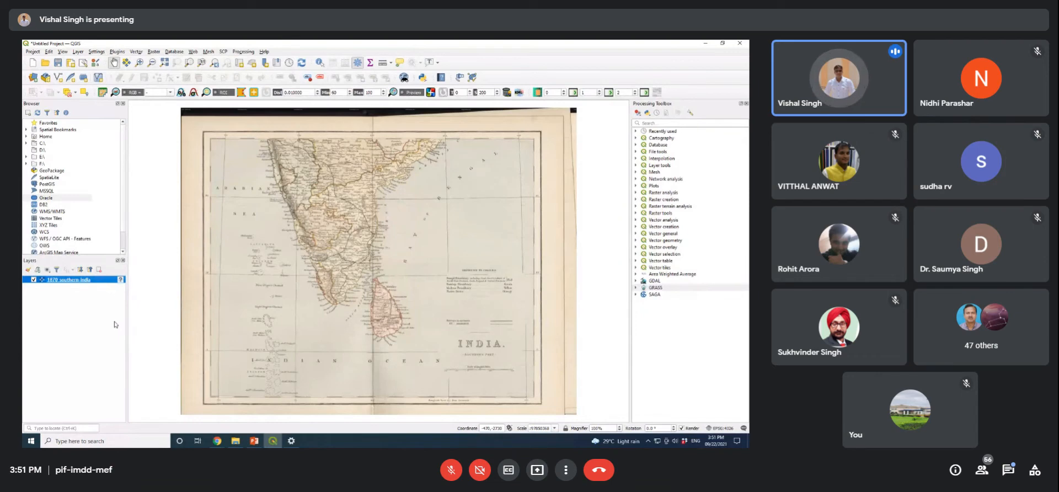
{"action": "left_click", "coordinate": [74, 307]}
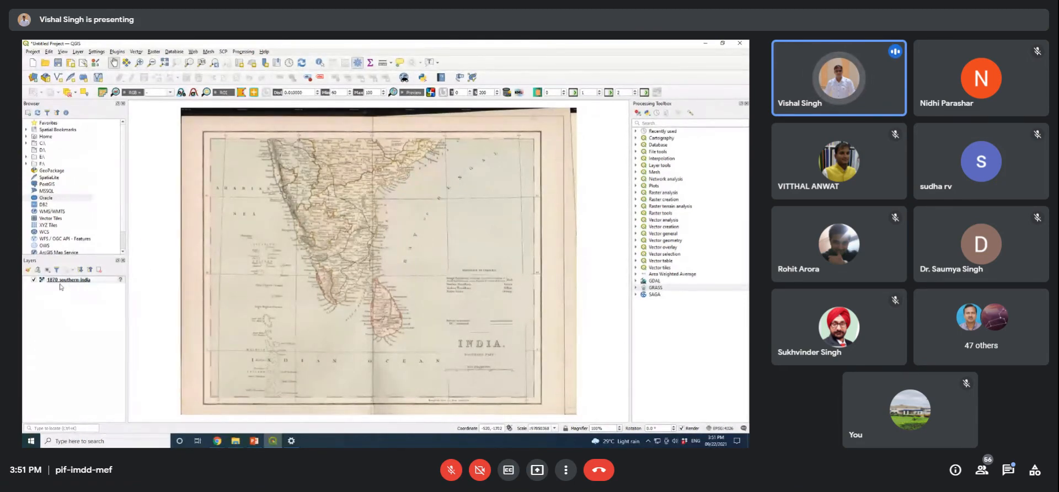
{"action": "left_click", "coordinate": [251, 442]}
{"action": "left_click", "coordinate": [236, 441]}
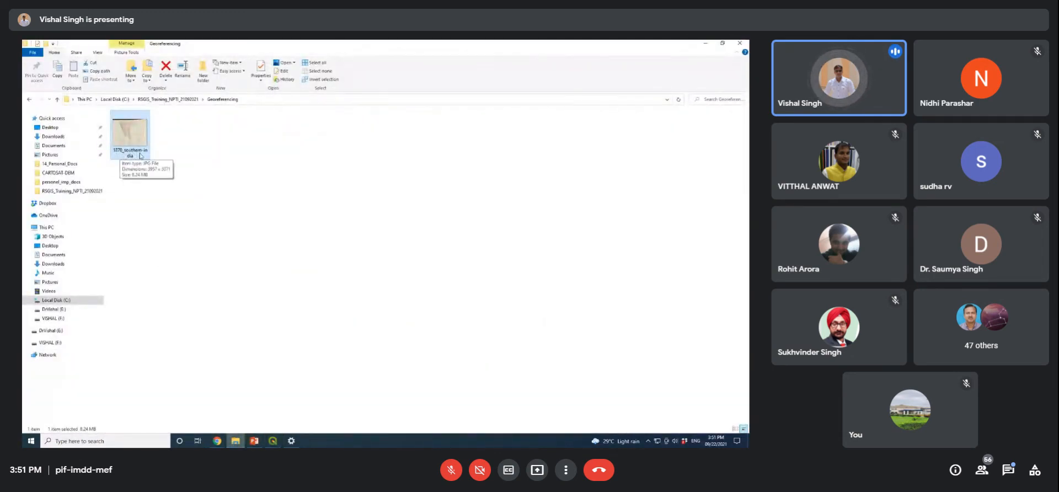
{"action": "left_click", "coordinate": [172, 228]}
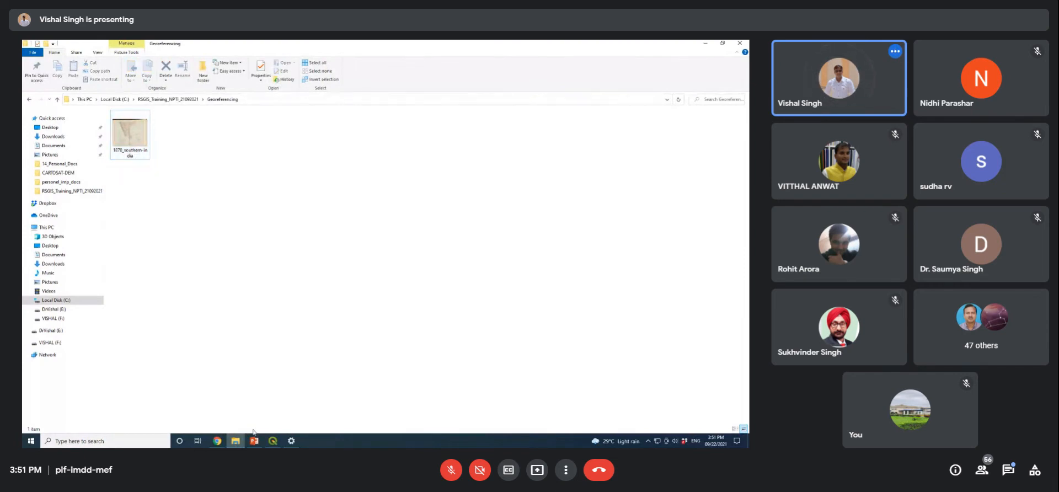
{"action": "left_click", "coordinate": [267, 442]}
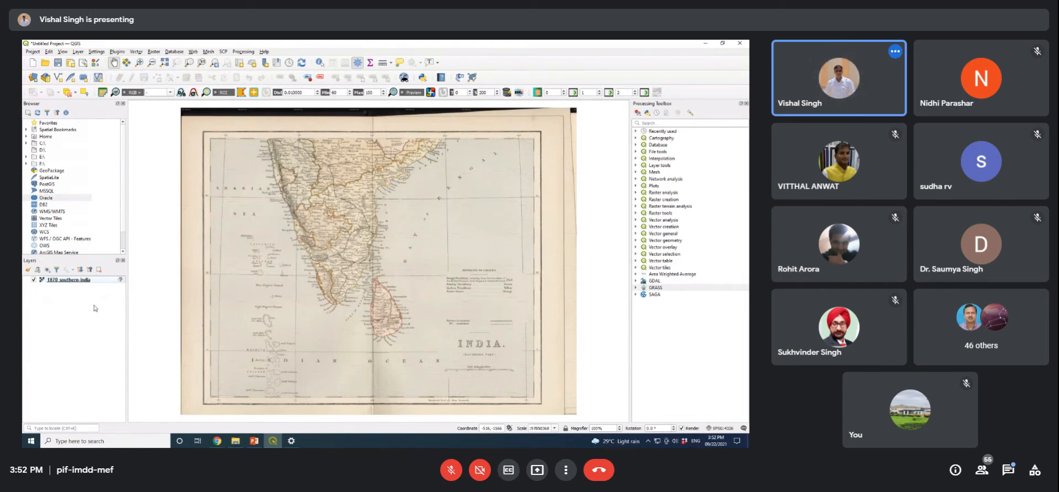
Step: Review the commands available for the 1870_southern-india layer and select the layer
{"action": "right_click", "coordinate": [78, 284]}
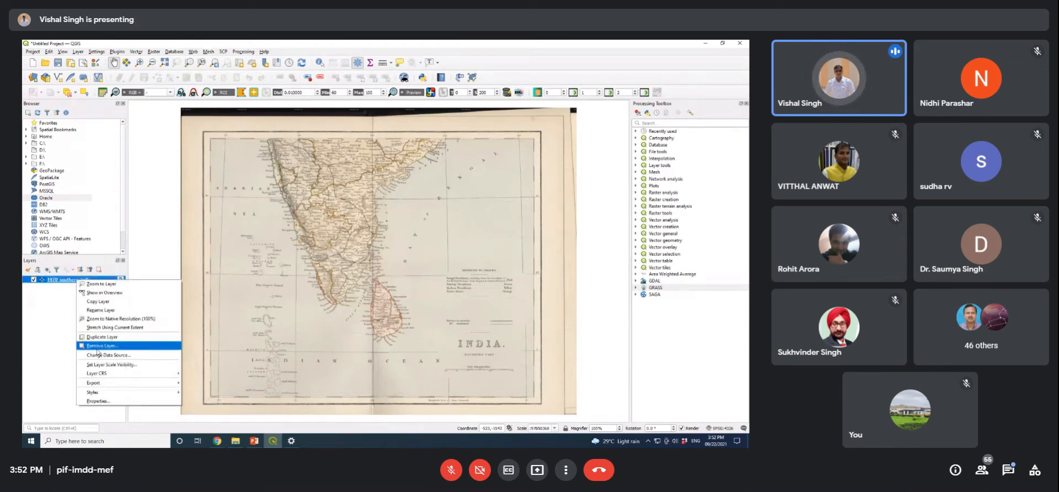
{"action": "left_click", "coordinate": [75, 300]}
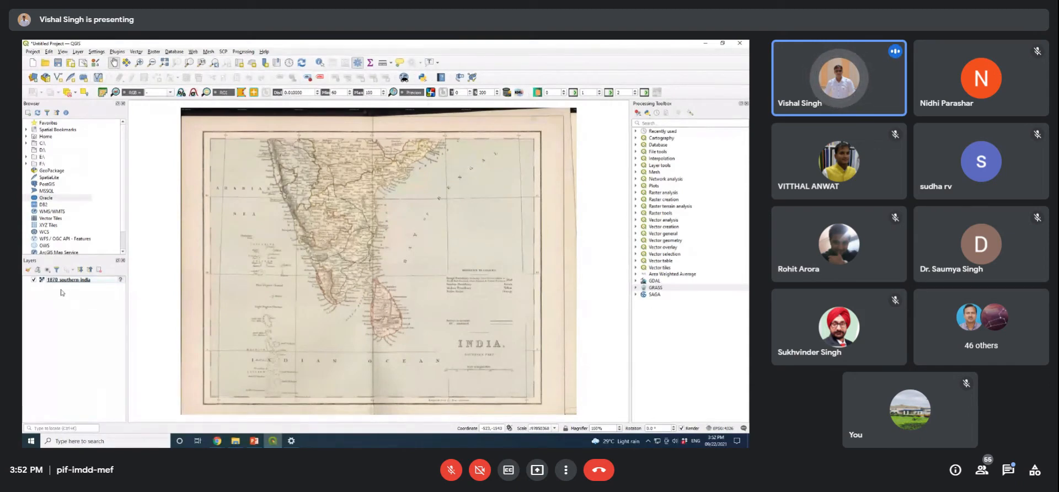
{"action": "left_click", "coordinate": [84, 284]}
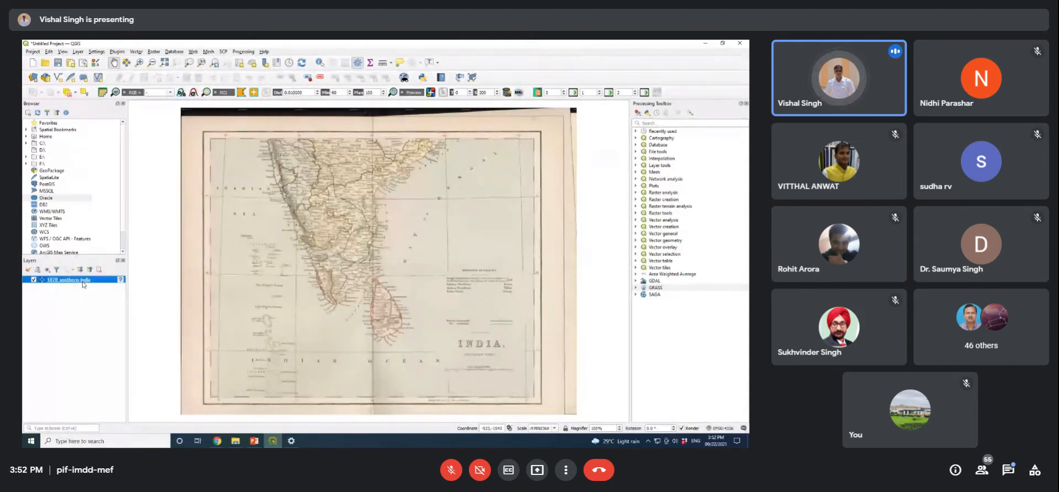
Step: Remove the 1870_southern-india layer from the project and confirm the removal
{"action": "right_click", "coordinate": [83, 284]}
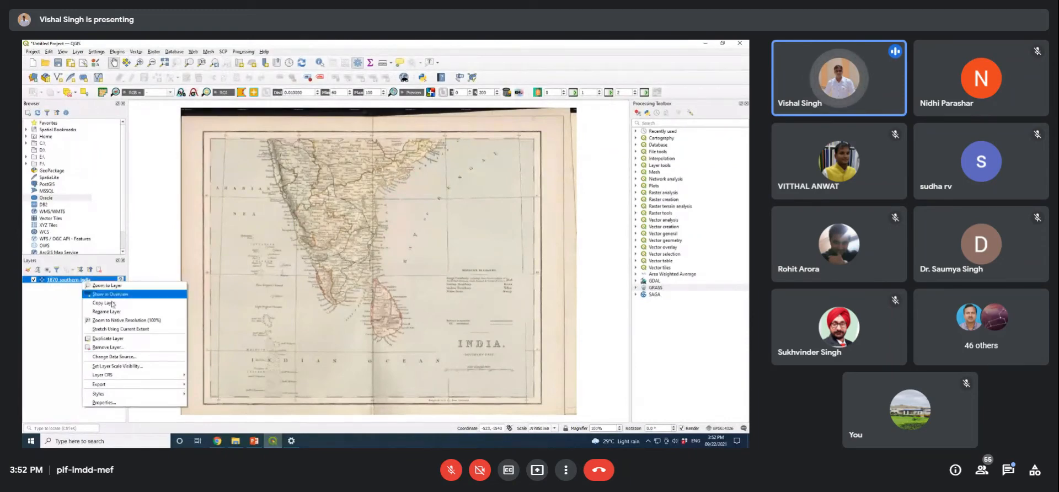
{"action": "left_click", "coordinate": [122, 349]}
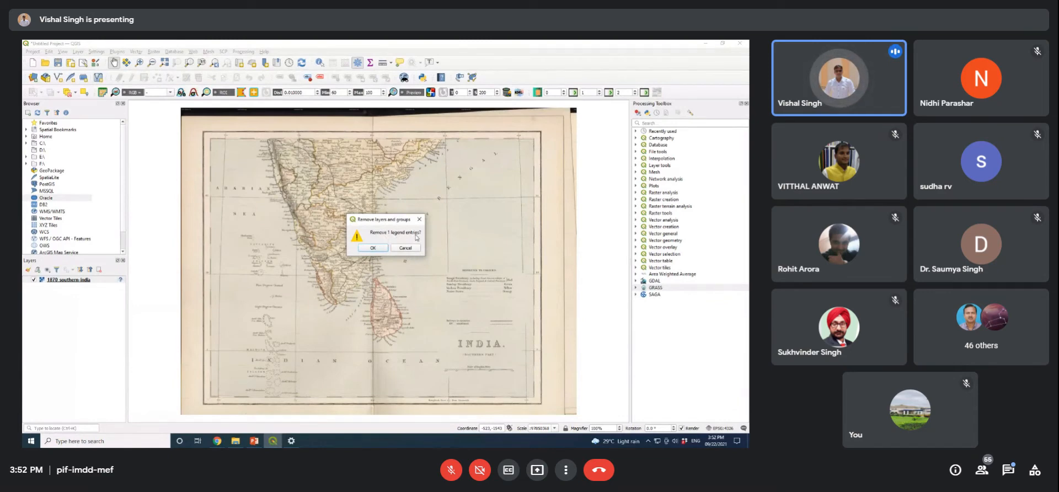
{"action": "left_click", "coordinate": [371, 247]}
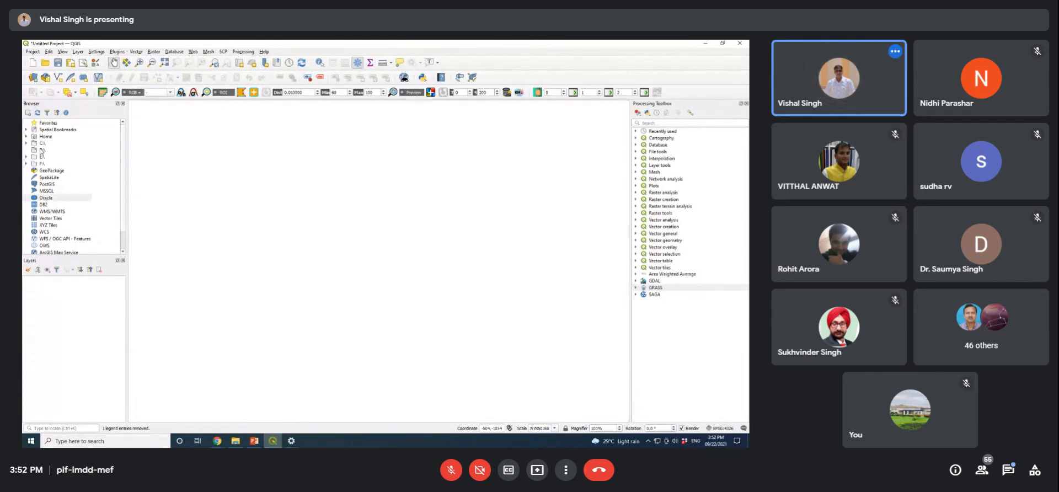
Step: Browse drive C to the RSGIS training folder and examine the contents of its Georeferencing, SRTM_DEM_30m and zip entries
{"action": "double_click", "coordinate": [42, 144]}
{"action": "left_click_drag", "start_coordinate": [123, 155], "coordinate": [123, 197]}
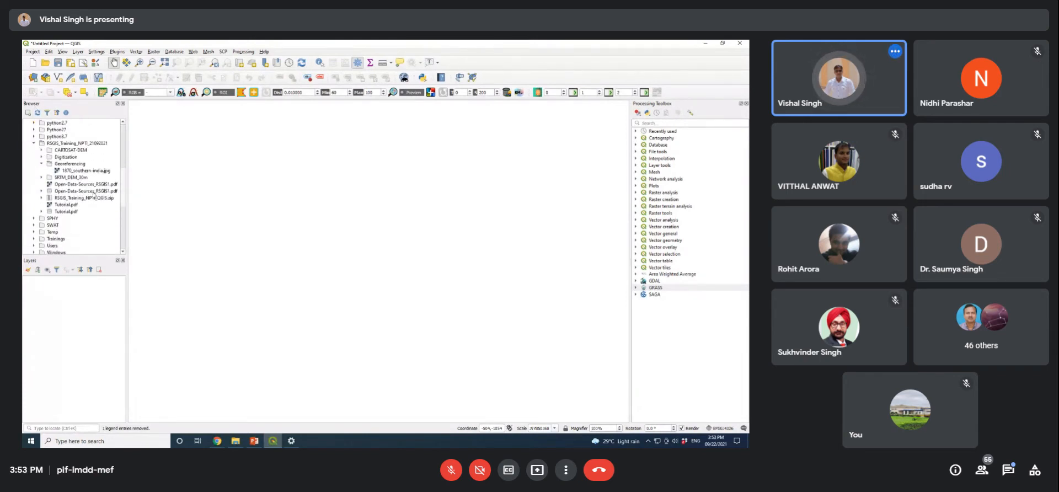
{"action": "left_click", "coordinate": [42, 164]}
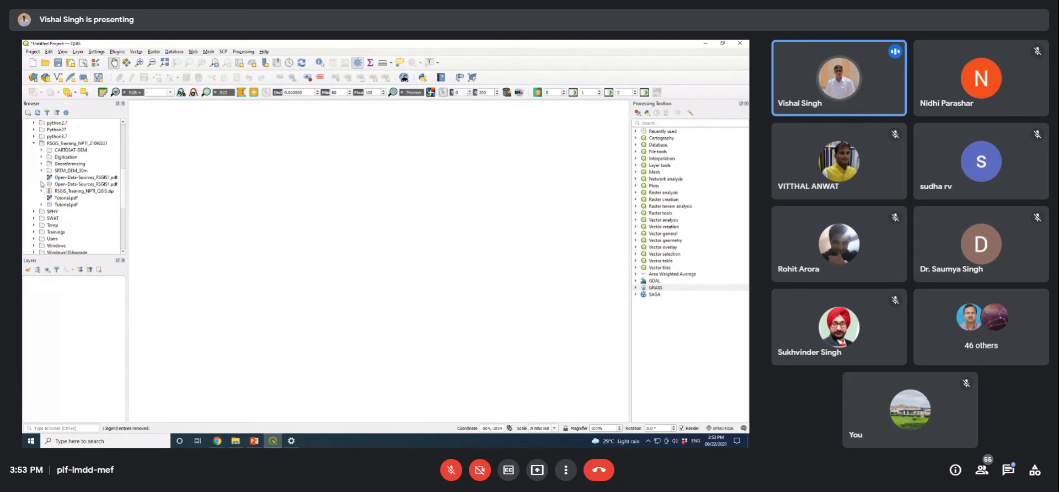
{"action": "left_click", "coordinate": [41, 171]}
{"action": "left_click", "coordinate": [42, 198]}
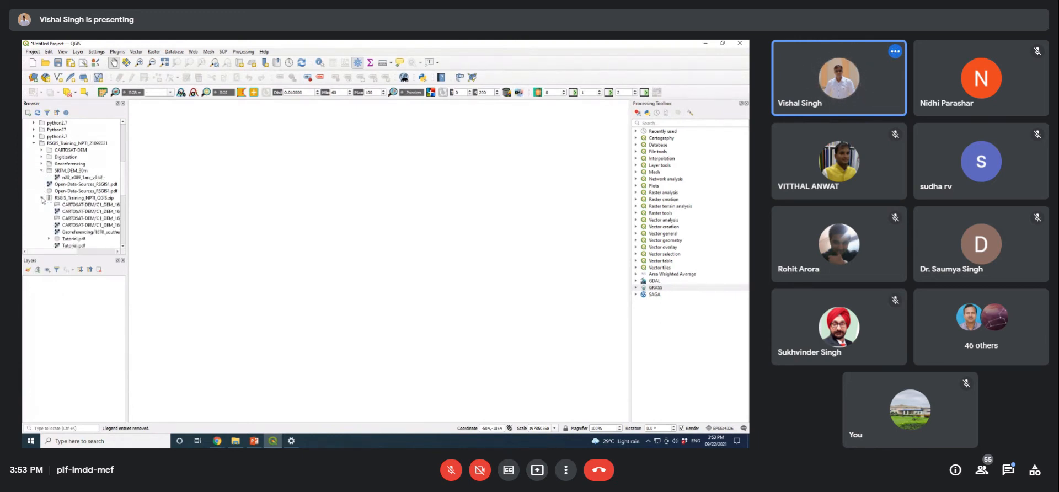
{"action": "left_click", "coordinate": [42, 198]}
{"action": "left_click", "coordinate": [41, 171]}
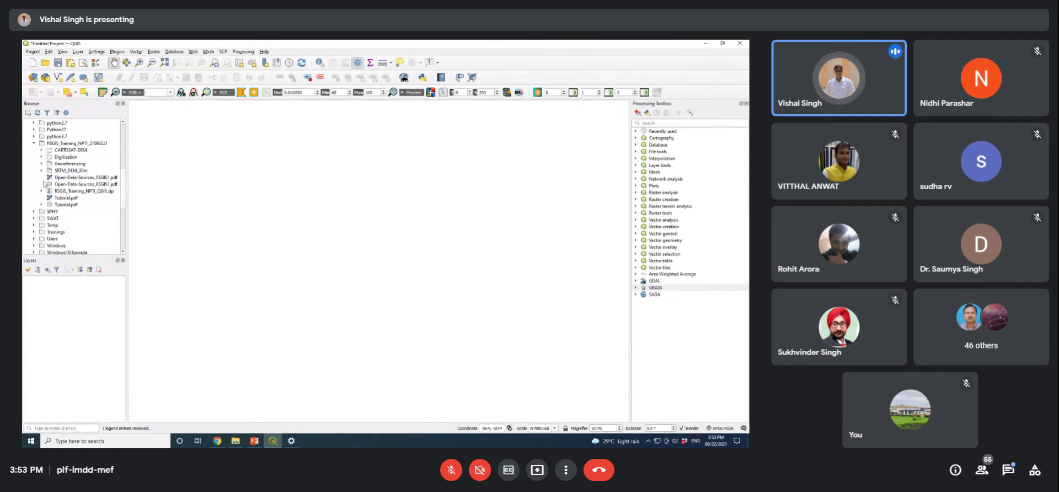
{"action": "left_click", "coordinate": [49, 145]}
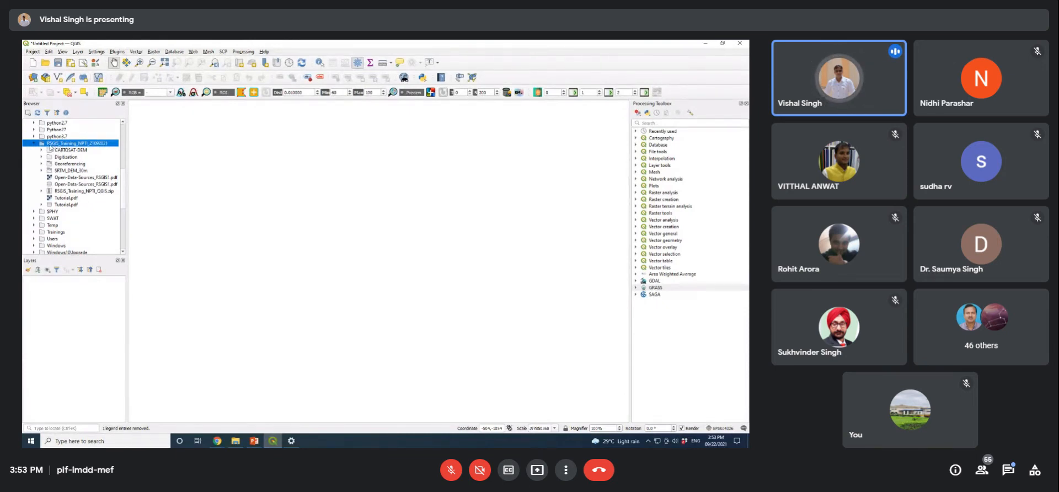
Step: Add 1870_southern-india.jpg from the Georeferencing folder to the map canvas as a layer
{"action": "double_click", "coordinate": [69, 164]}
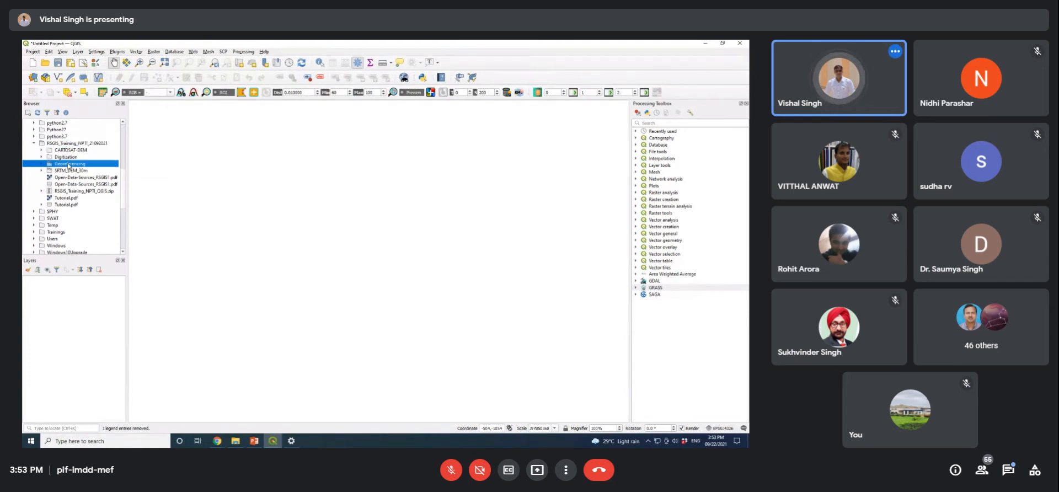
{"action": "left_click", "coordinate": [86, 171]}
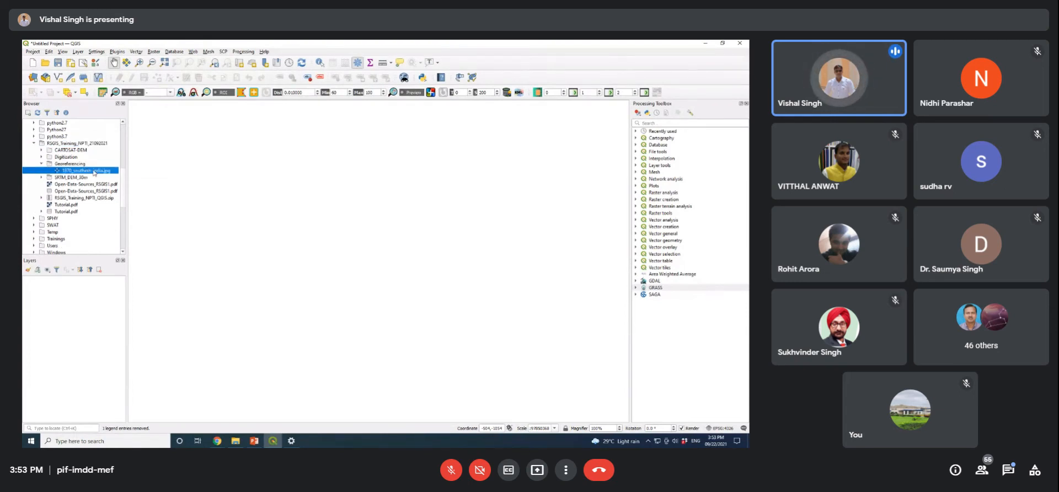
{"action": "left_click_drag", "start_coordinate": [100, 173], "coordinate": [310, 195]}
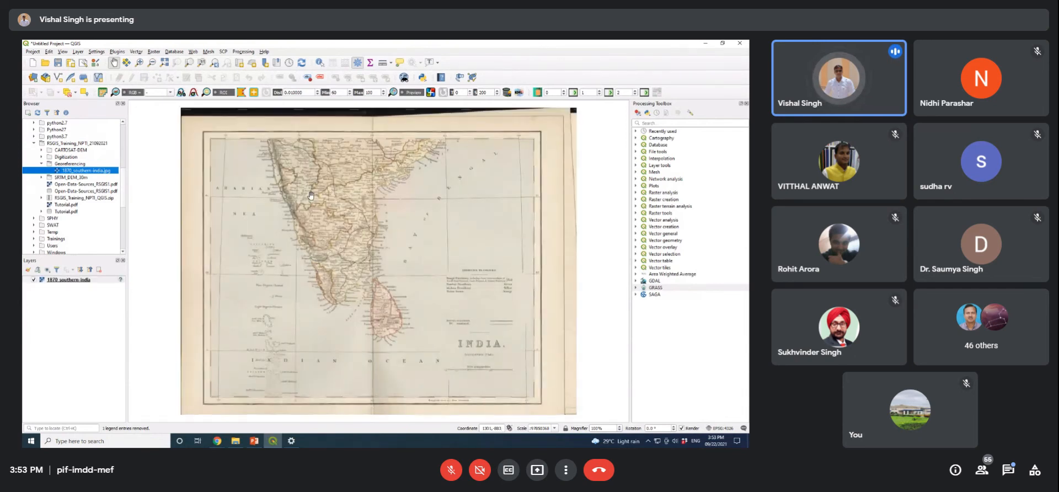
Step: Remove the re-added 1870_southern-india layer from the project
{"action": "left_click", "coordinate": [71, 281]}
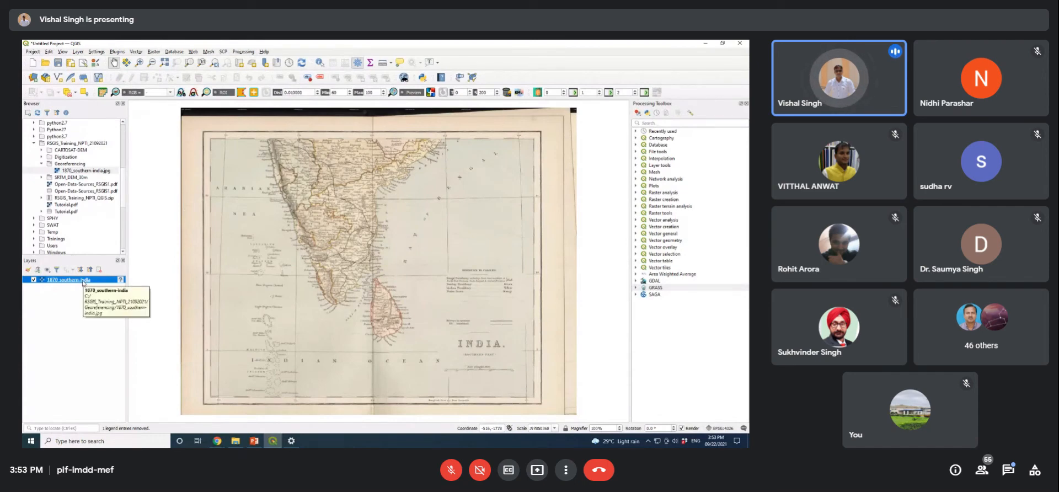
{"action": "right_click", "coordinate": [84, 282]}
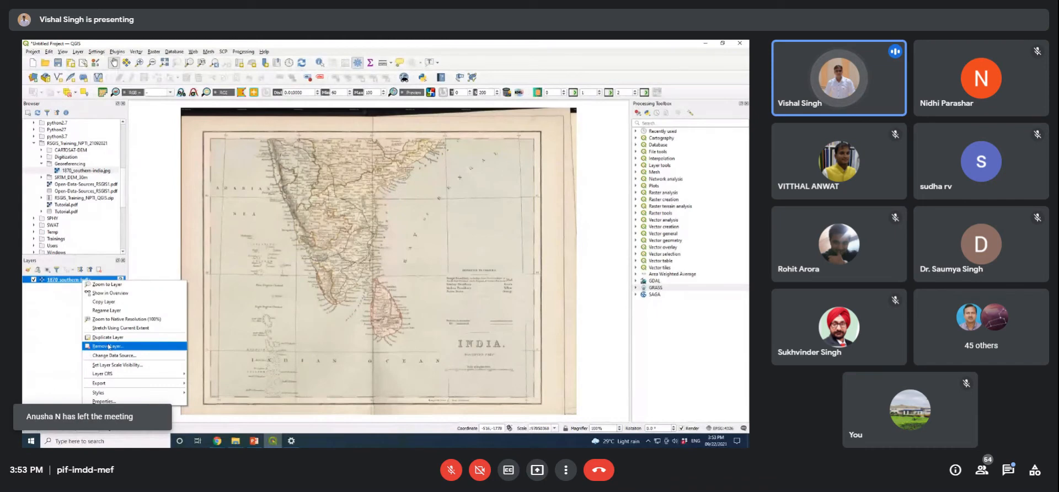
{"action": "left_click", "coordinate": [153, 309]}
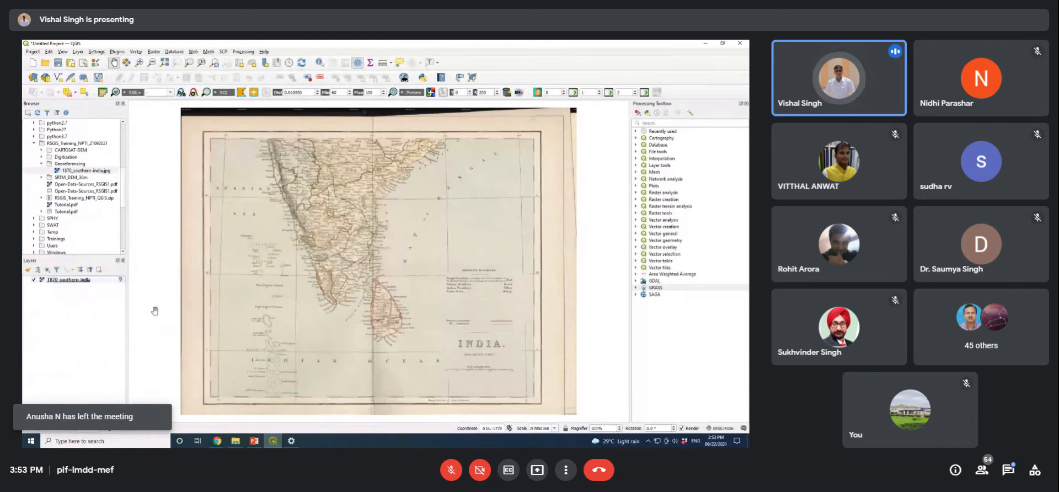
{"action": "right_click", "coordinate": [84, 281]}
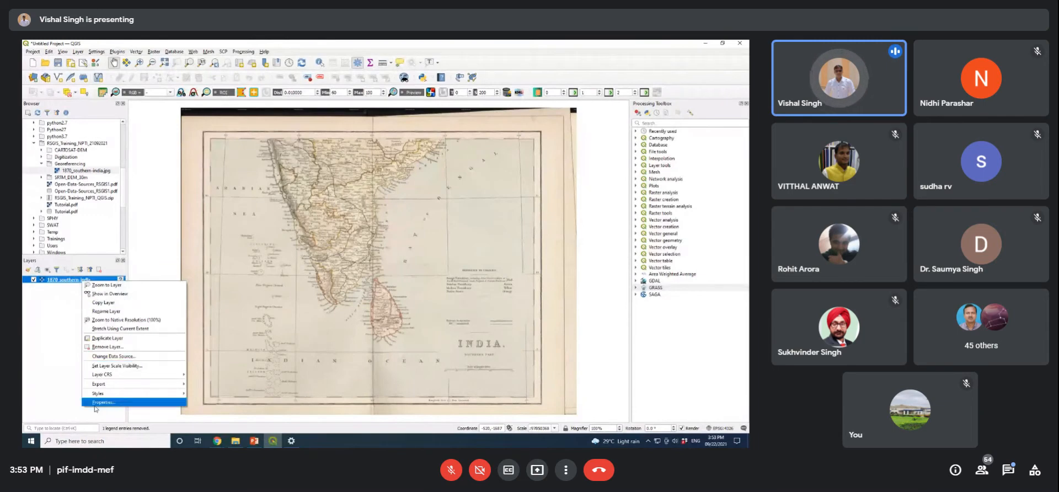
{"action": "left_click", "coordinate": [105, 349]}
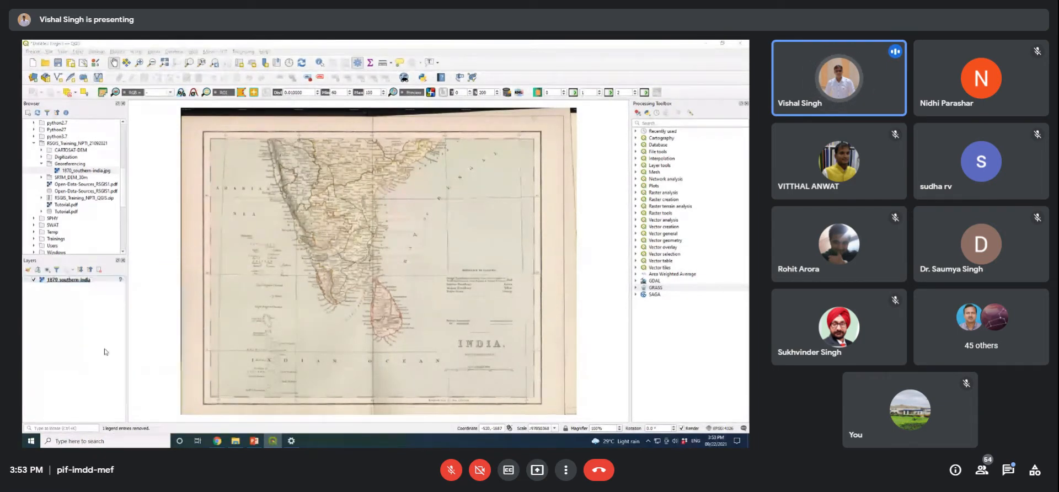
{"action": "left_click", "coordinate": [374, 247]}
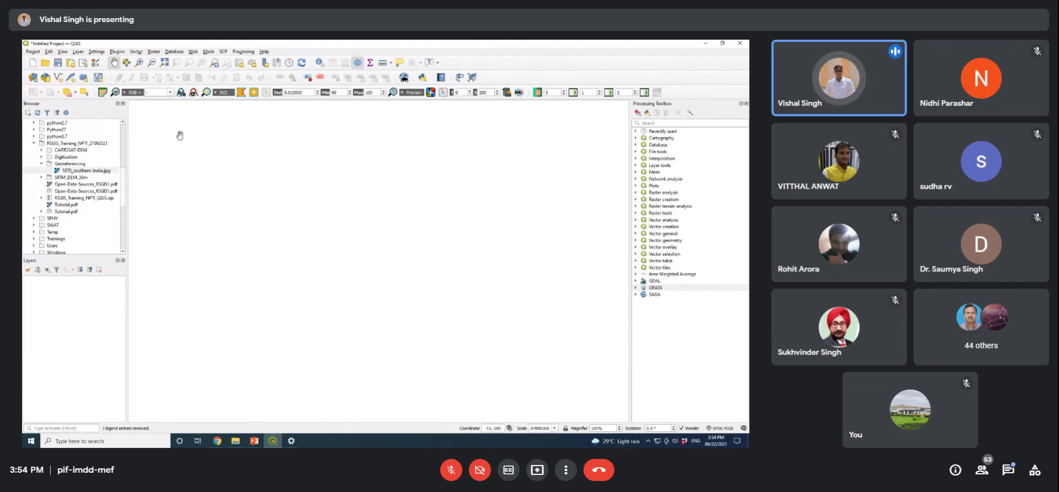
Step: Open the data source dialog for adding a raster layer and review the layer types that can be added
{"action": "left_click", "coordinate": [78, 52]}
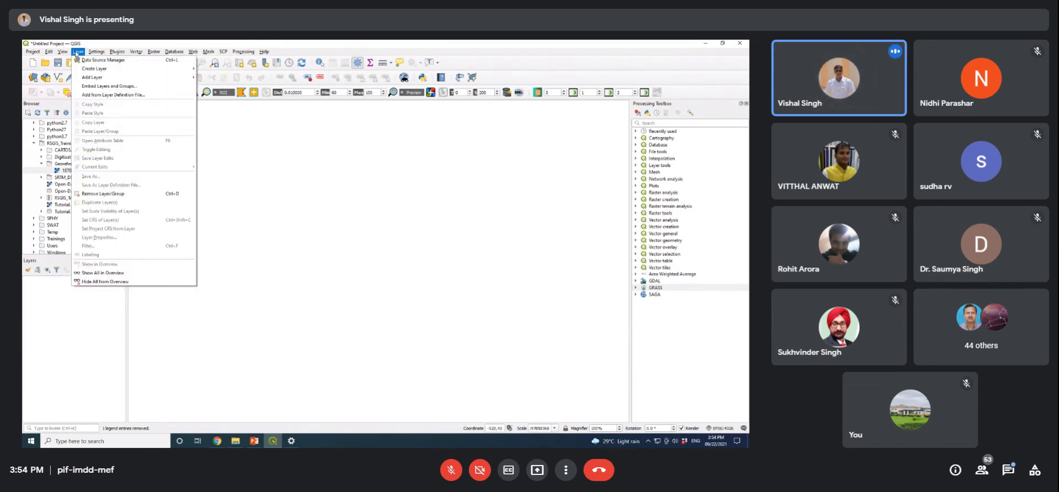
{"action": "left_click", "coordinate": [78, 51]}
{"action": "left_click", "coordinate": [76, 51]}
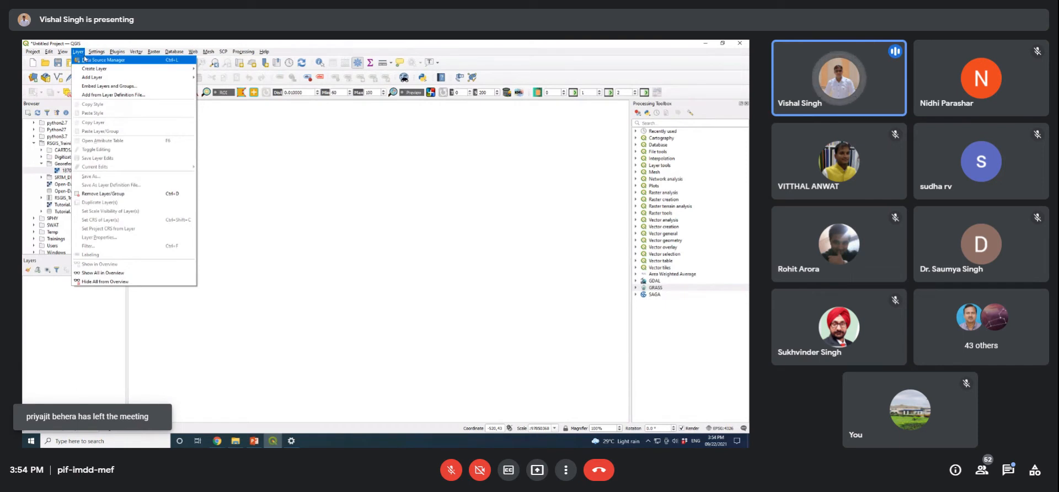
{"action": "mouse_move", "coordinate": [90, 80]}
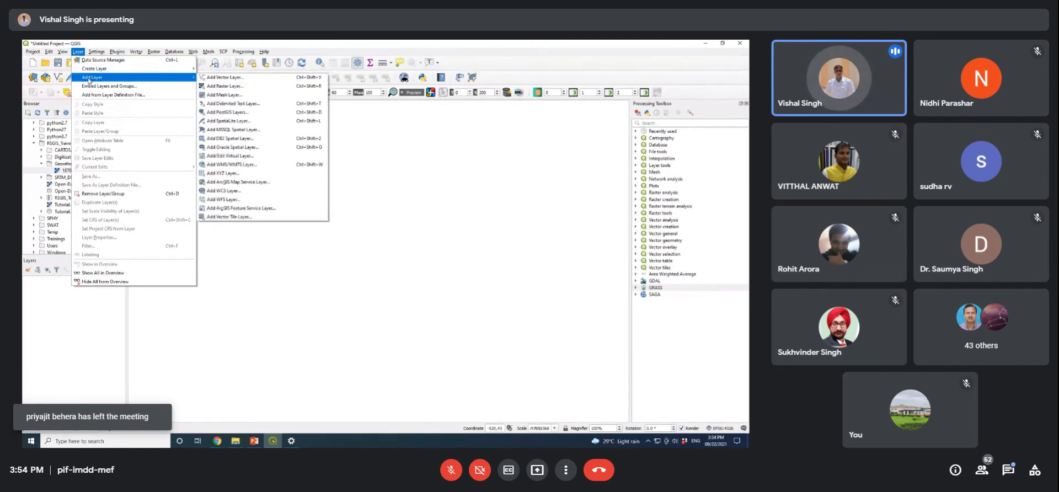
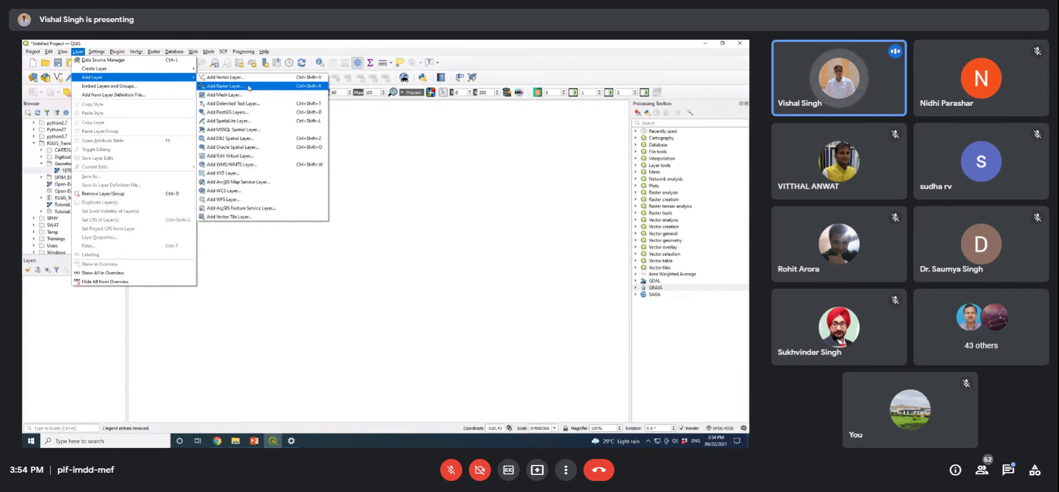
{"action": "left_click", "coordinate": [249, 87]}
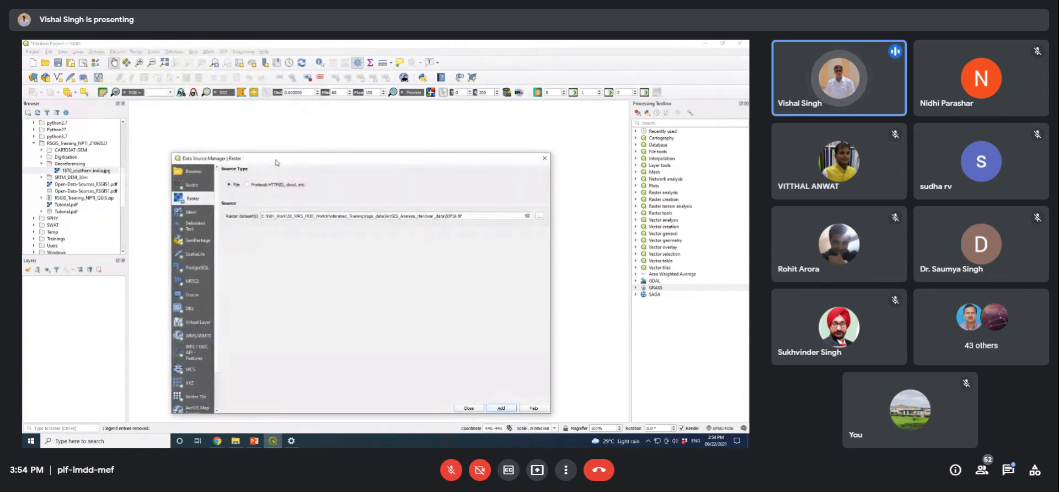
{"action": "left_click_drag", "start_coordinate": [275, 163], "coordinate": [271, 128]}
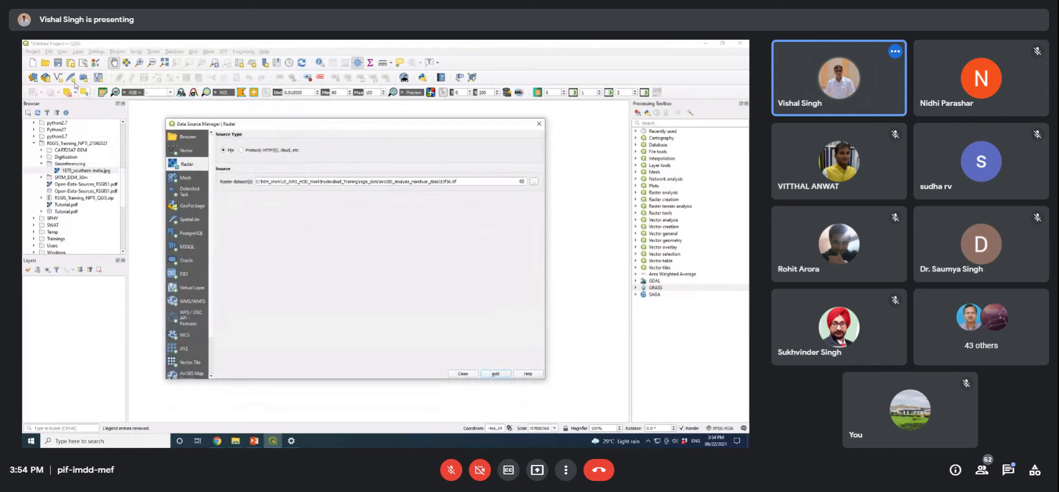
{"action": "left_click", "coordinate": [78, 51]}
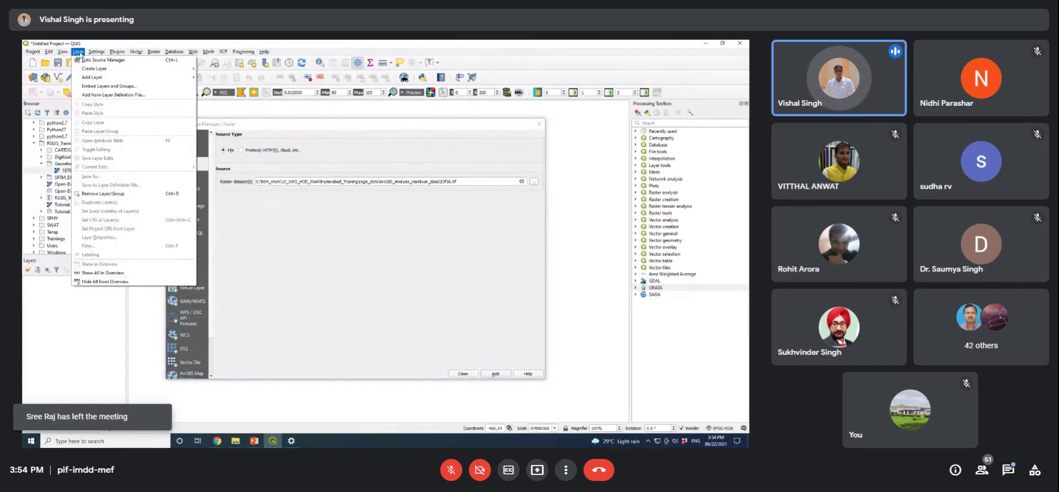
{"action": "mouse_move", "coordinate": [138, 77]}
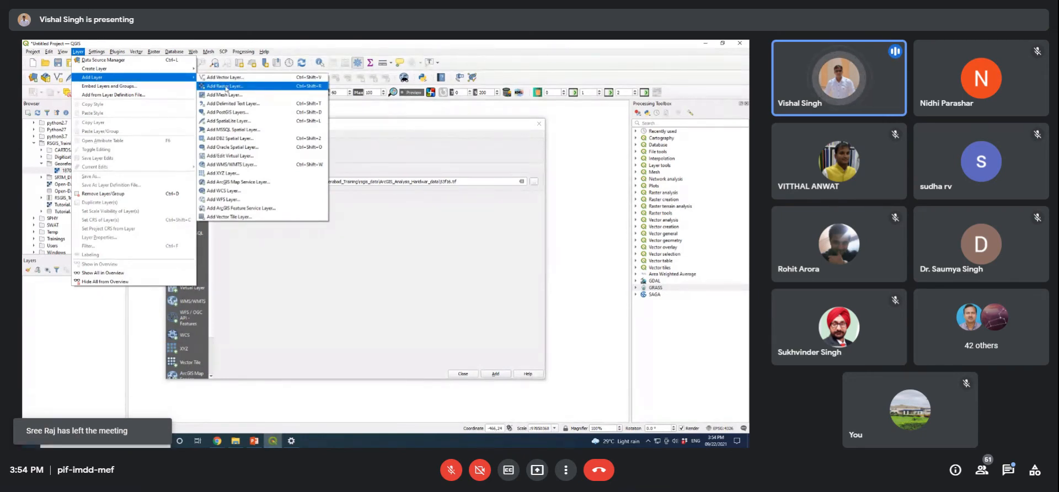
{"action": "left_click", "coordinate": [357, 132]}
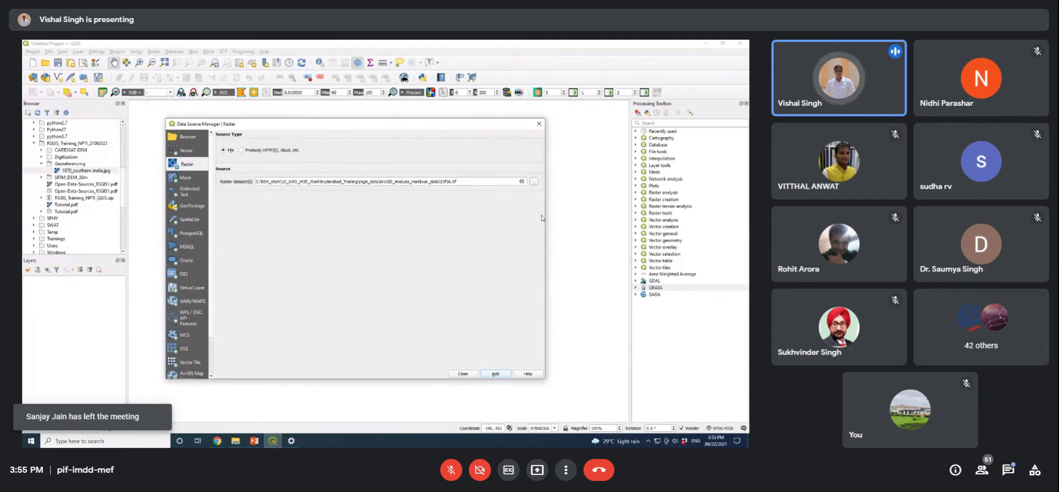
Step: Set the raster dataset source to the 1870_southern-india file in the Georeferencing subfolder of the RSGIS training folder on drive C
{"action": "left_click", "coordinate": [534, 181]}
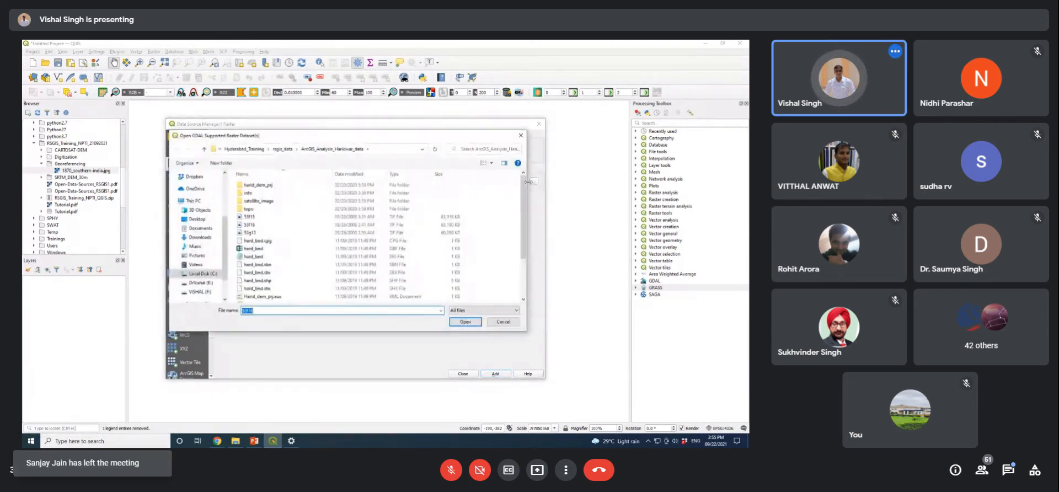
{"action": "key", "text": "Return"}
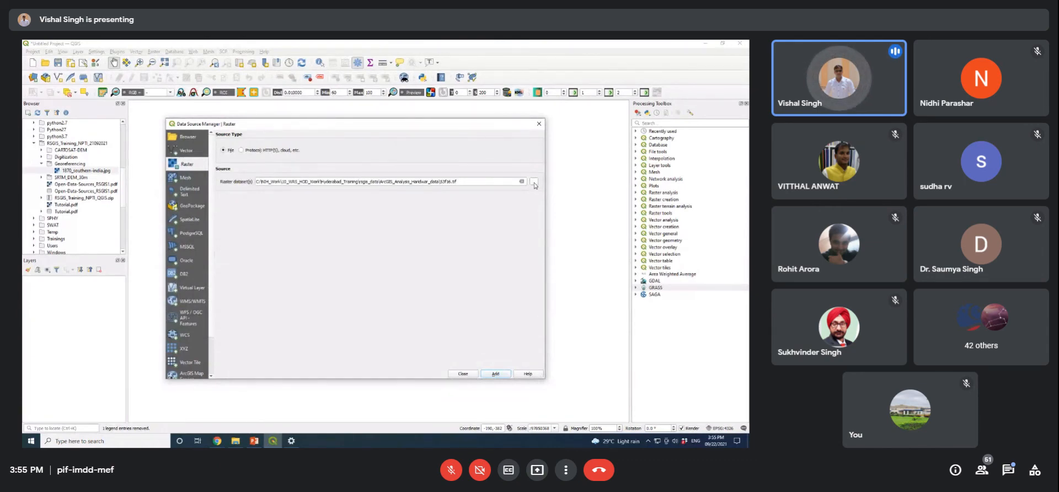
{"action": "left_click", "coordinate": [534, 182]}
{"action": "left_click_drag", "start_coordinate": [432, 136], "coordinate": [436, 125]}
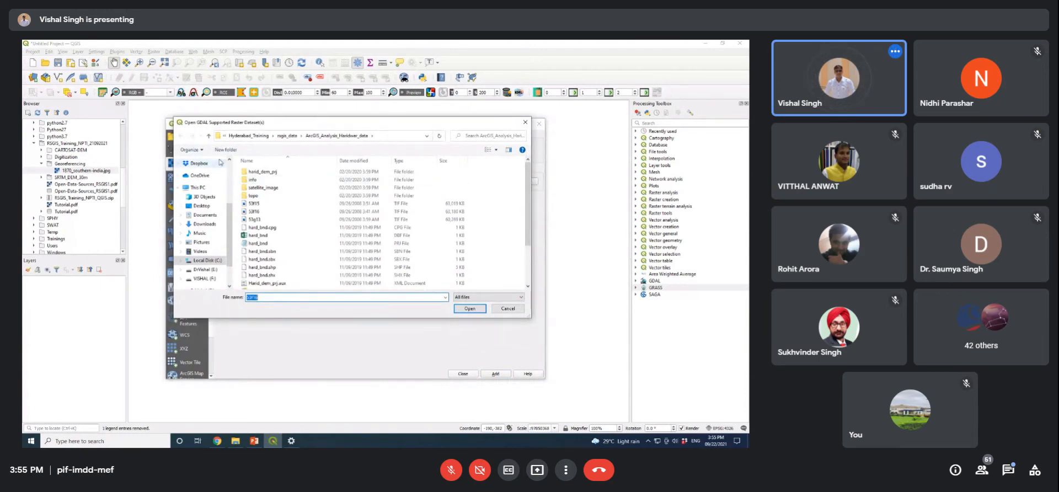
{"action": "left_click", "coordinate": [213, 262]}
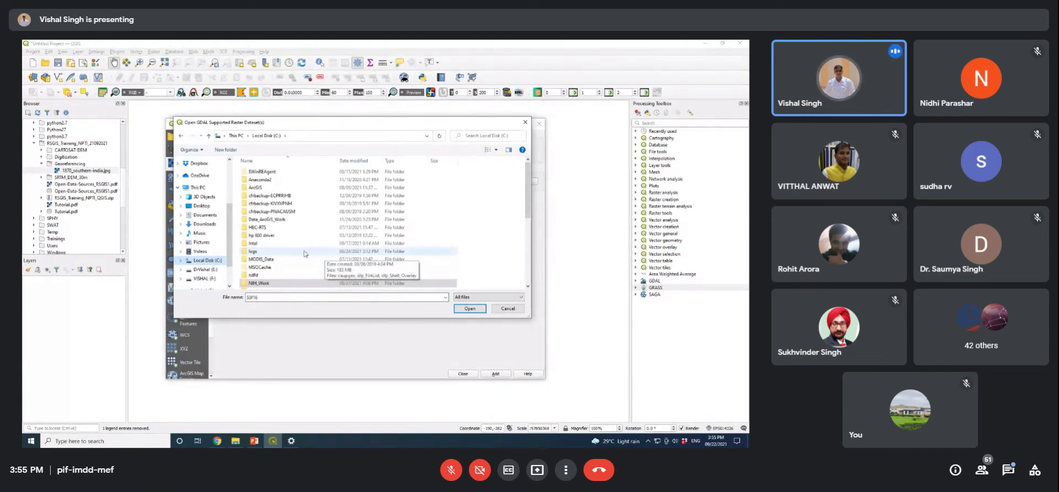
{"action": "scroll", "coordinate": [303, 255], "scroll_direction": "down", "scroll_amount": 2}
{"action": "scroll", "coordinate": [286, 265], "scroll_direction": "down", "scroll_amount": 2}
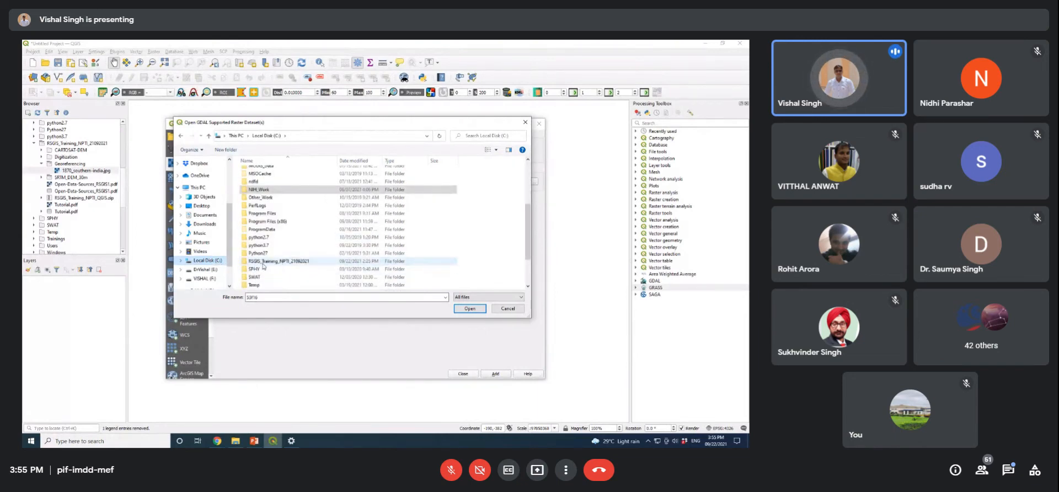
{"action": "double_click", "coordinate": [276, 261]}
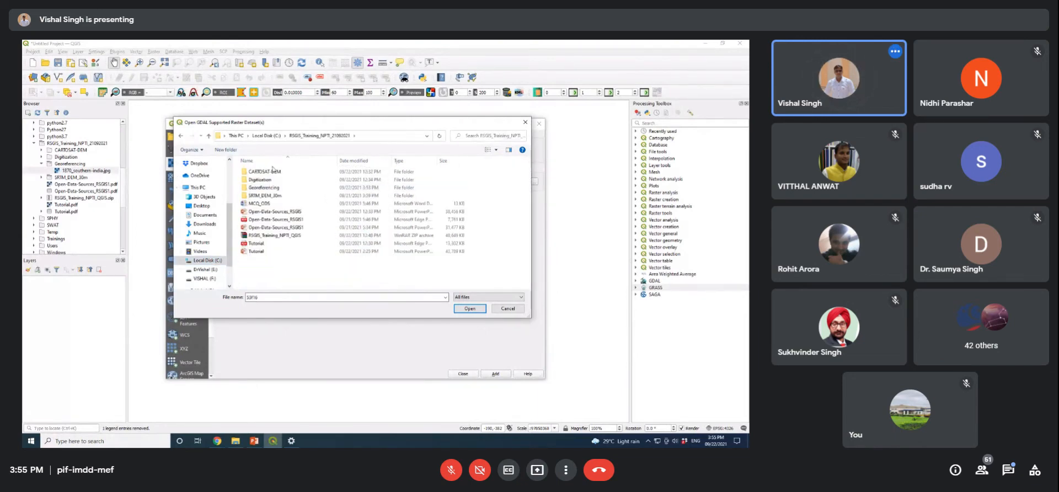
{"action": "double_click", "coordinate": [265, 188]}
{"action": "left_click", "coordinate": [274, 191]}
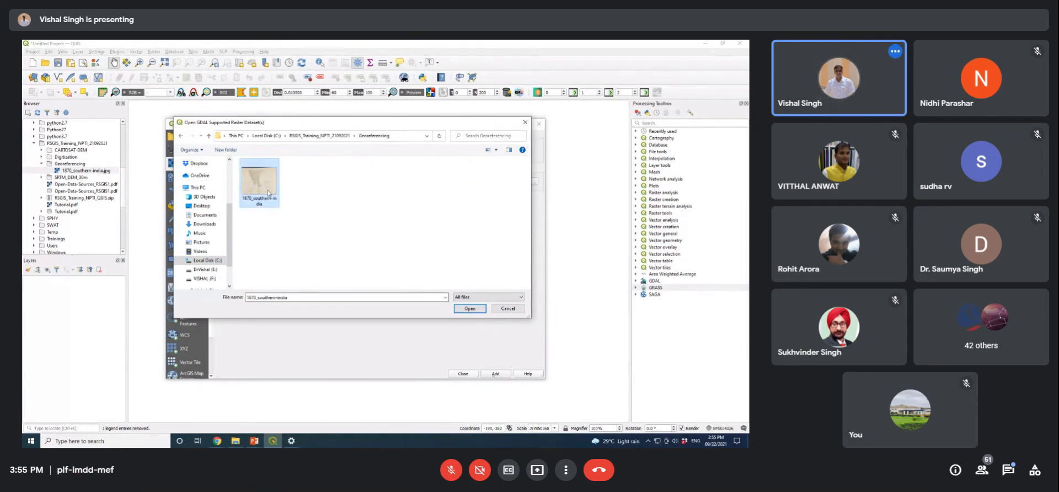
{"action": "left_click", "coordinate": [470, 309]}
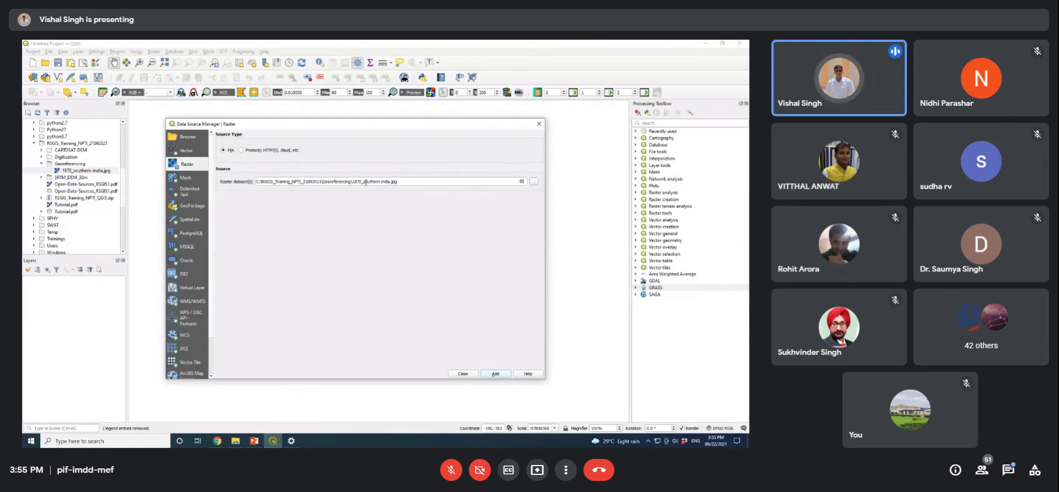
{"action": "left_click_drag", "start_coordinate": [405, 182], "coordinate": [255, 182]}
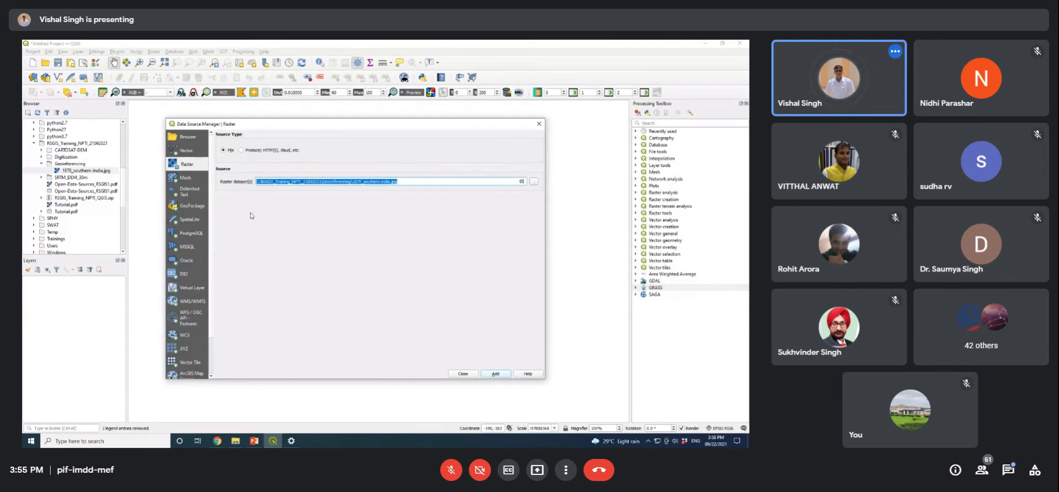
Step: Add the chosen 1870_southern-india raster to the project and close the data source dialog
{"action": "left_click_drag", "start_coordinate": [432, 182], "coordinate": [222, 181]}
{"action": "left_click", "coordinate": [432, 181]}
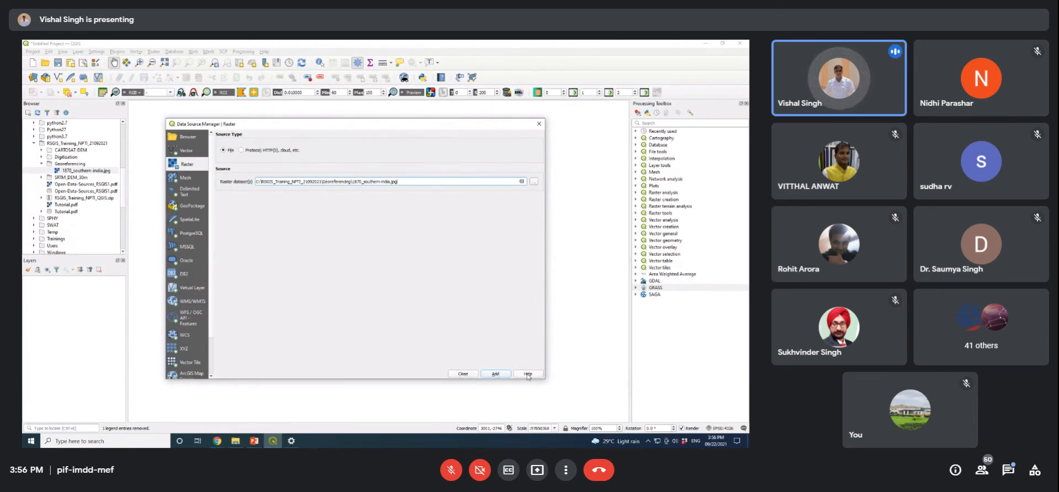
{"action": "left_click", "coordinate": [497, 375]}
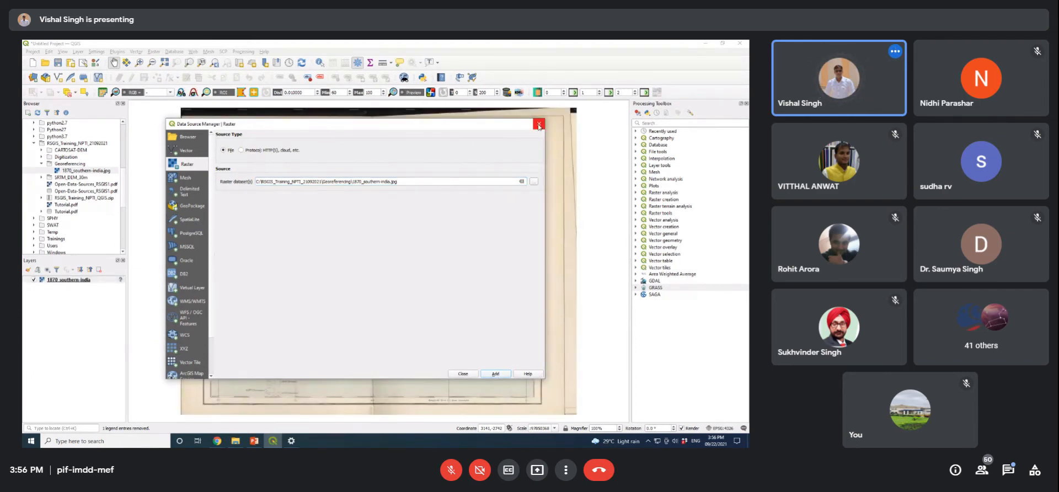
{"action": "left_click", "coordinate": [462, 374]}
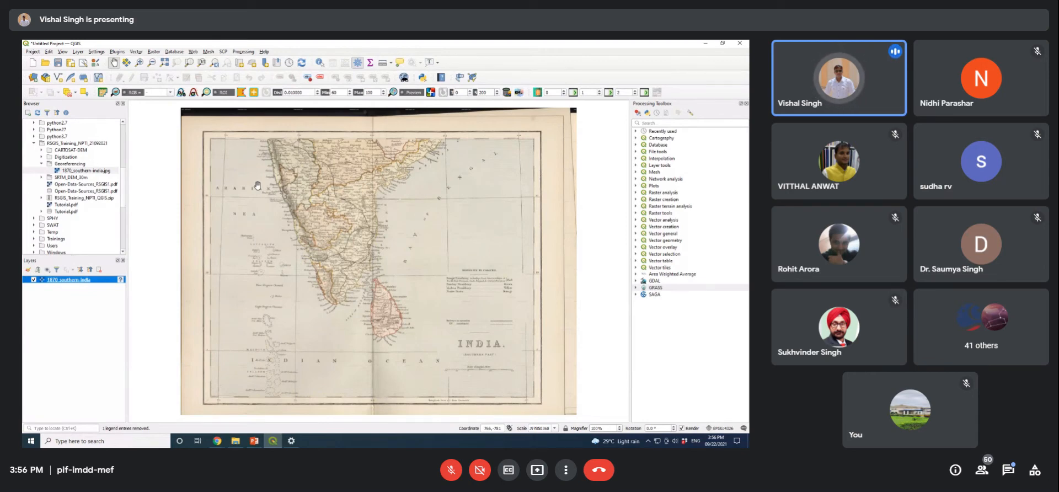
Step: Review the layer types offered for adding to the project, including vector, raster, mesh and web service layers
{"action": "left_click", "coordinate": [78, 51]}
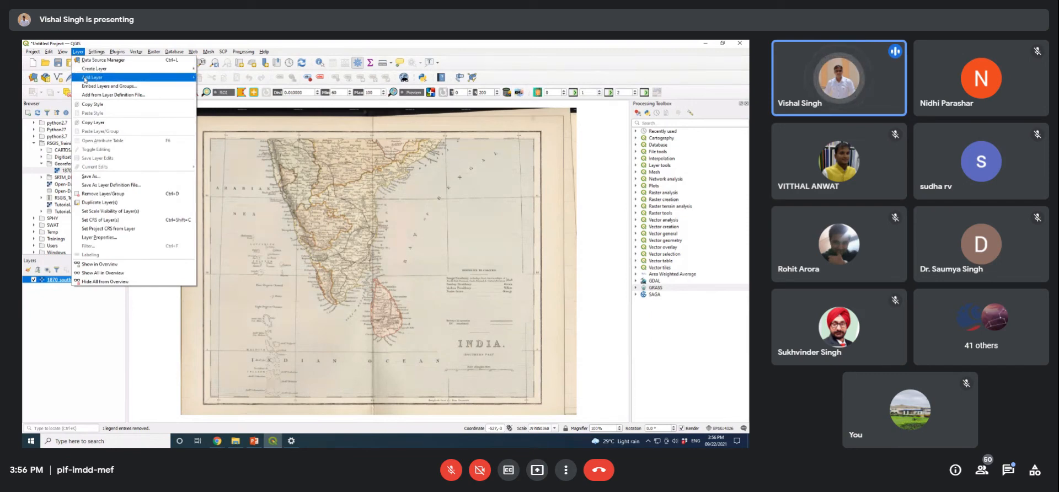
{"action": "mouse_move", "coordinate": [91, 77]}
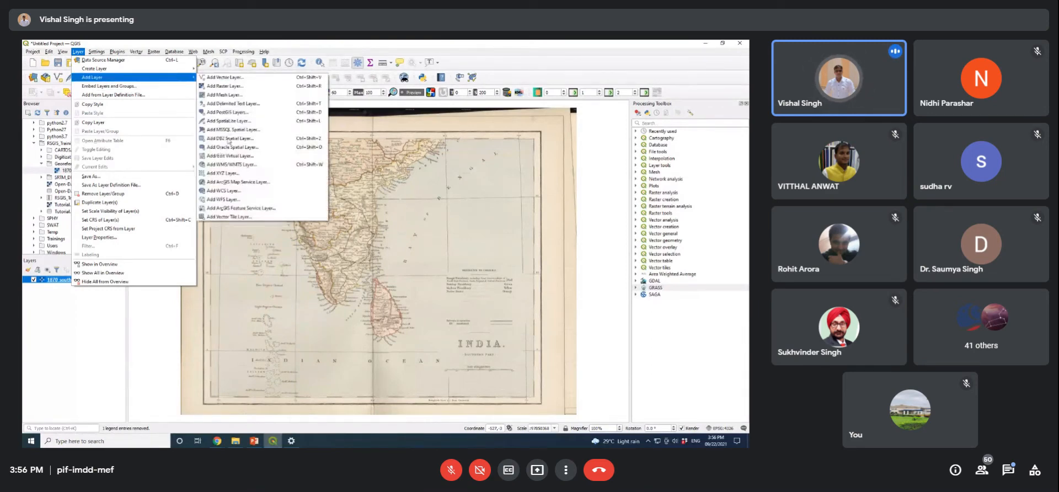
{"action": "left_click", "coordinate": [374, 141]}
{"action": "left_click_drag", "start_coordinate": [381, 301], "coordinate": [372, 182]}
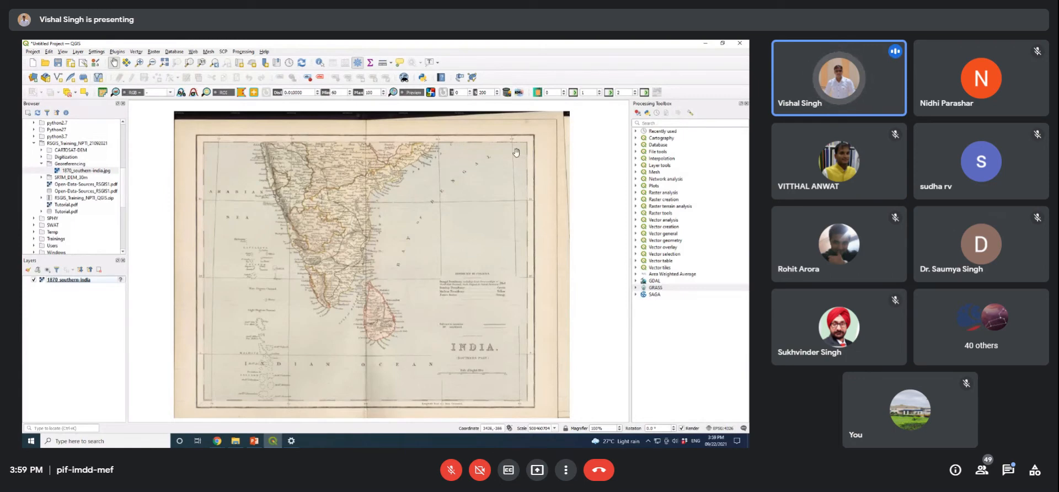
Step: Examine the northwest corner of the scanned map up close, including its coordinate labels, and return to the whole sheet
{"action": "left_click", "coordinate": [139, 64]}
{"action": "left_click_drag", "start_coordinate": [163, 112], "coordinate": [338, 236]}
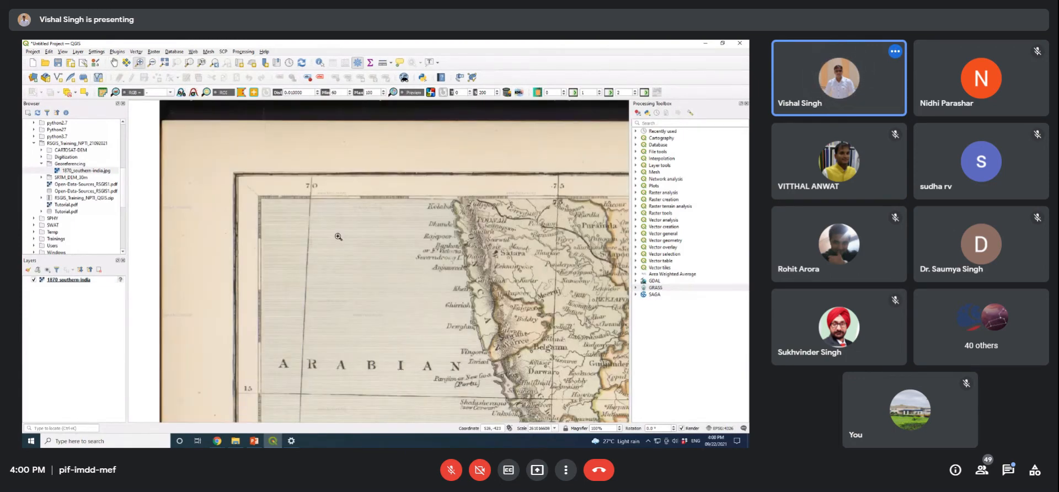
{"action": "left_click_drag", "start_coordinate": [438, 337], "coordinate": [397, 286]}
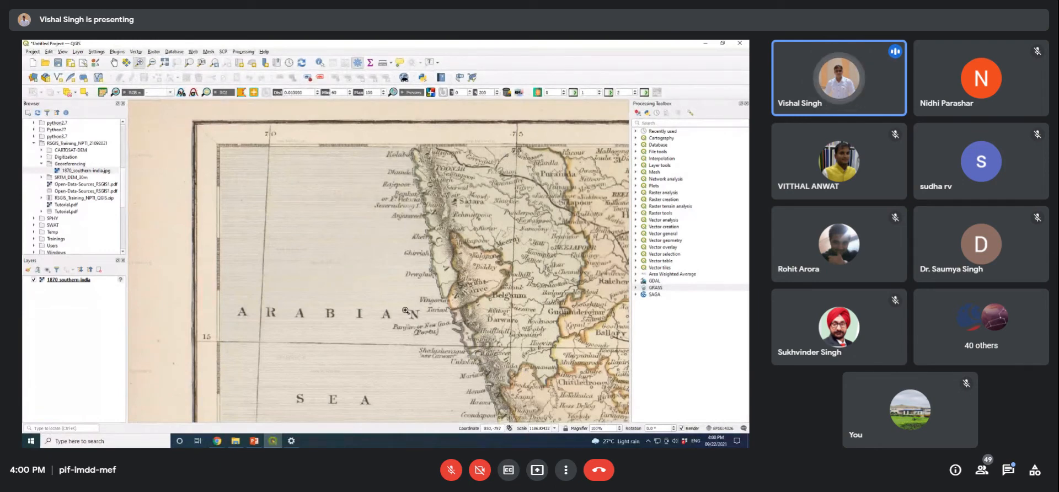
{"action": "scroll", "coordinate": [406, 311], "scroll_direction": "down", "scroll_amount": 3}
{"action": "scroll", "coordinate": [419, 323], "scroll_direction": "up", "scroll_amount": 1}
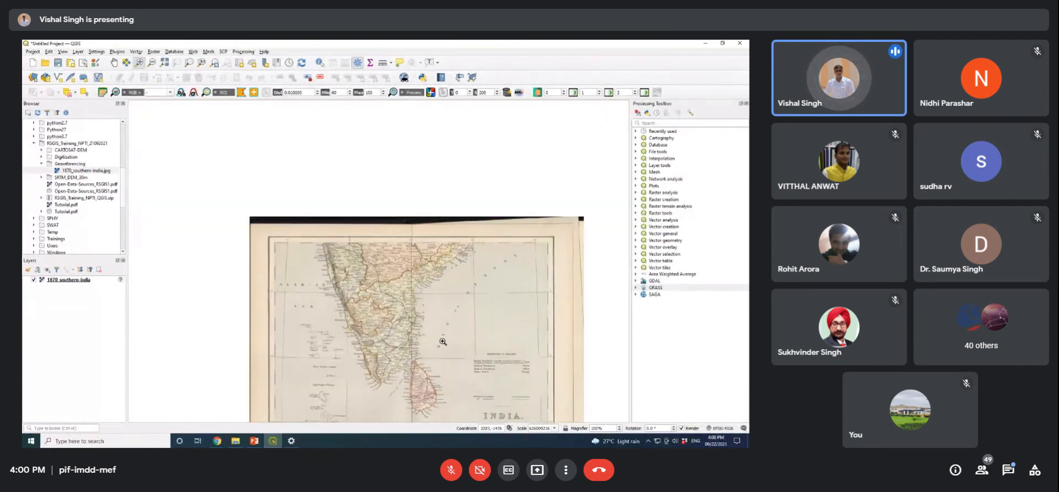
{"action": "left_click_drag", "start_coordinate": [442, 342], "coordinate": [412, 244]}
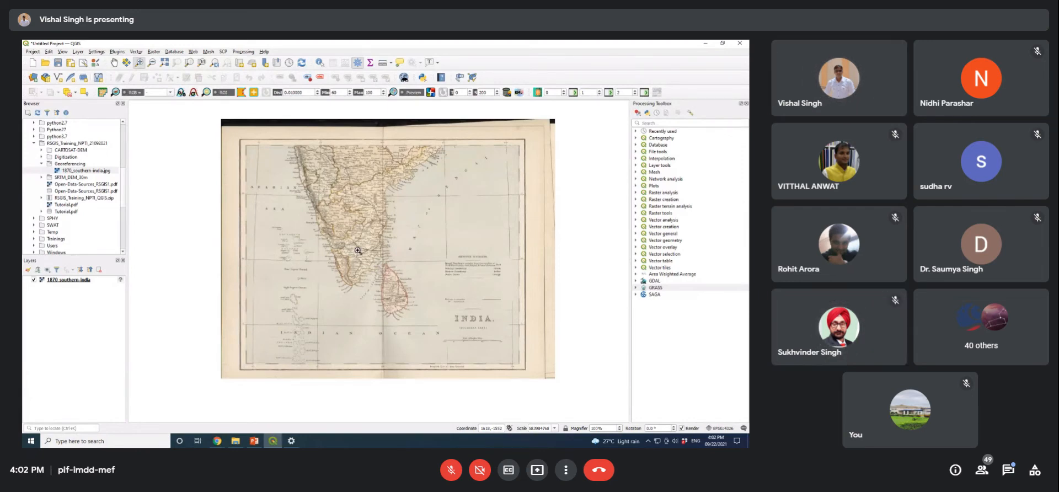
Step: Inspect the scanned map's full extent at several scales, finishing with the entire sheet framed in the canvas
{"action": "left_click_drag", "start_coordinate": [172, 114], "coordinate": [468, 311]}
{"action": "left_click_drag", "start_coordinate": [191, 129], "coordinate": [467, 346]}
{"action": "left_click_drag", "start_coordinate": [428, 295], "coordinate": [298, 233]}
{"action": "scroll", "coordinate": [466, 334], "scroll_direction": "down", "scroll_amount": 2}
{"action": "scroll", "coordinate": [345, 249], "scroll_direction": "up", "scroll_amount": 2}
{"action": "scroll", "coordinate": [345, 249], "scroll_direction": "down", "scroll_amount": 2}
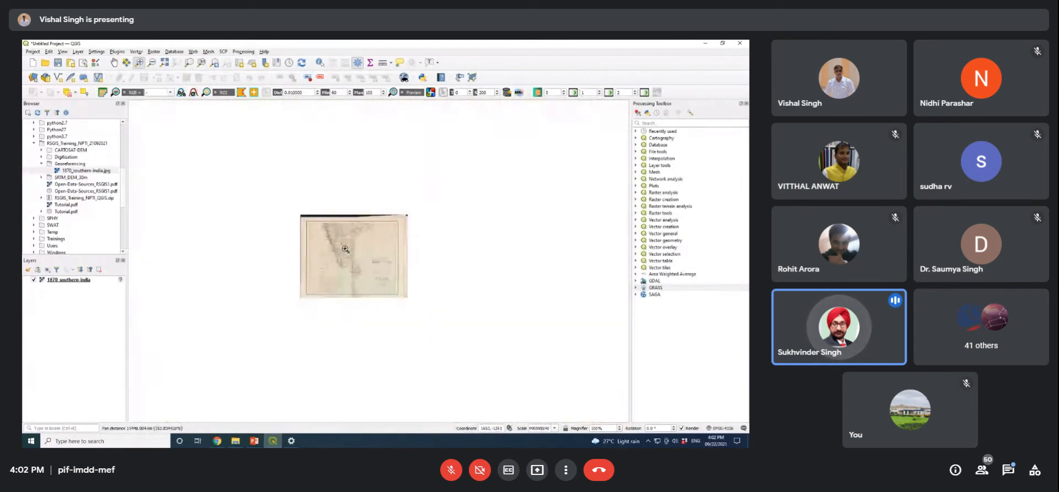
{"action": "scroll", "coordinate": [345, 249], "scroll_direction": "up", "scroll_amount": 2}
{"action": "scroll", "coordinate": [345, 248], "scroll_direction": "down", "scroll_amount": 1}
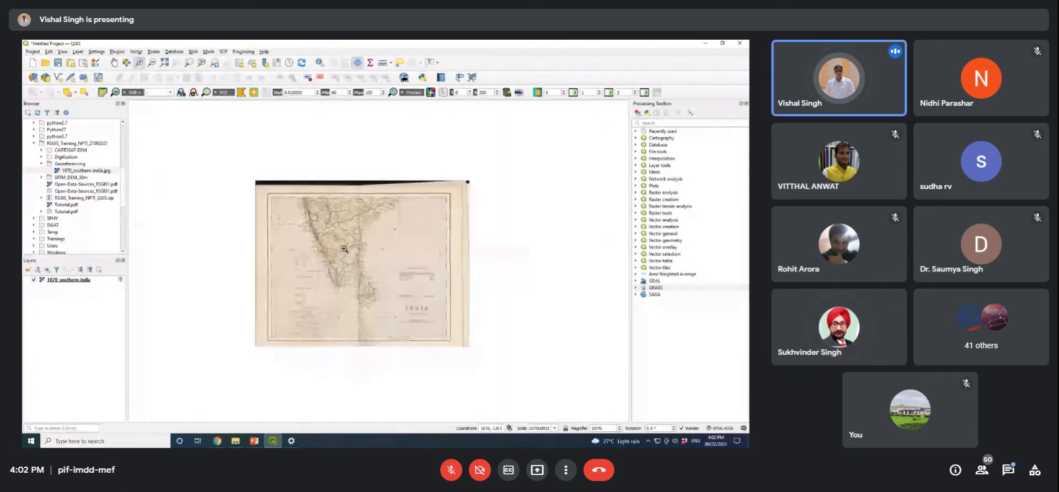
{"action": "scroll", "coordinate": [359, 329], "scroll_direction": "up", "scroll_amount": 2}
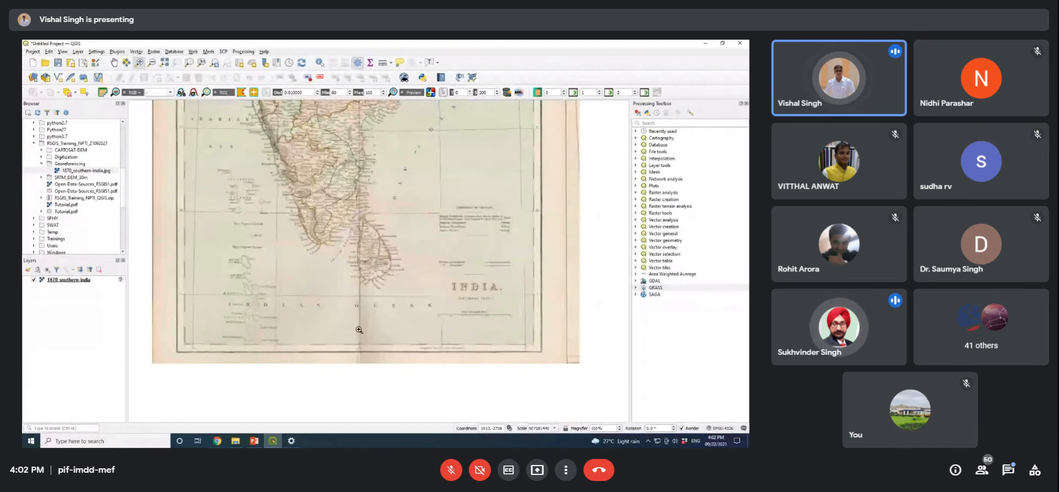
{"action": "scroll", "coordinate": [298, 177], "scroll_direction": "down", "scroll_amount": 2}
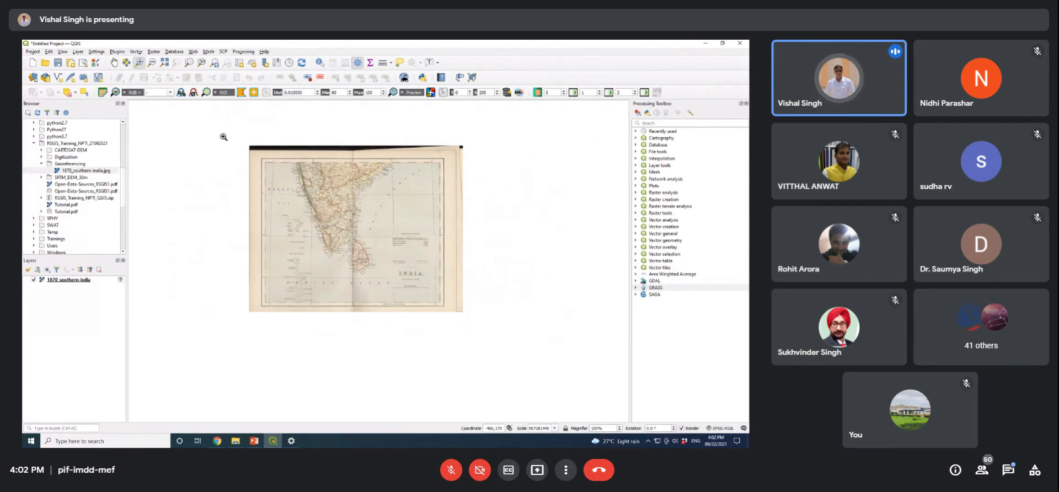
{"action": "left_click_drag", "start_coordinate": [223, 136], "coordinate": [517, 337]}
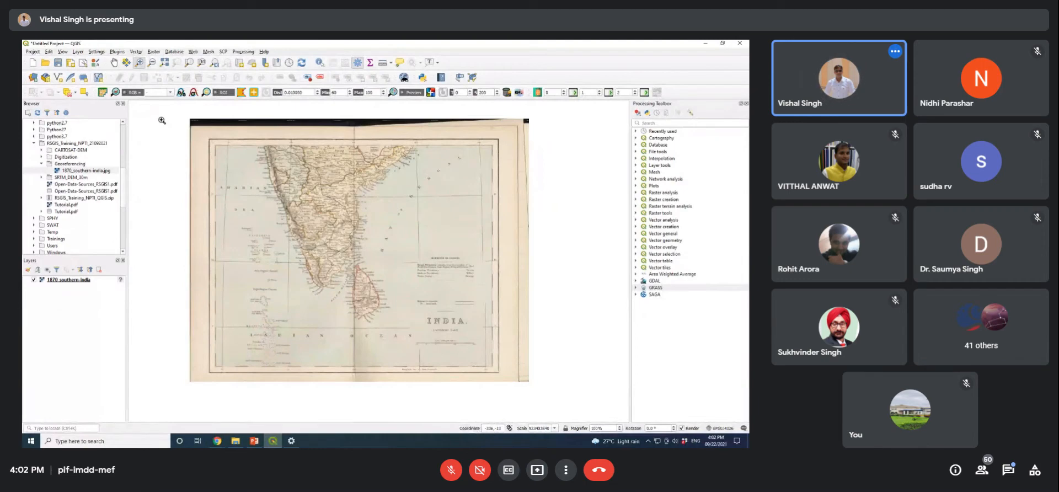
{"action": "left_click_drag", "start_coordinate": [161, 121], "coordinate": [561, 403]}
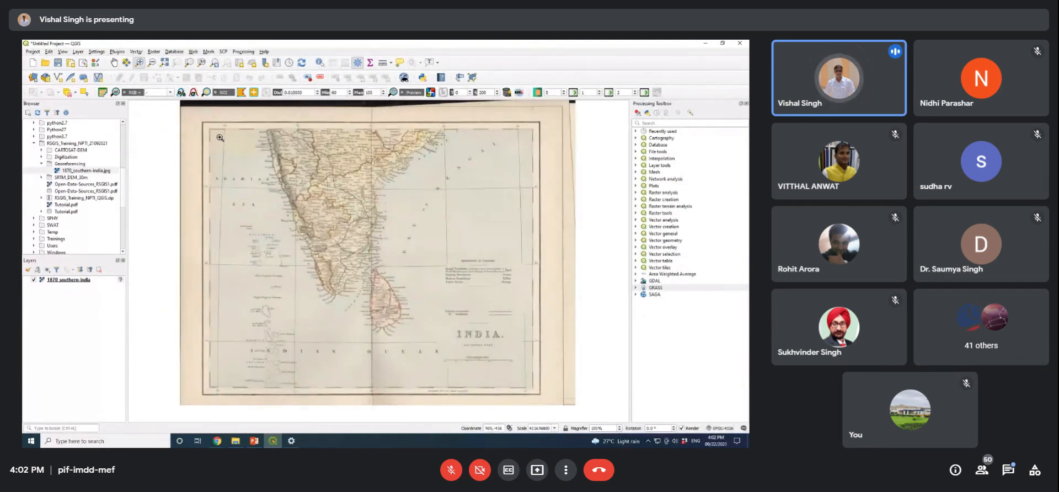
Step: Examine the longitude labels along the scanned map's northern border from the northwest corner to the northeast corner
{"action": "left_click_drag", "start_coordinate": [181, 110], "coordinate": [351, 166]}
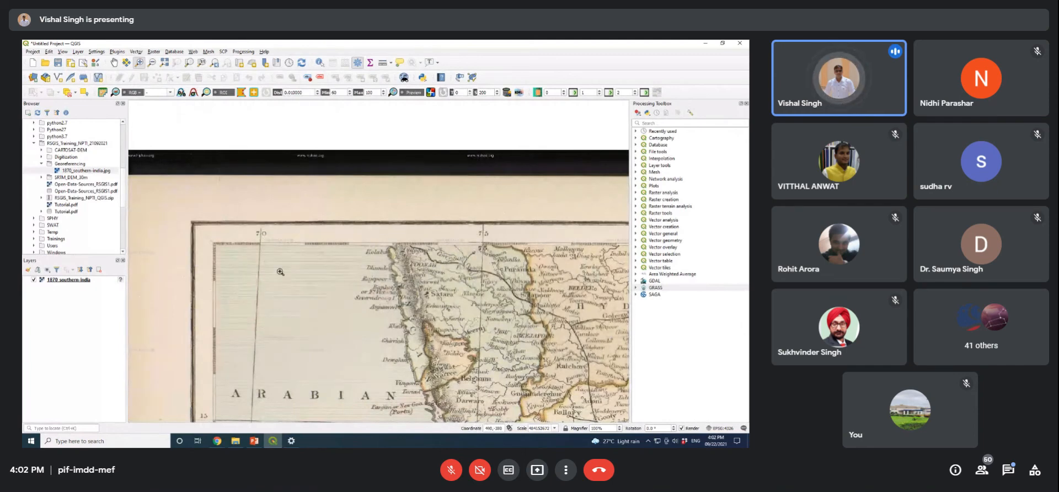
{"action": "left_click_drag", "start_coordinate": [327, 328], "coordinate": [316, 281]}
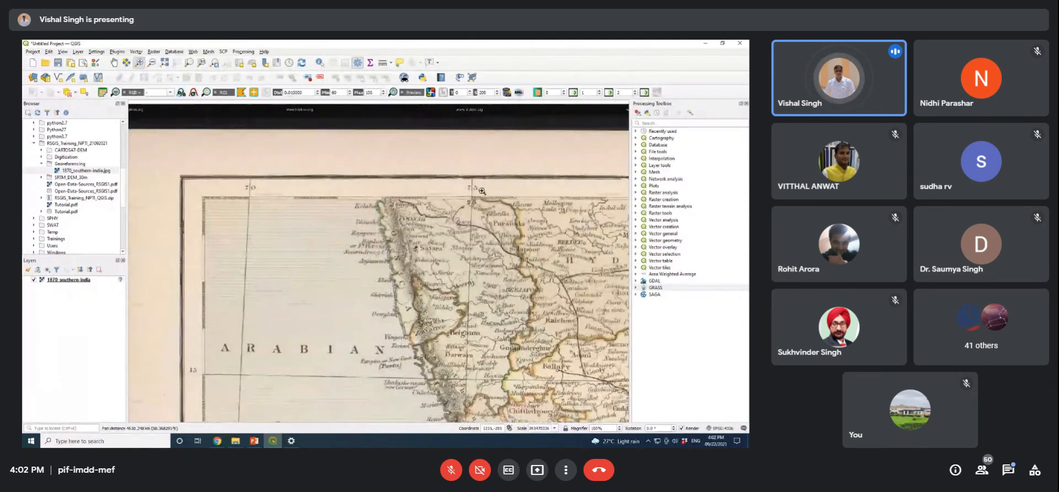
{"action": "left_click_drag", "start_coordinate": [613, 223], "coordinate": [399, 232]}
{"action": "left_click_drag", "start_coordinate": [525, 224], "coordinate": [328, 227]}
{"action": "left_click_drag", "start_coordinate": [595, 220], "coordinate": [382, 220]}
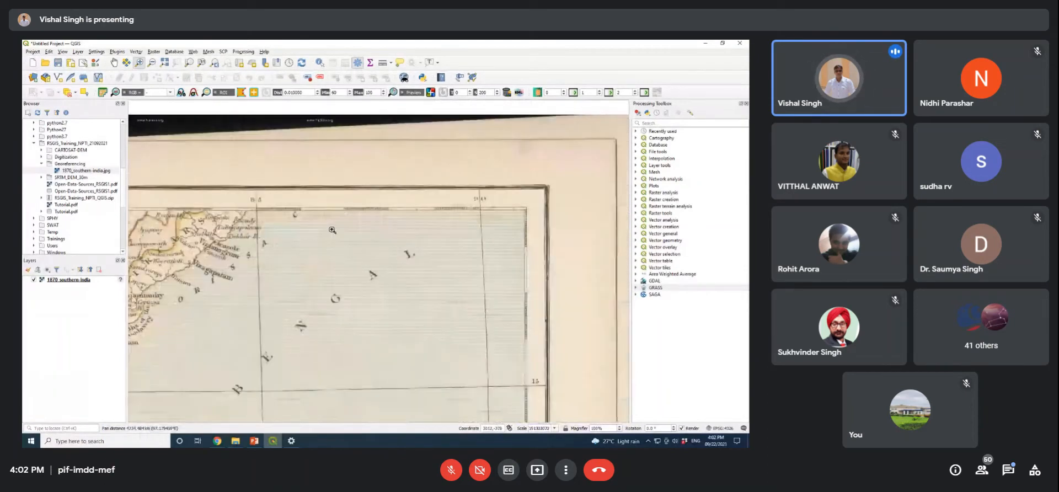
{"action": "left_click", "coordinate": [376, 315]}
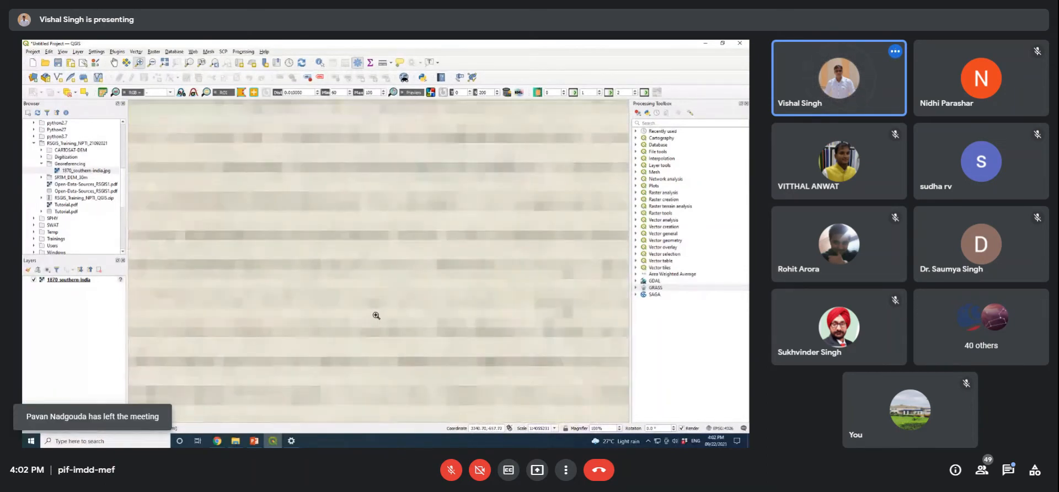
Step: Check the 70, 75 and 80 degree longitude lines again on the map's northern border and return to the whole sheet
{"action": "scroll", "coordinate": [375, 315], "scroll_direction": "down", "scroll_amount": 5}
{"action": "left_click_drag", "start_coordinate": [250, 301], "coordinate": [557, 292]}
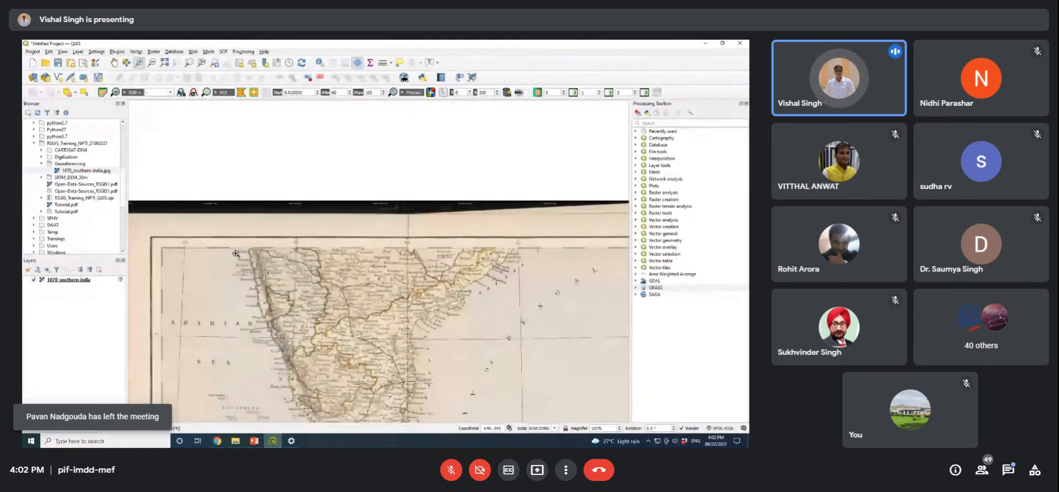
{"action": "left_click_drag", "start_coordinate": [459, 278], "coordinate": [551, 265]}
{"action": "left_click_drag", "start_coordinate": [338, 280], "coordinate": [225, 281]}
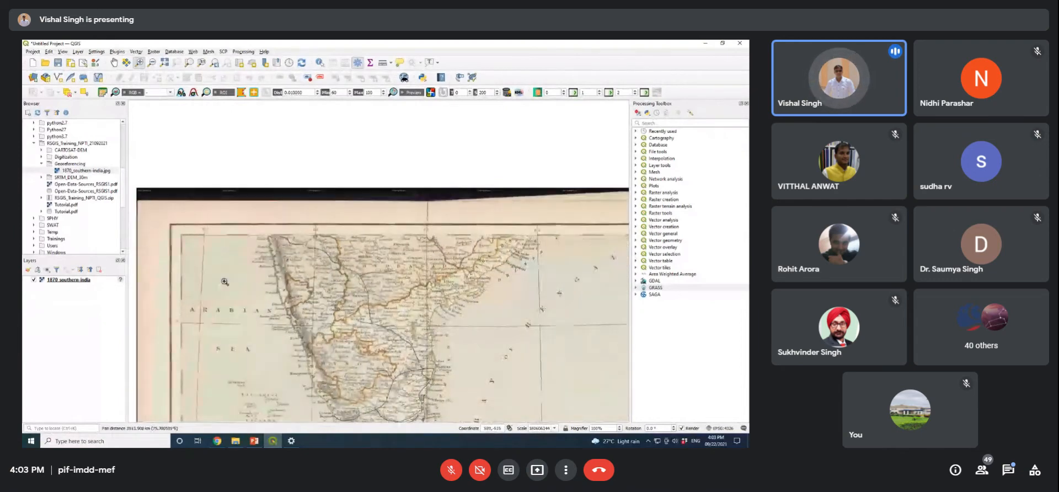
{"action": "left_click", "coordinate": [244, 269]}
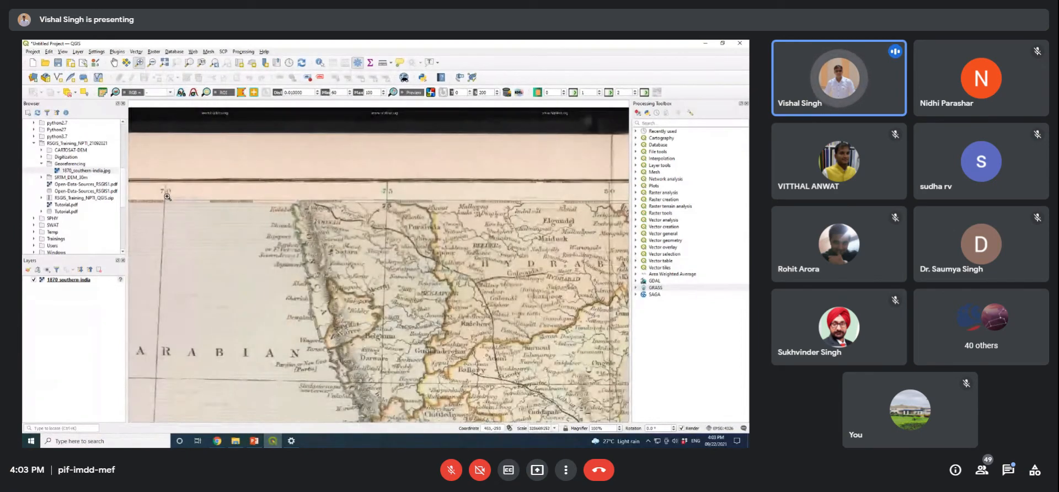
{"action": "left_click_drag", "start_coordinate": [623, 205], "coordinate": [365, 208]}
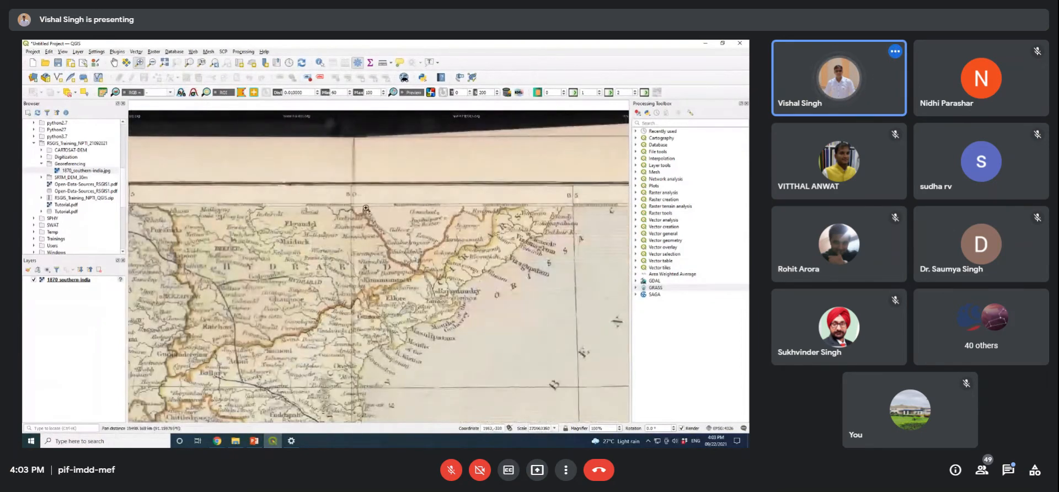
{"action": "scroll", "coordinate": [335, 351], "scroll_direction": "up", "scroll_amount": 4}
{"action": "scroll", "coordinate": [336, 348], "scroll_direction": "down", "scroll_amount": 4}
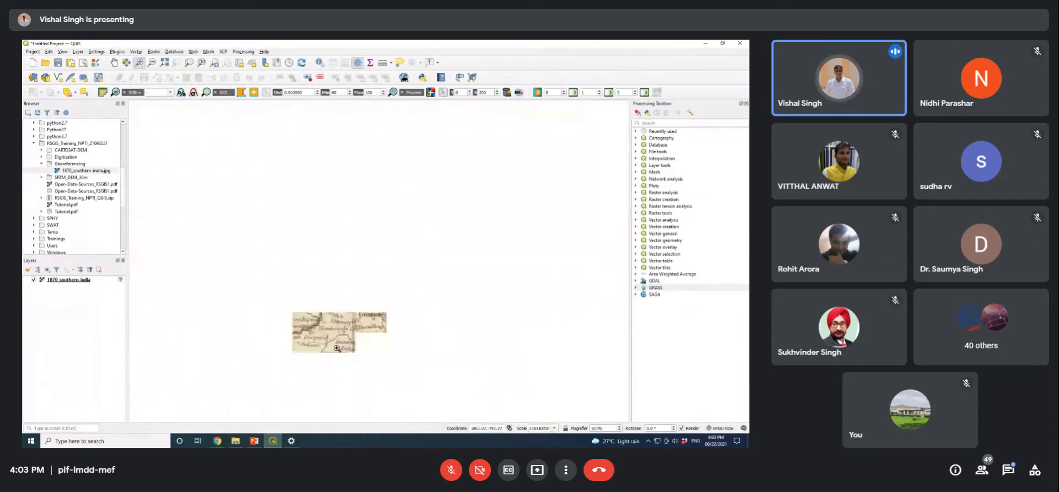
{"action": "scroll", "coordinate": [337, 349], "scroll_direction": "down", "scroll_amount": 3}
{"action": "left_click_drag", "start_coordinate": [304, 379], "coordinate": [343, 223]}
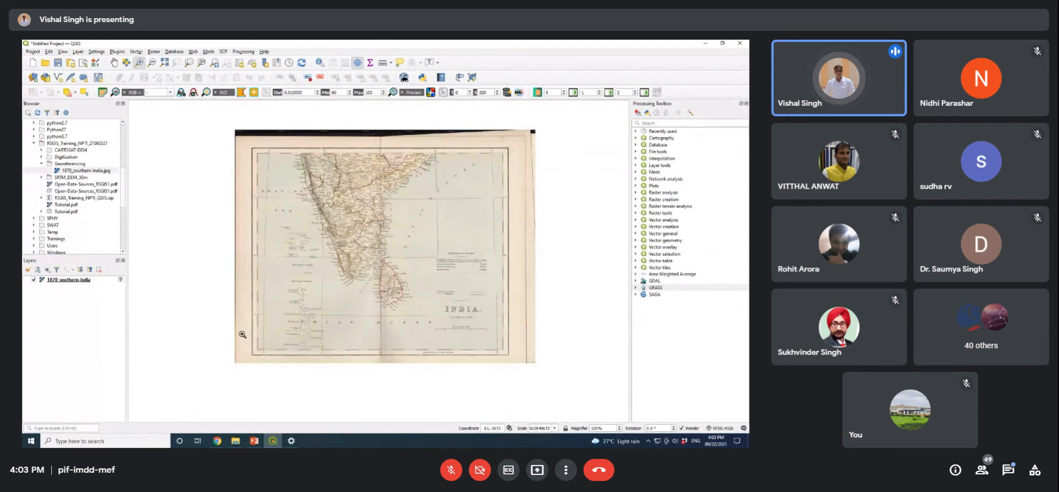
Step: Examine the latitude labels along the map's western border, going north from 5 to 10 and 15 degrees
{"action": "scroll", "coordinate": [246, 340], "scroll_direction": "up", "scroll_amount": 1}
{"action": "scroll", "coordinate": [328, 248], "scroll_direction": "up", "scroll_amount": 1}
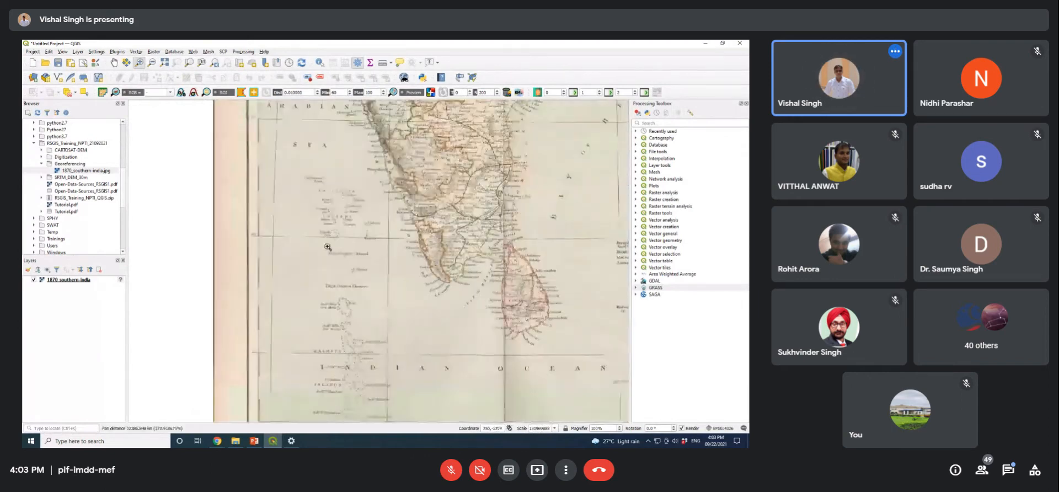
{"action": "scroll", "coordinate": [328, 247], "scroll_direction": "up", "scroll_amount": 1}
{"action": "scroll", "coordinate": [248, 363], "scroll_direction": "up", "scroll_amount": 1}
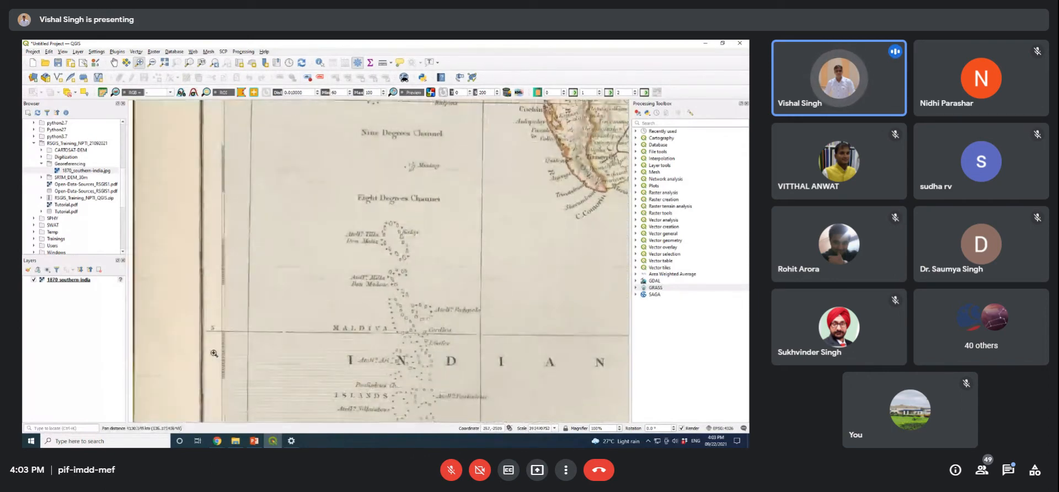
{"action": "left_click_drag", "start_coordinate": [259, 250], "coordinate": [269, 393]}
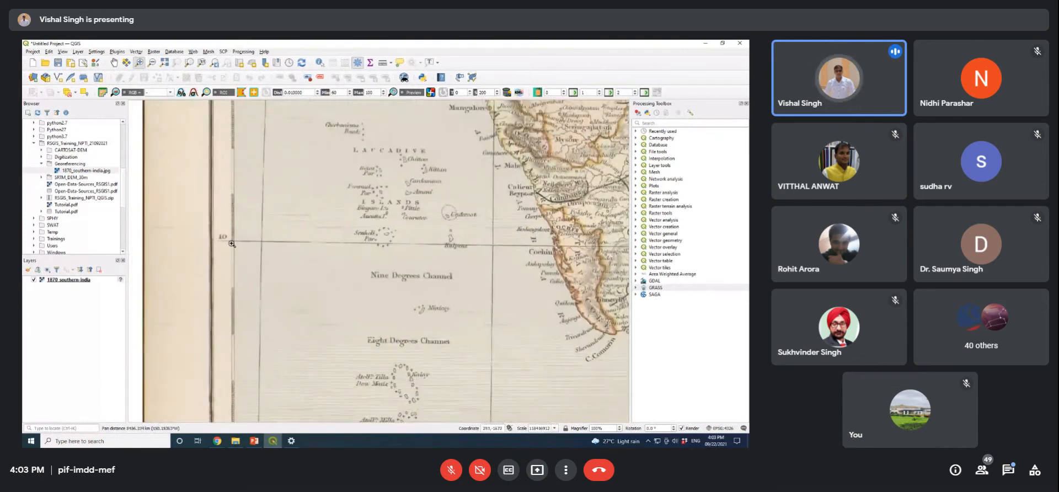
{"action": "left_click_drag", "start_coordinate": [268, 209], "coordinate": [257, 416]}
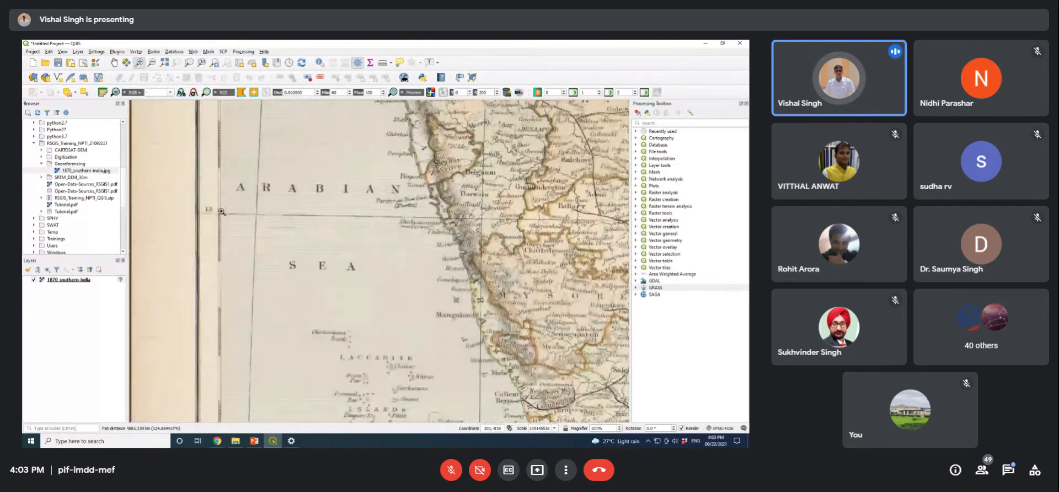
{"action": "left_click_drag", "start_coordinate": [222, 209], "coordinate": [222, 341]}
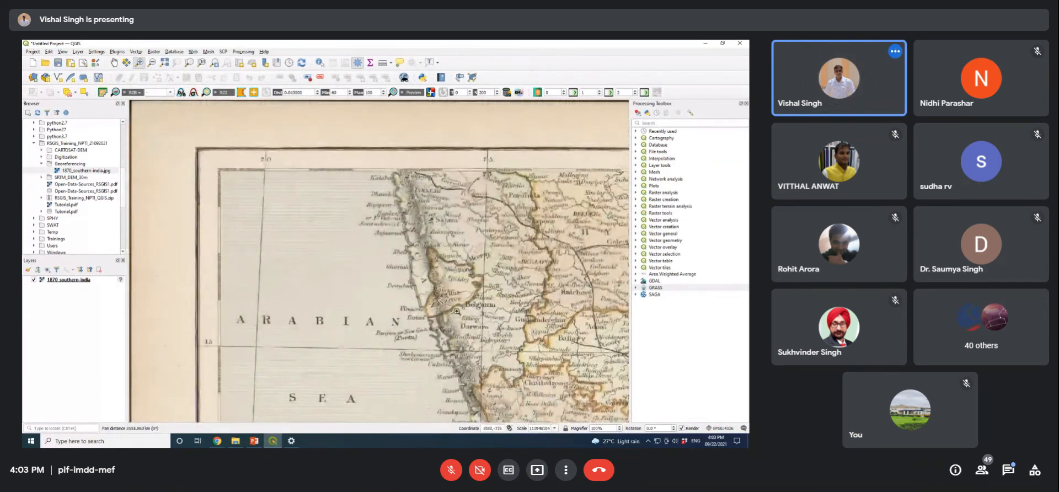
Step: Look over the whole sheet and the grid lines near its northwest corner once more
{"action": "scroll", "coordinate": [492, 317], "scroll_direction": "down", "scroll_amount": 3}
{"action": "left_click_drag", "start_coordinate": [566, 341], "coordinate": [386, 232]}
{"action": "left_click_drag", "start_coordinate": [210, 154], "coordinate": [552, 294]}
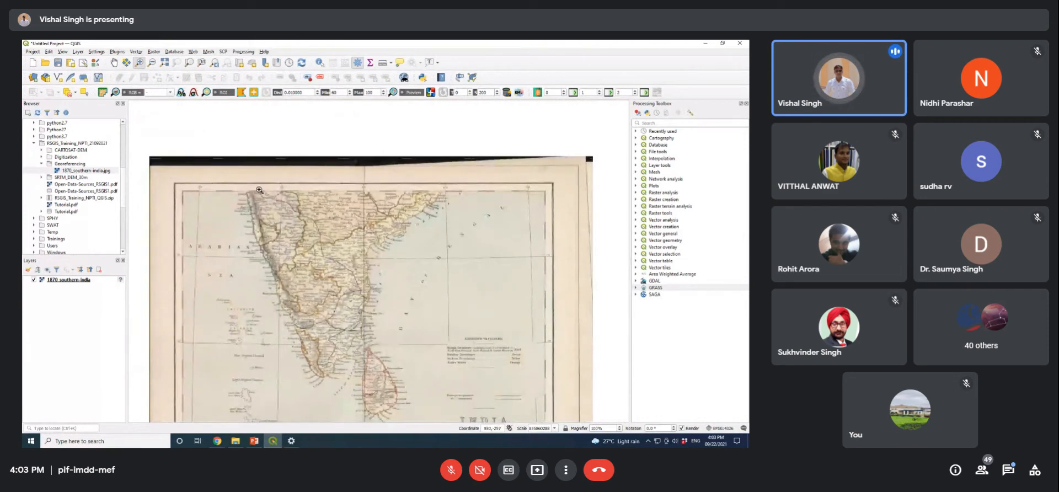
{"action": "left_click_drag", "start_coordinate": [146, 142], "coordinate": [361, 249]}
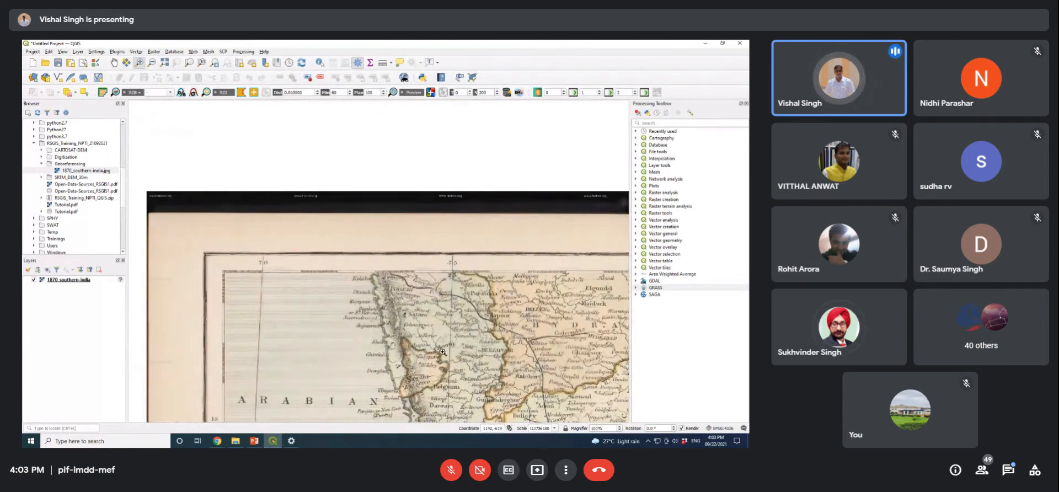
{"action": "scroll", "coordinate": [435, 342], "scroll_direction": "down", "scroll_amount": 2}
{"action": "scroll", "coordinate": [400, 318], "scroll_direction": "up", "scroll_amount": 2}
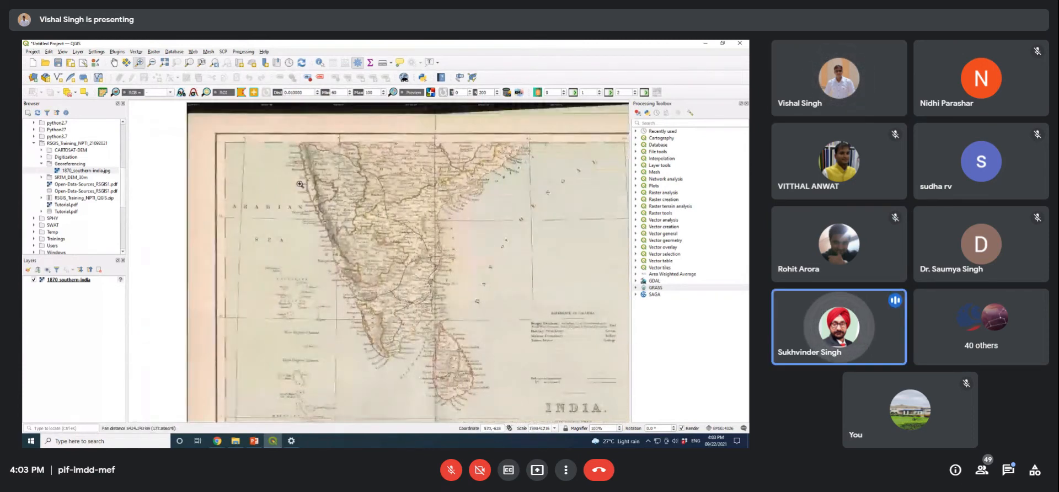
{"action": "scroll", "coordinate": [349, 228], "scroll_direction": "up", "scroll_amount": 1}
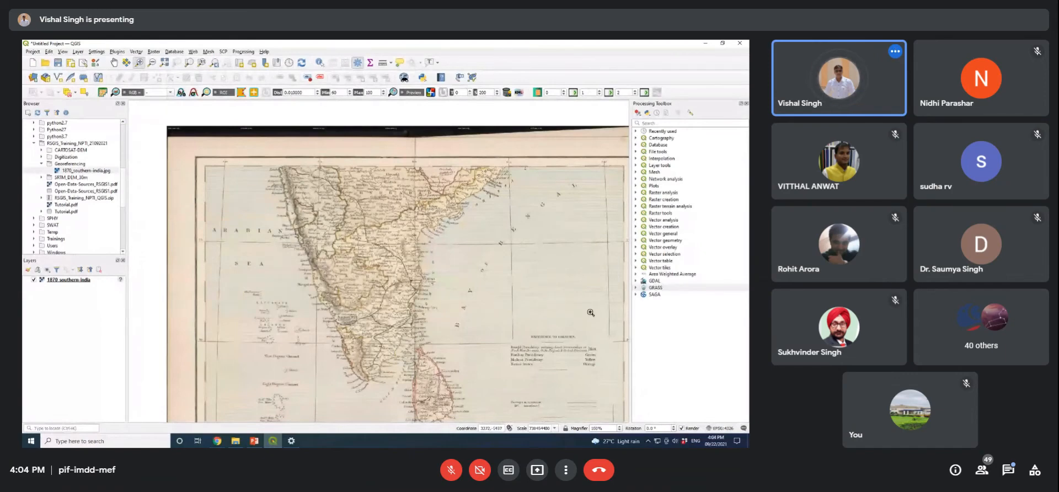
Step: Look over the scanned map from its northern part to its southern border and view the whole sheet
{"action": "left_click_drag", "start_coordinate": [591, 307], "coordinate": [496, 298]}
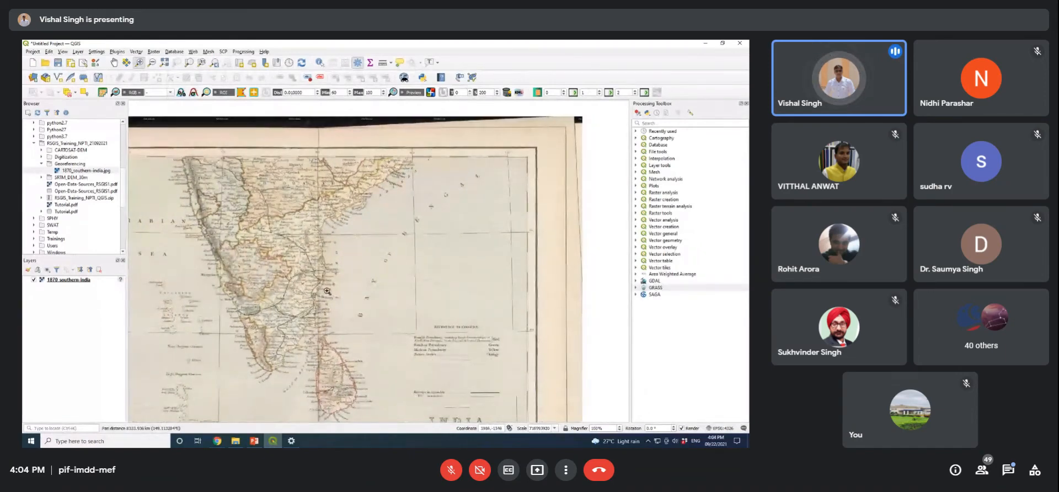
{"action": "left_click_drag", "start_coordinate": [330, 293], "coordinate": [397, 315]}
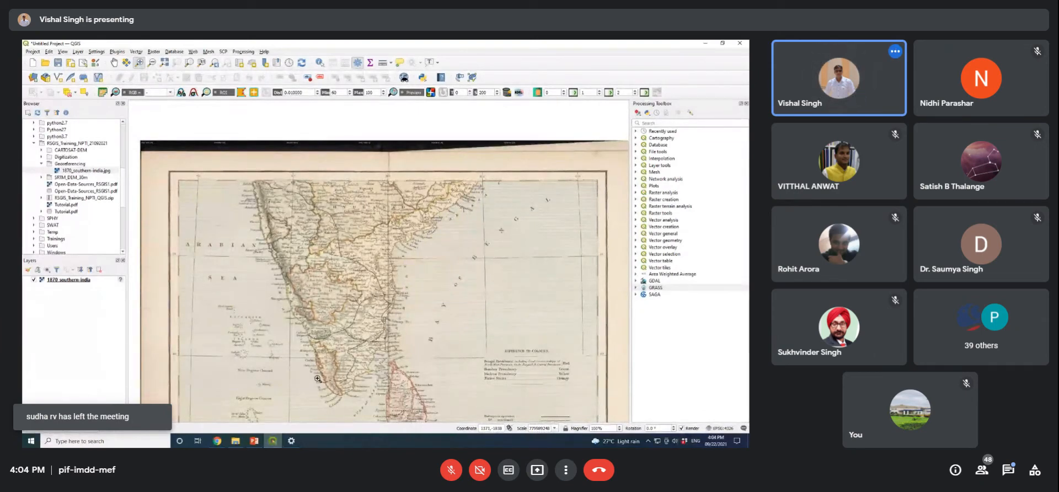
{"action": "left_click_drag", "start_coordinate": [319, 376], "coordinate": [349, 228]}
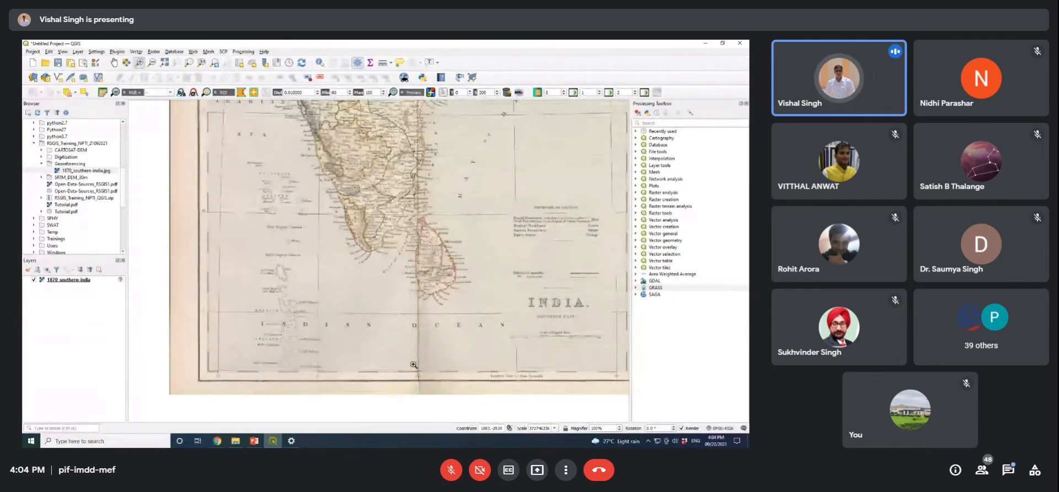
{"action": "scroll", "coordinate": [284, 182], "scroll_direction": "down", "scroll_amount": 2}
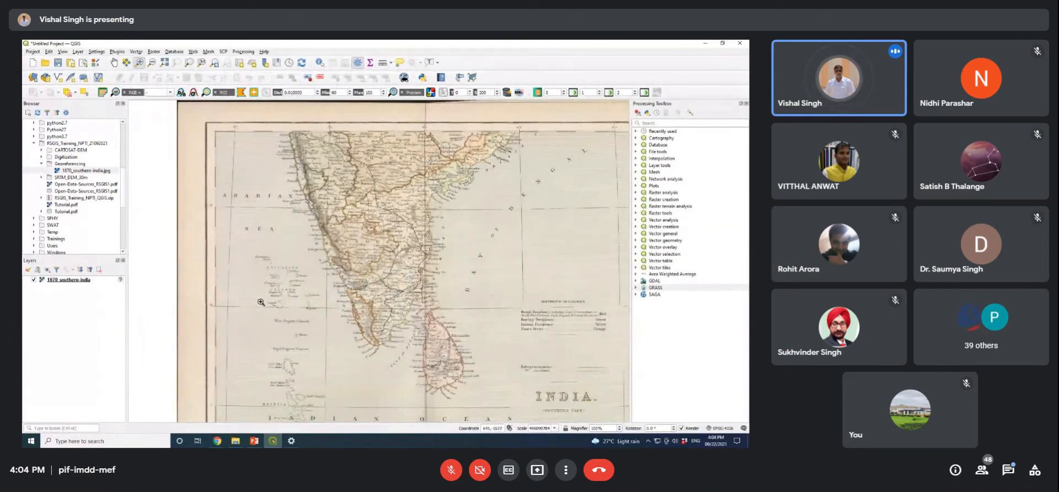
{"action": "scroll", "coordinate": [478, 246], "scroll_direction": "down", "scroll_amount": 3}
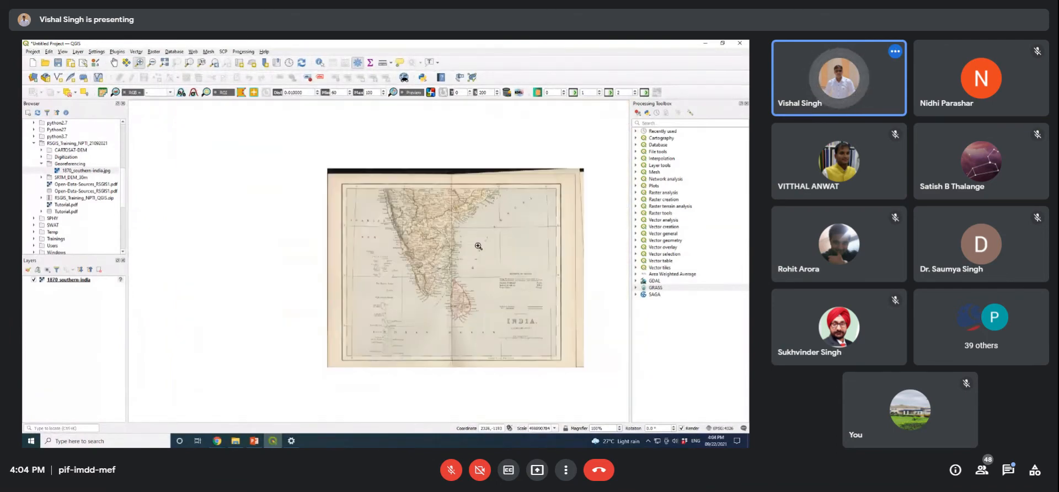
{"action": "scroll", "coordinate": [506, 256], "scroll_direction": "up", "scroll_amount": 1}
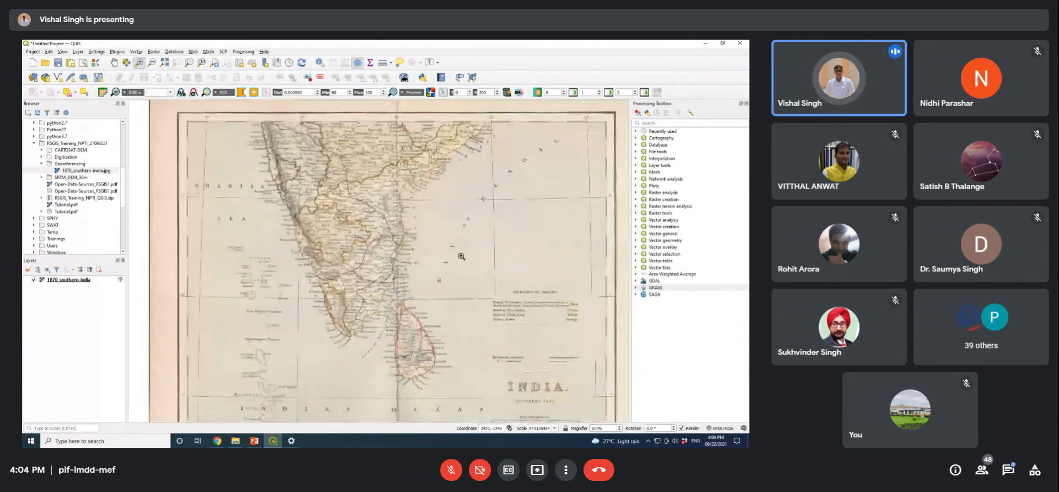
{"action": "scroll", "coordinate": [440, 276], "scroll_direction": "down", "scroll_amount": 2}
{"action": "scroll", "coordinate": [440, 276], "scroll_direction": "up", "scroll_amount": 1}
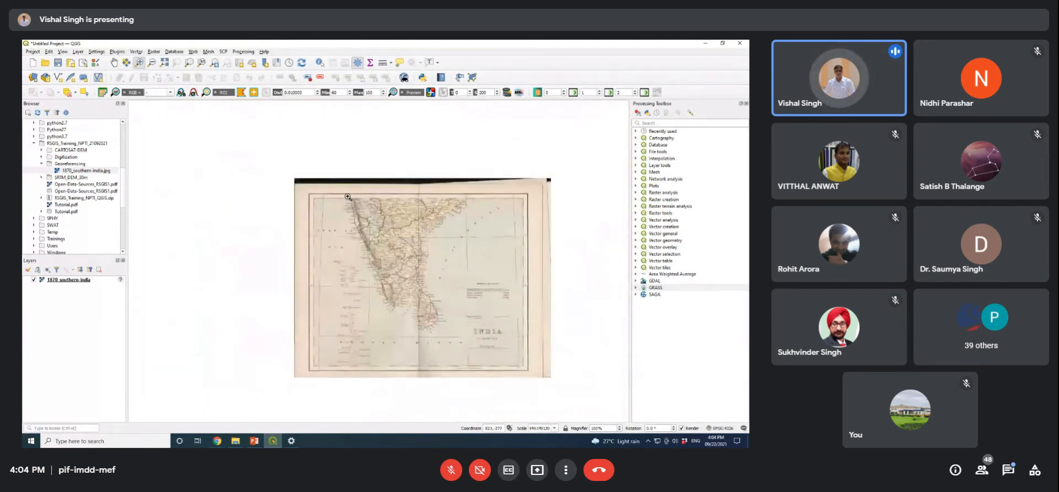
Step: Examine the longitude lines along the map's northern border, going east from the northwest corner and back again
{"action": "scroll", "coordinate": [347, 196], "scroll_direction": "up", "scroll_amount": 1}
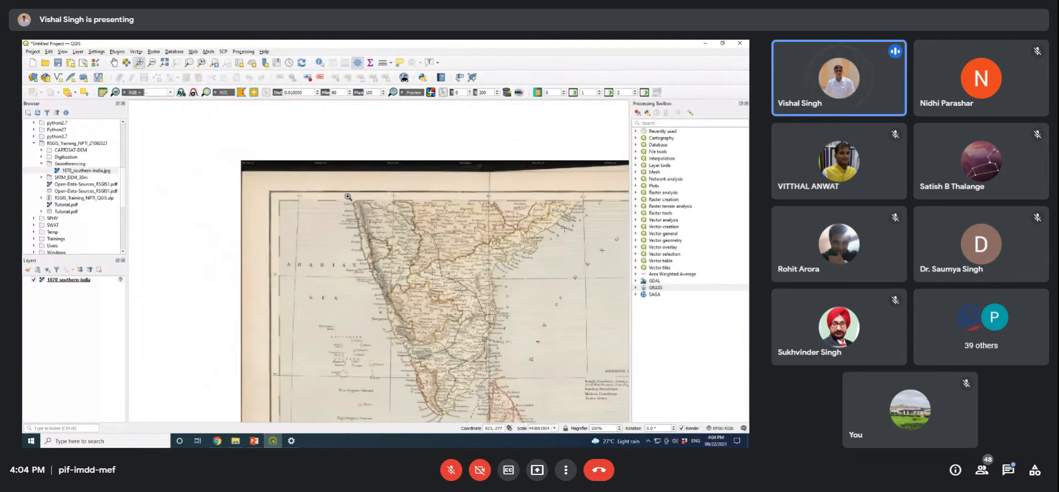
{"action": "scroll", "coordinate": [347, 196], "scroll_direction": "up", "scroll_amount": 1}
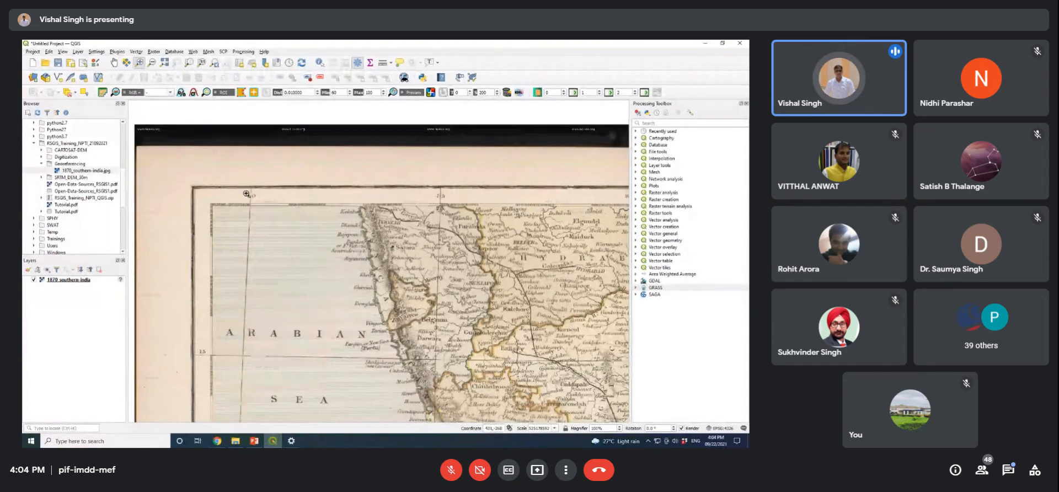
{"action": "left_click_drag", "start_coordinate": [610, 213], "coordinate": [378, 213]}
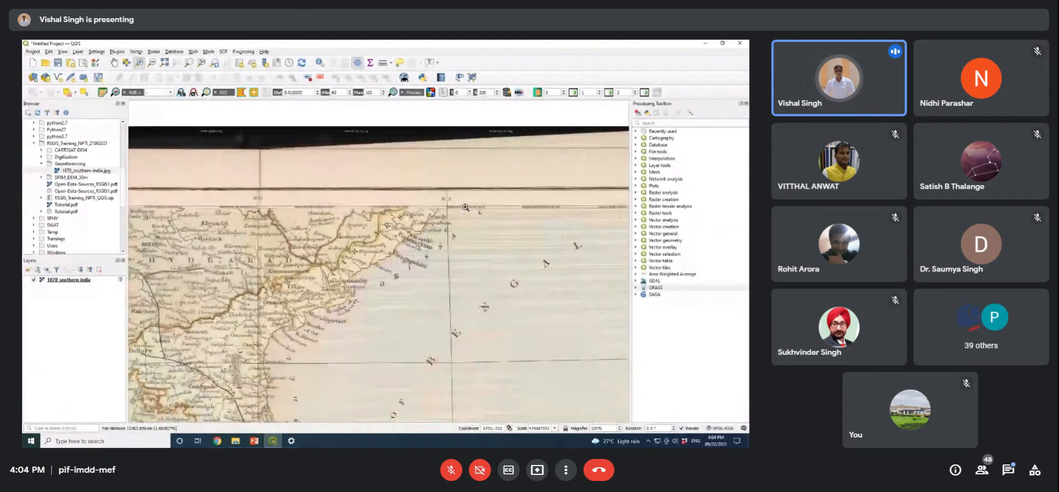
{"action": "scroll", "coordinate": [463, 219], "scroll_direction": "down", "scroll_amount": 3}
{"action": "scroll", "coordinate": [362, 225], "scroll_direction": "up", "scroll_amount": 2}
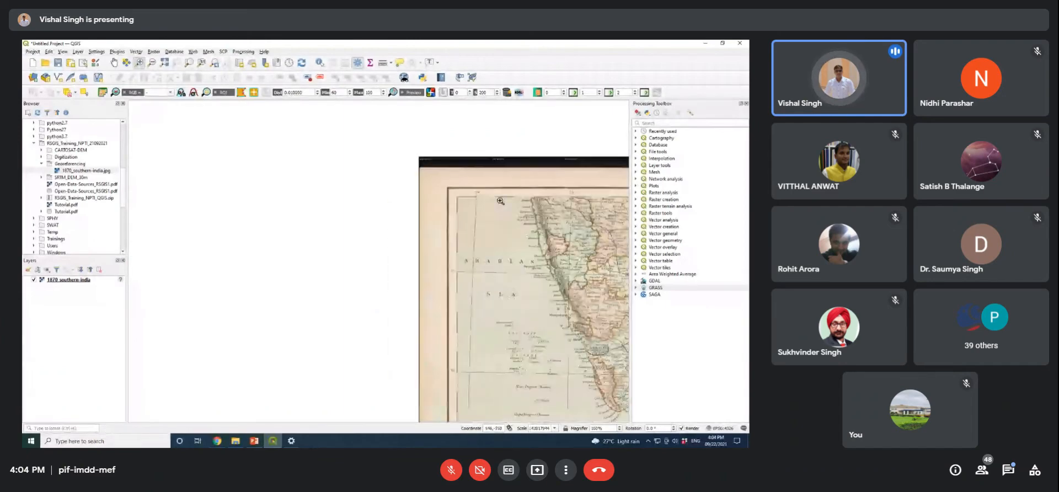
{"action": "left_click_drag", "start_coordinate": [527, 200], "coordinate": [276, 210]}
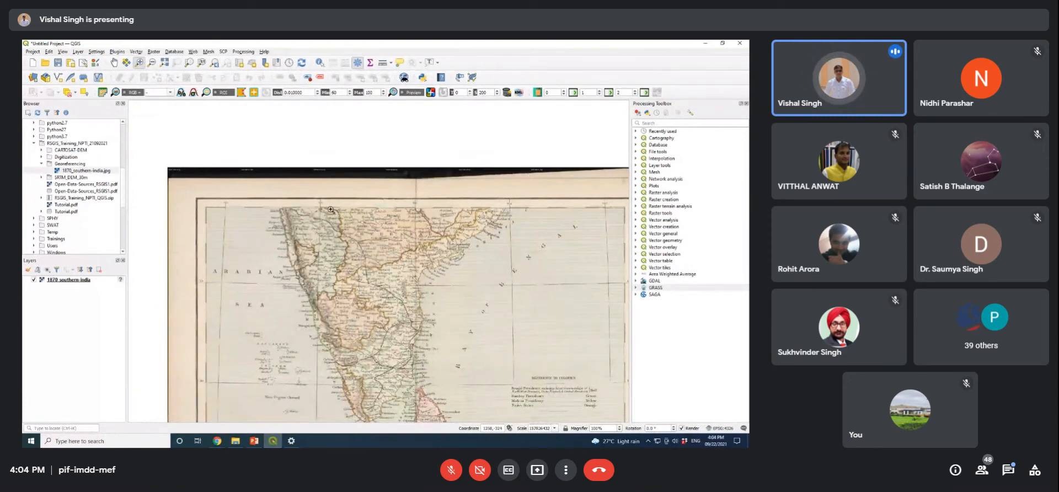
Step: Examine the latitude lines along the map's western border and southern part, ending on a view of the whole sheet
{"action": "left_click_drag", "start_coordinate": [296, 335], "coordinate": [321, 216]}
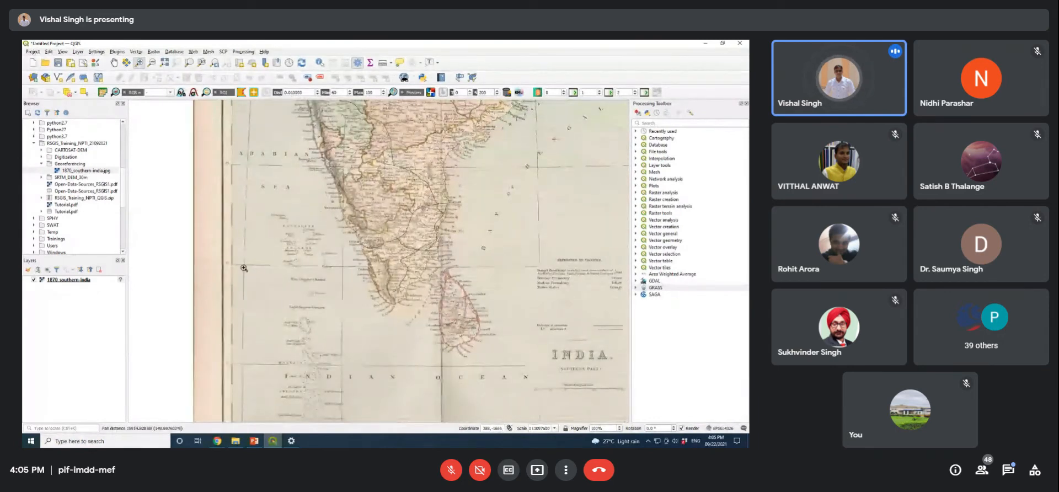
{"action": "scroll", "coordinate": [325, 223], "scroll_direction": "down", "scroll_amount": 6}
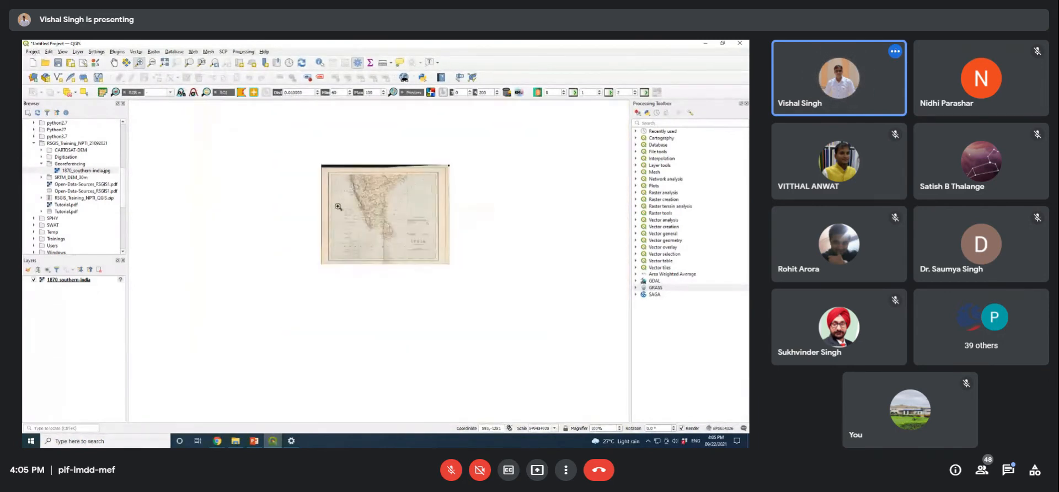
{"action": "scroll", "coordinate": [324, 223], "scroll_direction": "up", "scroll_amount": 6}
{"action": "left_click_drag", "start_coordinate": [325, 222], "coordinate": [302, 326]}
{"action": "scroll", "coordinate": [427, 298], "scroll_direction": "down", "scroll_amount": 2}
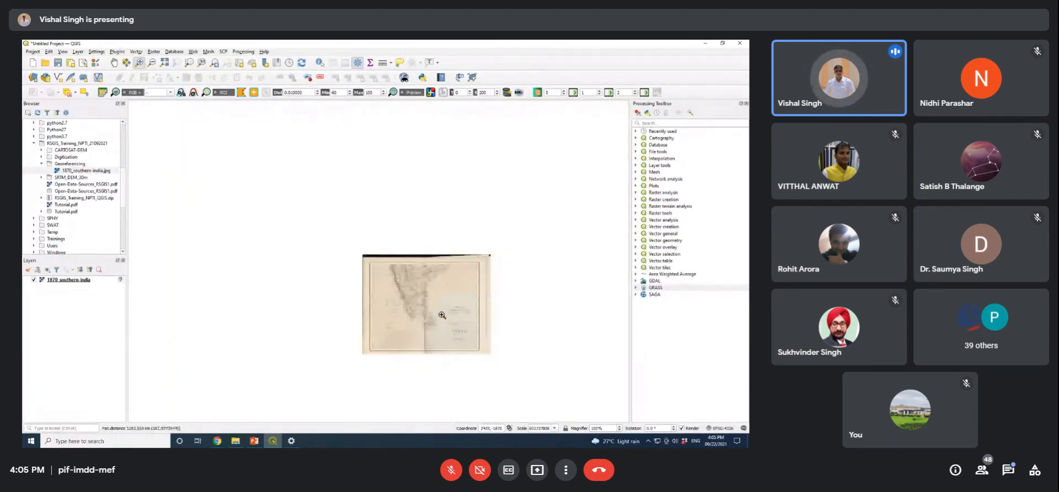
{"action": "scroll", "coordinate": [442, 315], "scroll_direction": "up", "scroll_amount": 1}
{"action": "scroll", "coordinate": [442, 314], "scroll_direction": "up", "scroll_amount": 1}
{"action": "scroll", "coordinate": [464, 345], "scroll_direction": "down", "scroll_amount": 2}
{"action": "scroll", "coordinate": [461, 345], "scroll_direction": "up", "scroll_amount": 2}
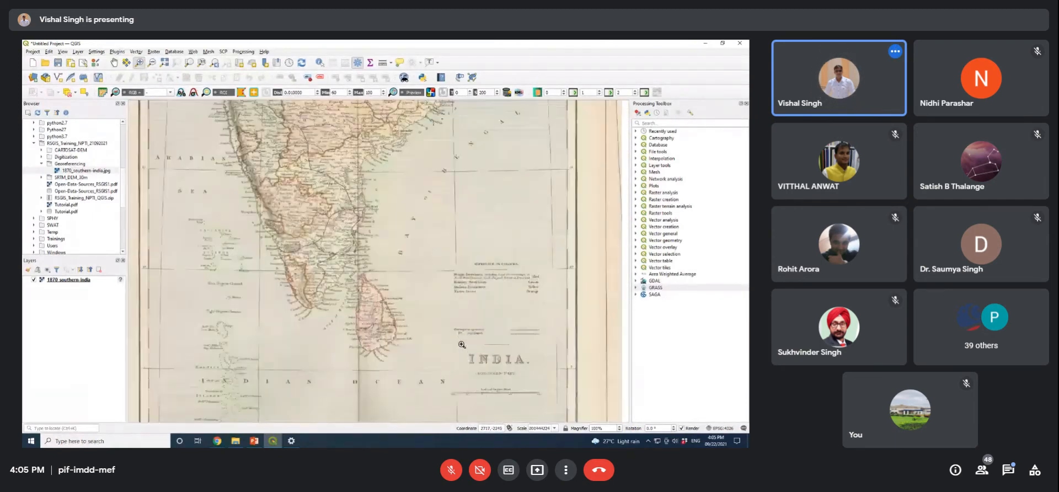
{"action": "scroll", "coordinate": [298, 204], "scroll_direction": "down", "scroll_amount": 3}
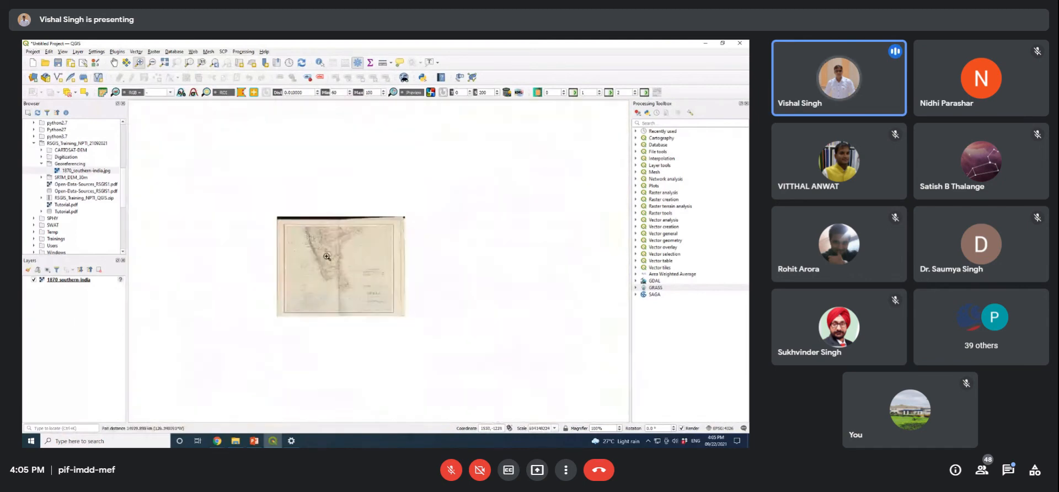
{"action": "left_click_drag", "start_coordinate": [239, 201], "coordinate": [444, 353]}
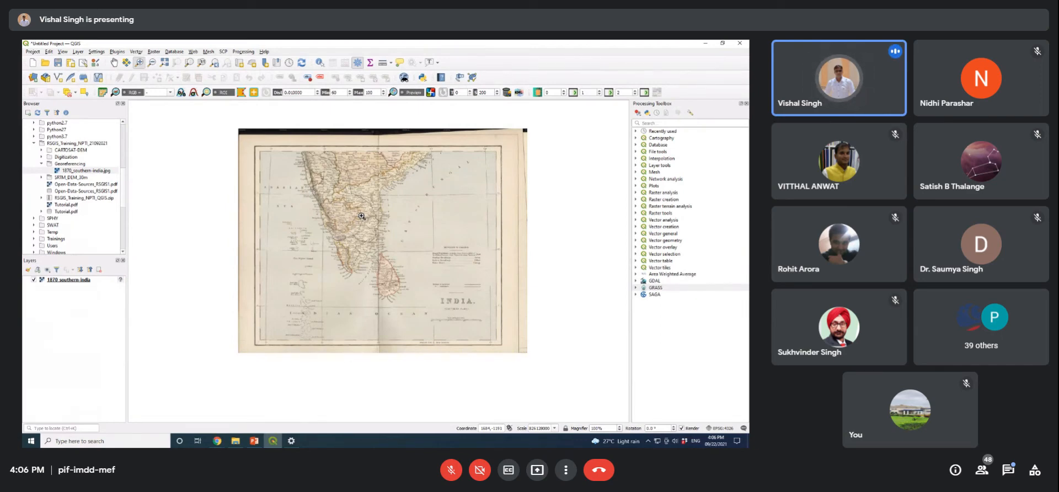
Step: Review the provider information and assigned coordinate reference system in the 1870_southern-india layer's properties
{"action": "right_click", "coordinate": [84, 281]}
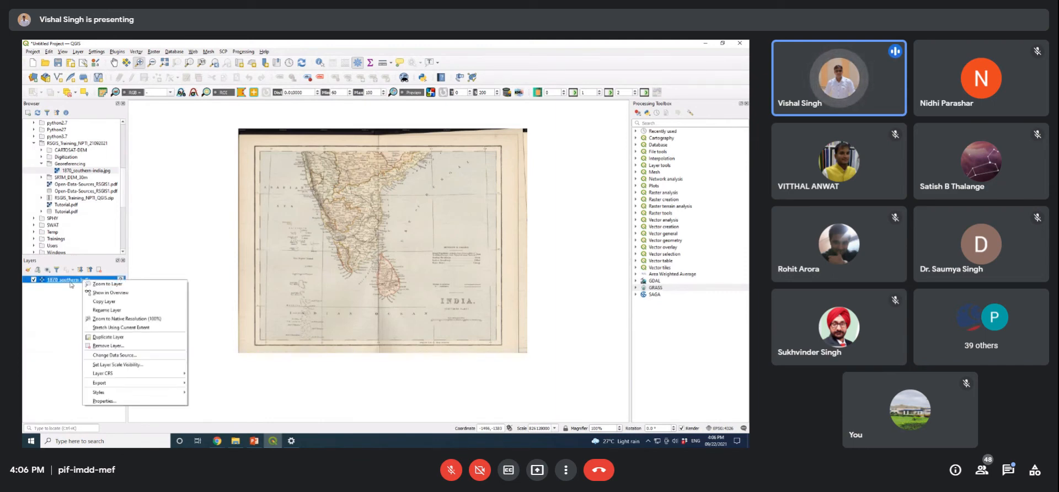
{"action": "left_click", "coordinate": [72, 284]}
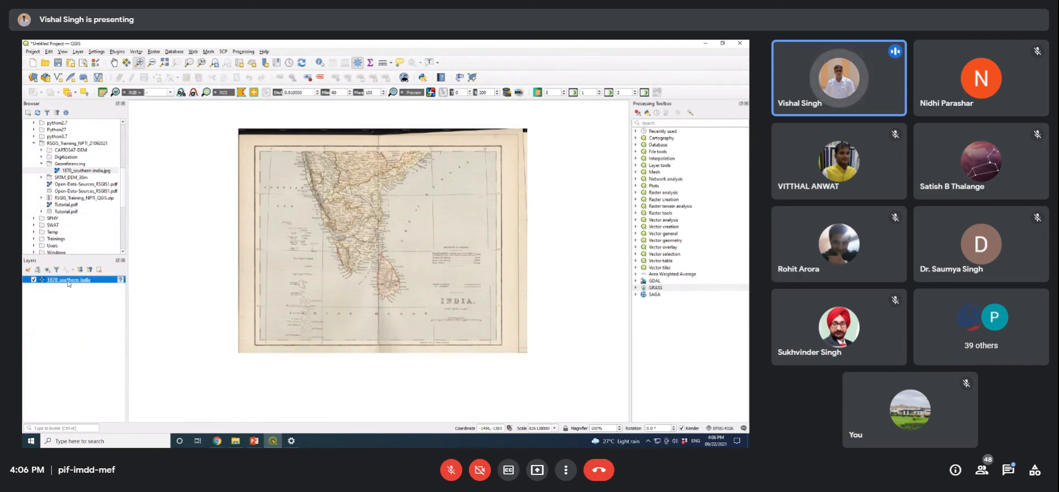
{"action": "right_click", "coordinate": [82, 282]}
{"action": "left_click", "coordinate": [107, 401]}
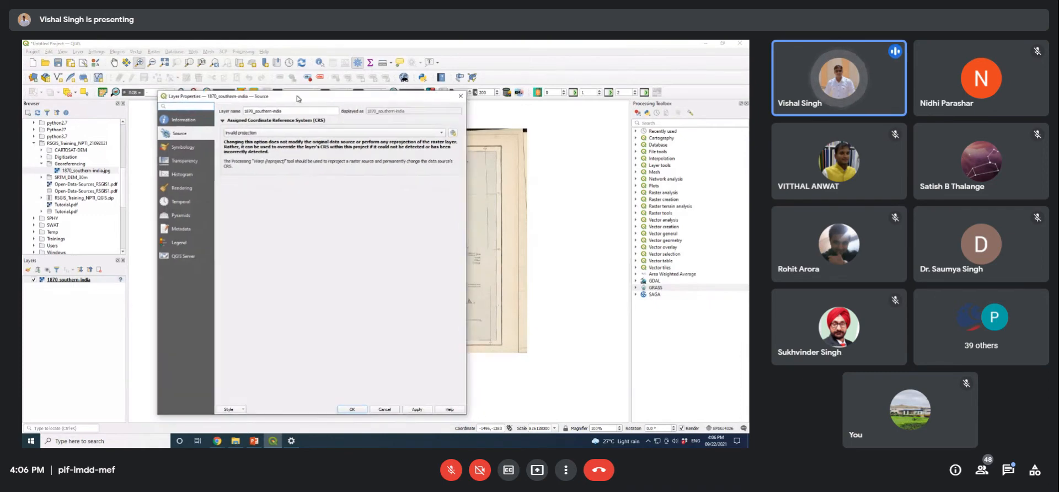
{"action": "left_click", "coordinate": [178, 130]}
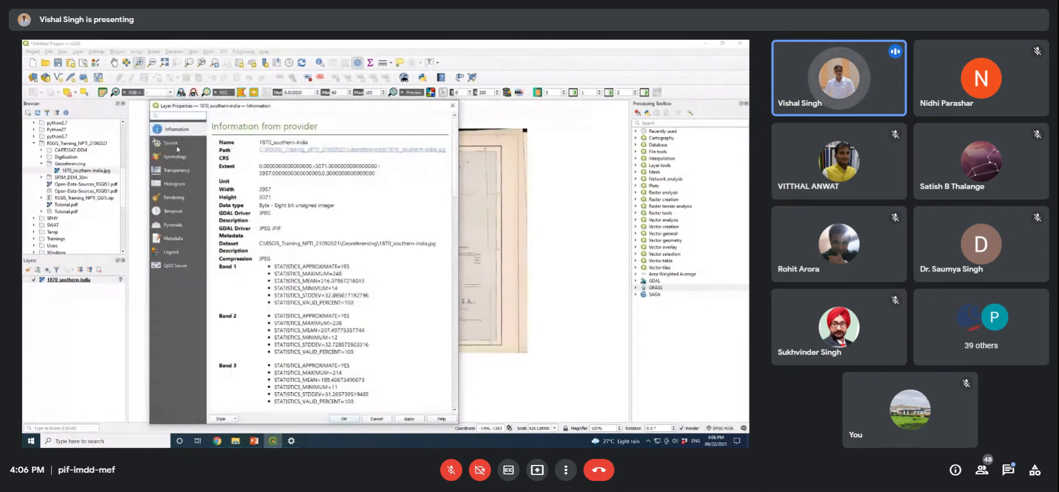
{"action": "left_click", "coordinate": [177, 144]}
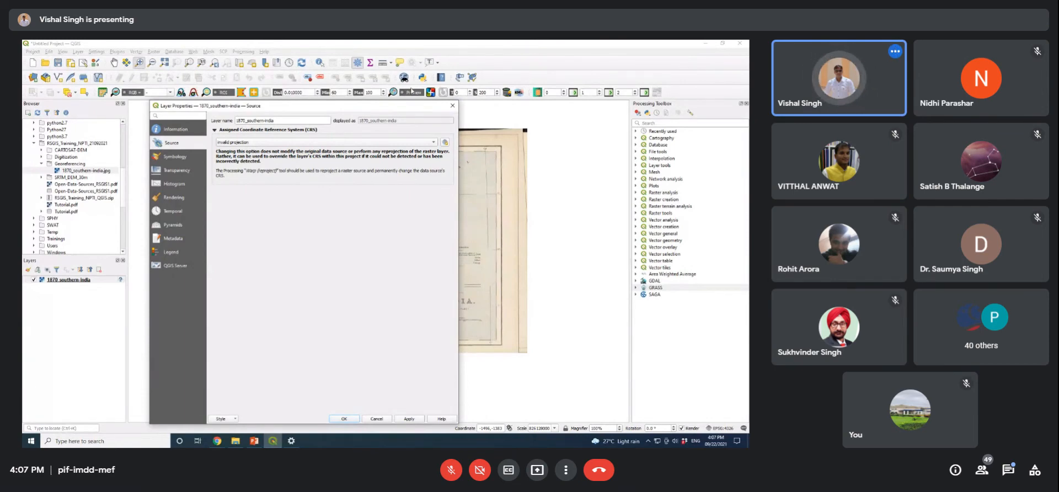
{"action": "left_click", "coordinate": [452, 106]}
Step: Reopen the 1870_southern-india layer's properties, recheck its information and source CRS, and close them without changes
{"action": "left_click", "coordinate": [87, 279]}
{"action": "right_click", "coordinate": [87, 280]}
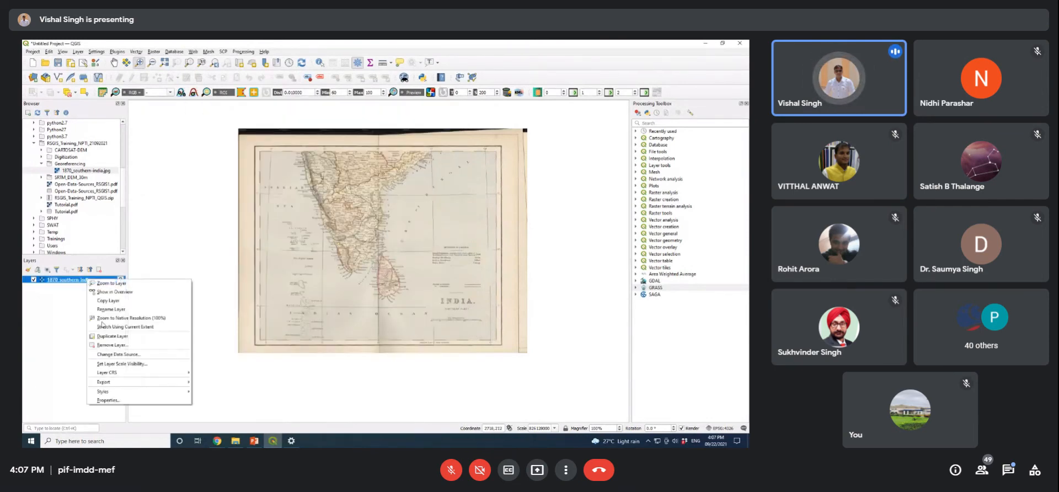
{"action": "left_click", "coordinate": [108, 400]}
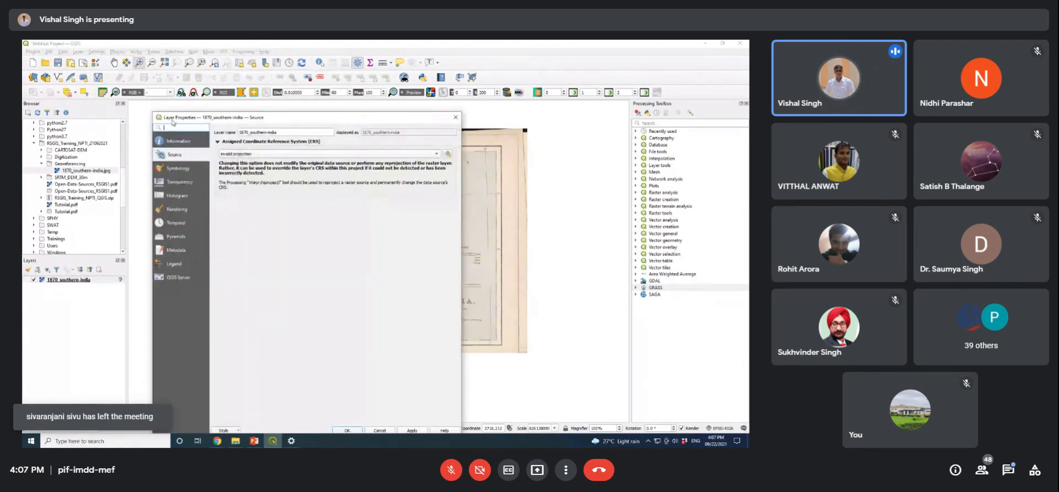
{"action": "left_click_drag", "start_coordinate": [285, 120], "coordinate": [294, 102]}
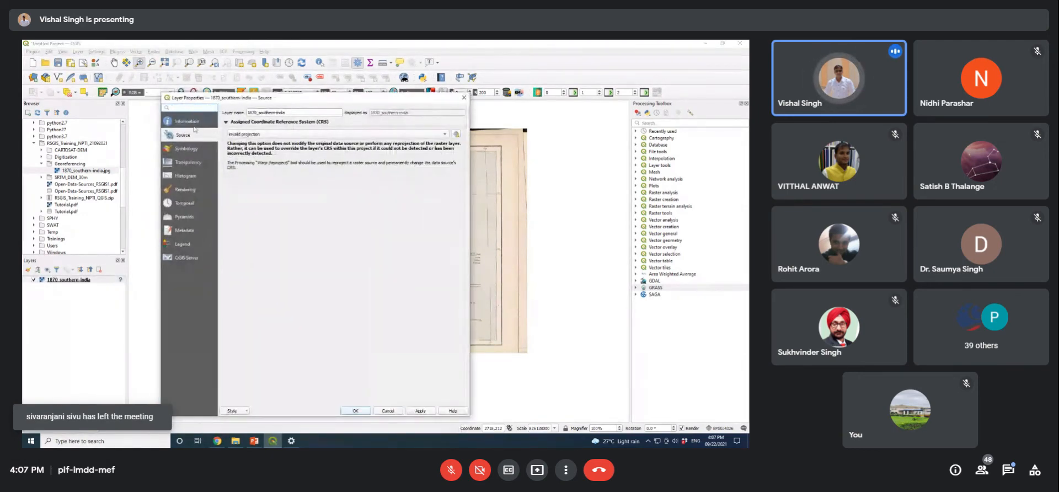
{"action": "left_click", "coordinate": [191, 122]}
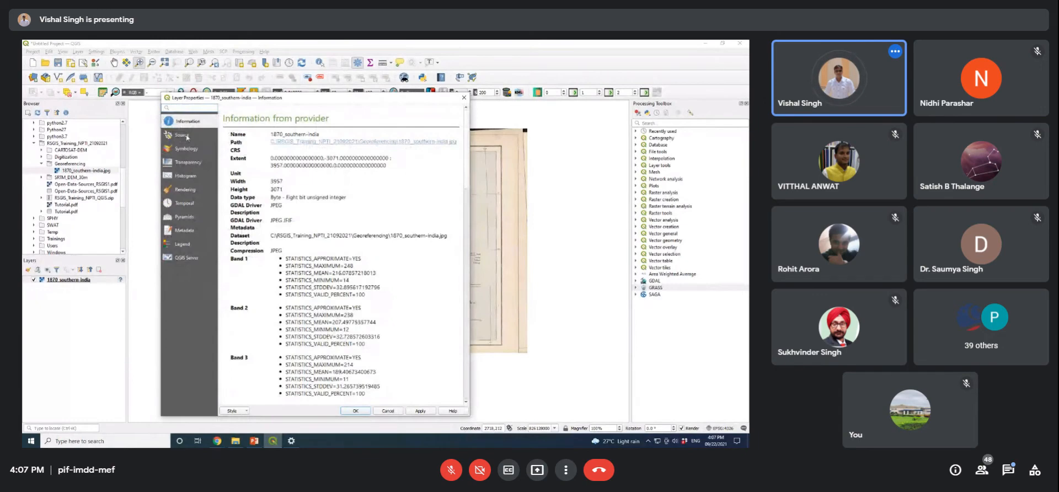
{"action": "left_click", "coordinate": [187, 138]}
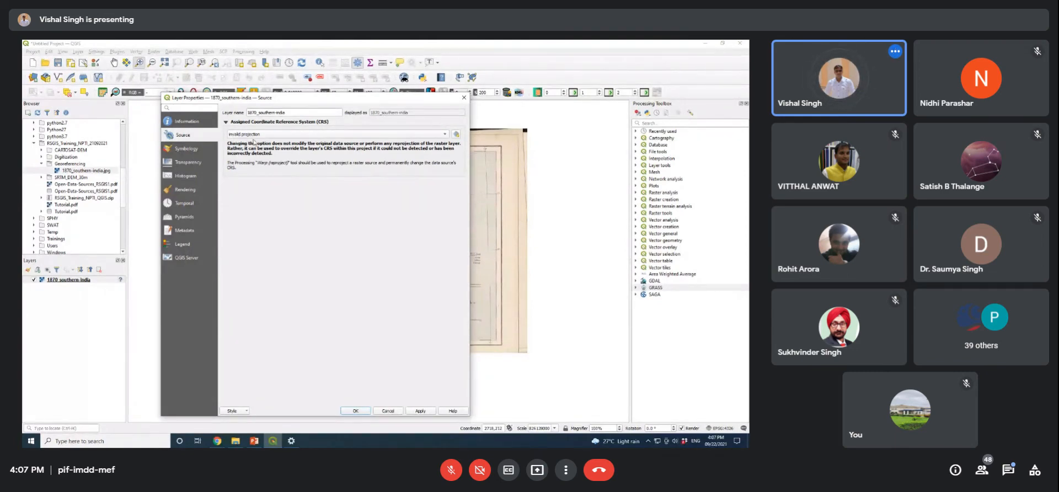
{"action": "left_click", "coordinate": [462, 99]}
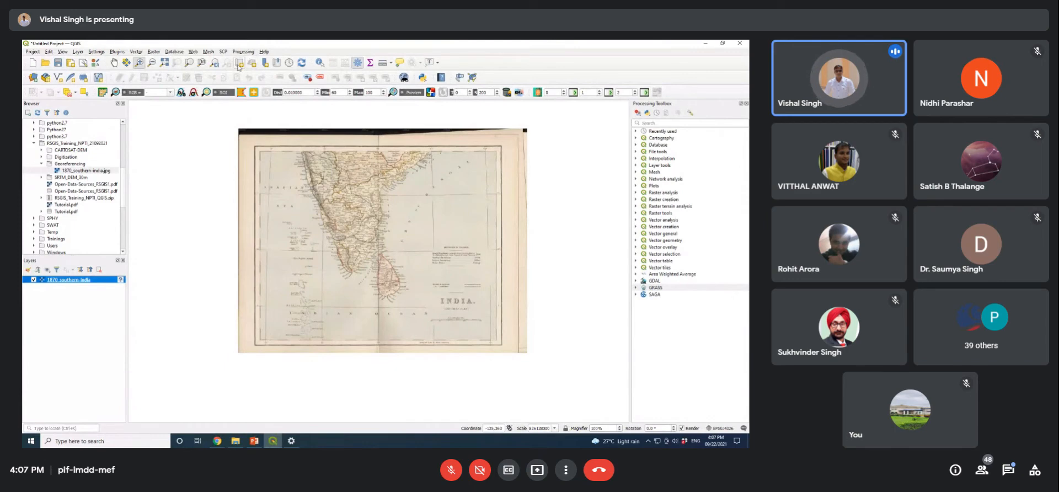
Step: Open the raster Georeferencer and place its window over the map canvas with the layer list still accessible
{"action": "left_click", "coordinate": [157, 54]}
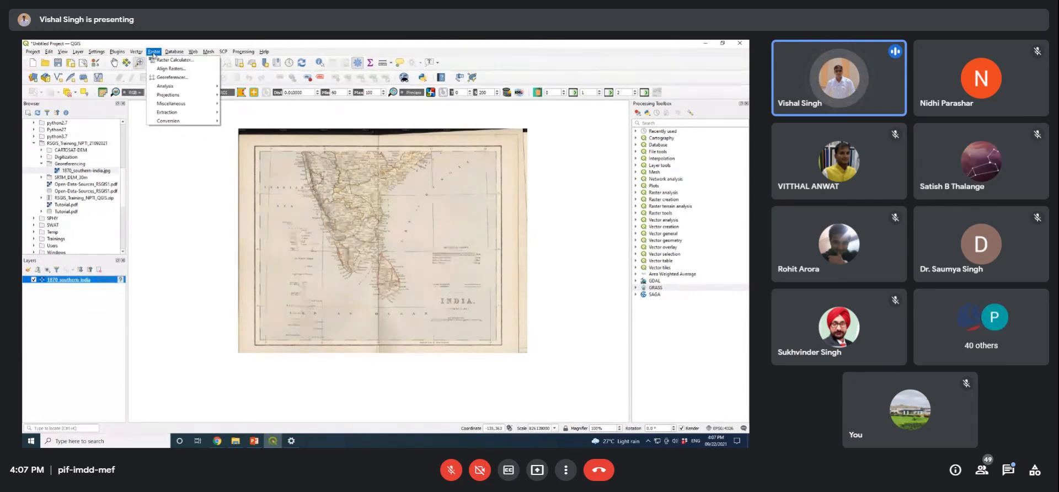
{"action": "left_click", "coordinate": [172, 78]}
{"action": "left_click_drag", "start_coordinate": [238, 201], "coordinate": [216, 91]}
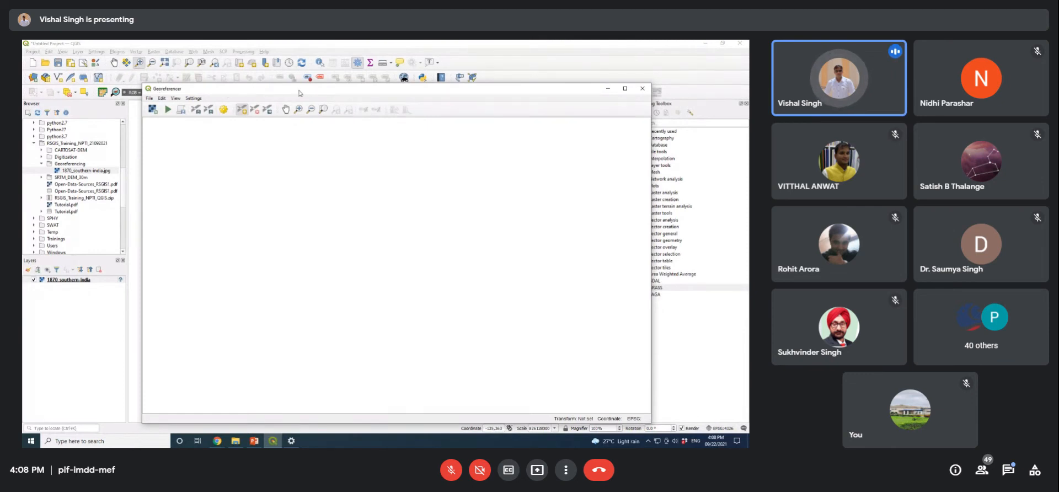
{"action": "left_click_drag", "start_coordinate": [341, 90], "coordinate": [340, 79]}
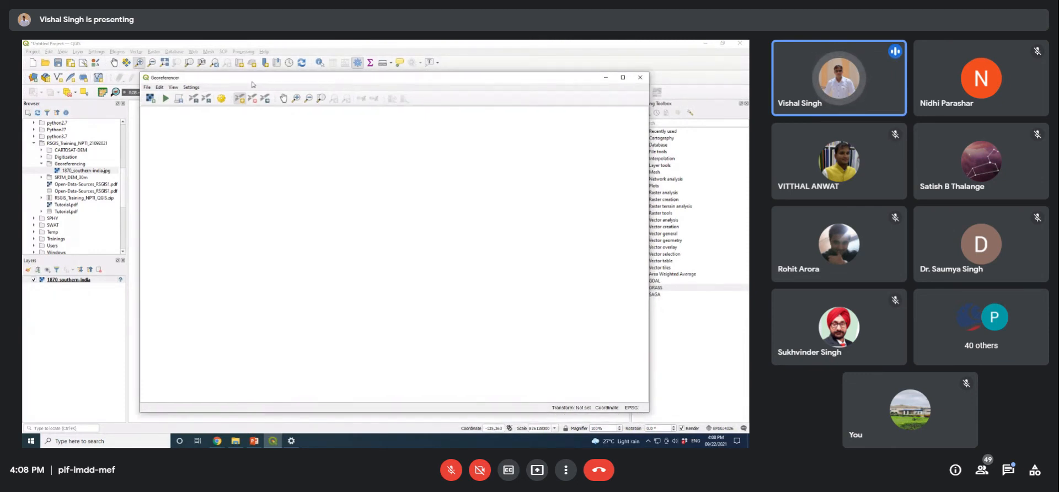
{"action": "left_click_drag", "start_coordinate": [247, 82], "coordinate": [248, 87]}
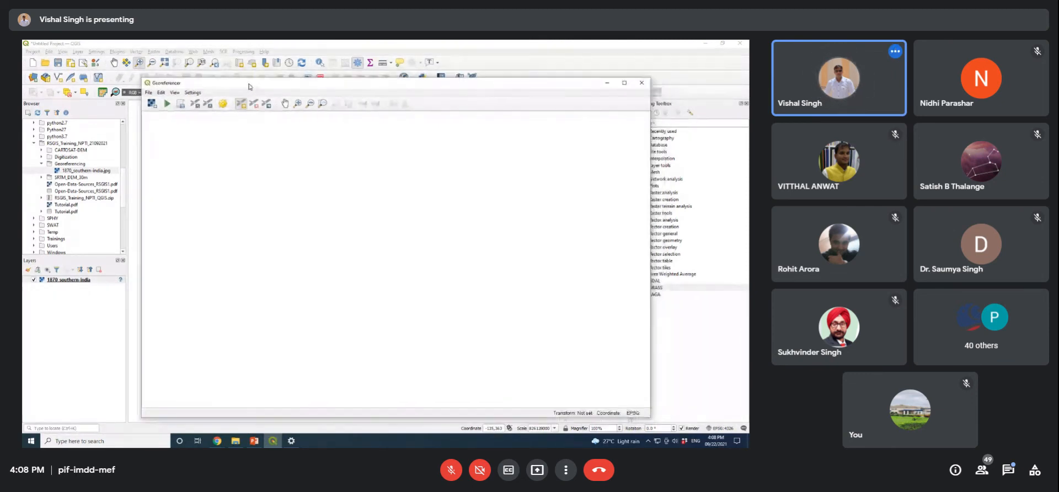
Step: Remove the 1870_southern-india layer from the project, keeping the empty Georeferencer window open over the map canvas
{"action": "right_click", "coordinate": [81, 280]}
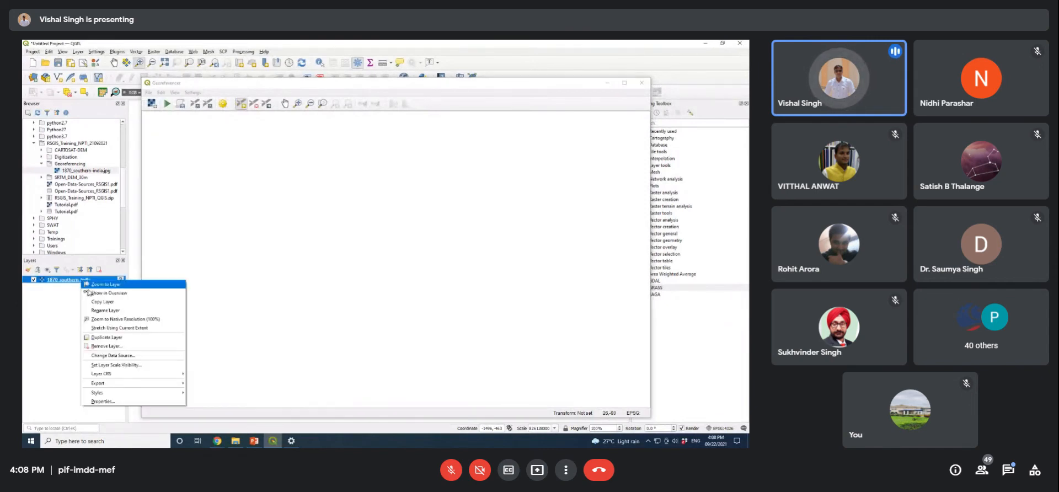
{"action": "left_click", "coordinate": [98, 347]}
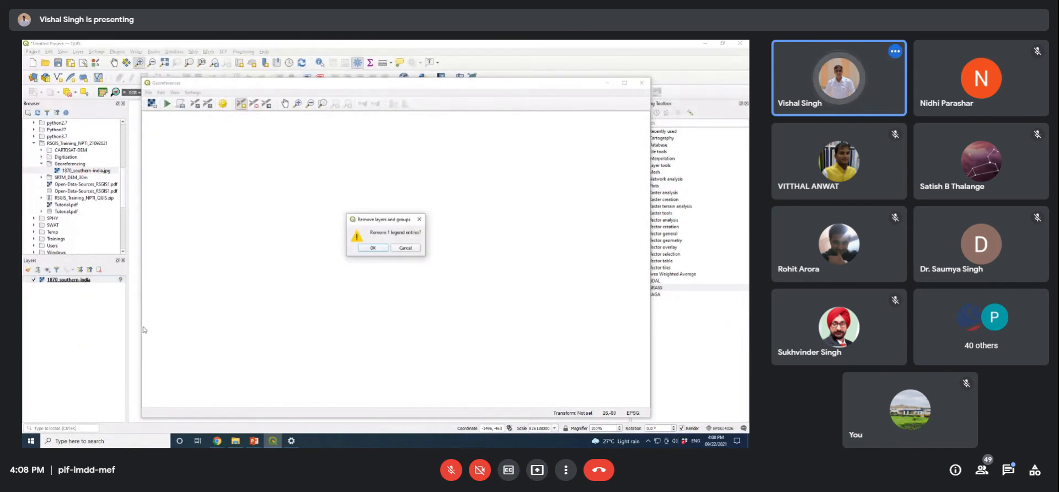
{"action": "left_click", "coordinate": [366, 250]}
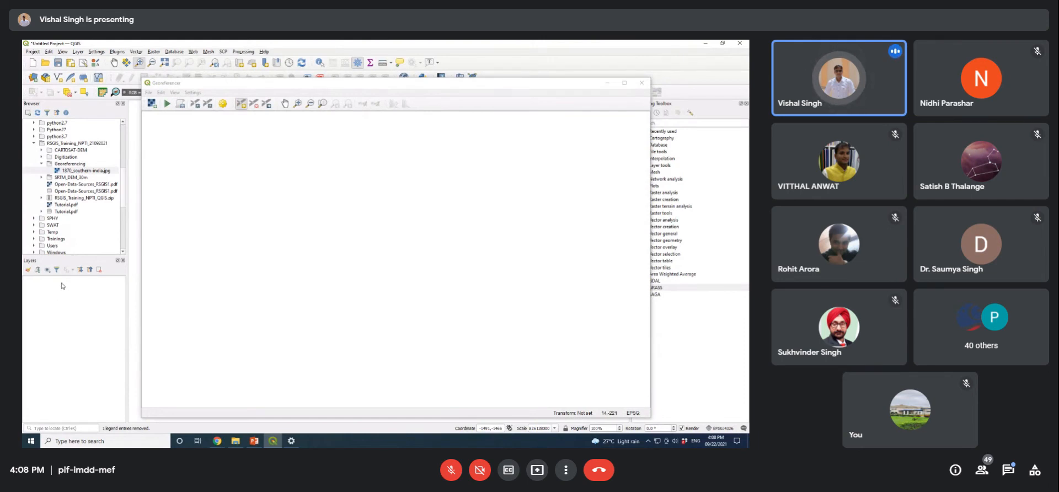
{"action": "left_click", "coordinate": [199, 85]}
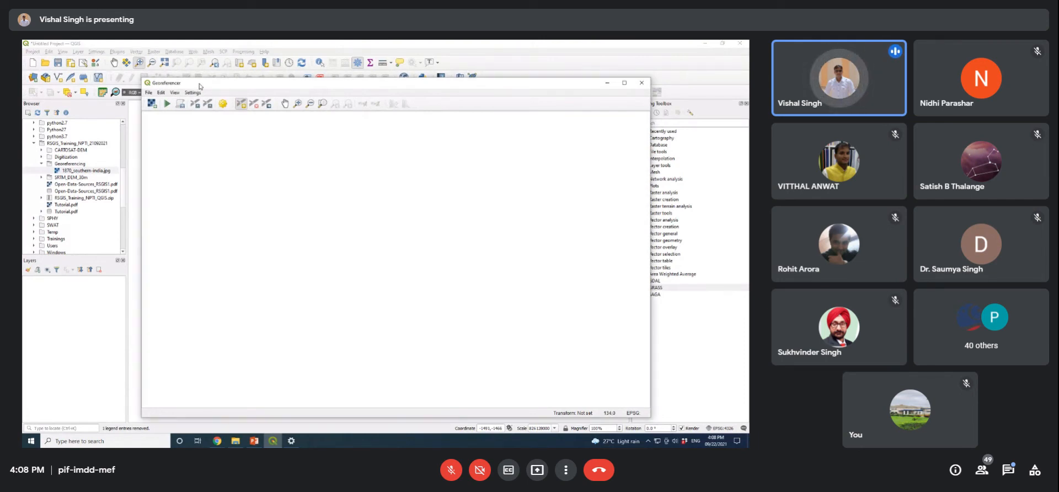
{"action": "left_click_drag", "start_coordinate": [182, 84], "coordinate": [181, 83]}
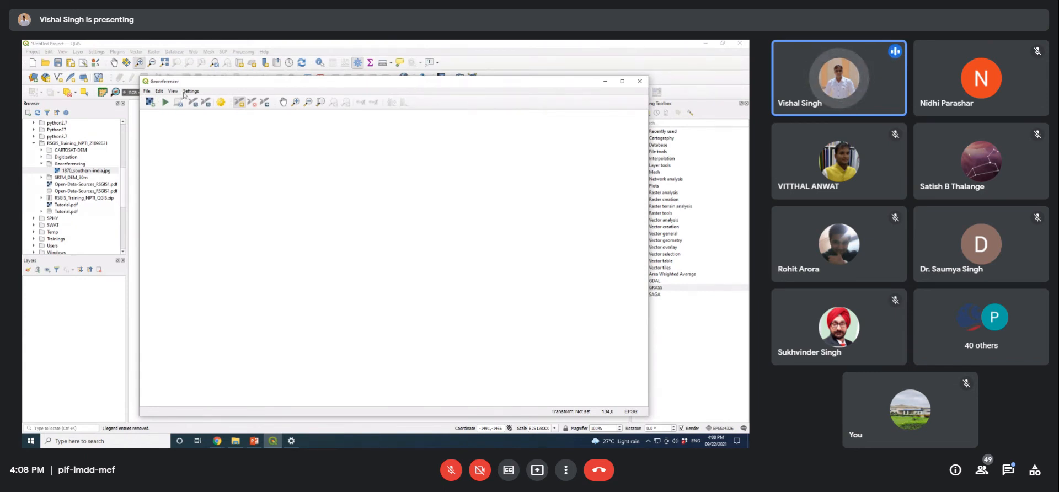
{"action": "left_click", "coordinate": [146, 91]}
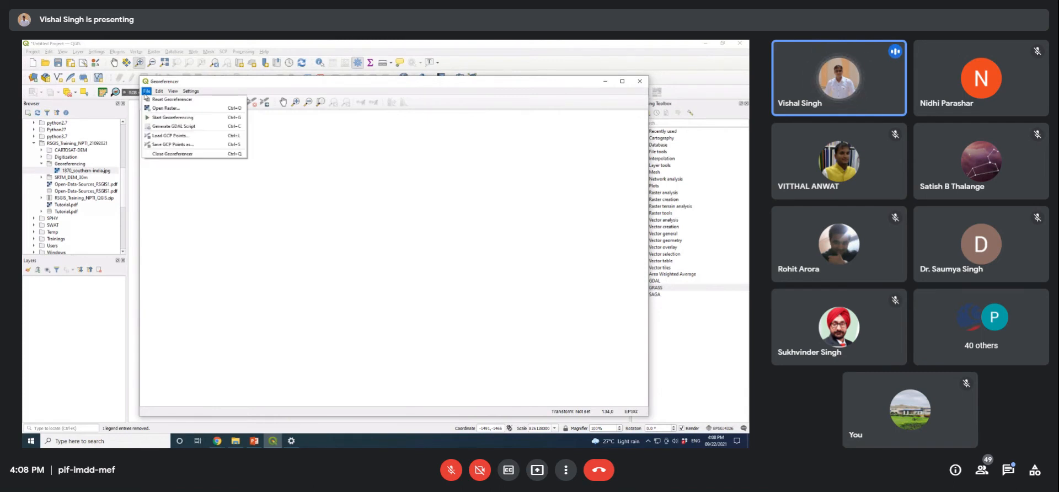
{"action": "left_click", "coordinate": [146, 91]}
{"action": "left_click", "coordinate": [173, 92]}
{"action": "left_click", "coordinate": [174, 92]}
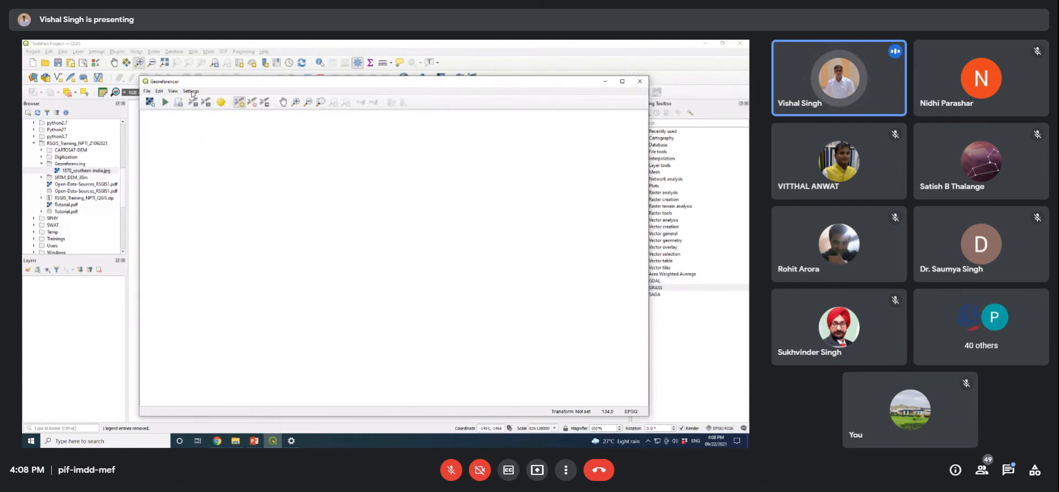
Step: Load the 1870_southern-india raster from the training data's Georeferencing folder into the Georeferencer and keep its window fully in view
{"action": "left_click", "coordinate": [147, 91]}
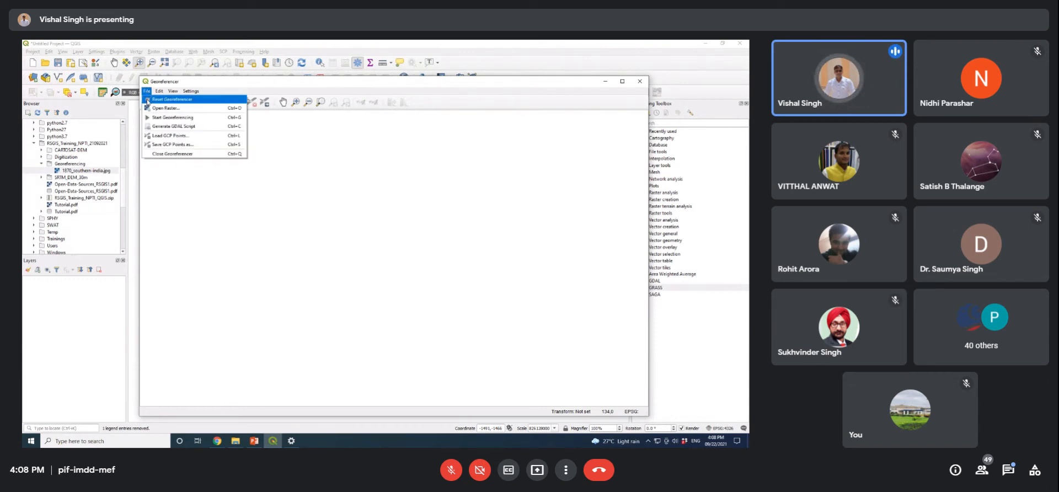
{"action": "left_click", "coordinate": [173, 113]}
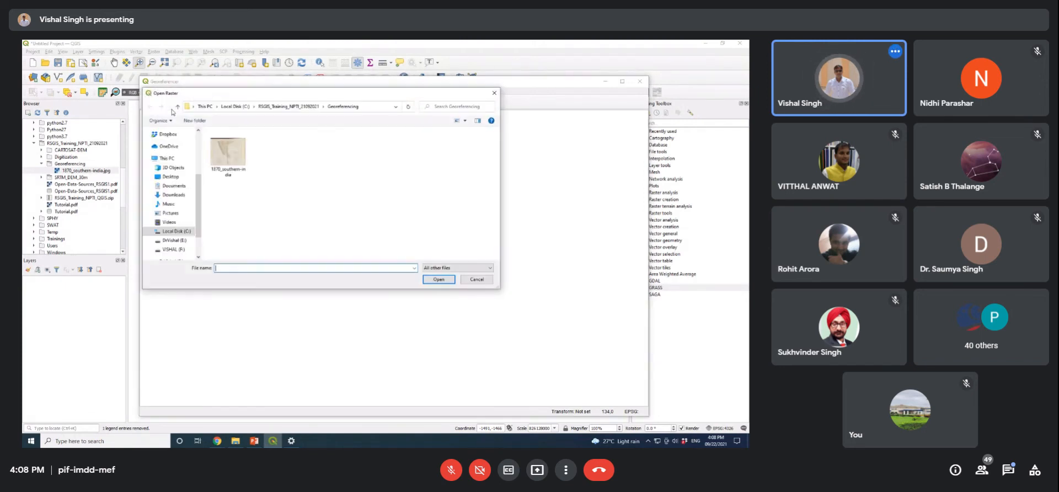
{"action": "left_click_drag", "start_coordinate": [339, 126], "coordinate": [305, 124]}
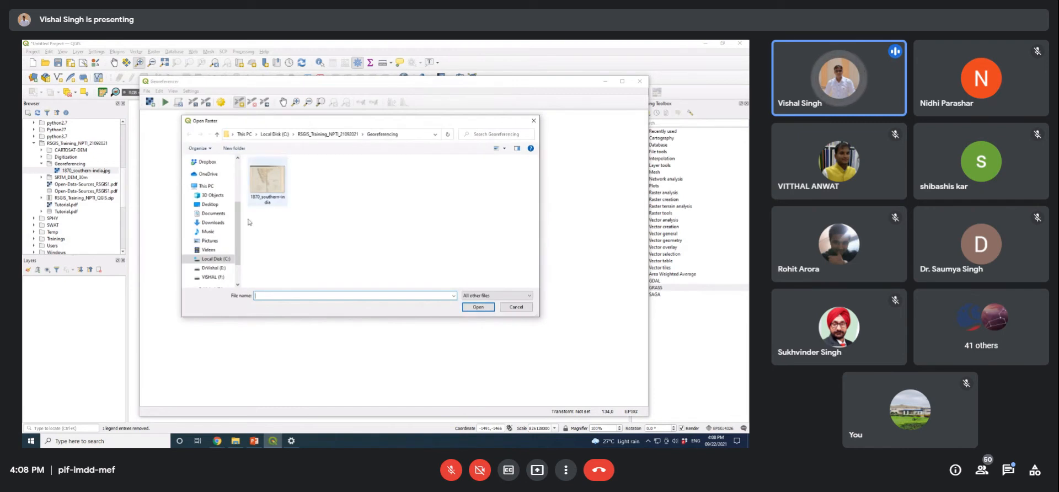
{"action": "left_click", "coordinate": [224, 259]}
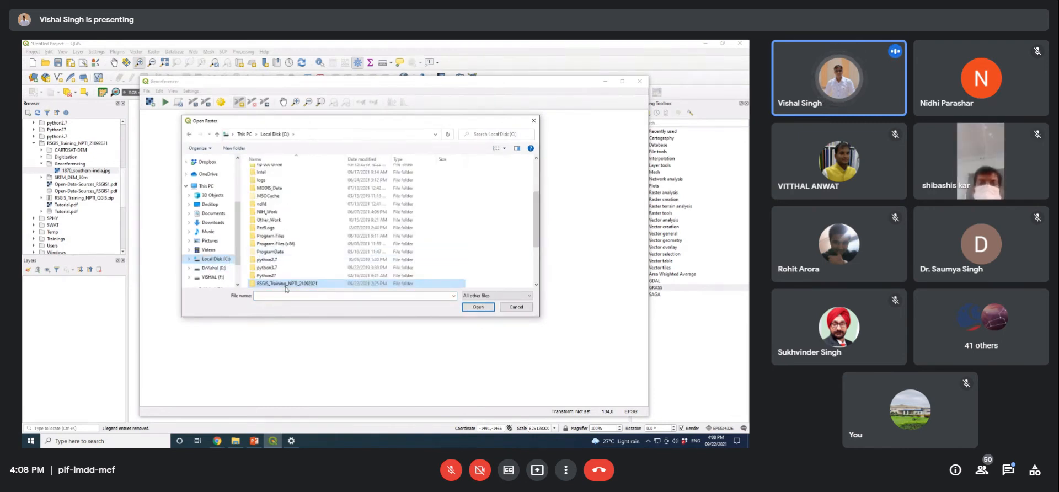
{"action": "double_click", "coordinate": [285, 283]}
{"action": "left_click_drag", "start_coordinate": [293, 121], "coordinate": [317, 125]}
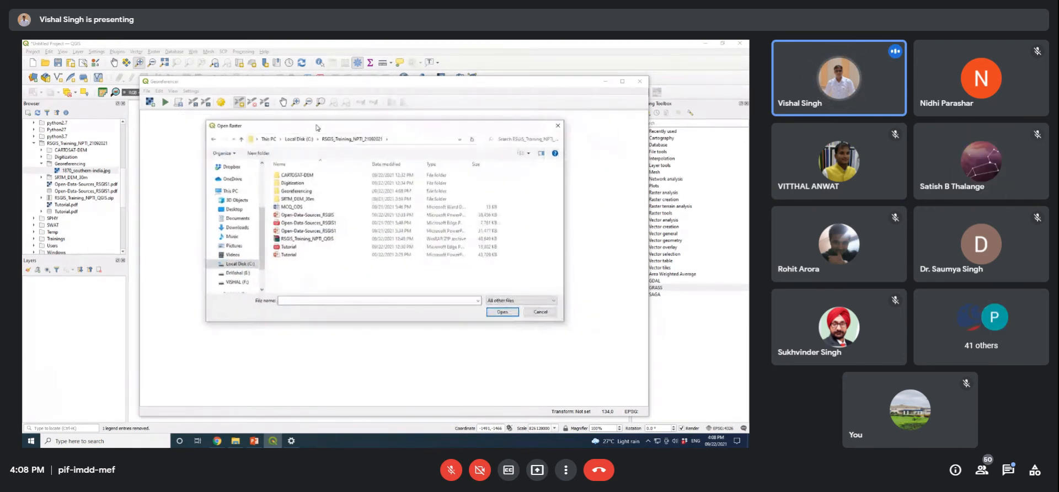
{"action": "double_click", "coordinate": [301, 190]}
{"action": "left_click", "coordinate": [298, 189]}
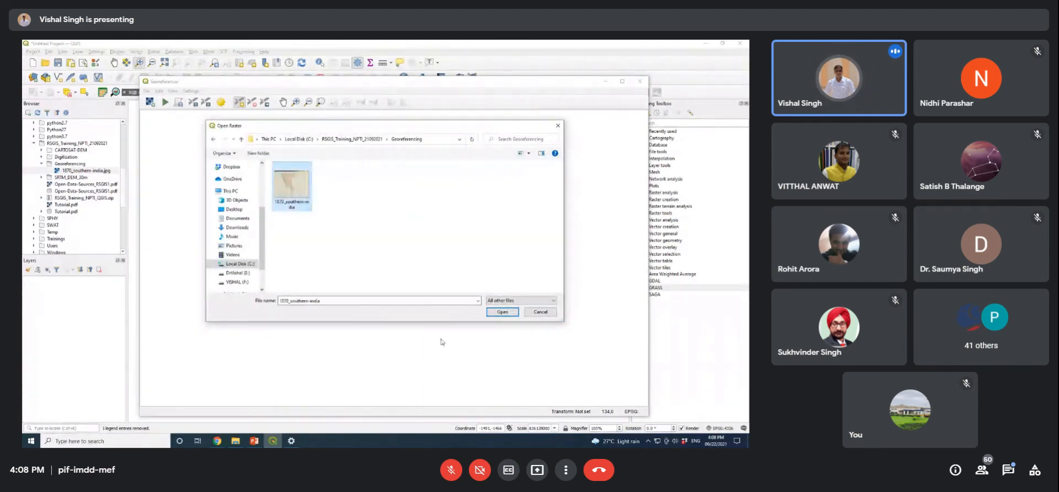
{"action": "left_click", "coordinate": [502, 312]}
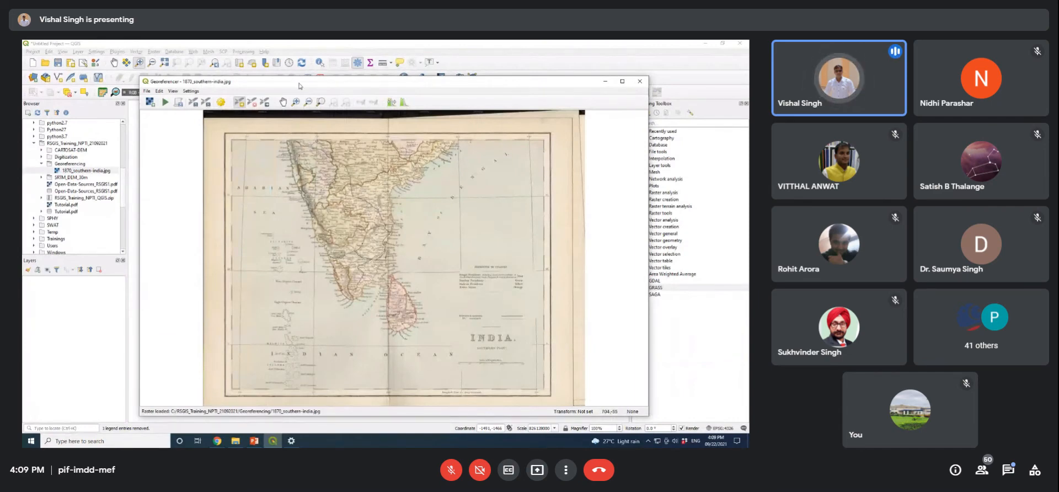
{"action": "left_click_drag", "start_coordinate": [298, 85], "coordinate": [292, 157]}
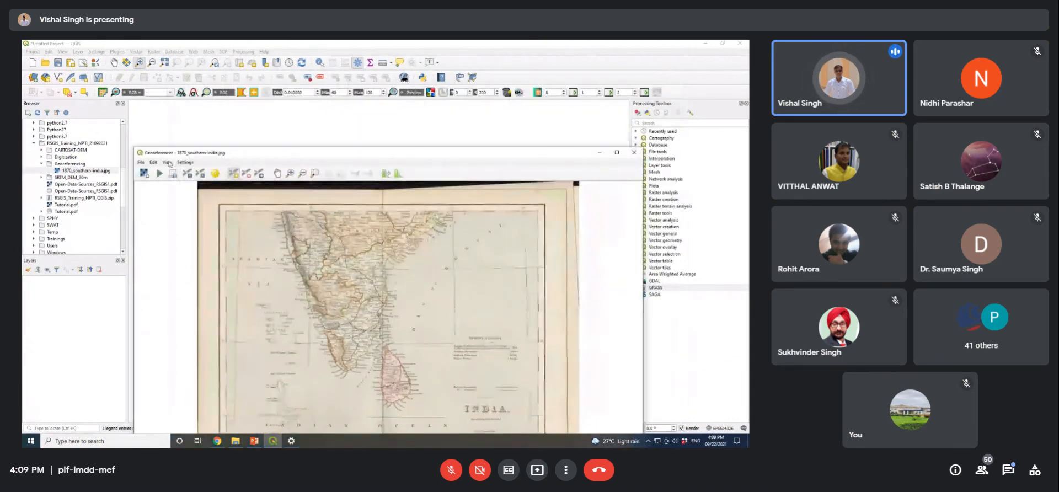
{"action": "left_click_drag", "start_coordinate": [223, 159], "coordinate": [302, 229]}
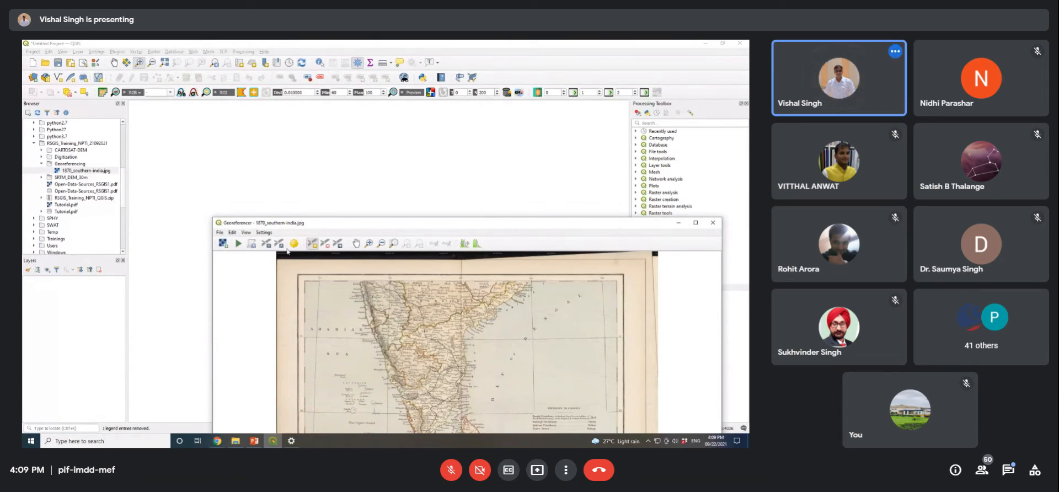
{"action": "left_click_drag", "start_coordinate": [341, 226], "coordinate": [270, 92]}
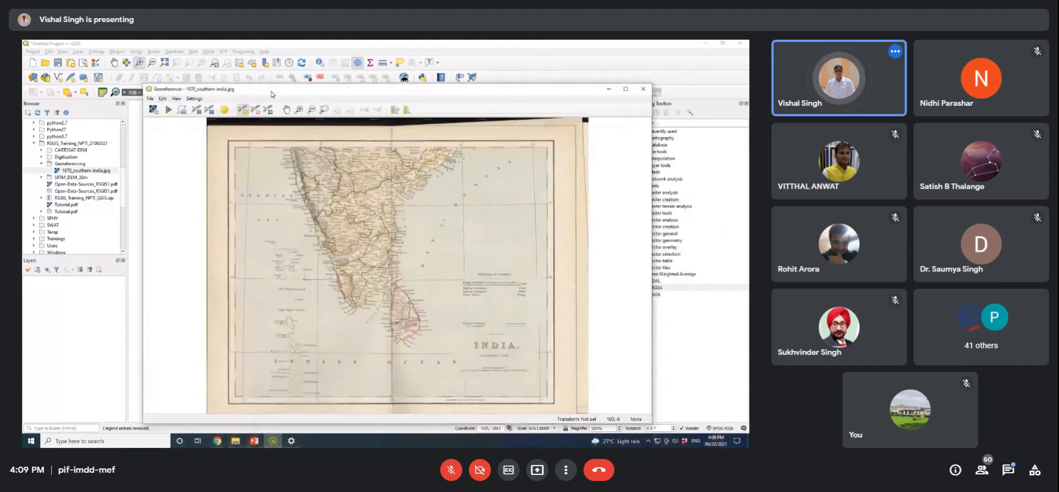
Step: Look over the Georeferencer's file commands, the Add Point tool and the settings commands without changing anything
{"action": "left_click", "coordinate": [147, 98]}
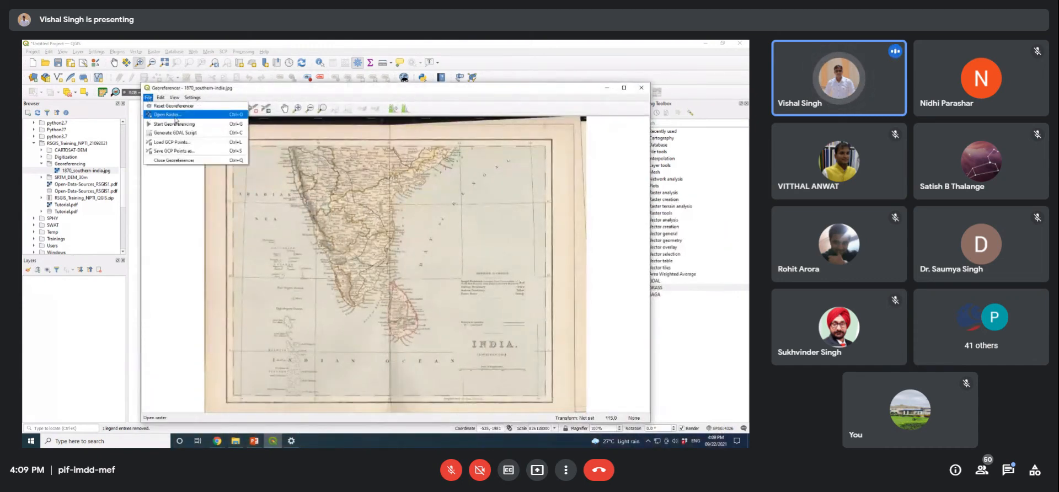
{"action": "left_click", "coordinate": [319, 142]}
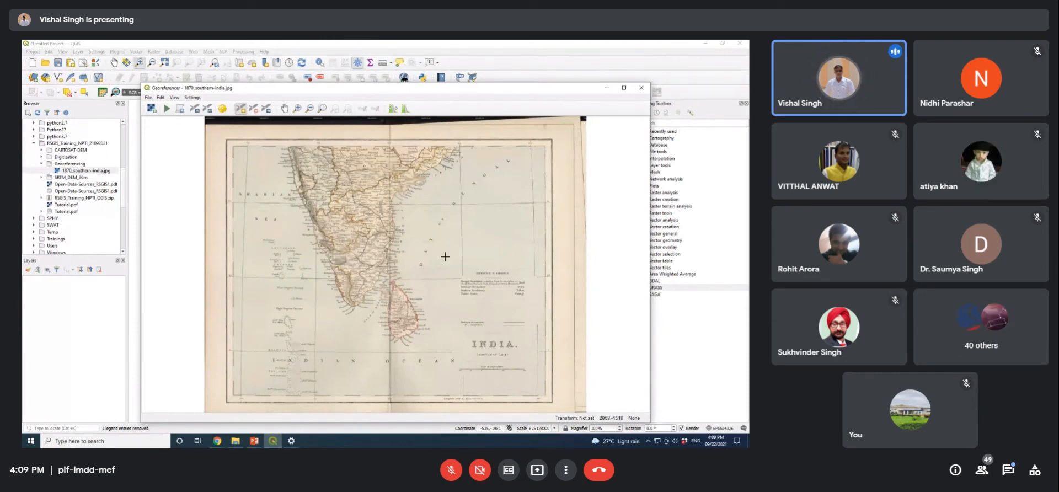
{"action": "left_click", "coordinate": [148, 99]}
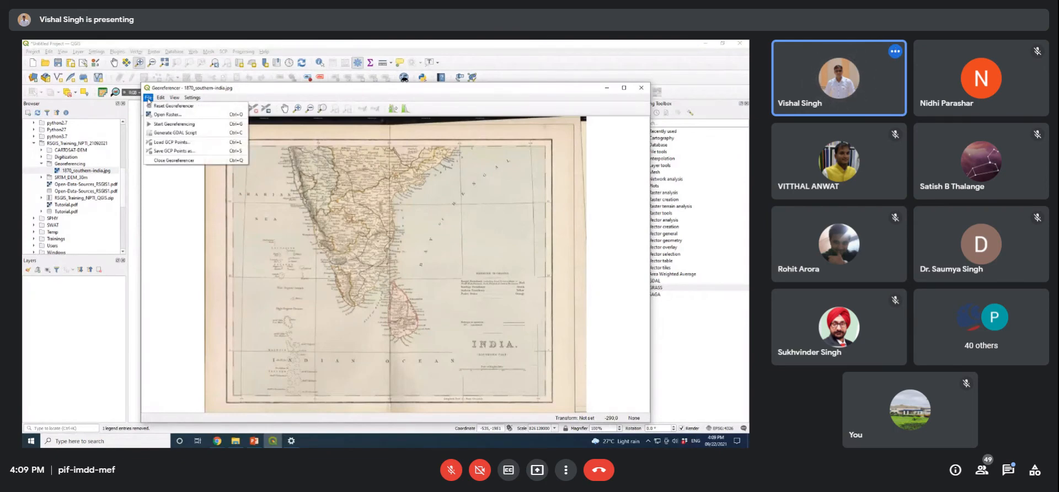
{"action": "left_click", "coordinate": [268, 89]}
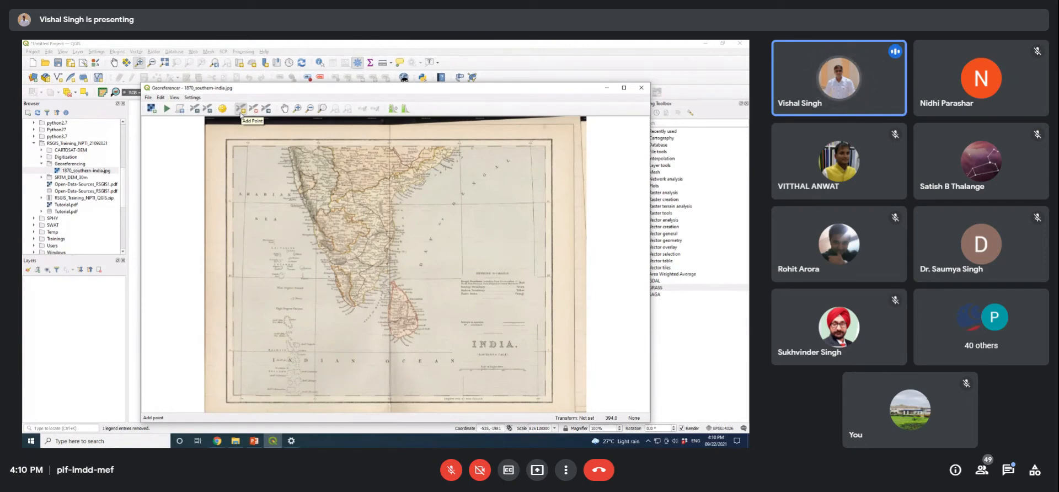
{"action": "left_click", "coordinate": [240, 110]}
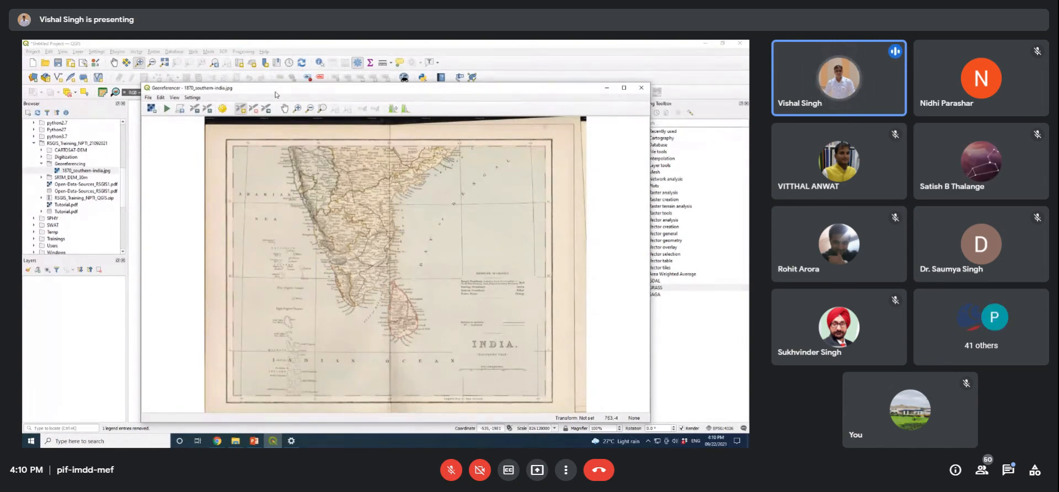
{"action": "left_click", "coordinate": [192, 98]}
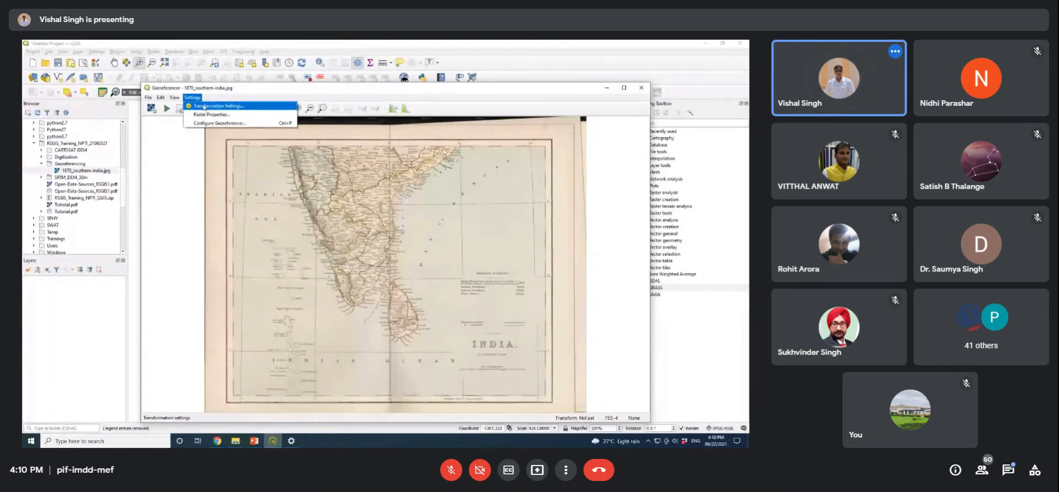
{"action": "left_click", "coordinate": [199, 99]}
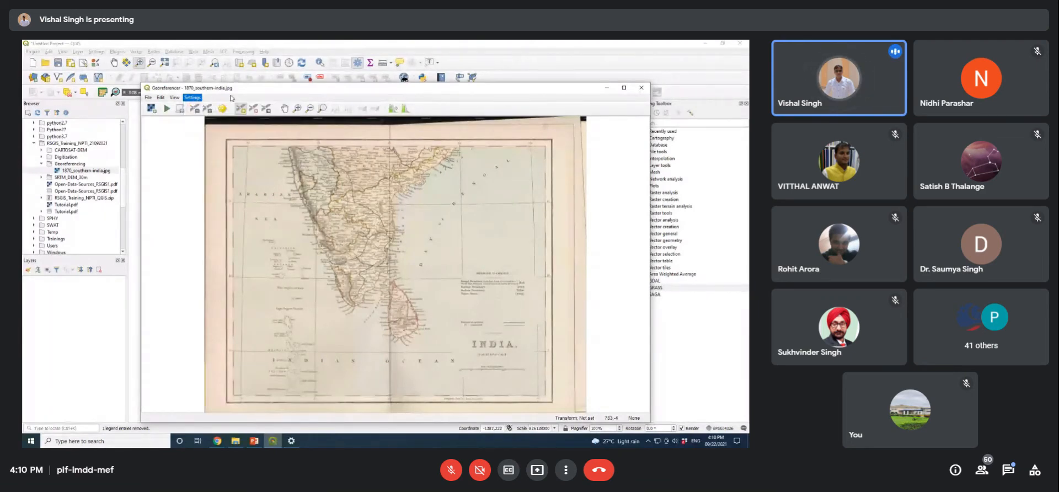
Step: Open the Georeferencer's transformation settings and review the available transformation types
{"action": "left_click", "coordinate": [193, 98]}
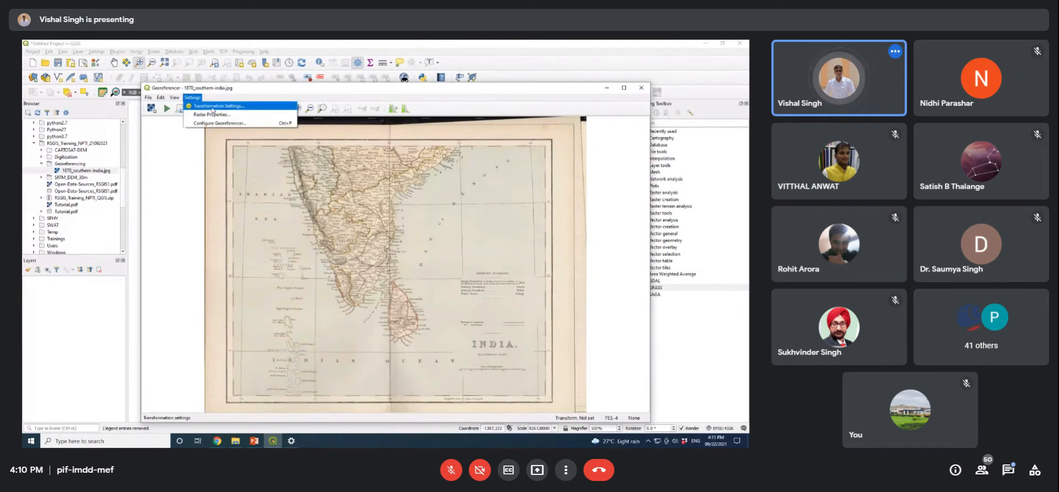
{"action": "left_click", "coordinate": [212, 107]}
{"action": "left_click_drag", "start_coordinate": [342, 114], "coordinate": [386, 100]}
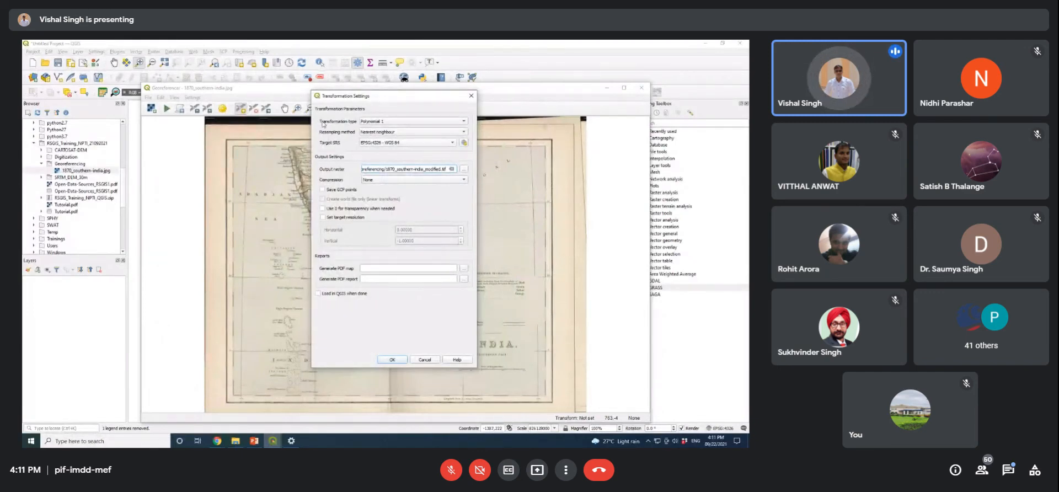
{"action": "left_click", "coordinate": [406, 122]}
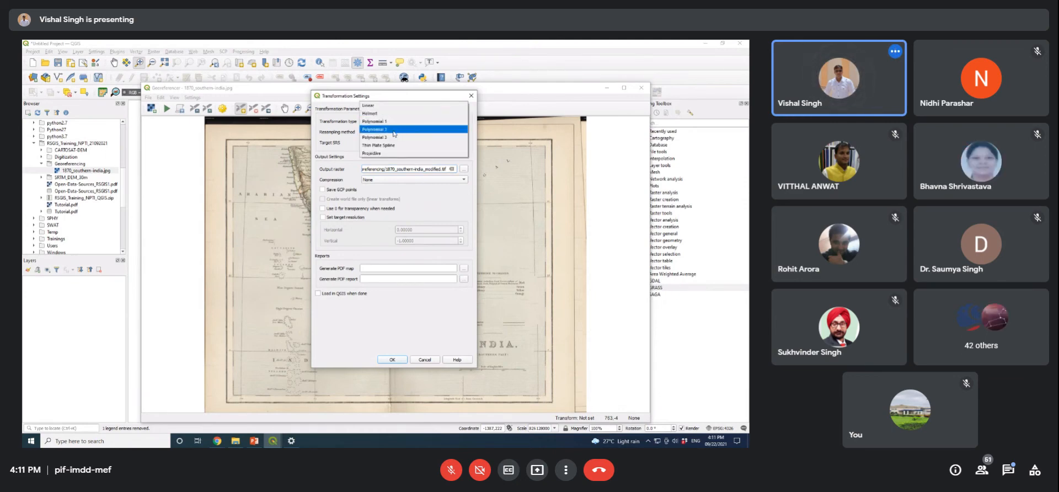
{"action": "left_click", "coordinate": [346, 108]}
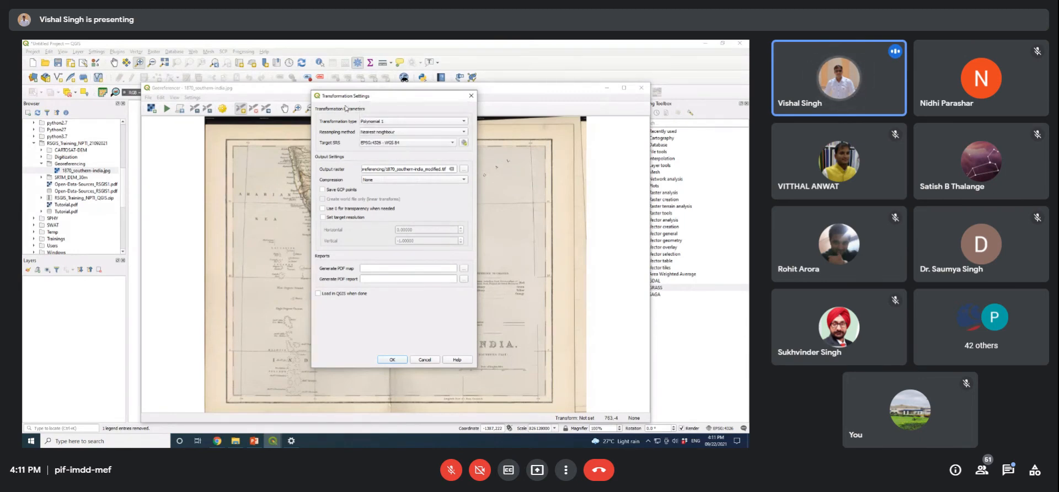
{"action": "left_click", "coordinate": [398, 121]}
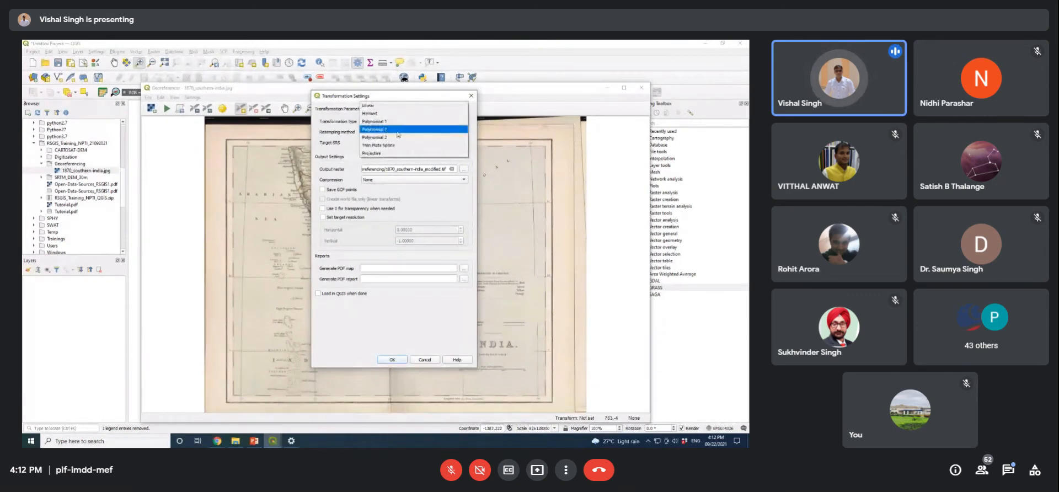
{"action": "left_click", "coordinate": [391, 98]}
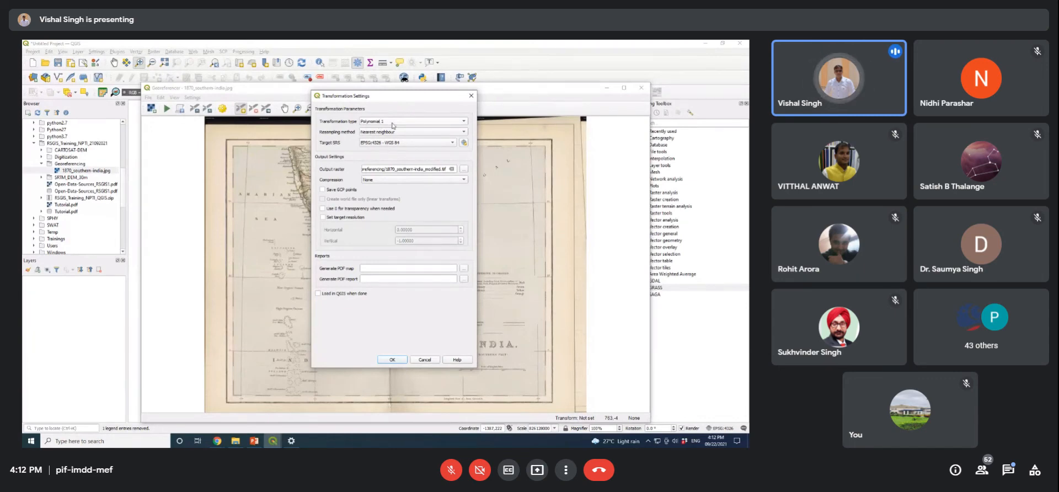
{"action": "left_click_drag", "start_coordinate": [407, 97], "coordinate": [258, 133]}
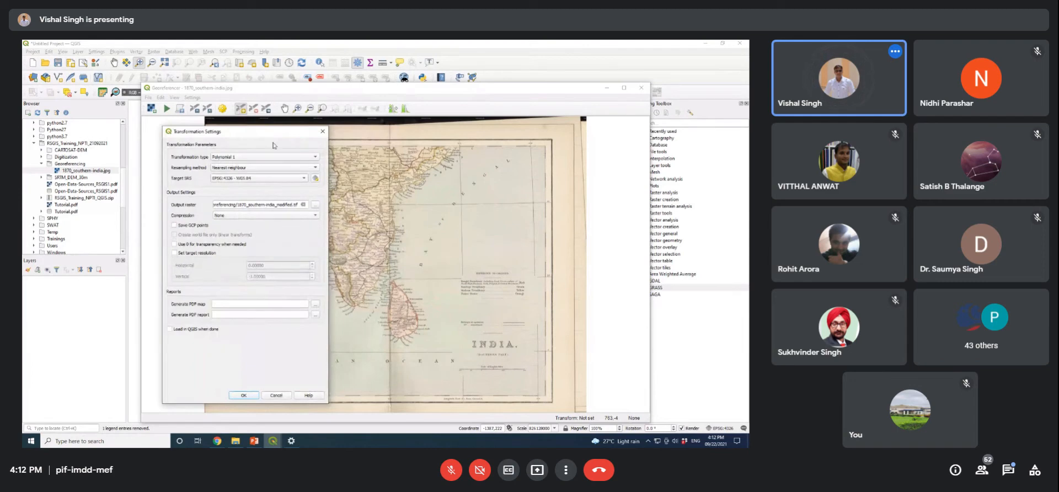
{"action": "left_click_drag", "start_coordinate": [281, 136], "coordinate": [436, 119]}
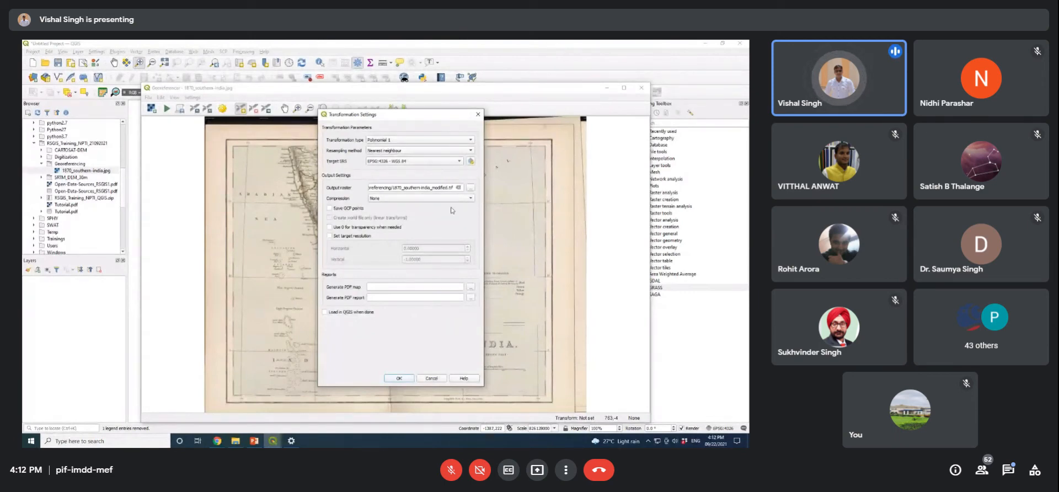
{"action": "mouse_move", "coordinate": [389, 116]}
{"action": "left_mouse_down"}
{"action": "mouse_move", "coordinate": [139, 129]}
{"action": "mouse_move", "coordinate": [424, 126]}
{"action": "mouse_move", "coordinate": [403, 127]}
{"action": "left_mouse_up"}
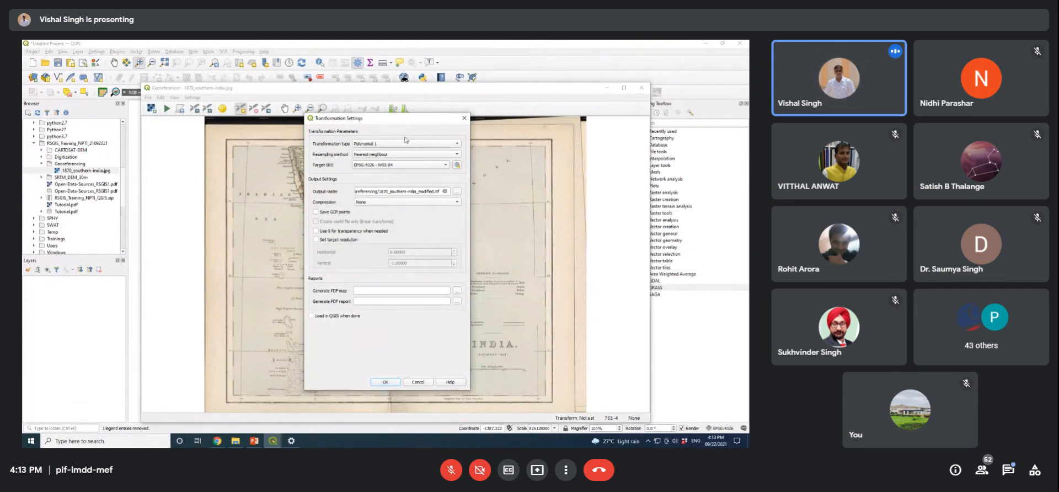
Step: Review the resampling methods and choose Nearest neighbour
{"action": "left_click", "coordinate": [407, 156]}
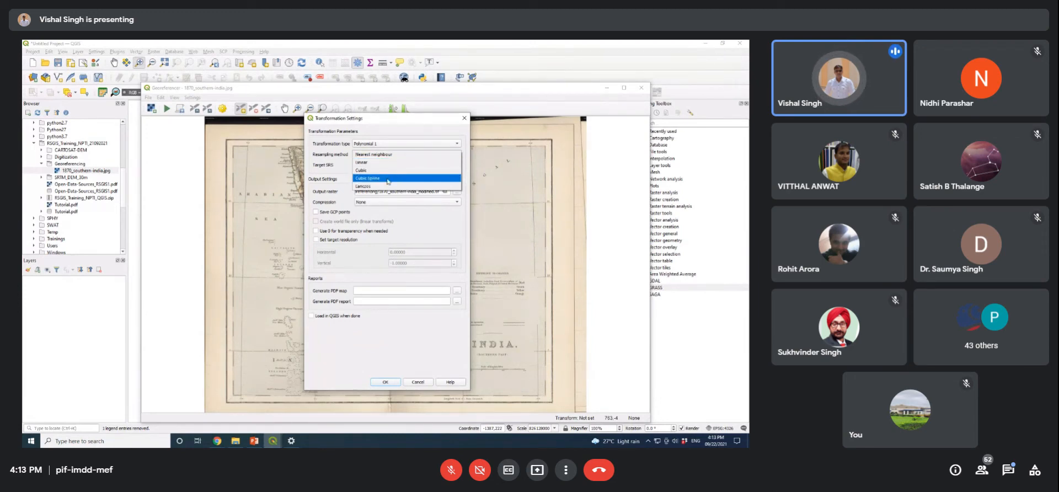
{"action": "left_click", "coordinate": [389, 155]}
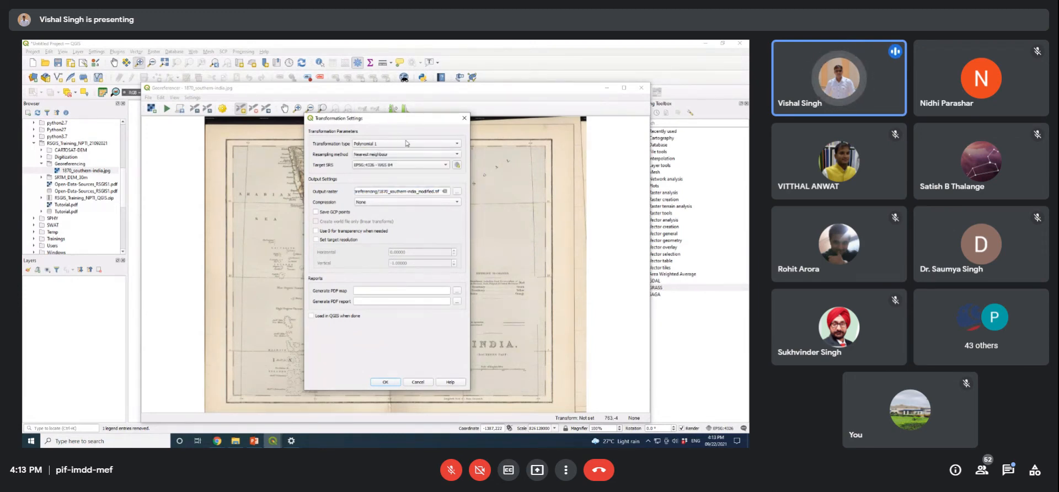
{"action": "left_click", "coordinate": [391, 156]}
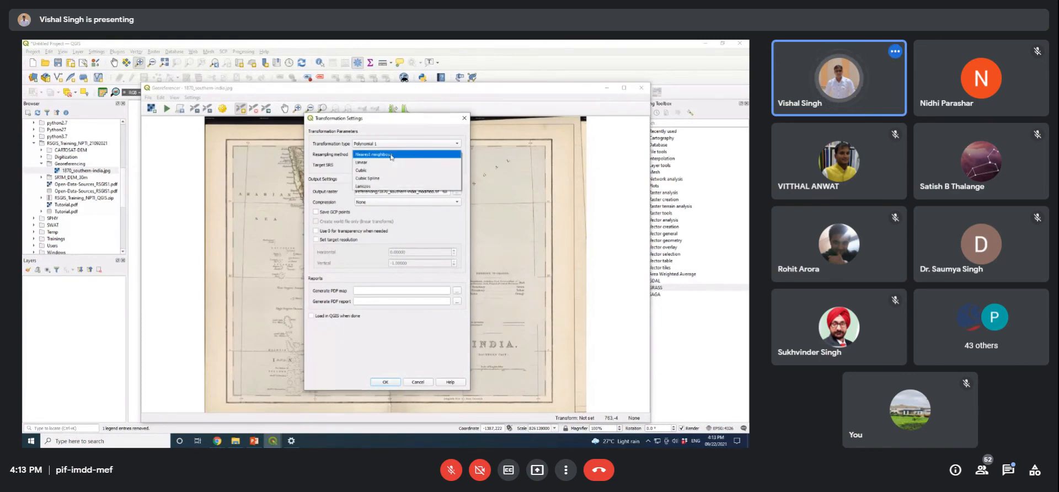
{"action": "left_click", "coordinate": [391, 156]}
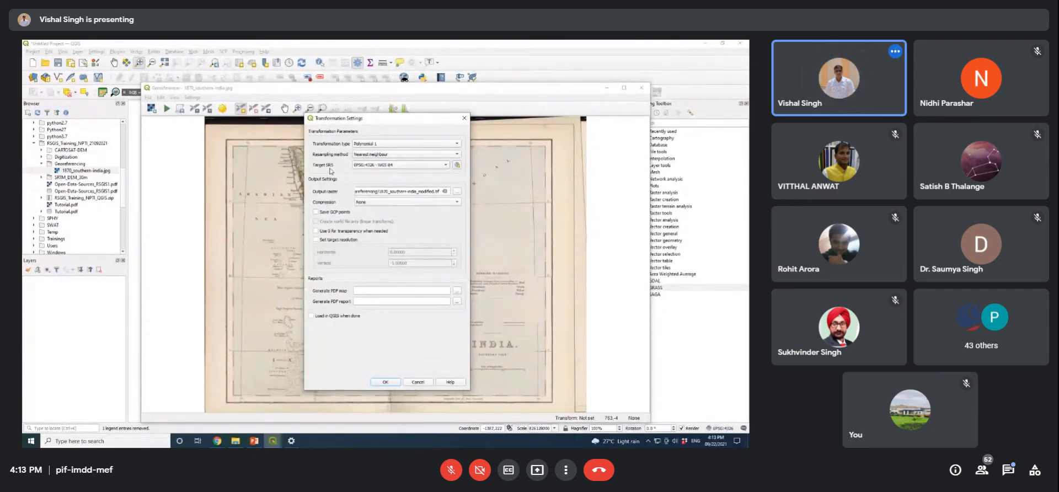
Step: Filter the coordinate reference systems for the target SRS by epsg 4326 and select WGS 84
{"action": "left_click", "coordinate": [456, 165]}
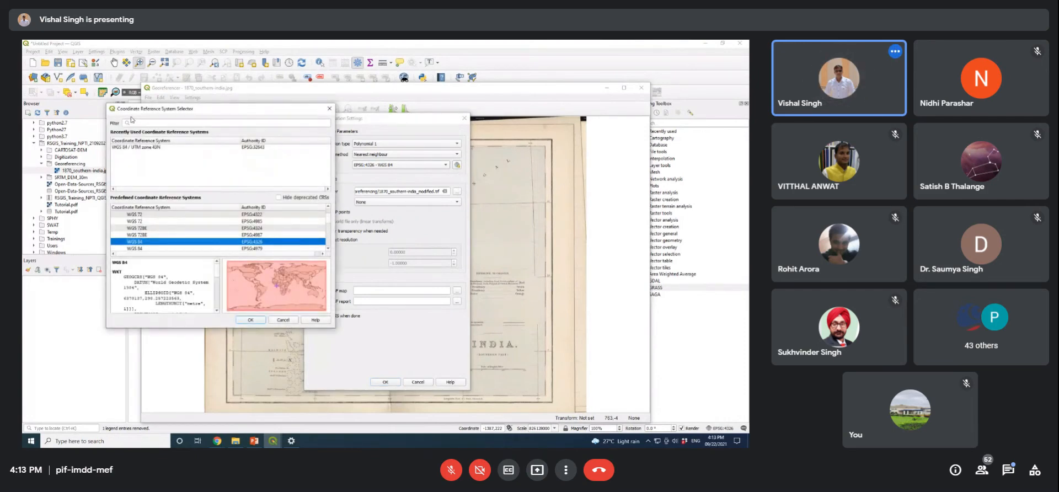
{"action": "left_click_drag", "start_coordinate": [199, 112], "coordinate": [149, 116]}
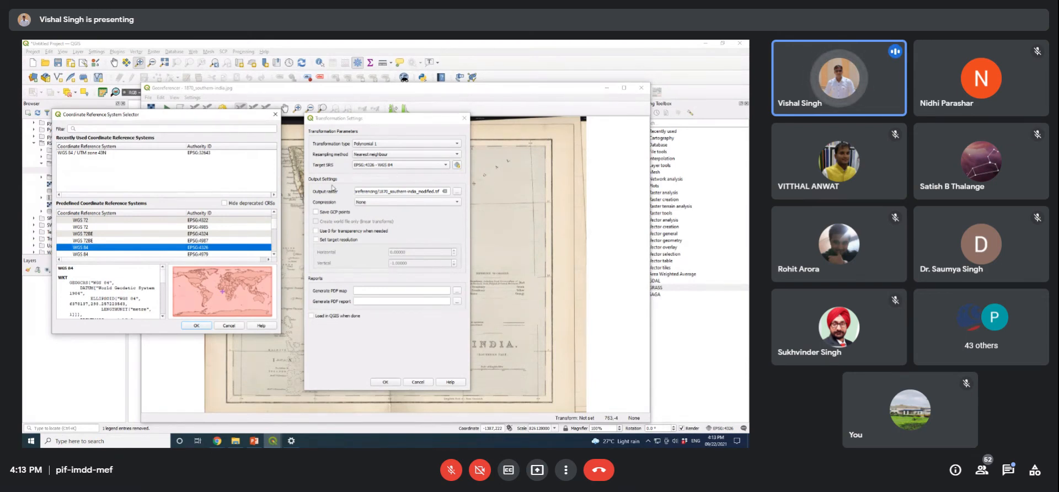
{"action": "left_click", "coordinate": [209, 250]}
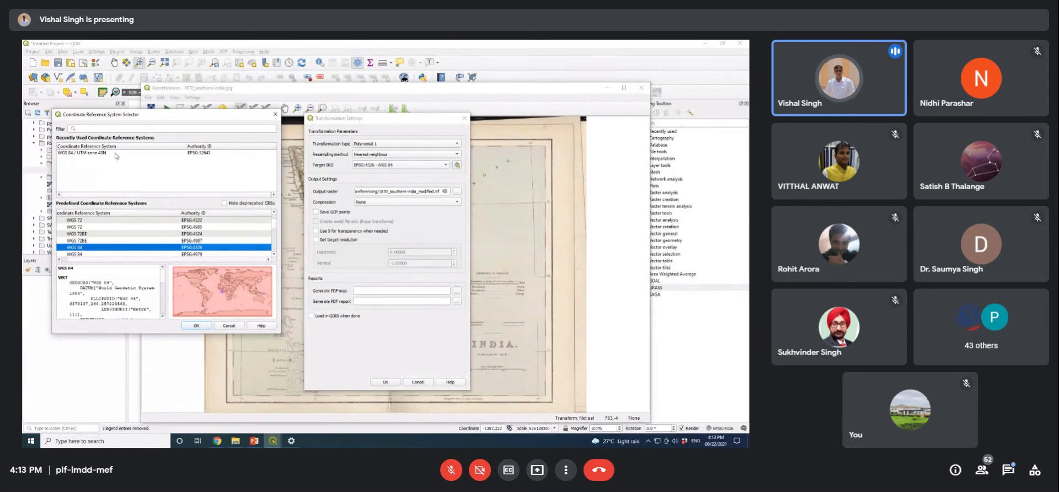
{"action": "left_click", "coordinate": [88, 129]}
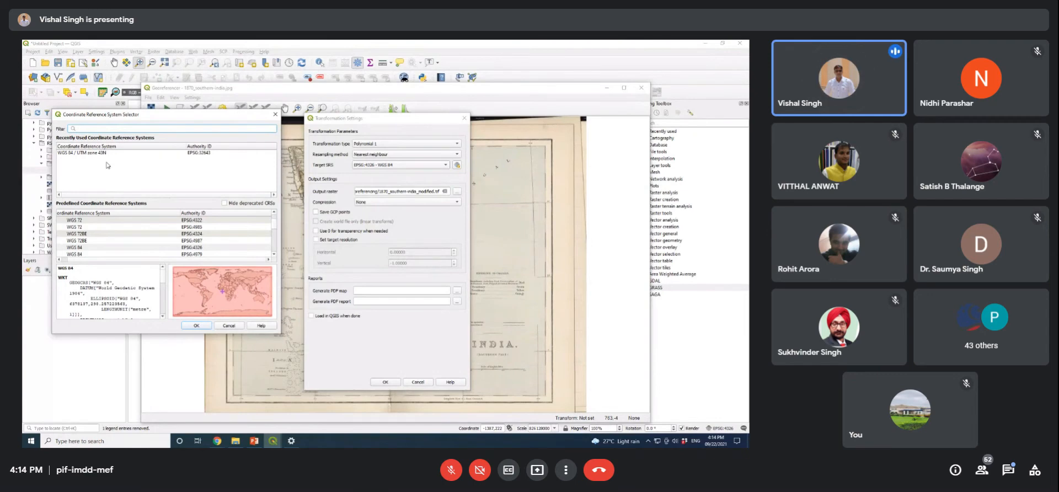
{"action": "type", "text": "psg 4326"}
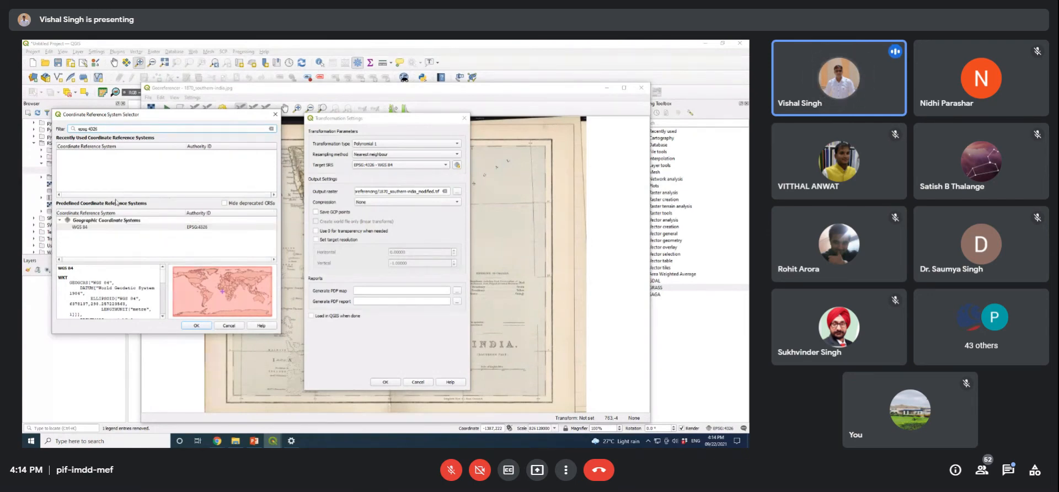
{"action": "left_click", "coordinate": [104, 228]}
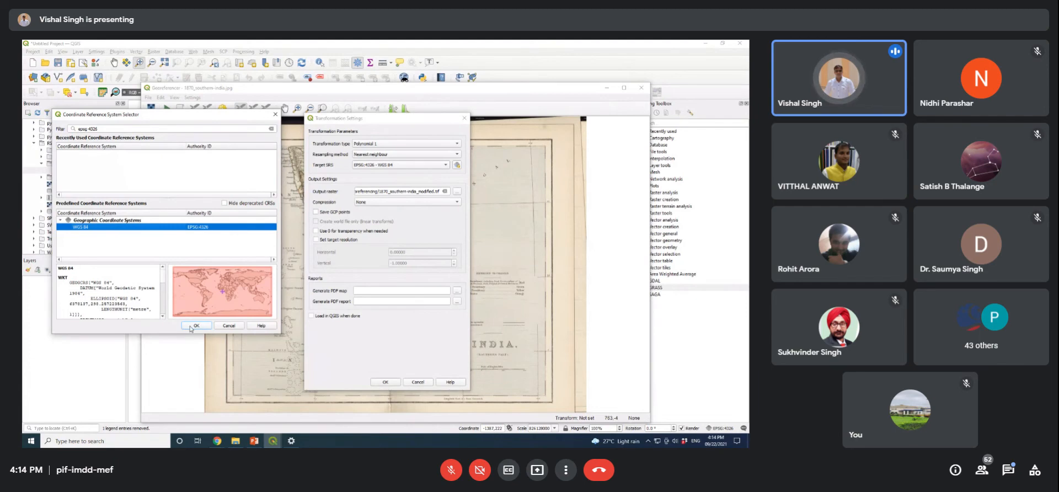
Step: Examine the WKT, Proj4 and extent details of the WGS 84 definition and accept it as the target SRS
{"action": "left_click", "coordinate": [163, 285]}
{"action": "scroll", "coordinate": [164, 285], "scroll_direction": "down", "scroll_amount": 2}
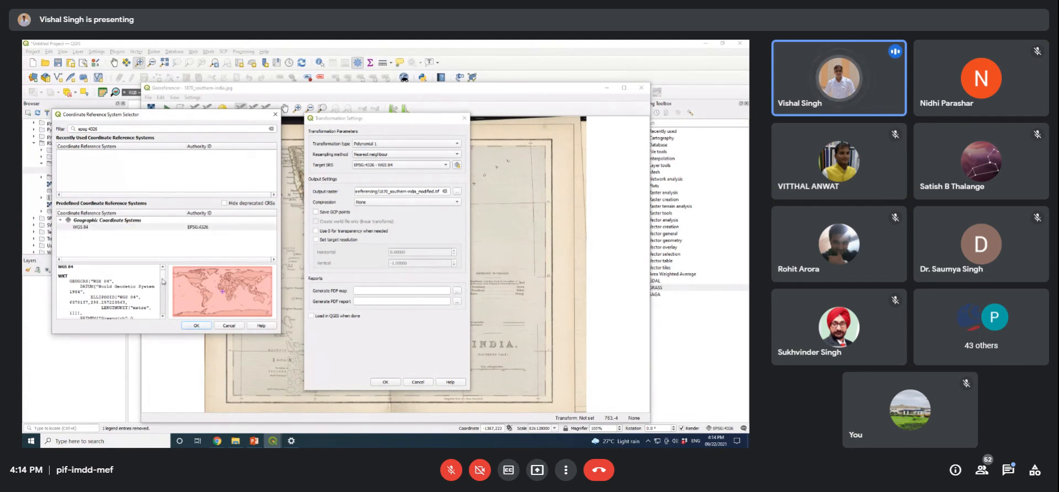
{"action": "scroll", "coordinate": [164, 287], "scroll_direction": "down", "scroll_amount": 3}
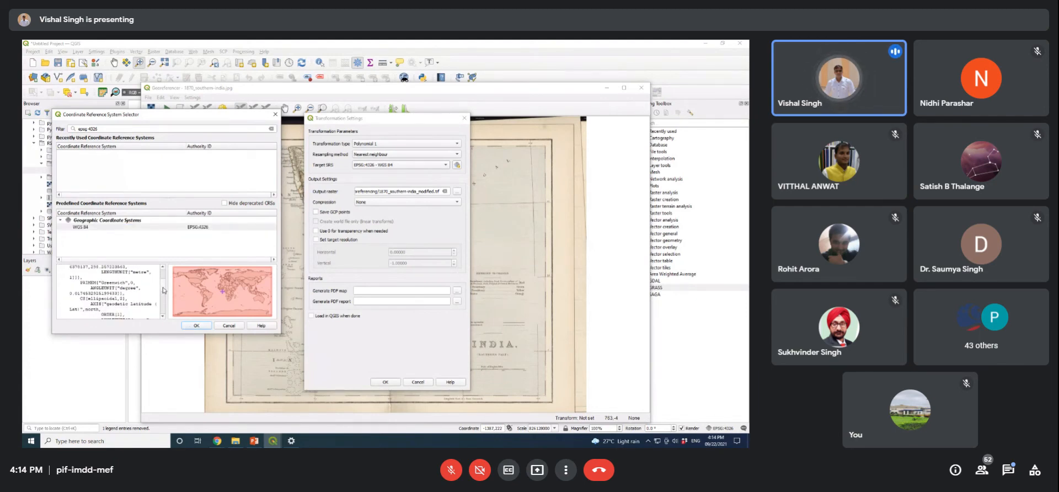
{"action": "scroll", "coordinate": [163, 292], "scroll_direction": "up", "scroll_amount": 5}
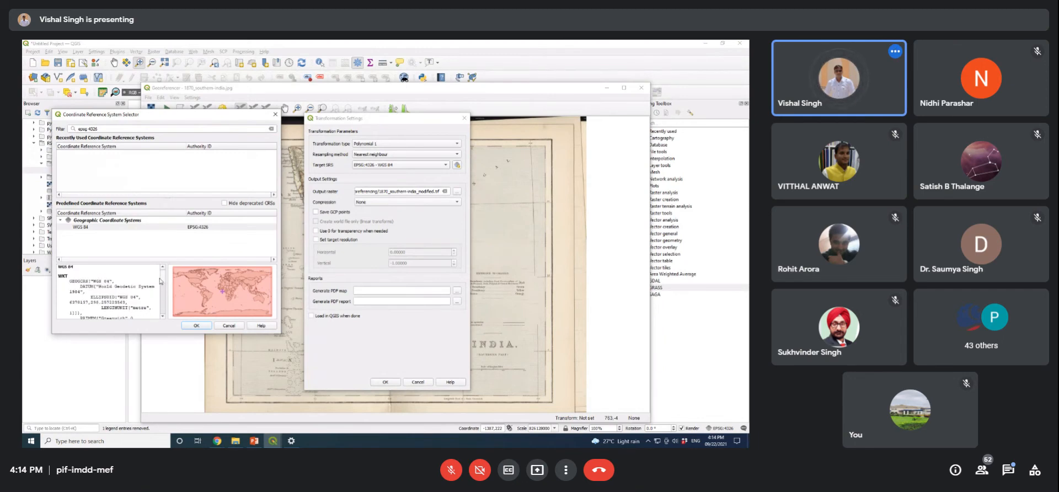
{"action": "mouse_move", "coordinate": [60, 270]}
{"action": "left_mouse_down"}
{"action": "mouse_move", "coordinate": [140, 323]}
{"action": "mouse_move", "coordinate": [49, 259]}
{"action": "left_mouse_up"}
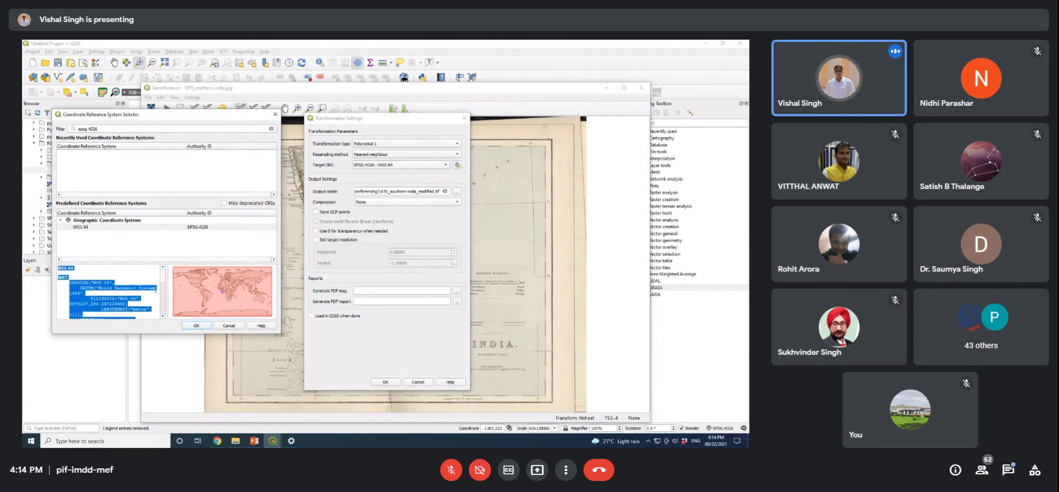
{"action": "left_click", "coordinate": [139, 290]}
{"action": "left_click_drag", "start_coordinate": [70, 282], "coordinate": [83, 282]}
{"action": "left_click", "coordinate": [100, 288]}
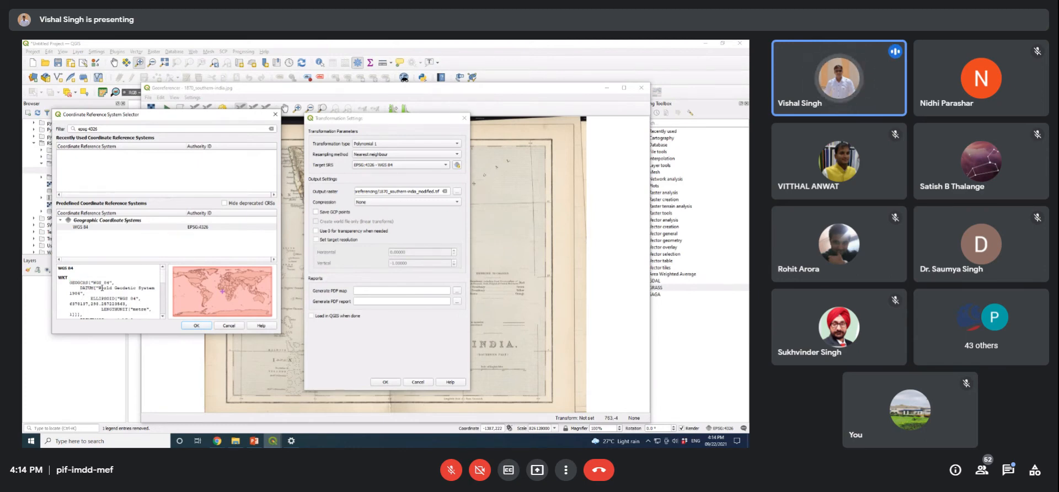
{"action": "left_click_drag", "start_coordinate": [60, 294], "coordinate": [133, 305]}
{"action": "left_click", "coordinate": [115, 310]}
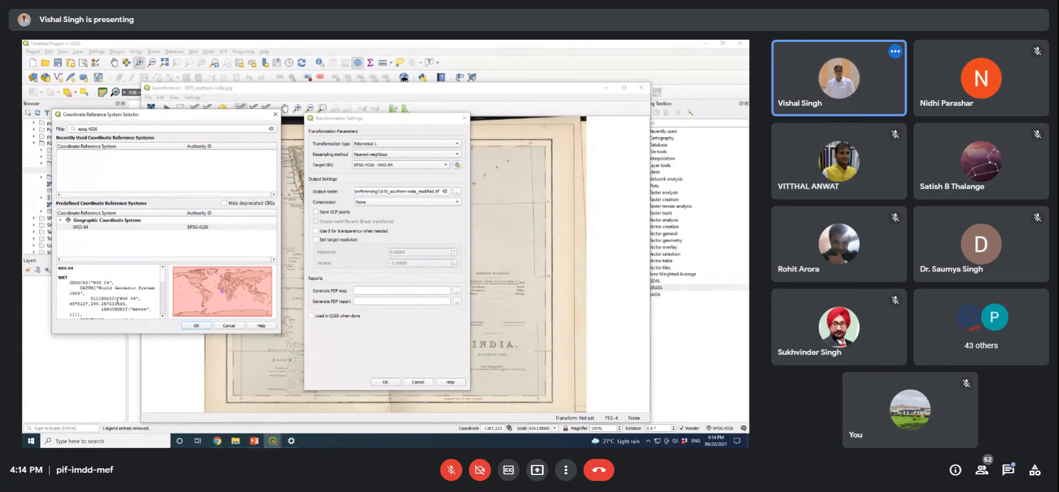
{"action": "scroll", "coordinate": [120, 293], "scroll_direction": "down", "scroll_amount": 3}
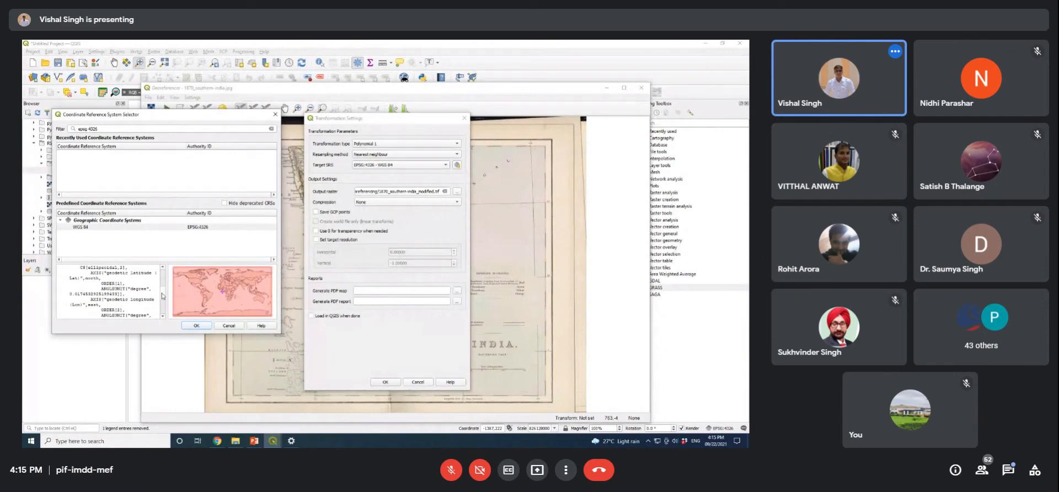
{"action": "left_click_drag", "start_coordinate": [161, 295], "coordinate": [162, 309]}
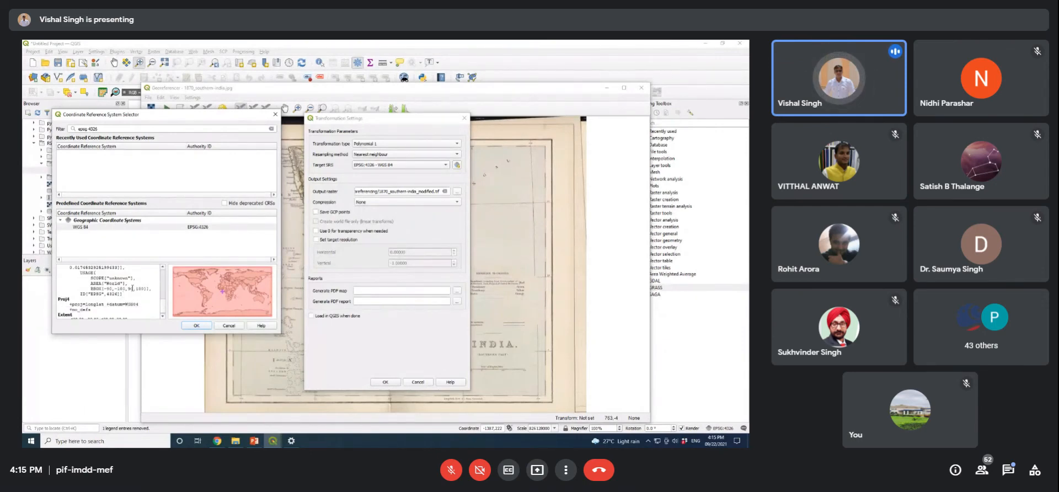
{"action": "scroll", "coordinate": [104, 298], "scroll_direction": "down", "scroll_amount": 1}
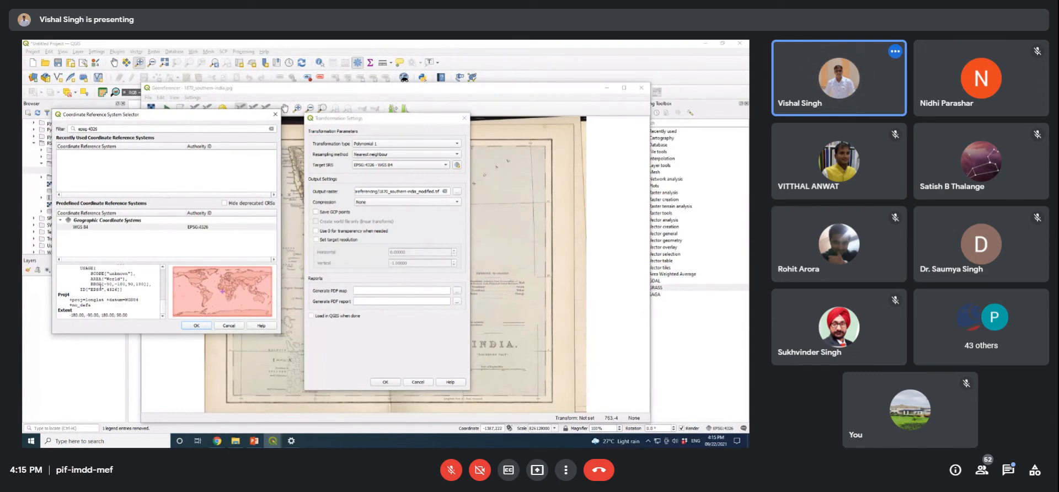
{"action": "scroll", "coordinate": [101, 284], "scroll_direction": "up", "scroll_amount": 5}
{"action": "scroll", "coordinate": [101, 283], "scroll_direction": "down", "scroll_amount": 5}
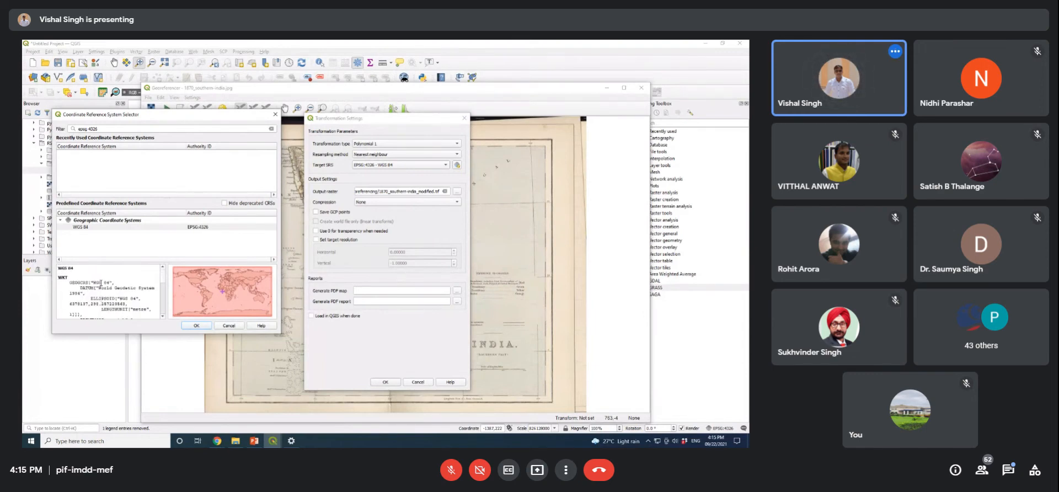
{"action": "scroll", "coordinate": [101, 275], "scroll_direction": "up", "scroll_amount": 5}
{"action": "left_click_drag", "start_coordinate": [69, 270], "coordinate": [122, 314]}
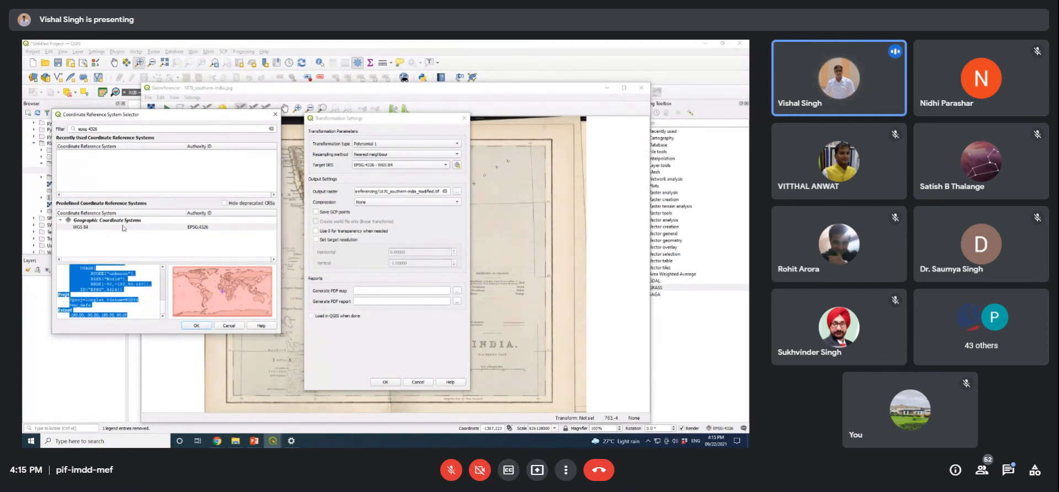
{"action": "left_click", "coordinate": [159, 310]}
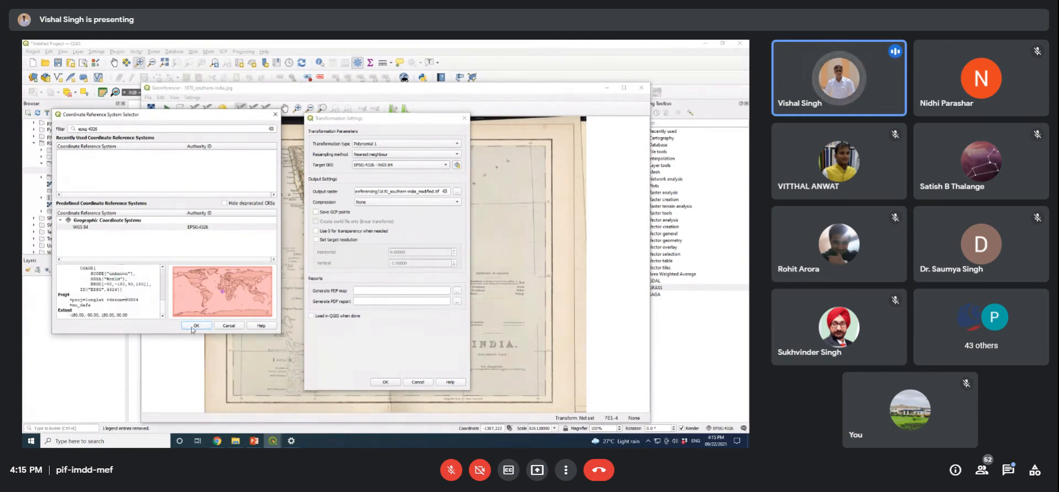
{"action": "left_click", "coordinate": [196, 325]}
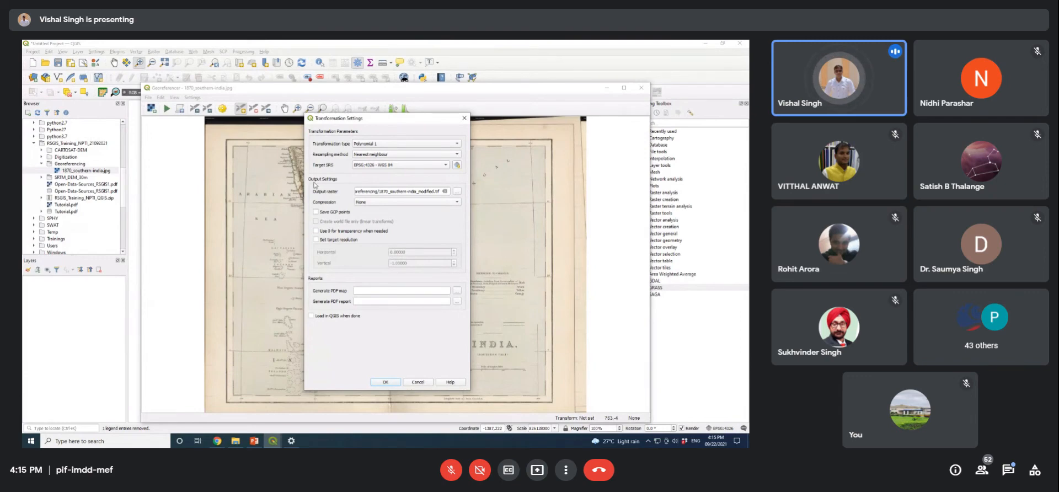
Step: Browse for the output raster's destination and open the Georeferencing folder inside the RSGIS training directory
{"action": "left_click", "coordinate": [457, 194]}
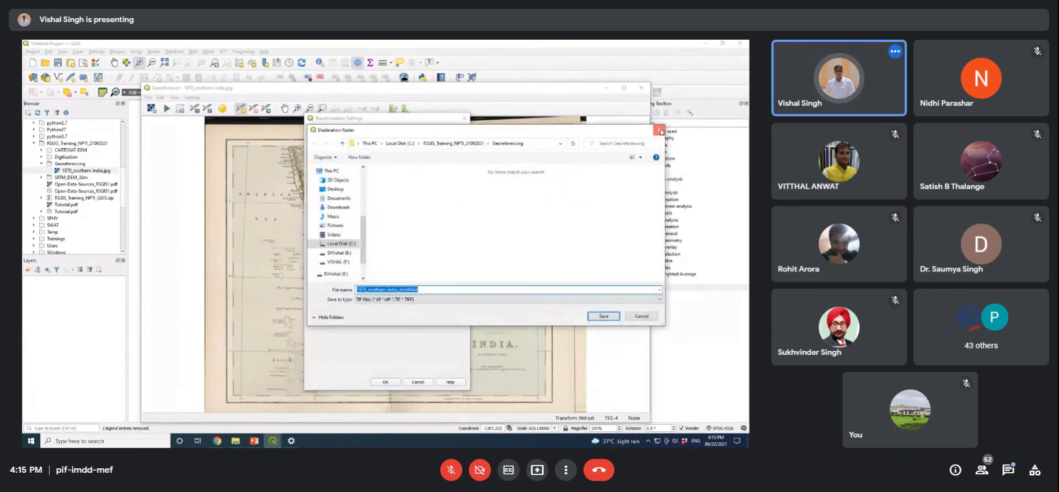
{"action": "left_click", "coordinate": [660, 130]}
{"action": "left_click", "coordinate": [461, 194]}
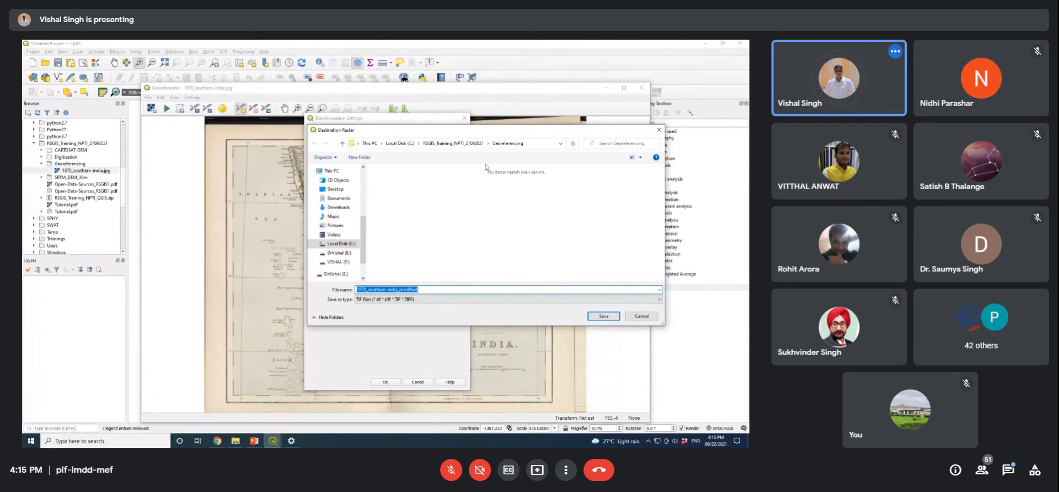
{"action": "left_click", "coordinate": [448, 145]}
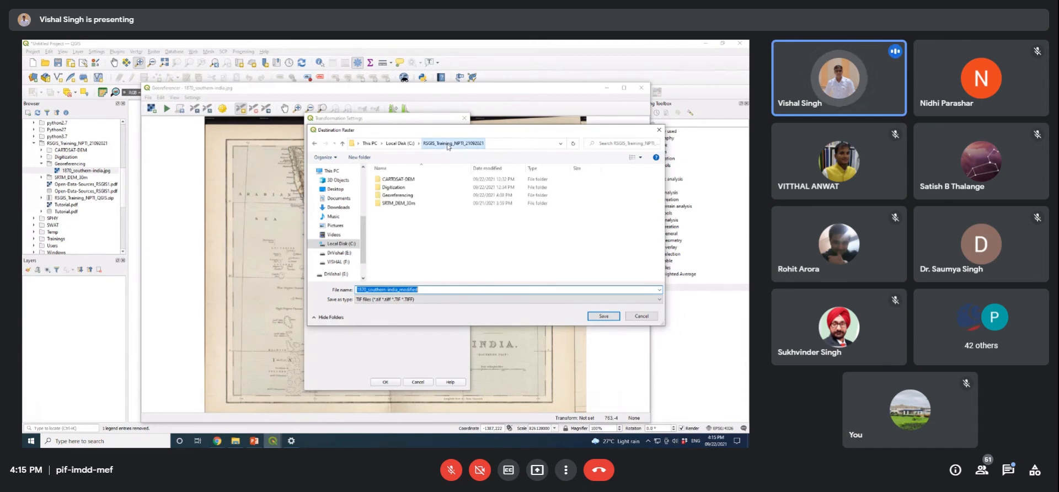
{"action": "left_click", "coordinate": [353, 250]}
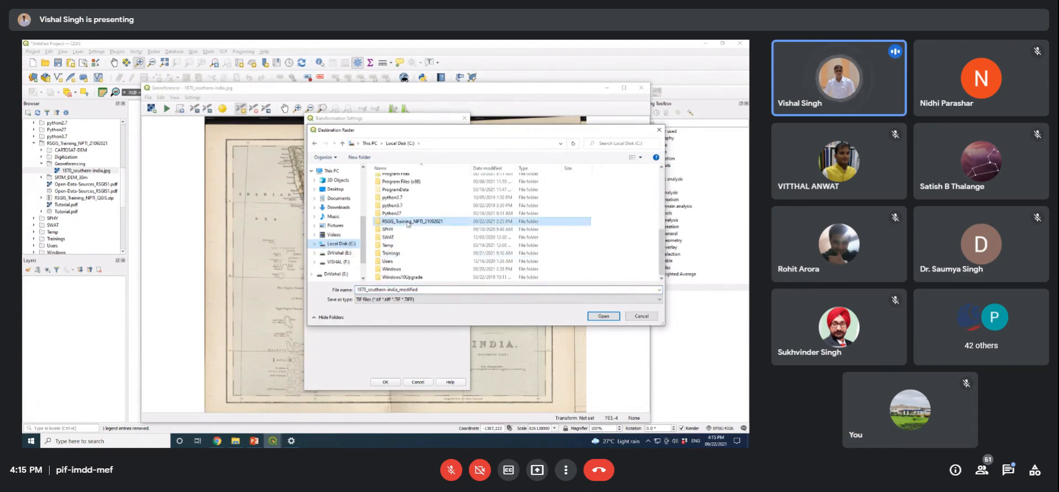
{"action": "double_click", "coordinate": [396, 198]}
{"action": "double_click", "coordinate": [396, 198]}
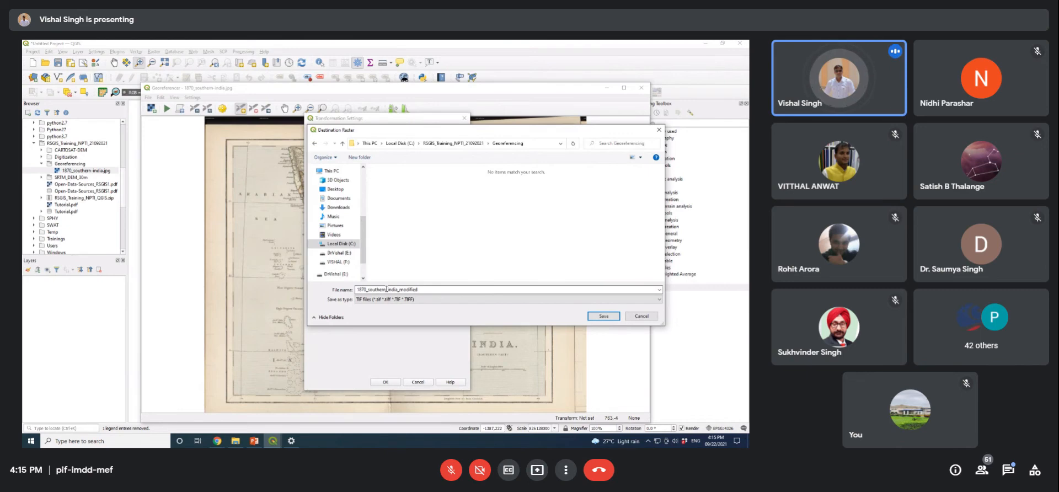
Step: Replace the "modified" suffix in the output raster's file name to make it 1870_southern-india_geo84
{"action": "left_click_drag", "start_coordinate": [421, 290], "coordinate": [400, 287]}
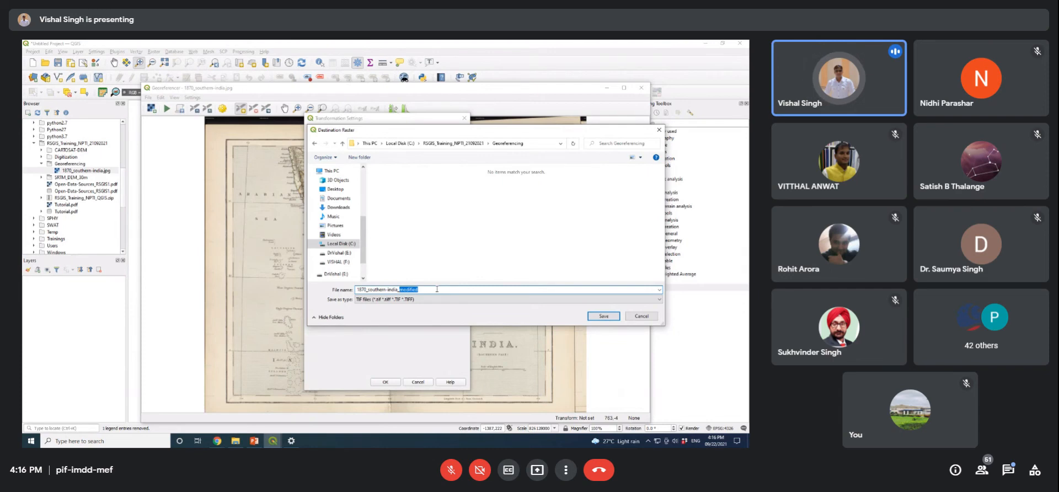
{"action": "key", "text": "BackSpace"}
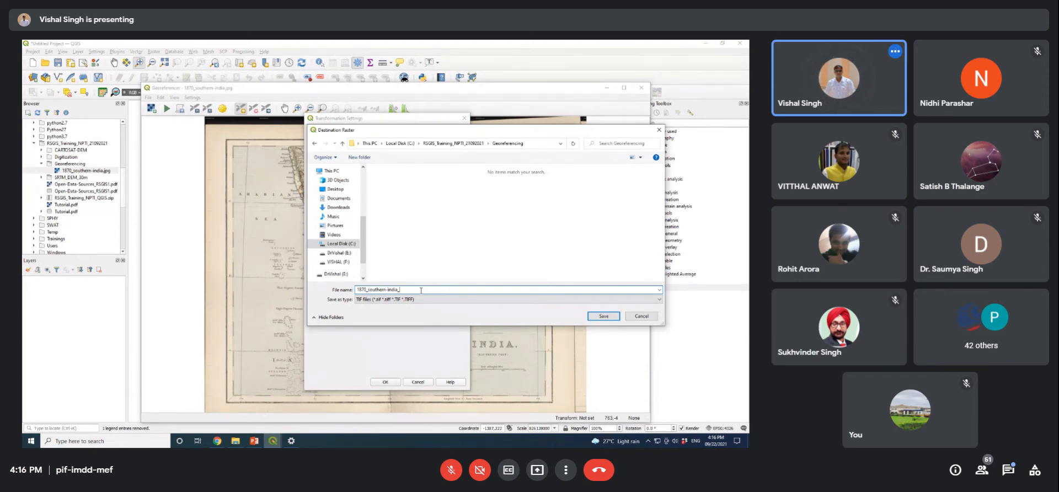
{"action": "type", "text": "geo84"}
{"action": "key", "text": "Tab"}
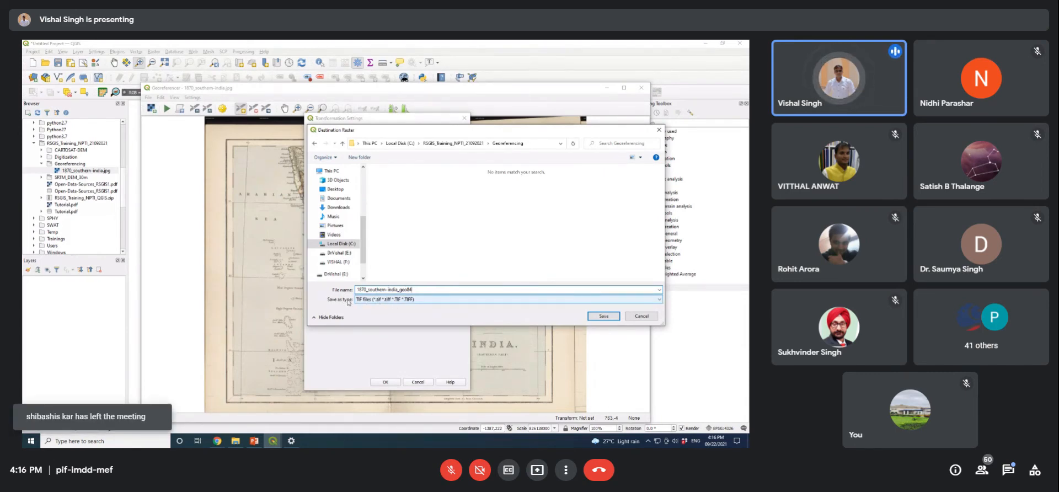
{"action": "left_click", "coordinate": [410, 289]}
{"action": "left_click_drag", "start_coordinate": [415, 290], "coordinate": [348, 288]}
{"action": "left_click_drag", "start_coordinate": [414, 291], "coordinate": [348, 291]}
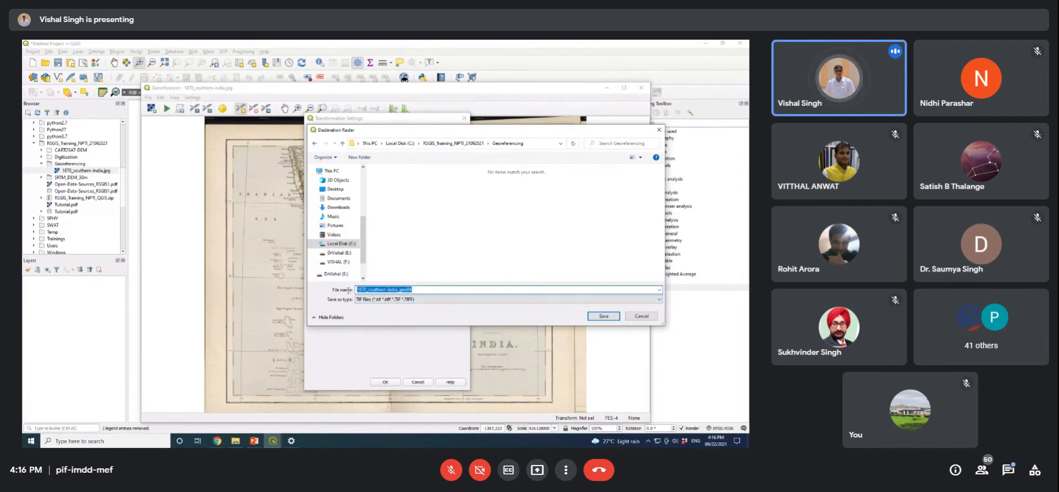
{"action": "left_click", "coordinate": [418, 291]}
{"action": "double_click", "coordinate": [422, 291]}
{"action": "left_click_drag", "start_coordinate": [418, 290], "coordinate": [352, 287]}
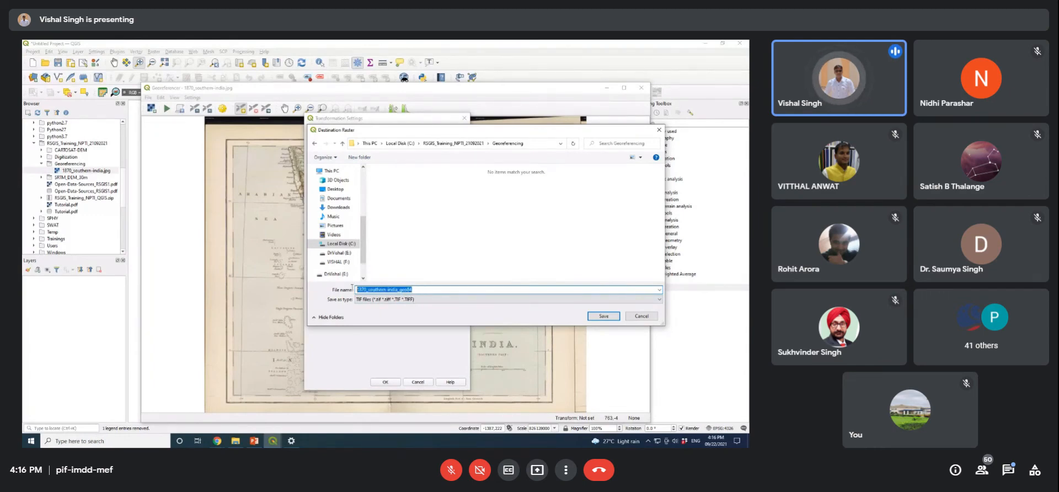
{"action": "left_click_drag", "start_coordinate": [416, 291], "coordinate": [356, 289]}
{"action": "left_click", "coordinate": [405, 290]}
{"action": "left_click", "coordinate": [416, 290]}
{"action": "left_click_drag", "start_coordinate": [423, 289], "coordinate": [357, 290]}
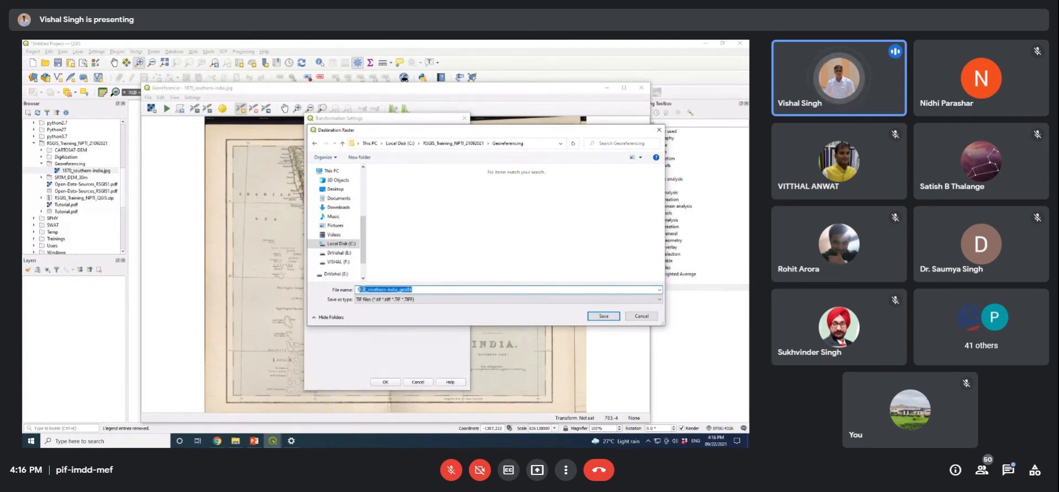
{"action": "left_click", "coordinate": [418, 290]}
Step: Save the output raster's destination and accept the transformation settings
{"action": "left_click", "coordinate": [595, 317]}
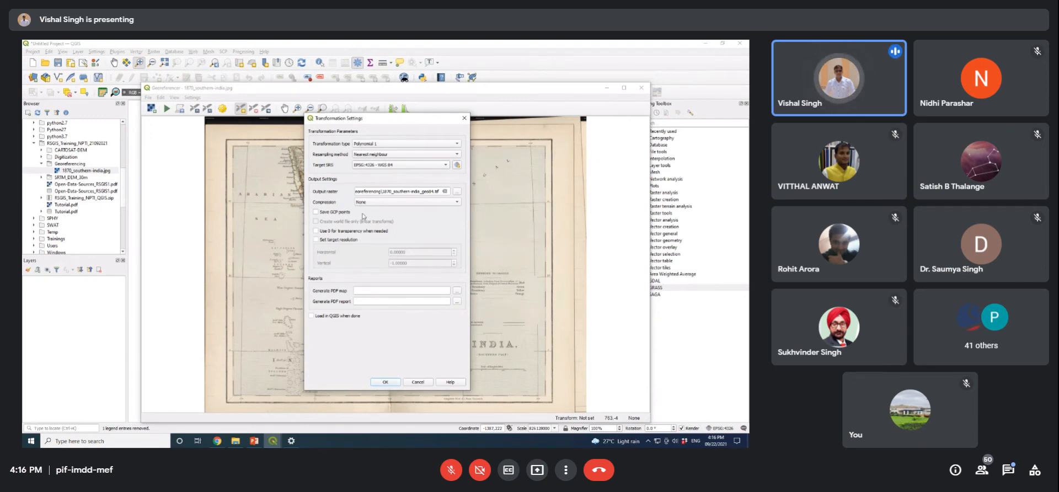
{"action": "left_click", "coordinate": [381, 383]}
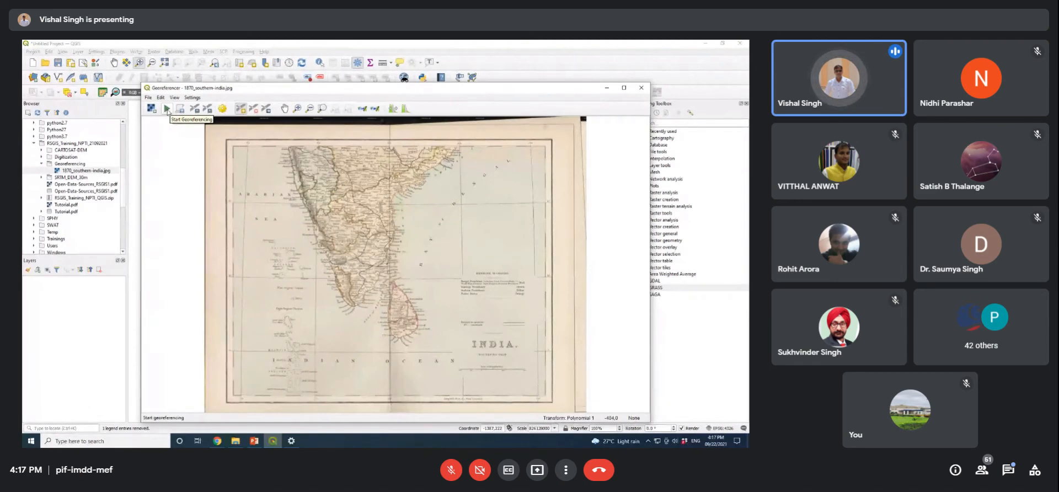
{"action": "left_click", "coordinate": [168, 111]}
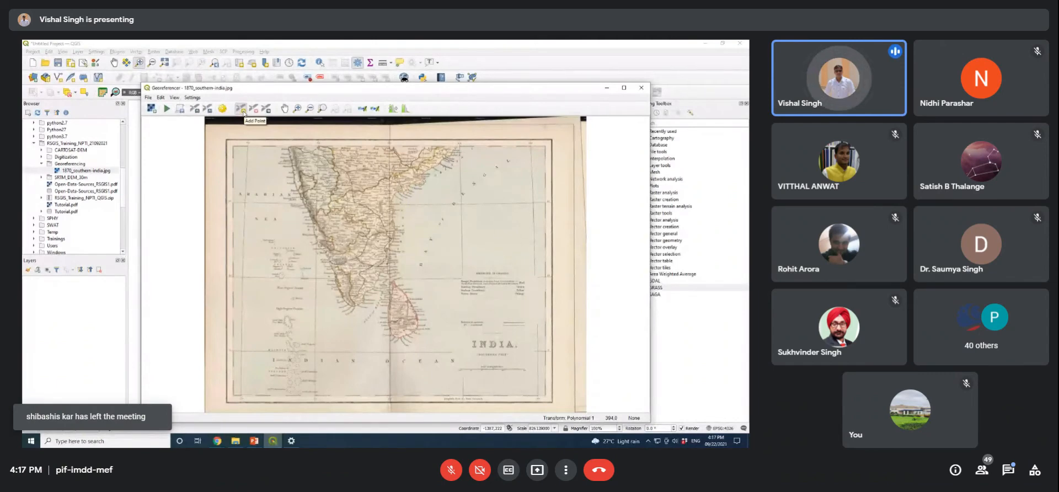
Step: Place a control point at the westernmost graticule intersection in the Arabian Sea, near the map's northwest corner
{"action": "left_click", "coordinate": [241, 109]}
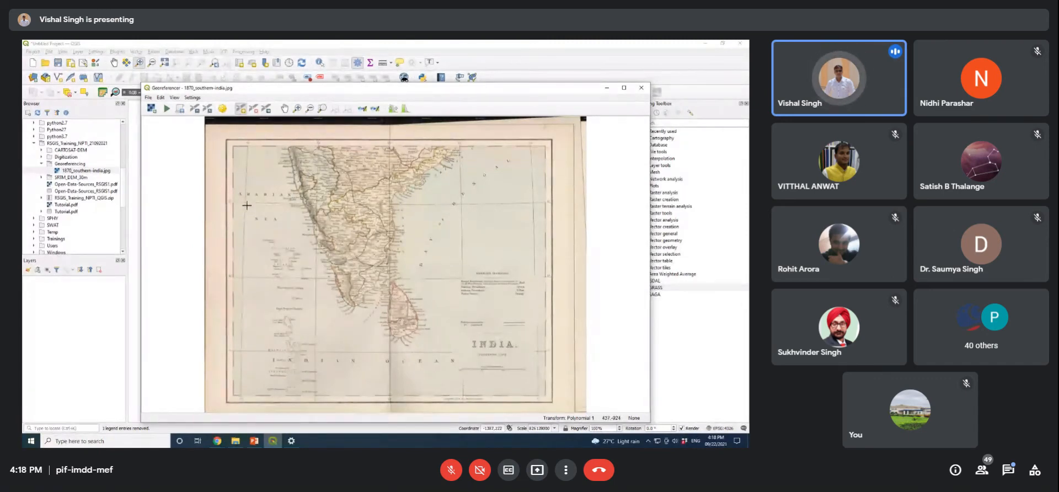
{"action": "scroll", "coordinate": [243, 201], "scroll_direction": "up", "scroll_amount": 1}
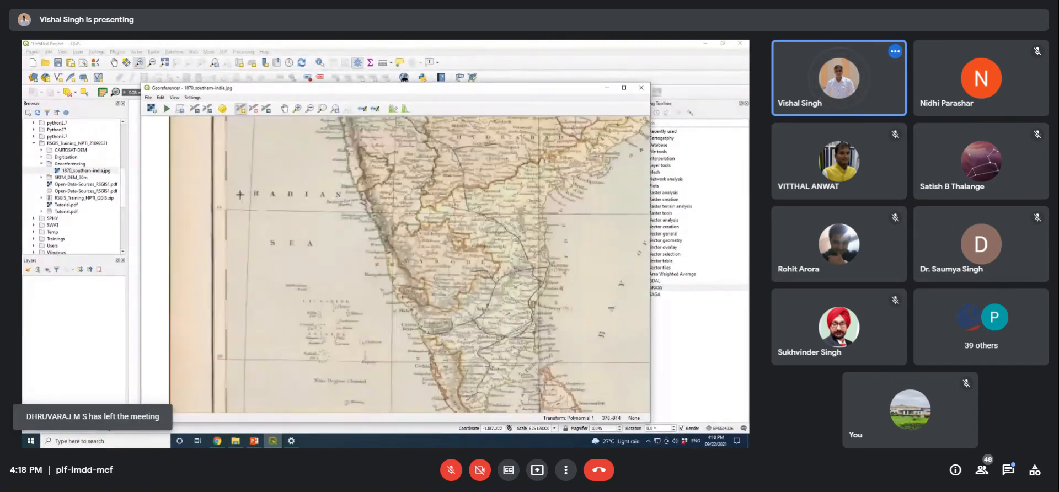
{"action": "left_click", "coordinate": [284, 109]}
{"action": "left_click_drag", "start_coordinate": [270, 119], "coordinate": [273, 196]}
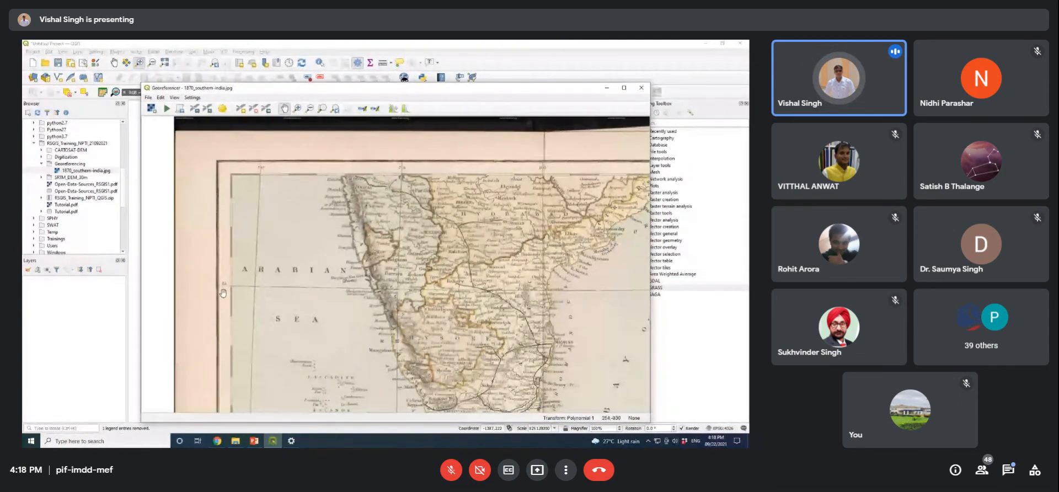
{"action": "left_click", "coordinate": [241, 108]}
{"action": "left_click", "coordinate": [255, 287]}
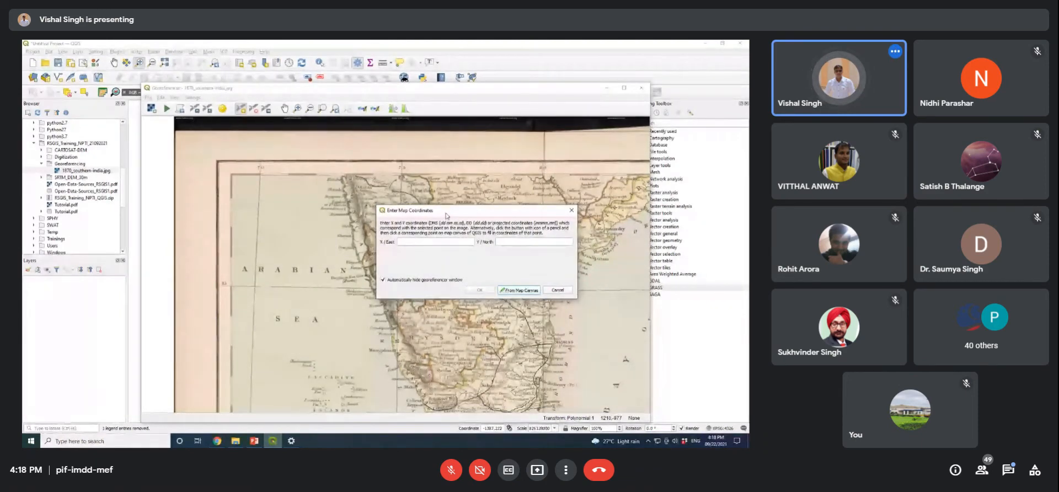
Step: Assign the northwestern control point the map coordinates X 70.0 and Y 15.0
{"action": "left_click_drag", "start_coordinate": [447, 216], "coordinate": [331, 160]}
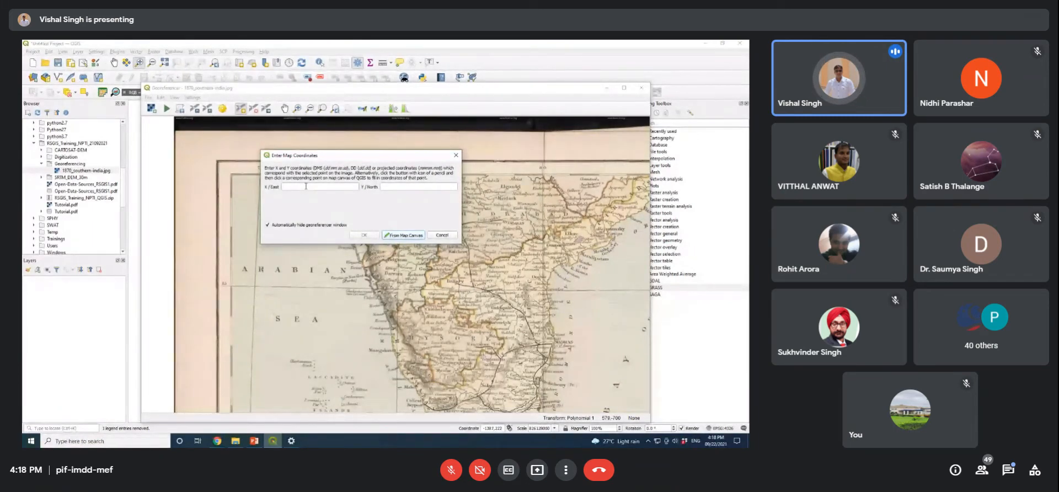
{"action": "left_click_drag", "start_coordinate": [346, 159], "coordinate": [356, 189]}
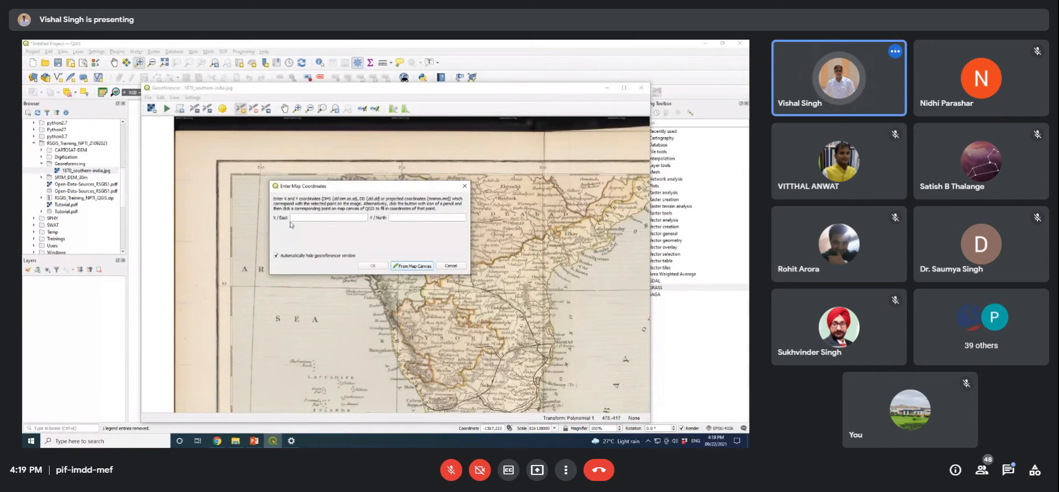
{"action": "left_click", "coordinate": [316, 218]}
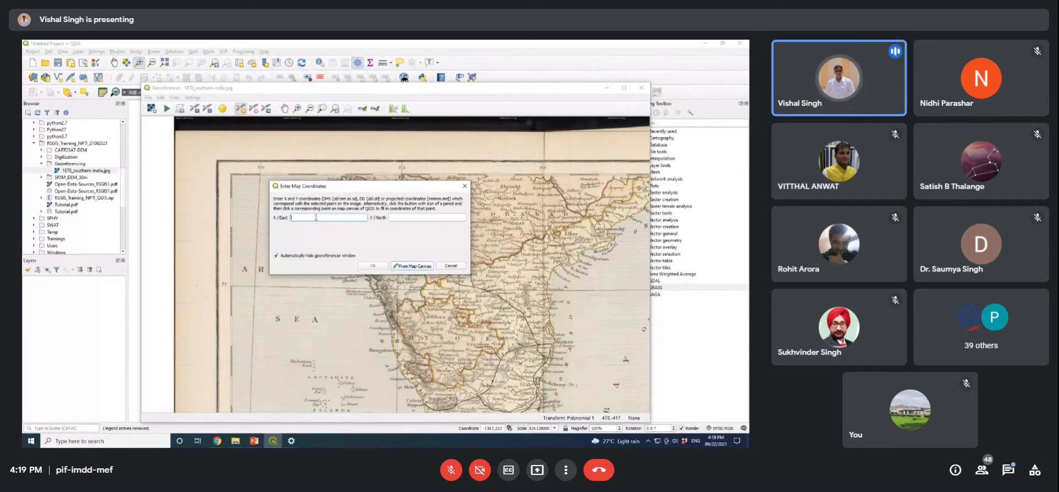
{"action": "type", "text": "70.0"}
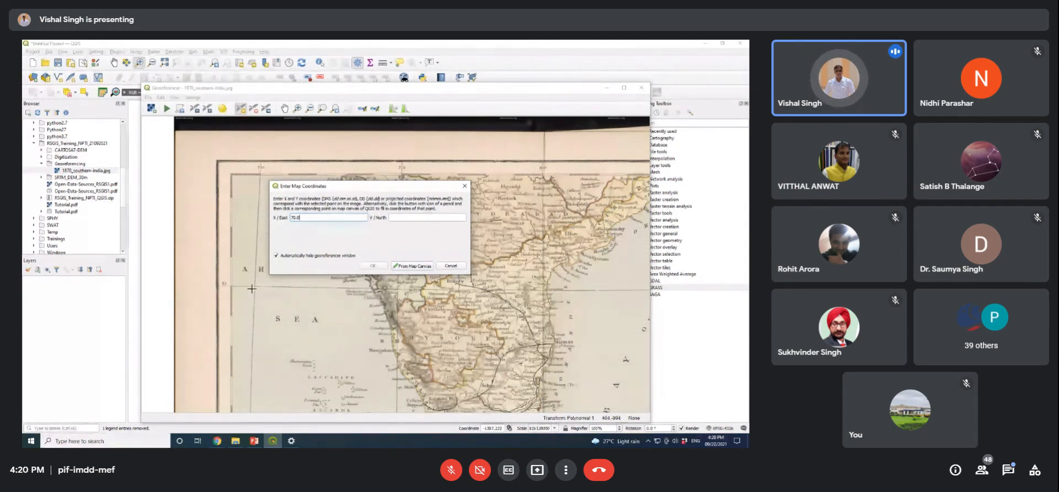
{"action": "left_click", "coordinate": [411, 219]}
{"action": "type", "text": "15.0"}
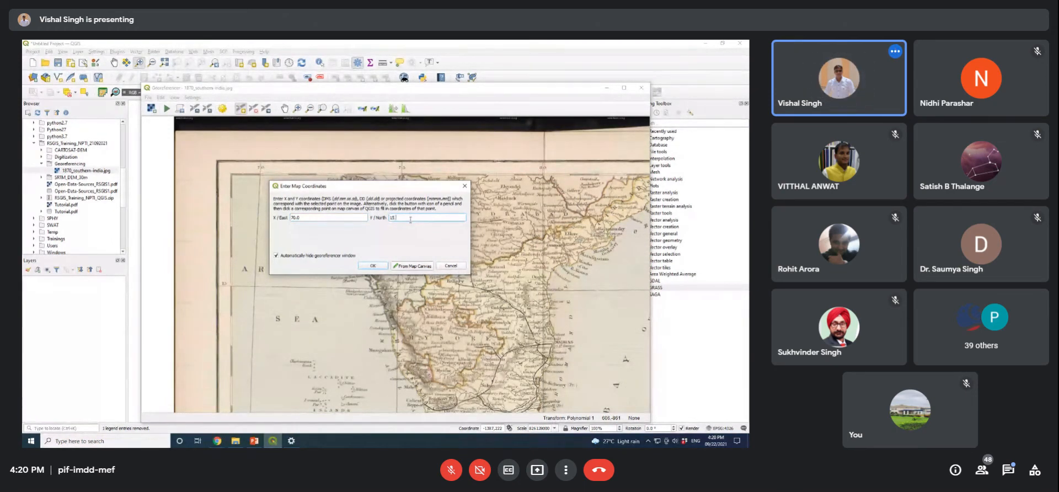
{"action": "left_click", "coordinate": [373, 266]}
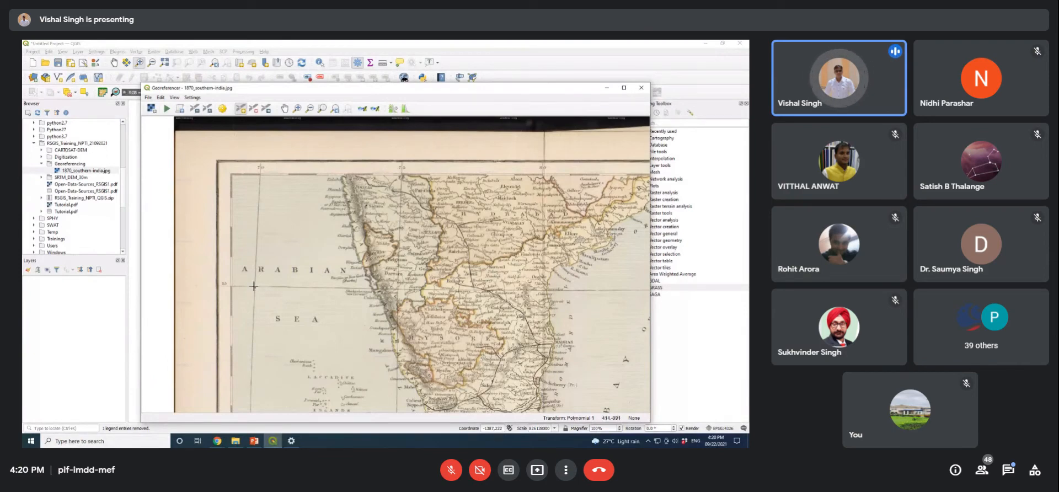
Step: Place a control point at the easternmost graticule intersection in the Bay of Bengal, near the map's northeast corner
{"action": "left_click", "coordinate": [285, 108]}
{"action": "left_click_drag", "start_coordinate": [518, 278], "coordinate": [277, 236]}
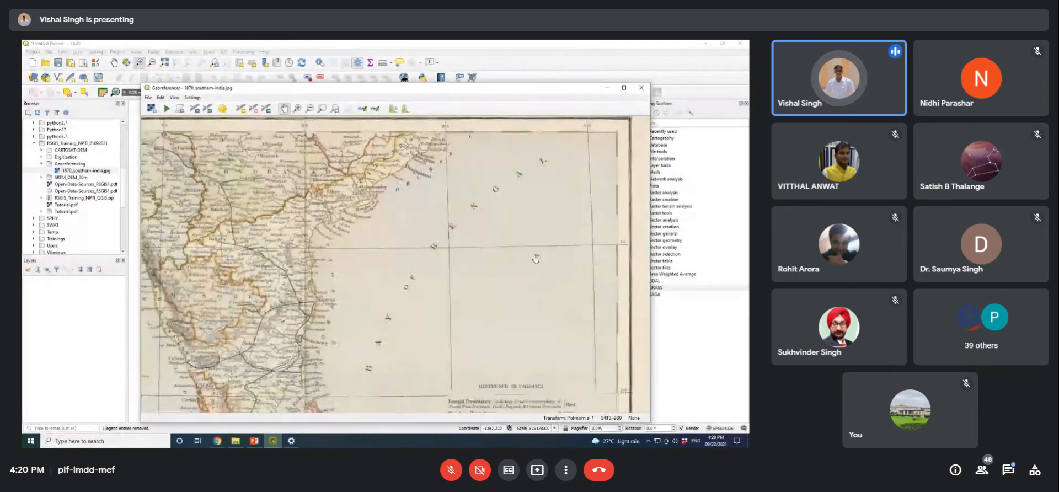
{"action": "left_click_drag", "start_coordinate": [534, 257], "coordinate": [417, 249]}
{"action": "left_click_drag", "start_coordinate": [482, 246], "coordinate": [455, 295]}
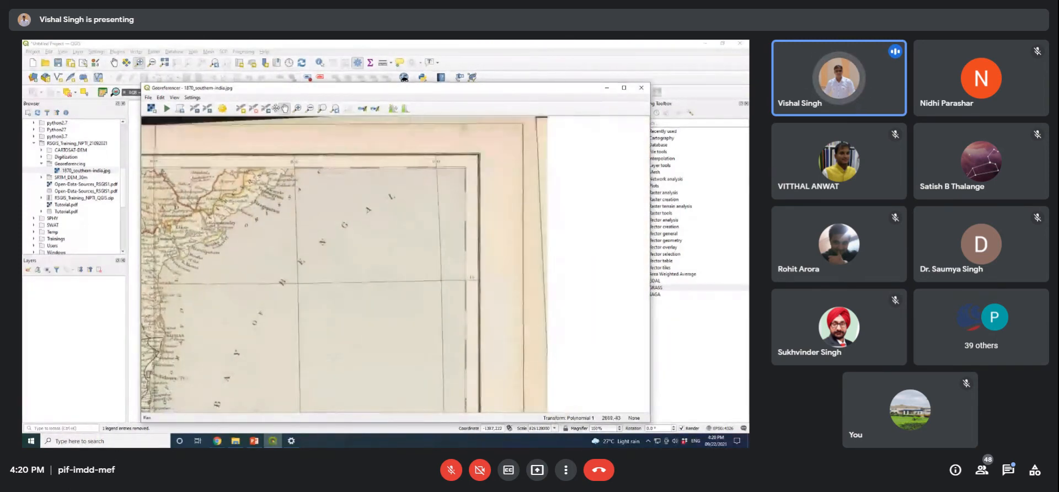
{"action": "left_click", "coordinate": [240, 108]}
{"action": "left_click", "coordinate": [441, 281]}
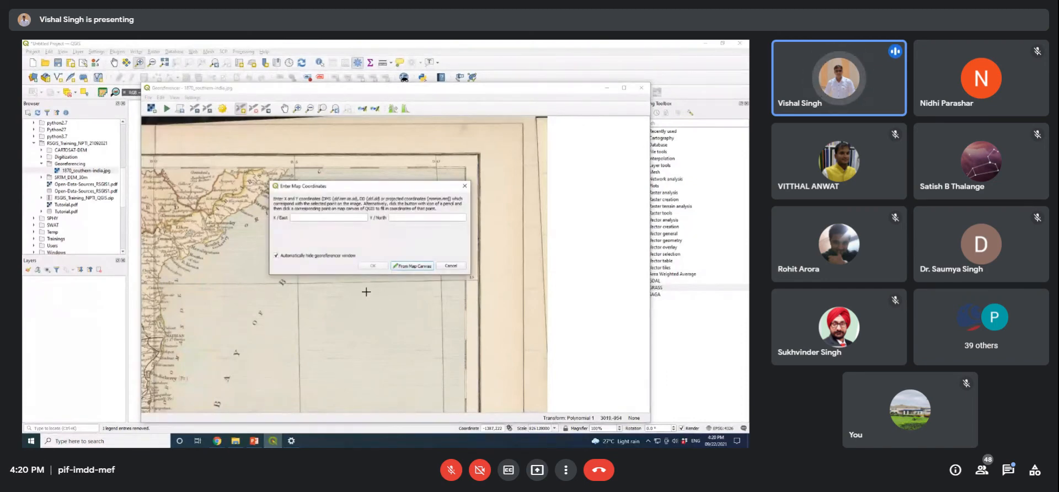
Step: Assign the northeastern control point its map coordinates, with X / East set to 90
{"action": "left_click_drag", "start_coordinate": [332, 190], "coordinate": [192, 200]}
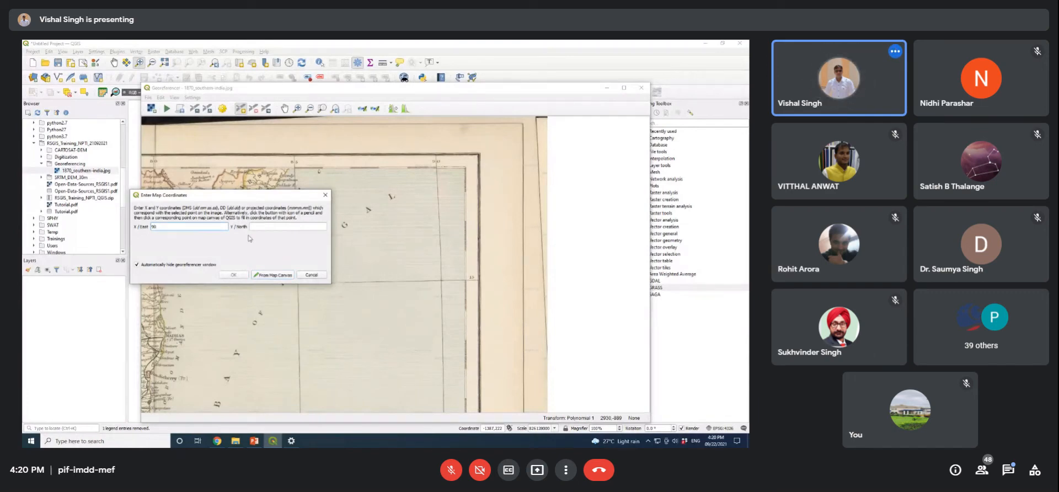
{"action": "left_click", "coordinate": [280, 225]}
{"action": "left_click", "coordinate": [234, 275]}
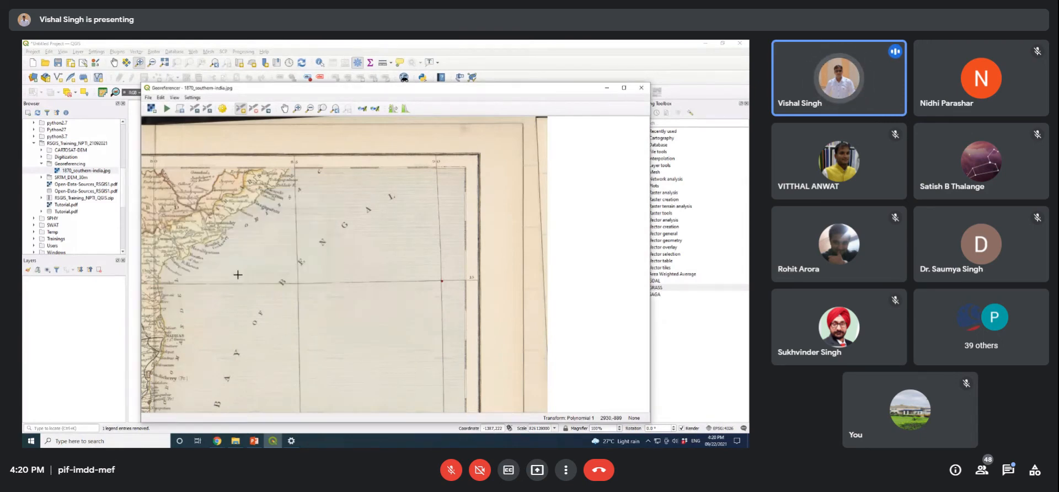
Step: Add a control point at the graticule intersection near the map's southeast corner with coordinates X 90.0 and Y 5.0
{"action": "scroll", "coordinate": [415, 255], "scroll_direction": "down", "scroll_amount": 5}
{"action": "scroll", "coordinate": [418, 273], "scroll_direction": "up", "scroll_amount": 4}
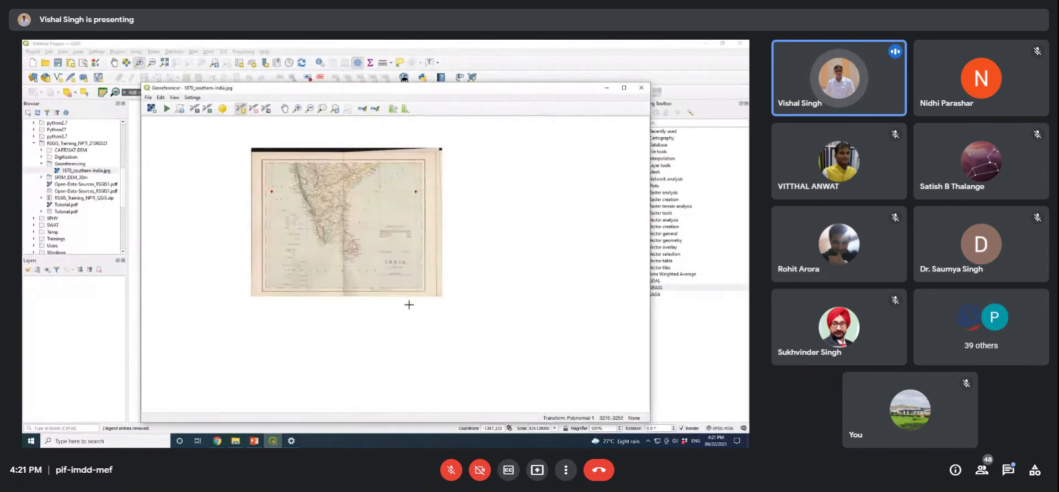
{"action": "scroll", "coordinate": [413, 273], "scroll_direction": "up", "scroll_amount": 2}
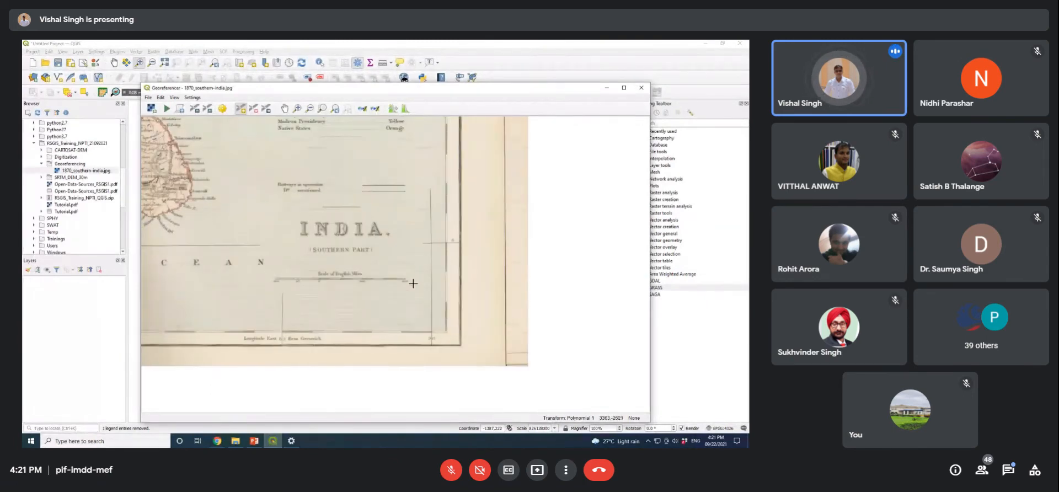
{"action": "left_click", "coordinate": [430, 242]}
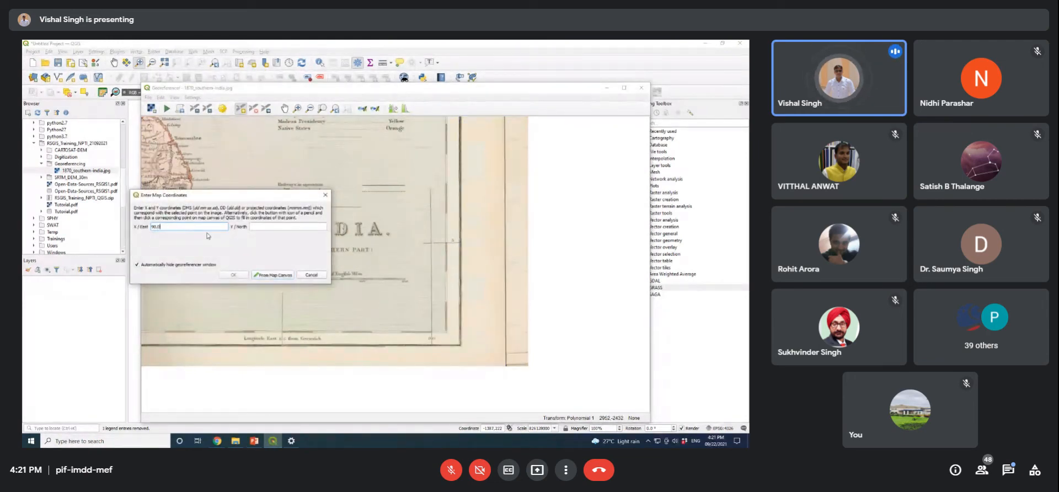
{"action": "left_click", "coordinate": [294, 226]}
{"action": "type", "text": "5.0"}
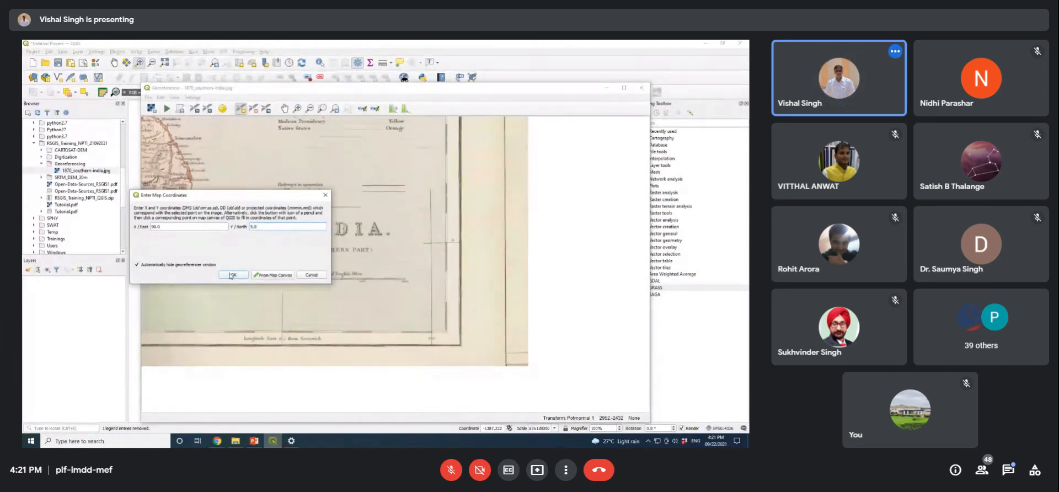
{"action": "left_click", "coordinate": [234, 275]}
Step: Add a control point at the graticule intersection near the map's southwest corner, with X / East set to 70.0 and its latitude as Y
{"action": "left_click_drag", "start_coordinate": [216, 290], "coordinate": [501, 289]}
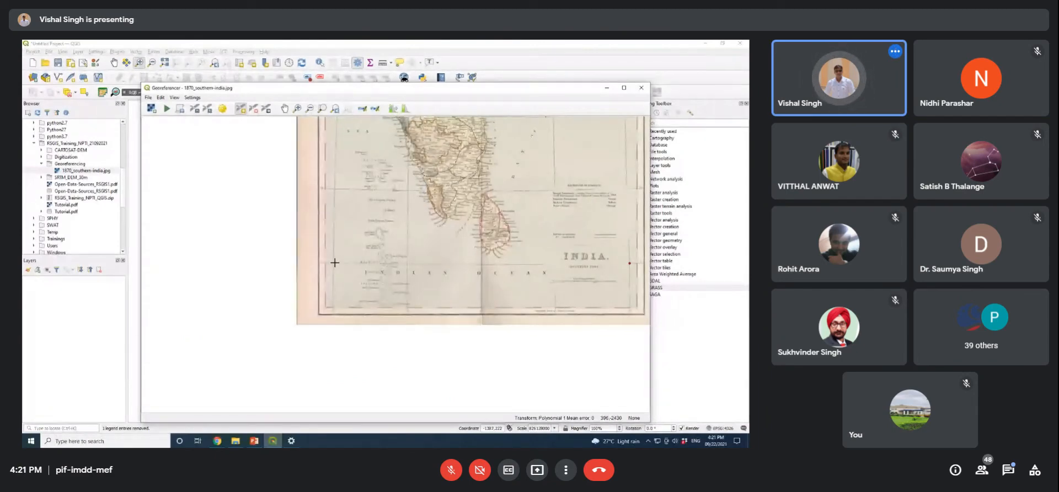
{"action": "scroll", "coordinate": [334, 262], "scroll_direction": "up", "scroll_amount": 3}
{"action": "left_click", "coordinate": [329, 264]}
{"action": "left_click_drag", "start_coordinate": [229, 196], "coordinate": [202, 203]}
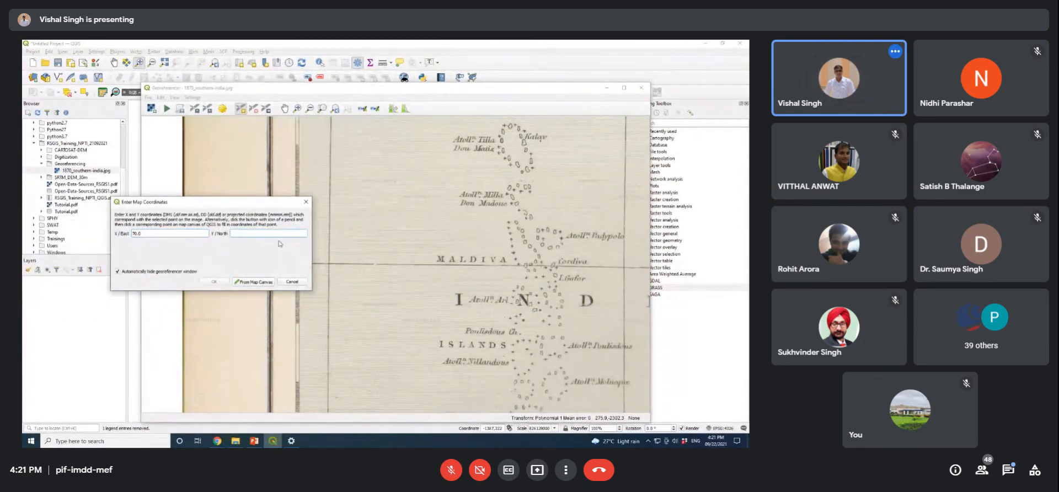
{"action": "left_click", "coordinate": [214, 282]}
Step: Run the georeferencing of the scanned map with the four placed control points to write the output raster
{"action": "scroll", "coordinate": [419, 248], "scroll_direction": "down", "scroll_amount": 5}
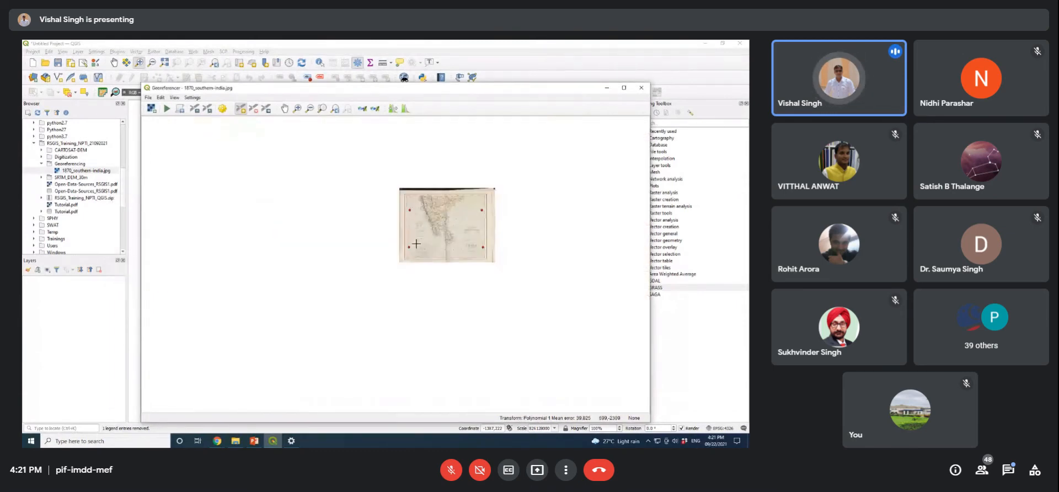
{"action": "scroll", "coordinate": [421, 210], "scroll_direction": "up", "scroll_amount": 1}
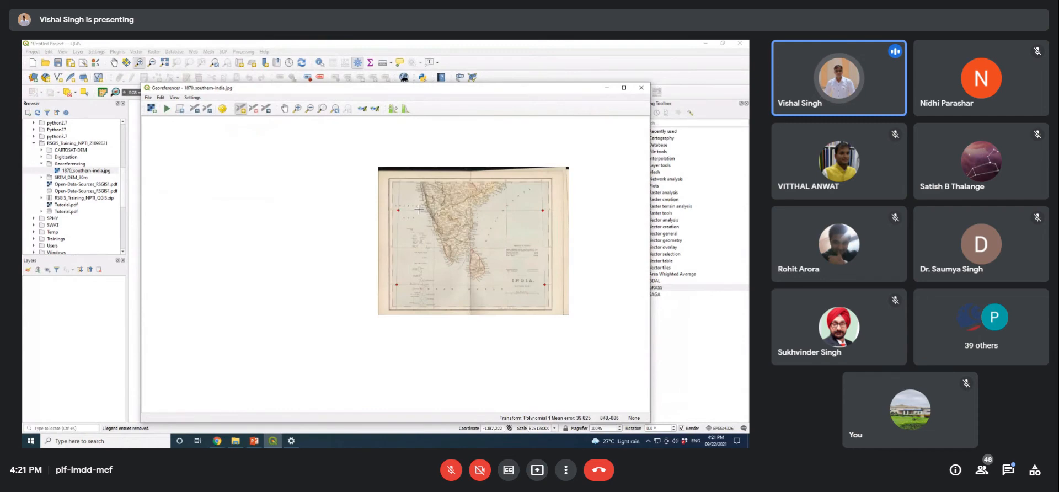
{"action": "scroll", "coordinate": [419, 210], "scroll_direction": "up", "scroll_amount": 2}
{"action": "scroll", "coordinate": [386, 178], "scroll_direction": "down", "scroll_amount": 1}
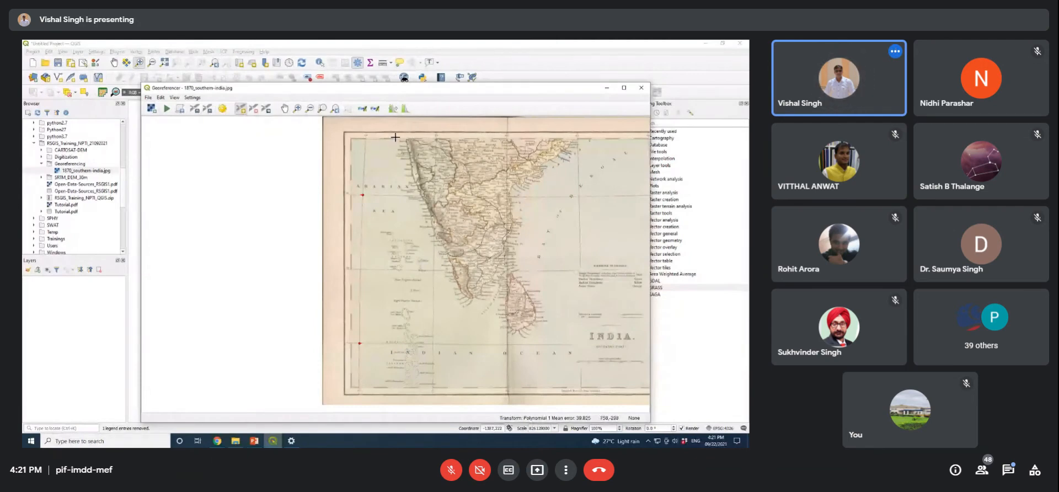
{"action": "left_click_drag", "start_coordinate": [561, 285], "coordinate": [391, 288]}
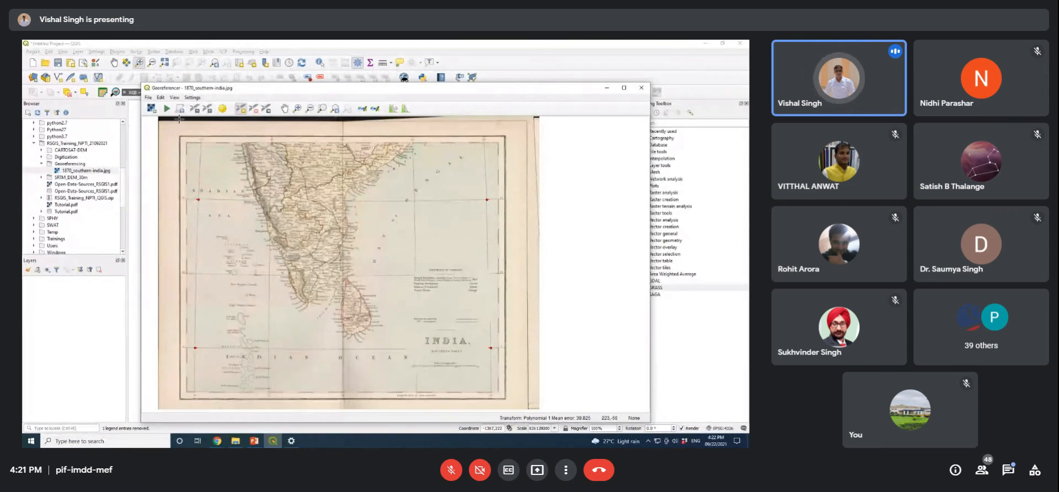
{"action": "left_click", "coordinate": [147, 100]}
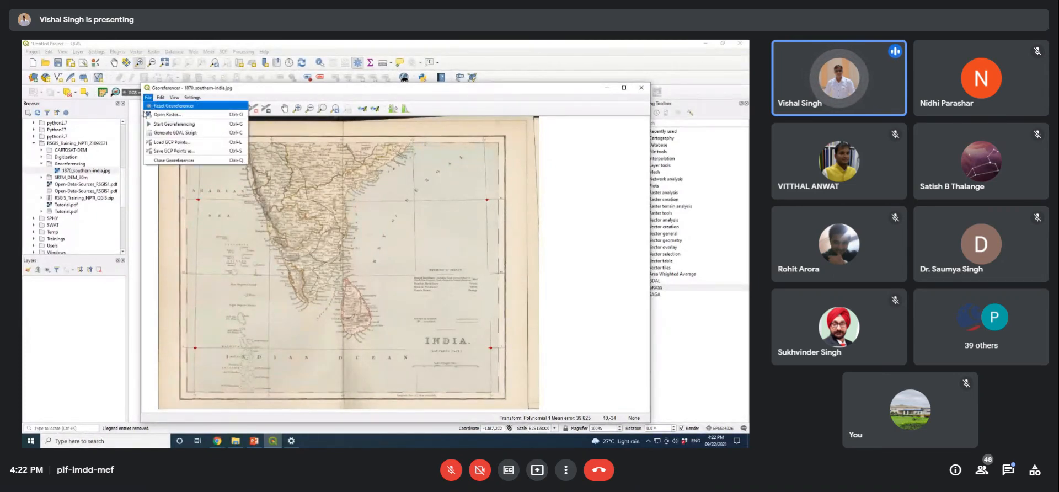
{"action": "left_click", "coordinate": [167, 128]}
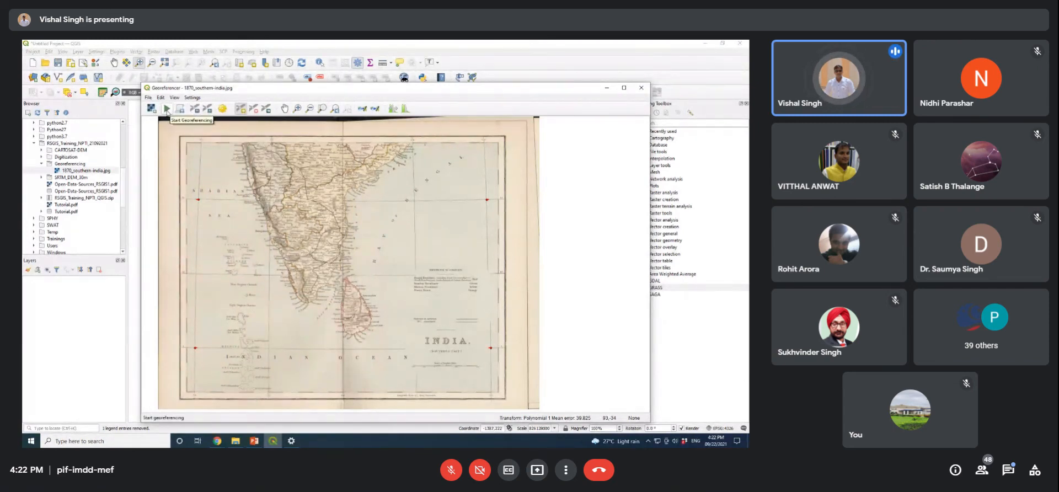
{"action": "left_click", "coordinate": [148, 98]}
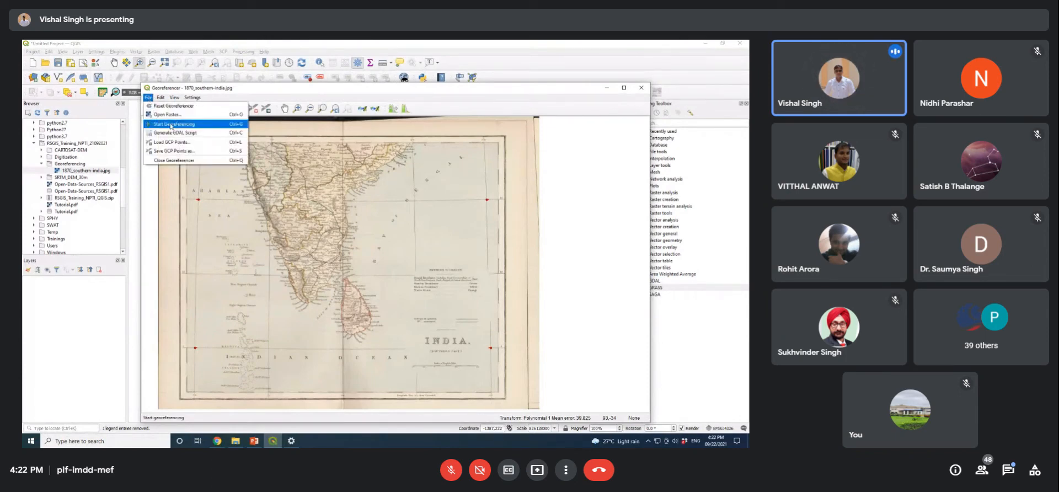
{"action": "left_click", "coordinate": [171, 125]}
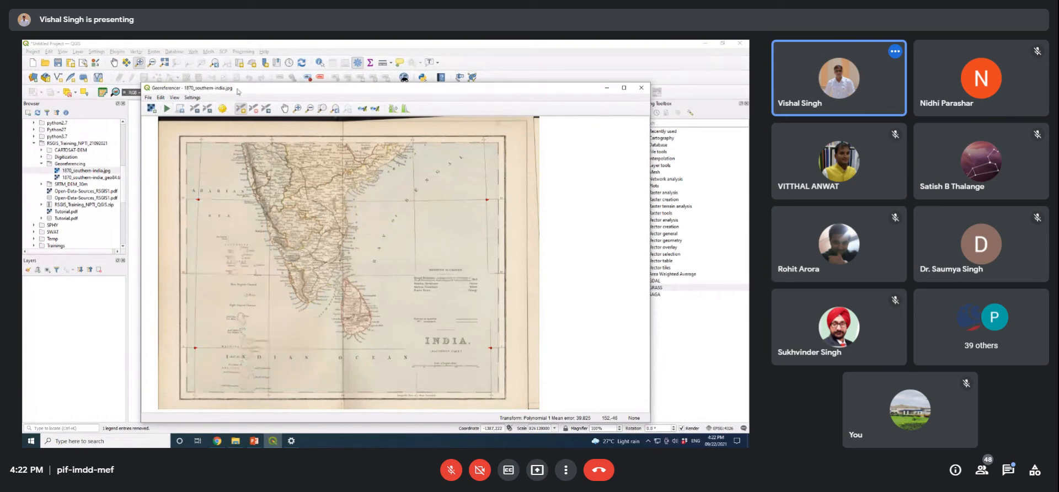
Step: Save the control points as 1870_southern-india_gcps in the Georeferencing folder and close the Georeferencer
{"action": "left_click_drag", "start_coordinate": [244, 90], "coordinate": [238, 69]}
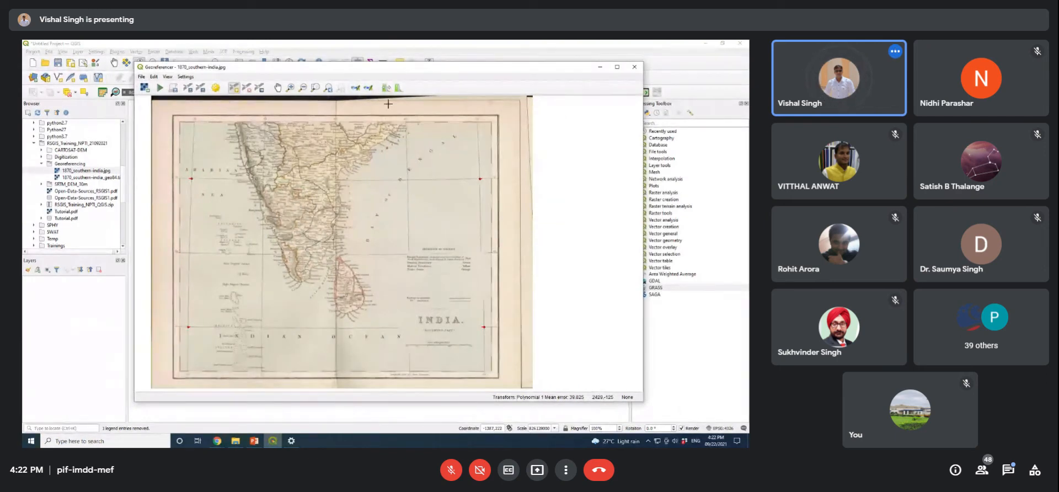
{"action": "left_click", "coordinate": [142, 77]}
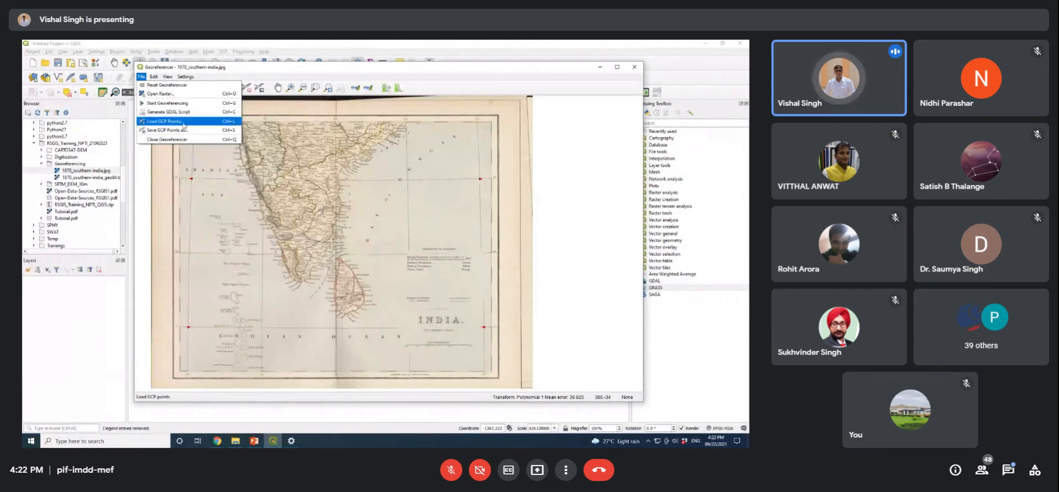
{"action": "left_click", "coordinate": [284, 70]}
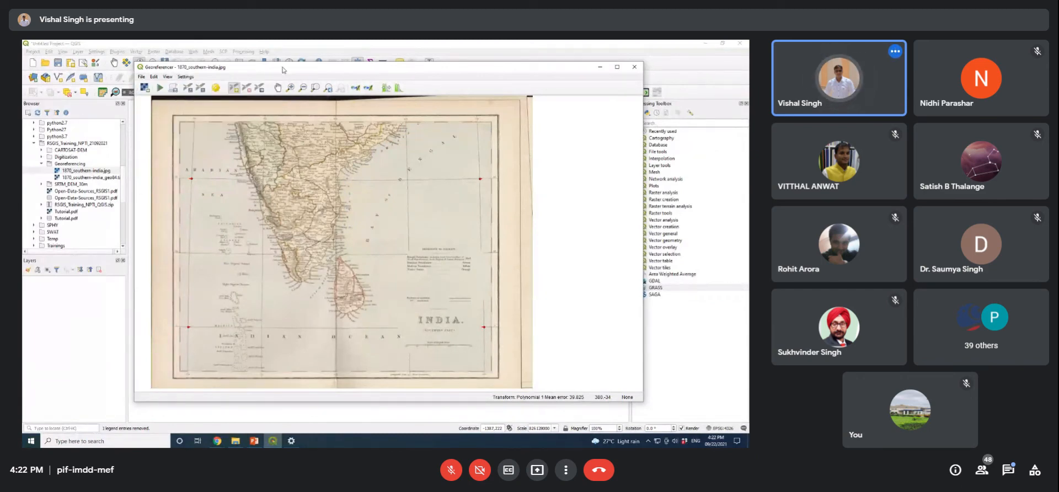
{"action": "left_click", "coordinate": [141, 76]}
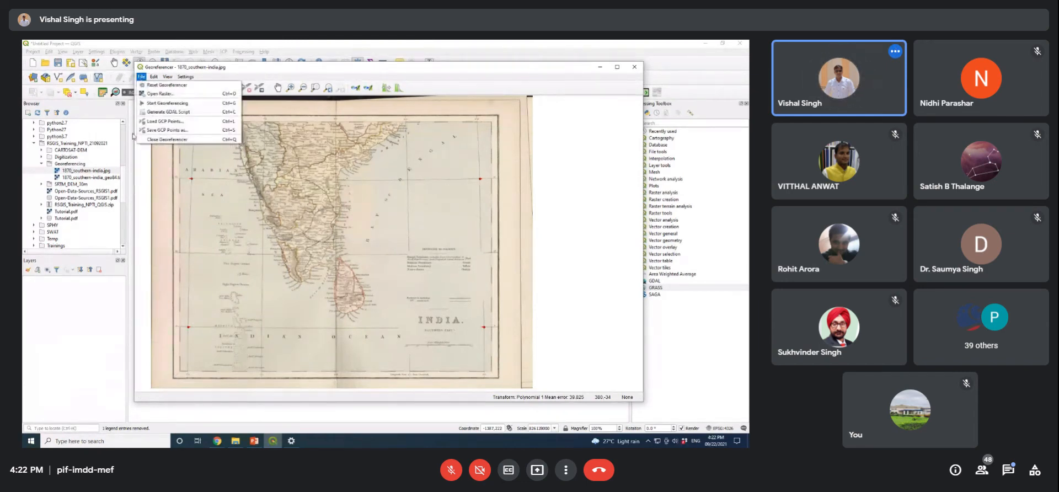
{"action": "left_click", "coordinate": [161, 133]}
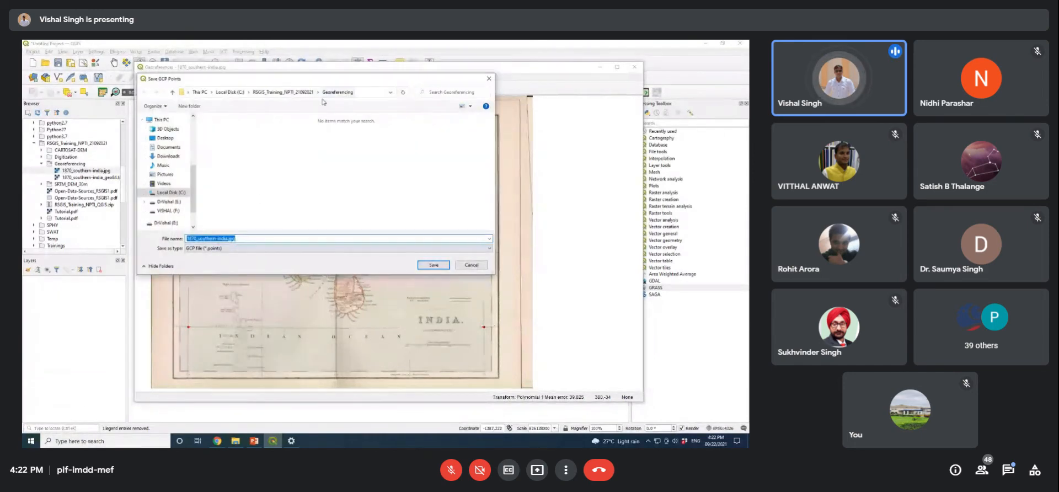
{"action": "left_click", "coordinate": [210, 237]}
{"action": "left_click_drag", "start_coordinate": [227, 238], "coordinate": [175, 236]}
{"action": "left_click", "coordinate": [229, 239]}
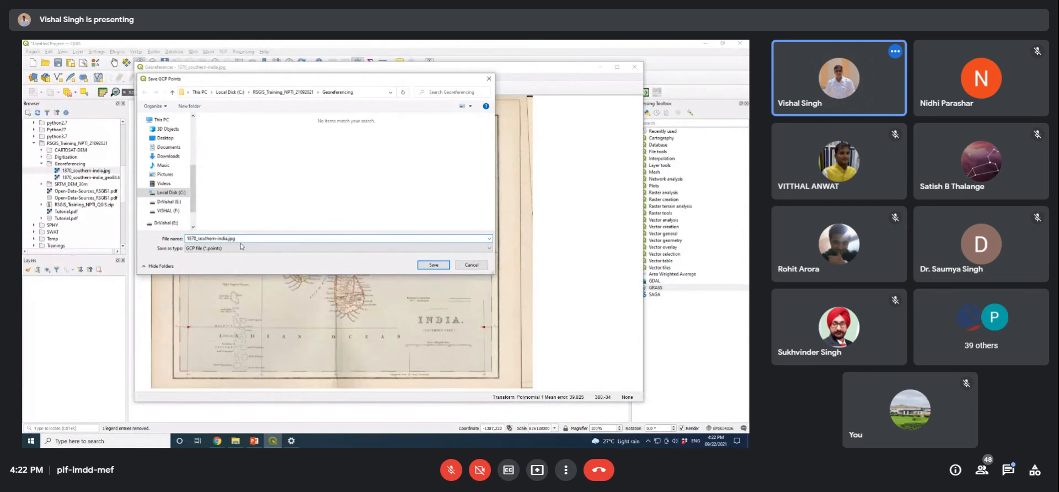
{"action": "key", "text": "BackSpace"}
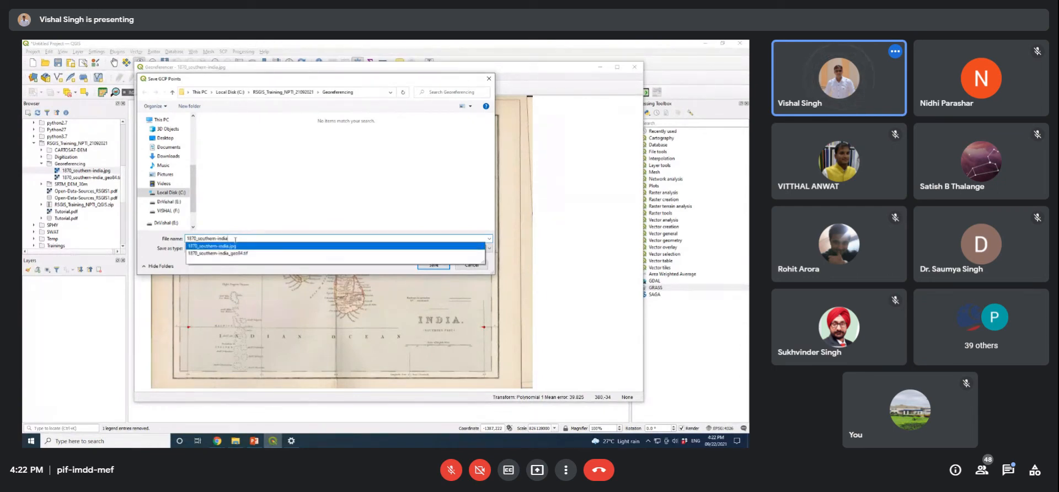
{"action": "type", "text": "_g"}
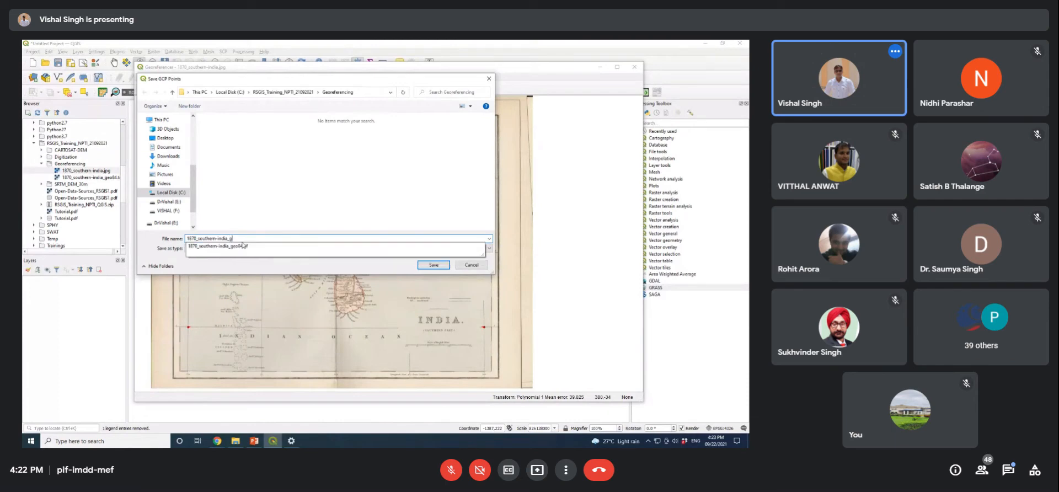
{"action": "type", "text": "cps"}
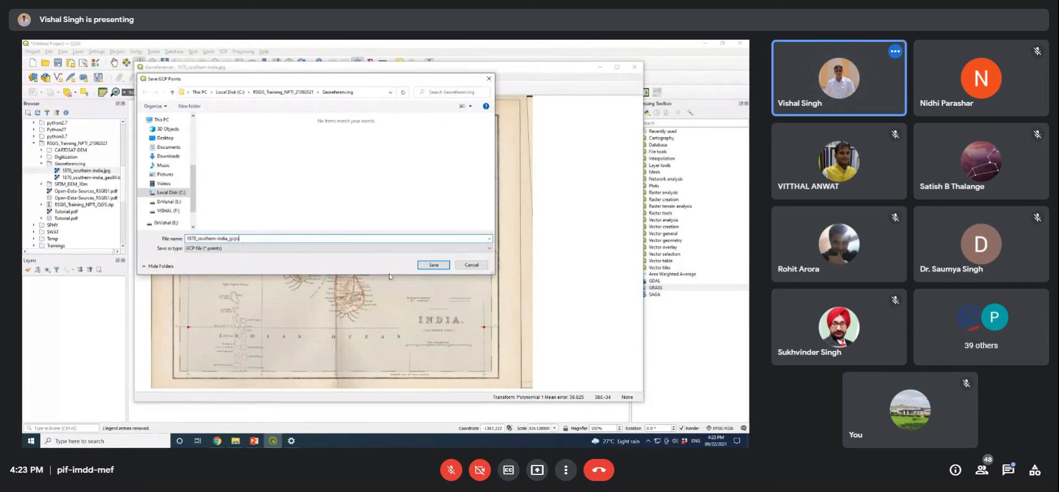
{"action": "left_click", "coordinate": [431, 266]}
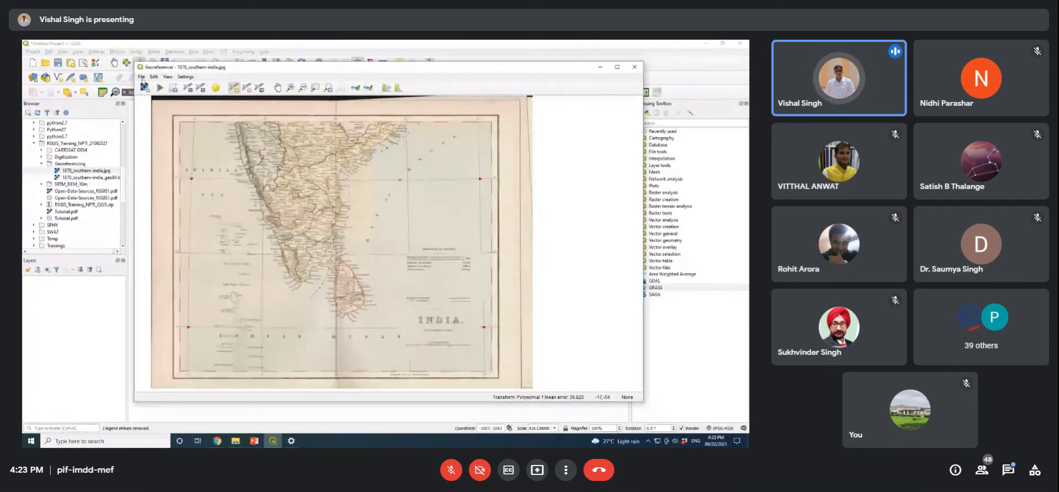
{"action": "left_click", "coordinate": [634, 67]}
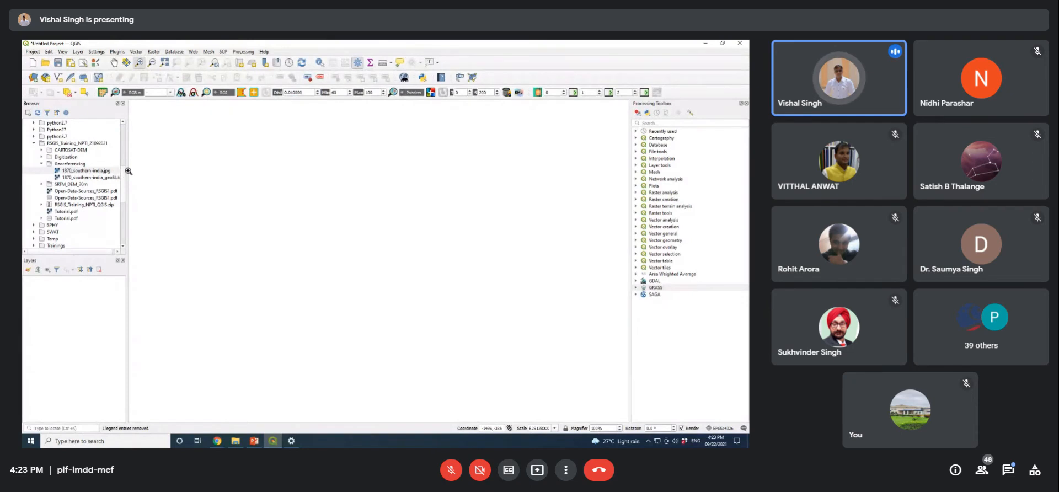
Step: Add the georeferenced raster 1870_southern-india_geo84.tif from the RSGIS training data's Georeferencing folder to the map canvas
{"action": "left_click_drag", "start_coordinate": [127, 168], "coordinate": [157, 167]}
{"action": "scroll", "coordinate": [87, 181], "scroll_direction": "up", "scroll_amount": 4}
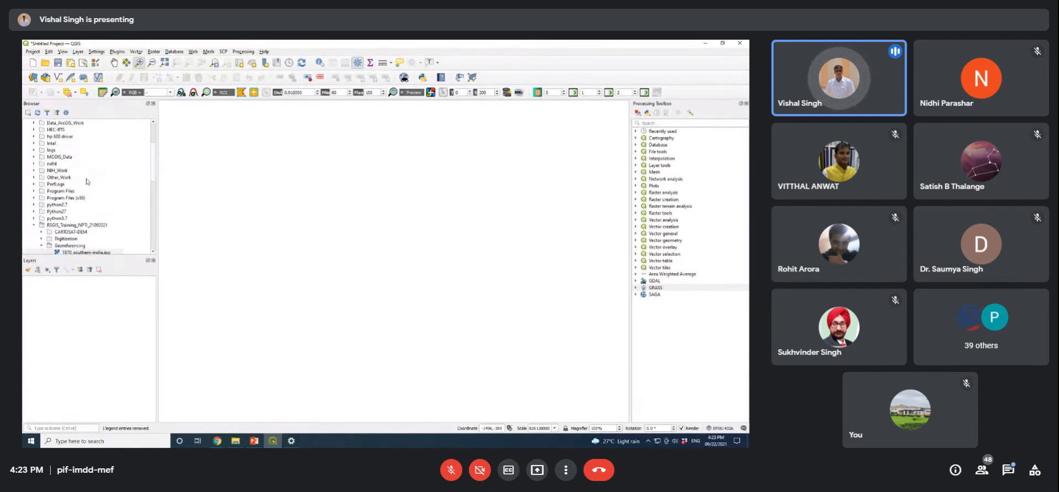
{"action": "scroll", "coordinate": [86, 181], "scroll_direction": "down", "scroll_amount": 2}
{"action": "left_click", "coordinate": [34, 184]}
{"action": "scroll", "coordinate": [50, 191], "scroll_direction": "up", "scroll_amount": 5}
{"action": "left_click", "coordinate": [46, 145]}
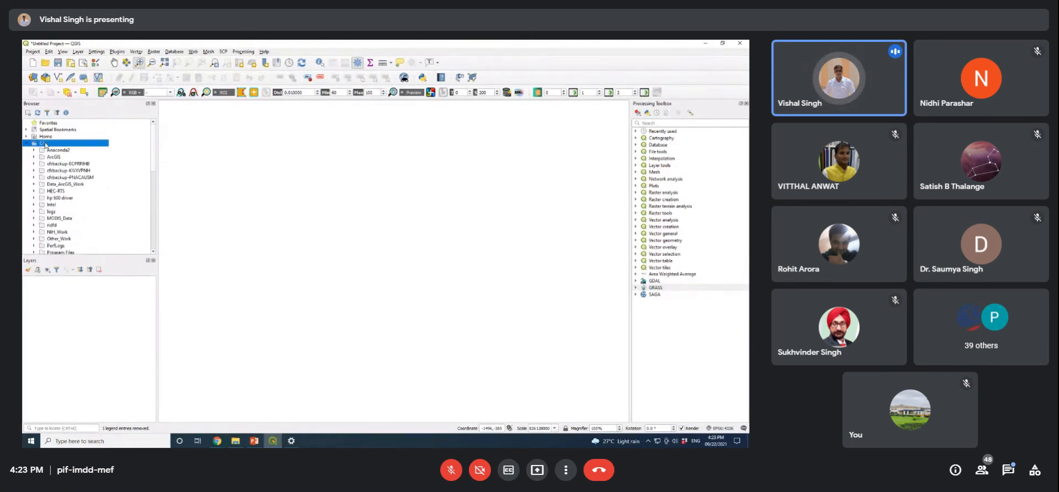
{"action": "scroll", "coordinate": [66, 187], "scroll_direction": "down", "scroll_amount": 4}
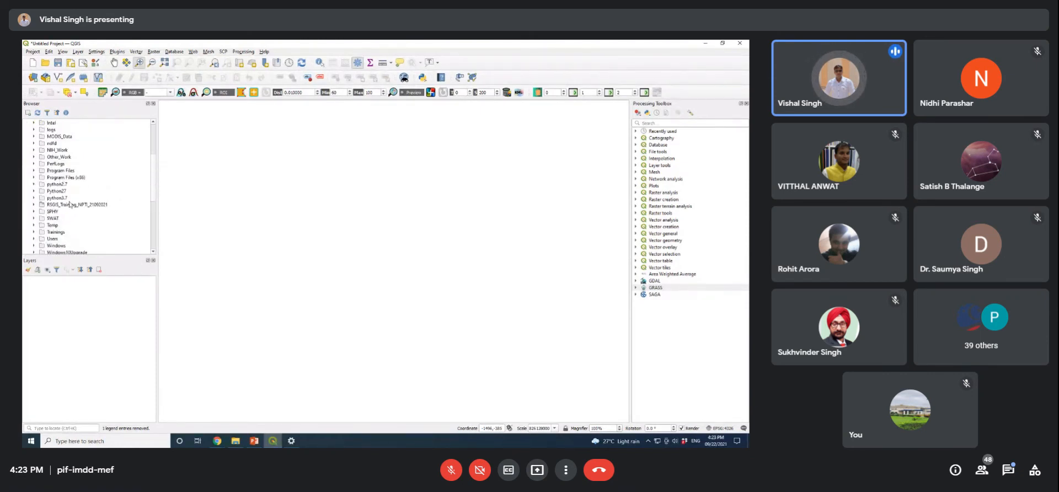
{"action": "double_click", "coordinate": [75, 204]}
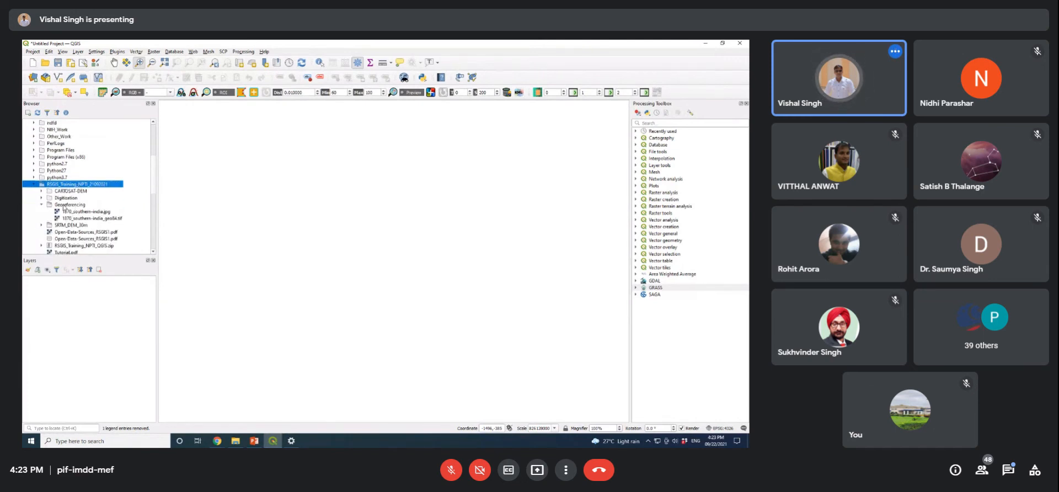
{"action": "double_click", "coordinate": [70, 205]}
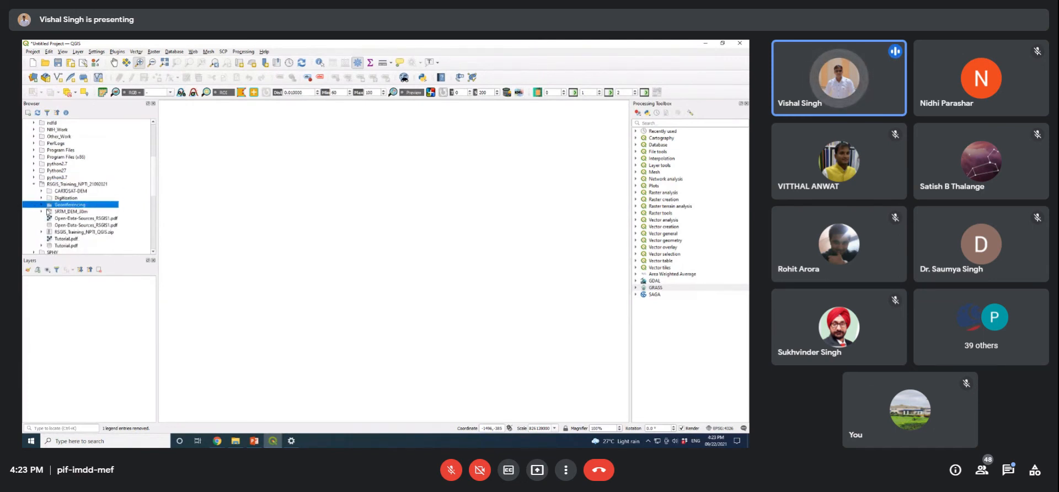
{"action": "double_click", "coordinate": [49, 205]}
{"action": "left_click", "coordinate": [91, 219]}
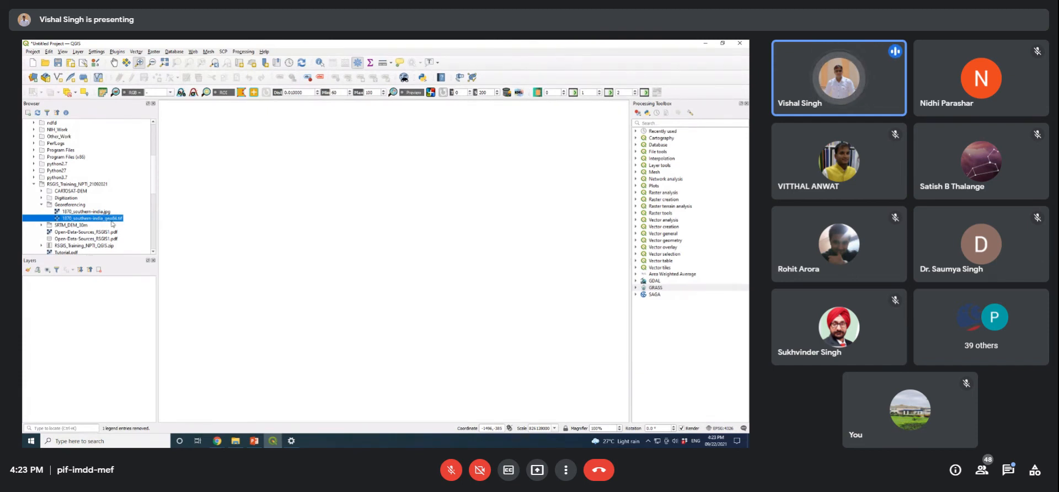
{"action": "left_click_drag", "start_coordinate": [98, 223], "coordinate": [312, 213]}
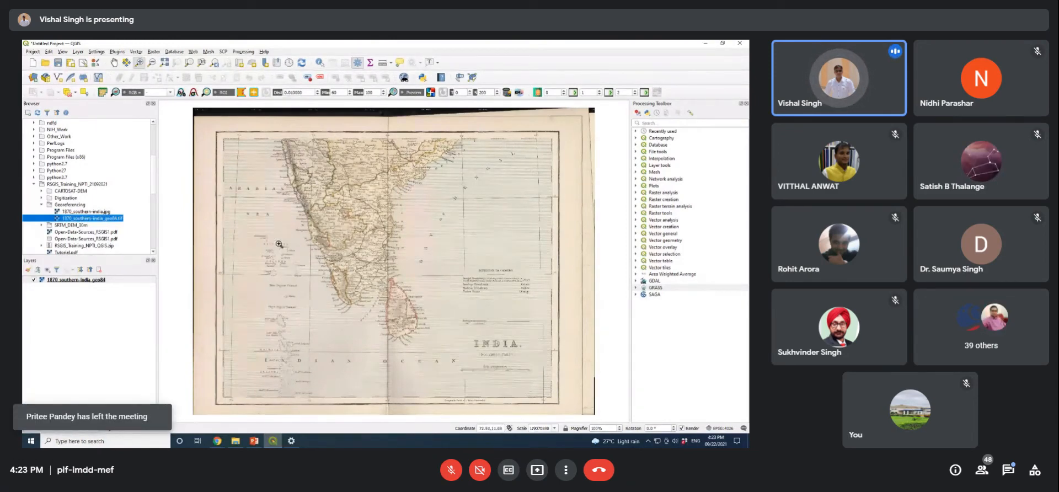
Step: Review the information and the assigned coordinate reference system in the georeferenced layer's properties
{"action": "left_click", "coordinate": [67, 281]}
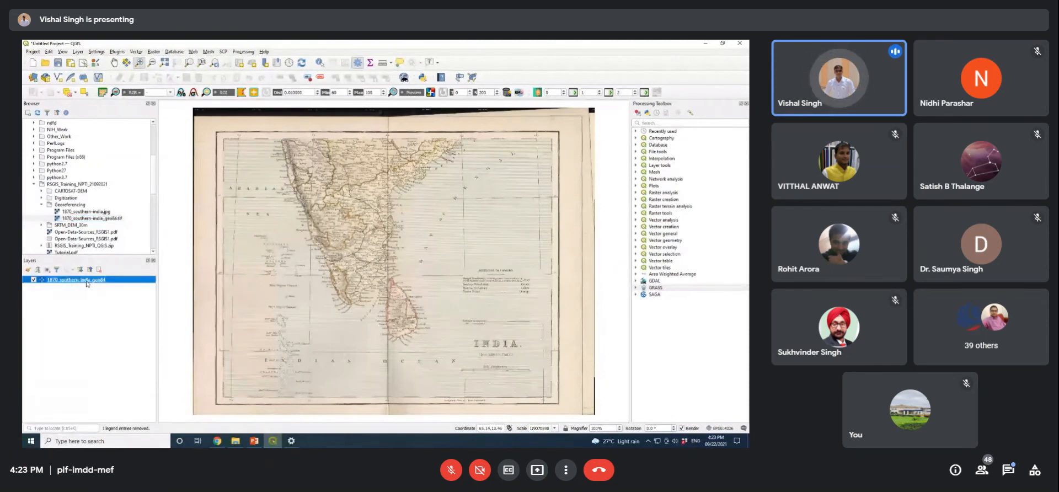
{"action": "right_click", "coordinate": [92, 283]}
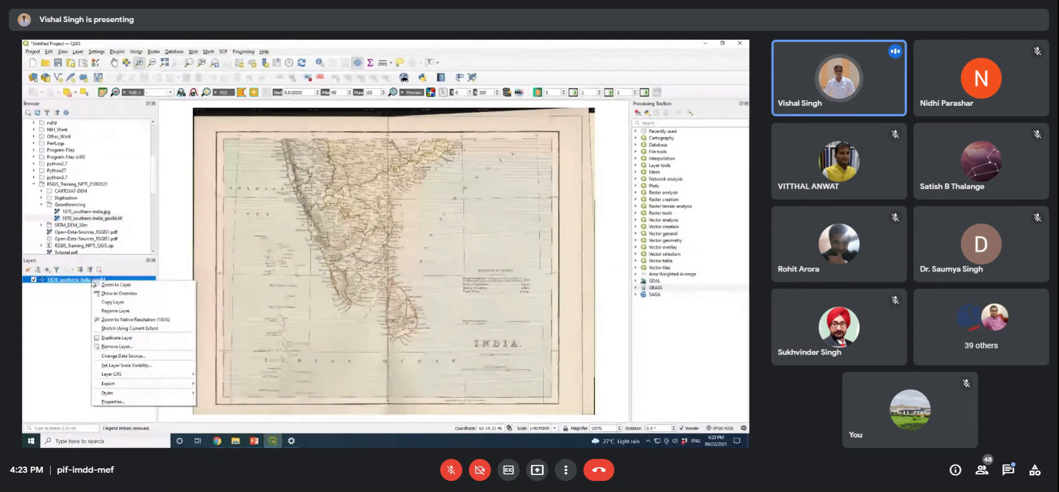
{"action": "left_click", "coordinate": [122, 402]}
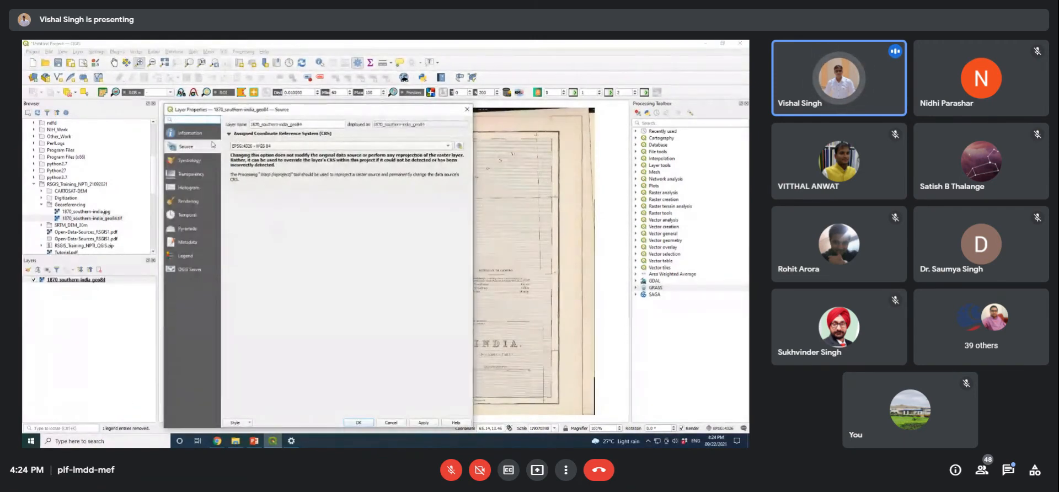
{"action": "left_click", "coordinate": [198, 133]}
{"action": "left_click", "coordinate": [195, 148]}
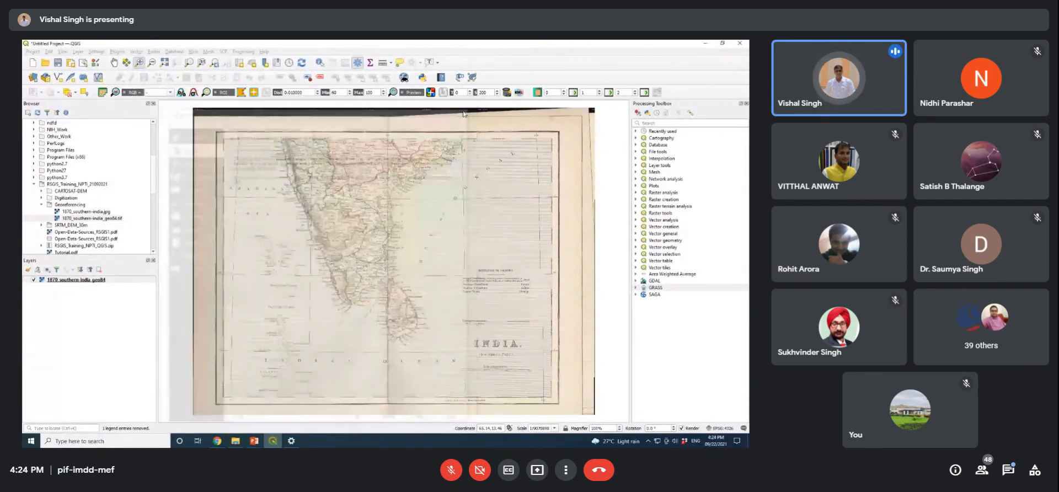
{"action": "left_click", "coordinate": [467, 110]}
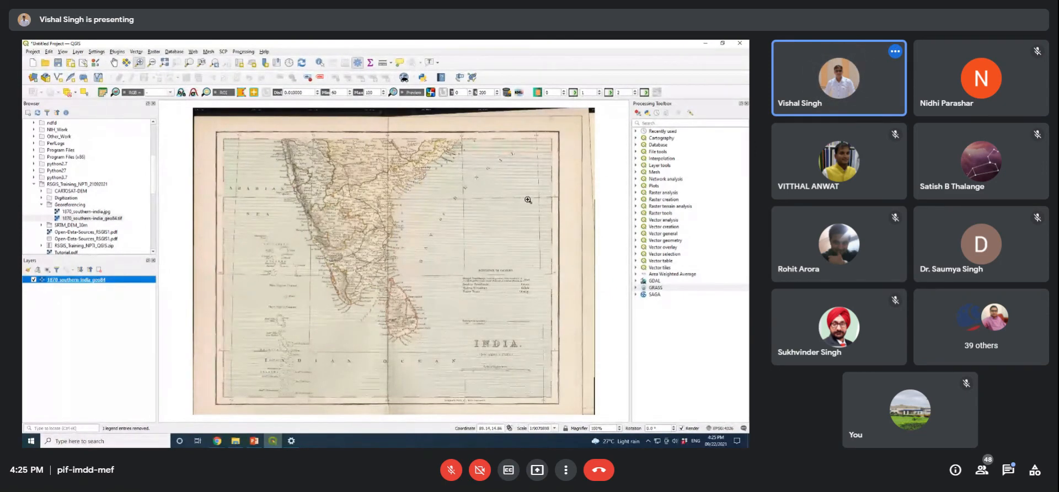
{"action": "left_click", "coordinate": [558, 200]}
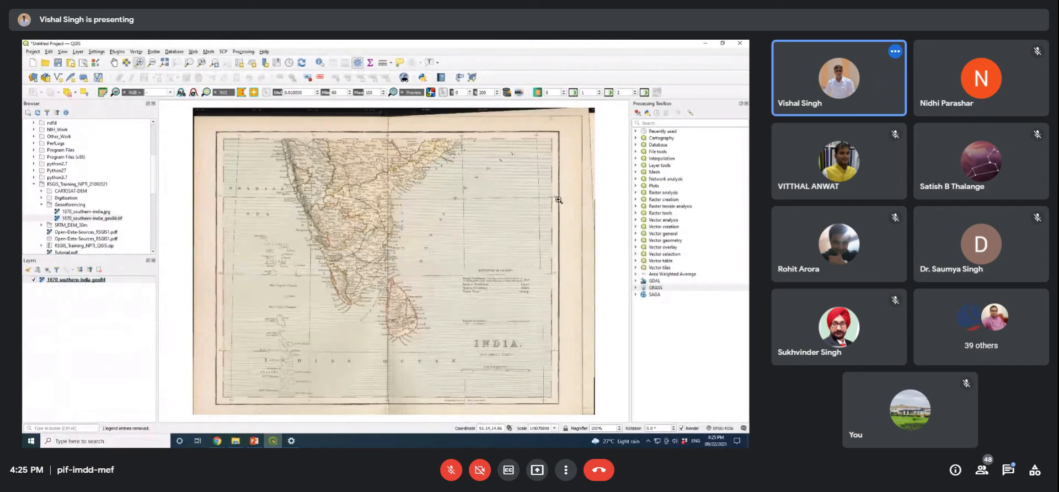
{"action": "right_click", "coordinate": [282, 254]}
{"action": "scroll", "coordinate": [263, 279], "scroll_direction": "down", "scroll_amount": 5}
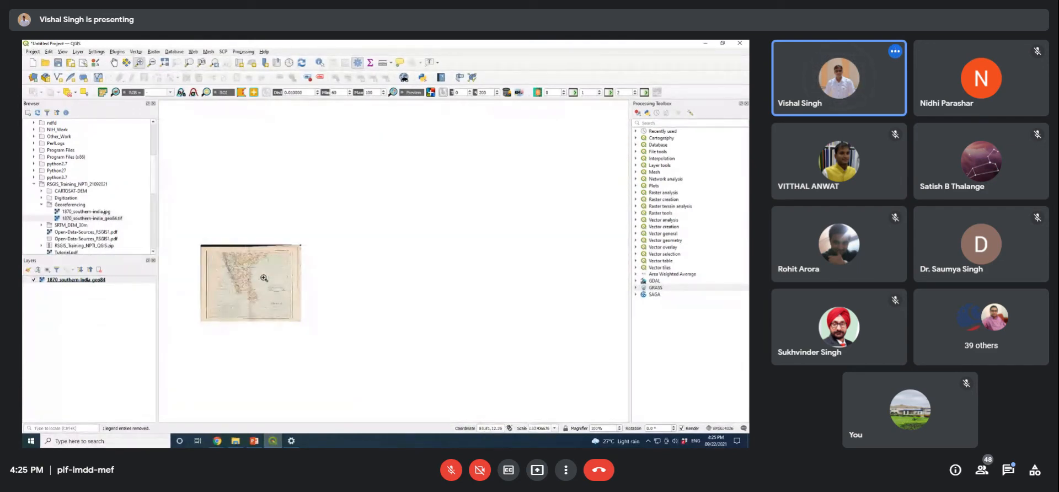
Step: Examine the full extent and borders of the georeferenced southern India map on the canvas
{"action": "scroll", "coordinate": [264, 278], "scroll_direction": "up", "scroll_amount": 1}
{"action": "left_click_drag", "start_coordinate": [236, 284], "coordinate": [352, 247]}
{"action": "scroll", "coordinate": [352, 248], "scroll_direction": "up", "scroll_amount": 2}
{"action": "scroll", "coordinate": [353, 247], "scroll_direction": "down", "scroll_amount": 2}
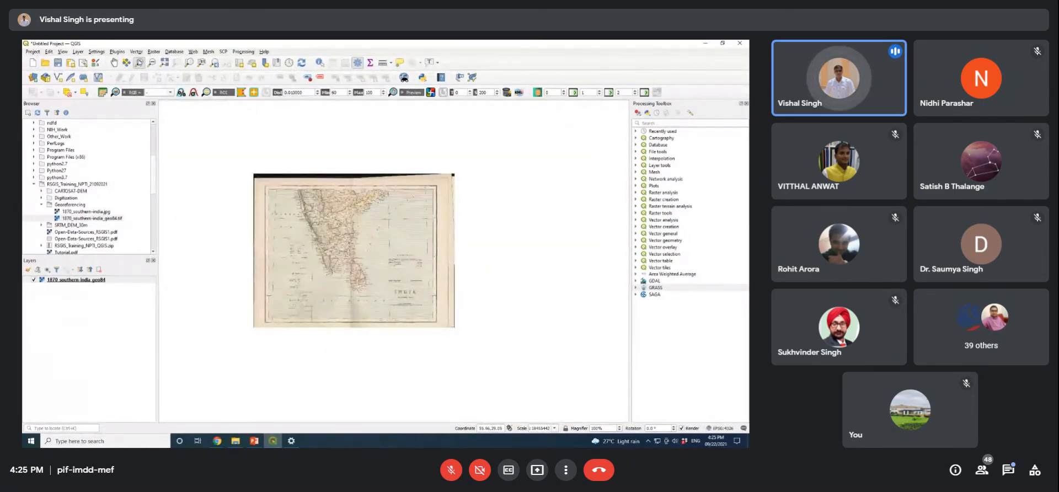
{"action": "left_click_drag", "start_coordinate": [220, 166], "coordinate": [530, 366]}
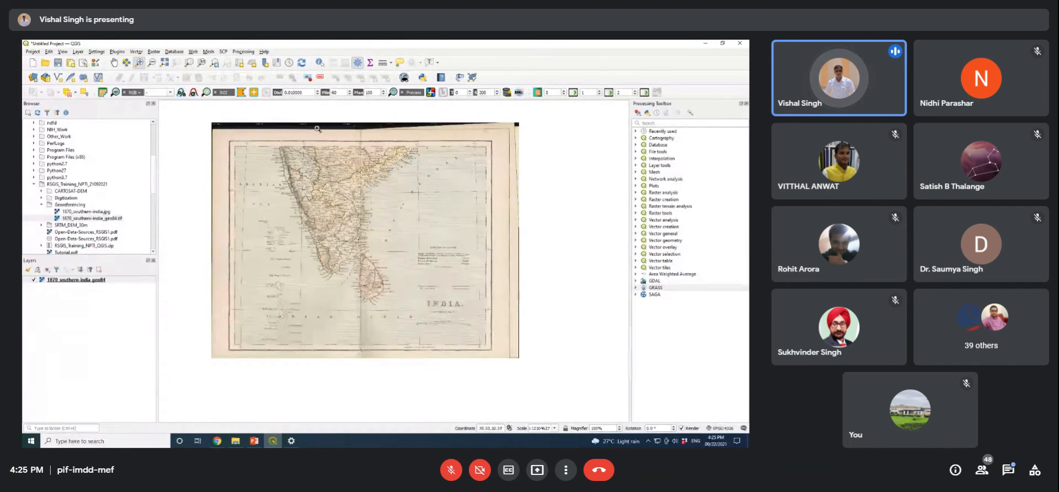
{"action": "left_click_drag", "start_coordinate": [317, 129], "coordinate": [328, 152]}
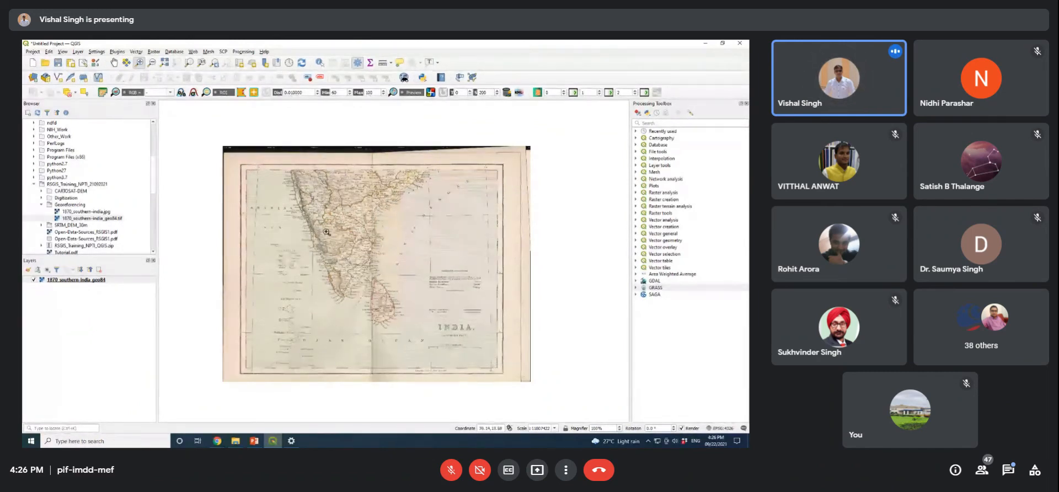
Step: Inspect the georeferenced map up close from Mysore through Madura and the Gulf of Manar to Cochin and Pondicherry
{"action": "scroll", "coordinate": [327, 232], "scroll_direction": "up", "scroll_amount": 5}
{"action": "scroll", "coordinate": [326, 232], "scroll_direction": "down", "scroll_amount": 2}
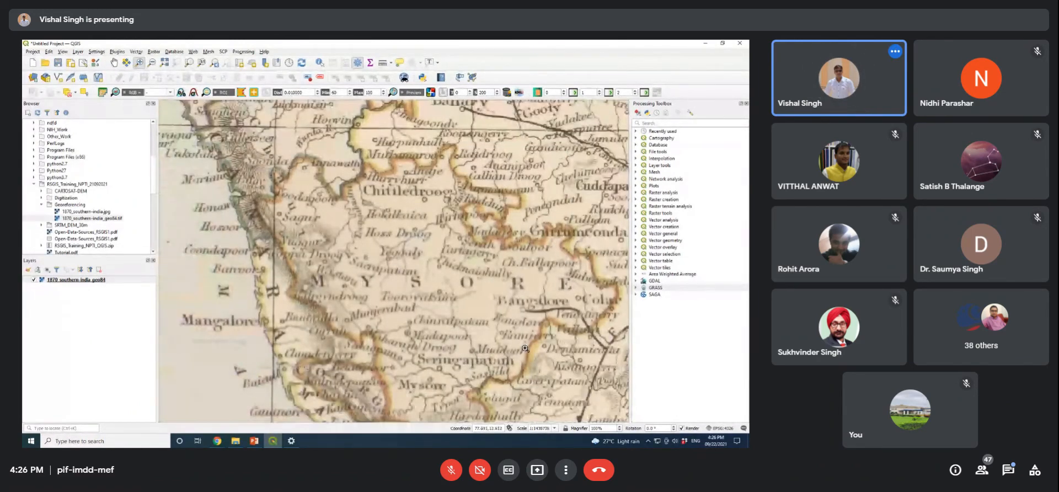
{"action": "left_click_drag", "start_coordinate": [518, 359], "coordinate": [386, 237]}
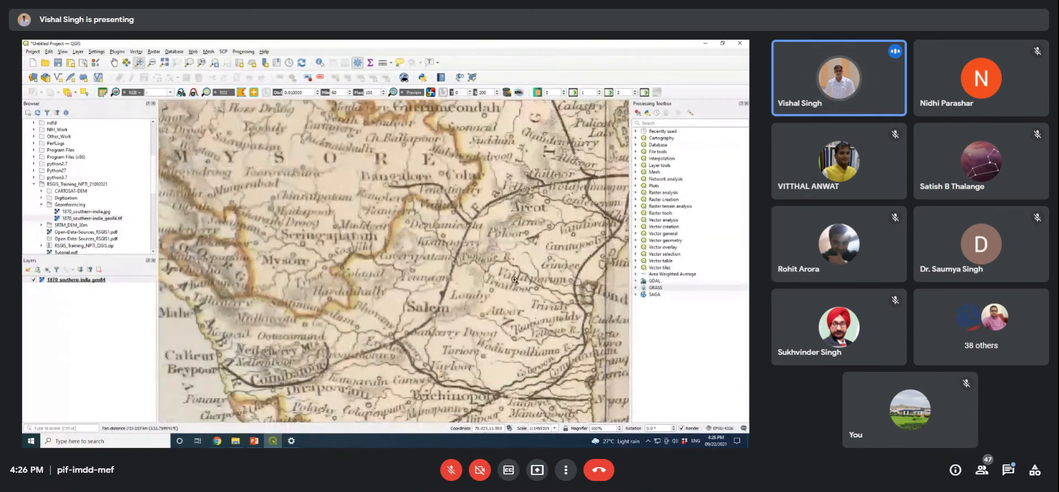
{"action": "left_click_drag", "start_coordinate": [561, 331], "coordinate": [512, 159]}
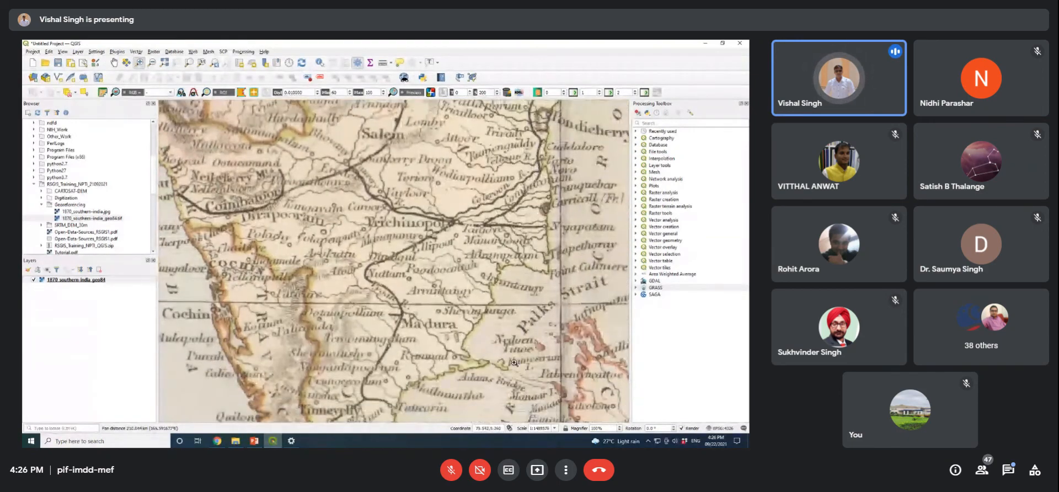
{"action": "left_click_drag", "start_coordinate": [497, 342], "coordinate": [462, 156]}
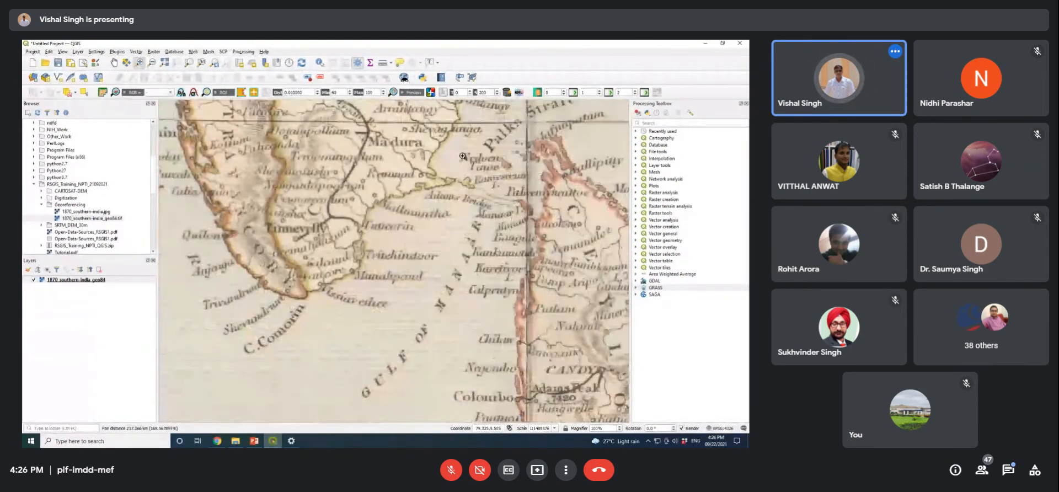
{"action": "left_click_drag", "start_coordinate": [283, 196], "coordinate": [400, 332]}
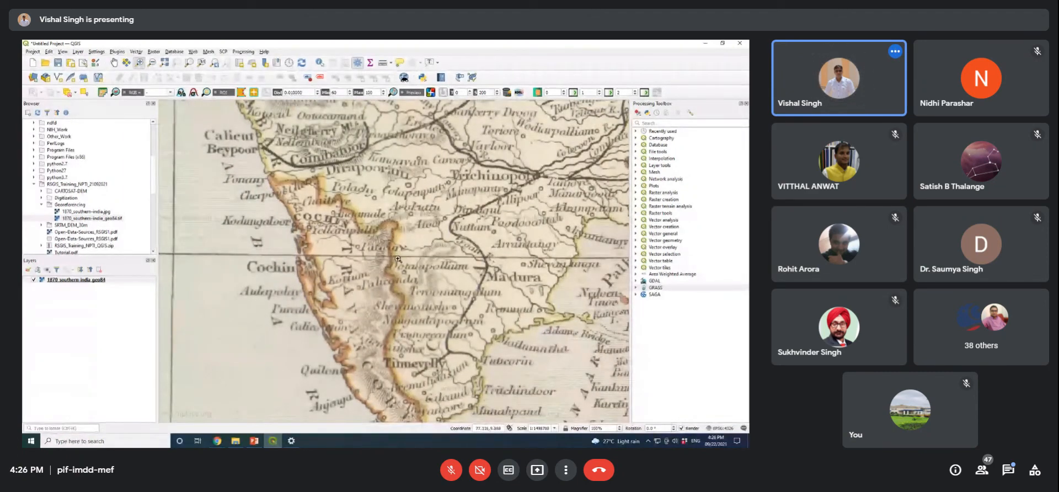
{"action": "left_click_drag", "start_coordinate": [513, 305], "coordinate": [357, 397]}
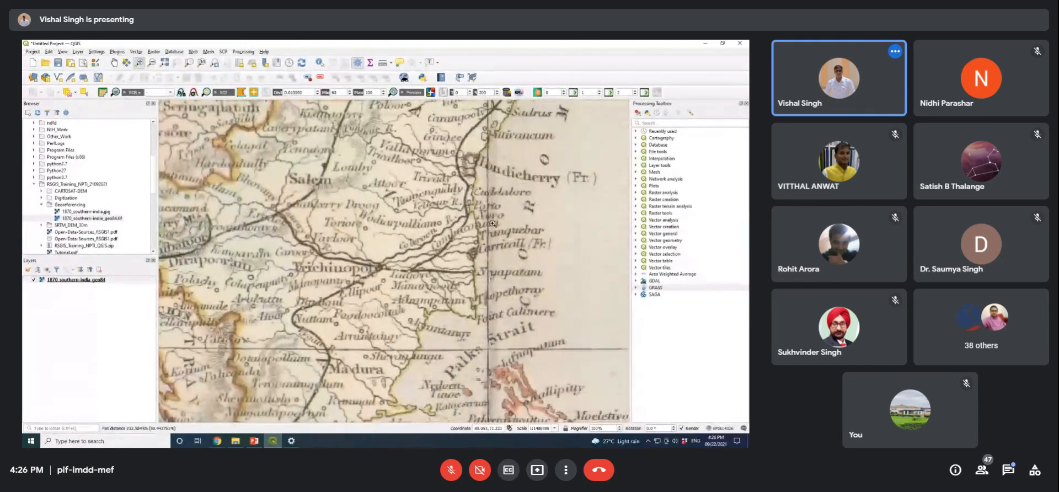
{"action": "left_click_drag", "start_coordinate": [477, 250], "coordinate": [452, 298]}
{"action": "left_click_drag", "start_coordinate": [430, 238], "coordinate": [357, 395]}
{"action": "left_click_drag", "start_coordinate": [353, 203], "coordinate": [593, 397]}
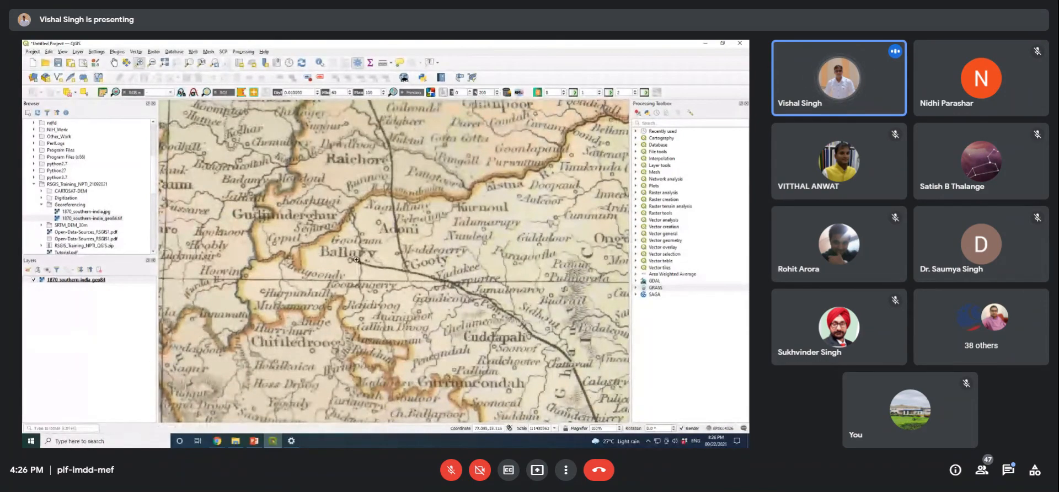
Step: Inspect the map detail around Ballary, Madras, Salem and Madura, and northeast to the Rajamundry coast
{"action": "left_click_drag", "start_coordinate": [527, 323], "coordinate": [373, 191]}
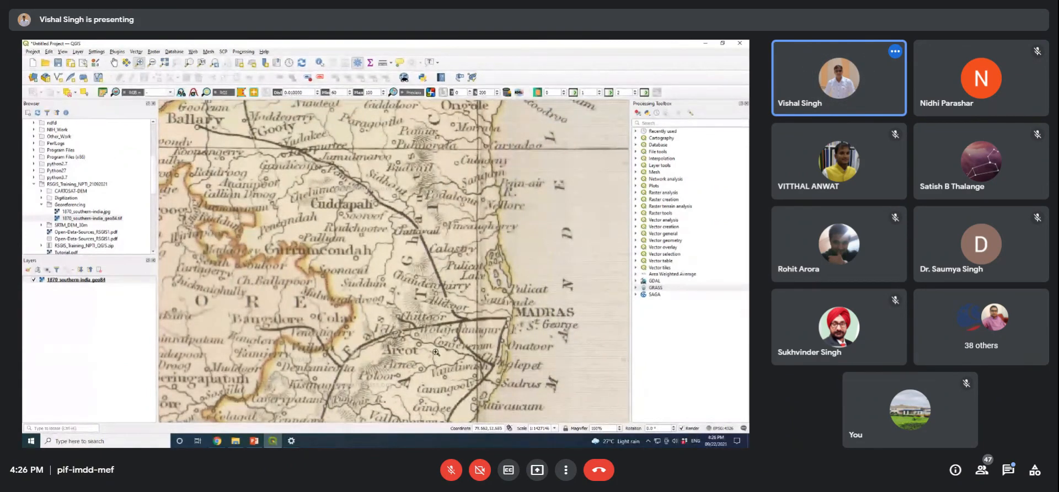
{"action": "left_click_drag", "start_coordinate": [435, 352], "coordinate": [442, 138]}
{"action": "left_click_drag", "start_coordinate": [387, 306], "coordinate": [509, 278]}
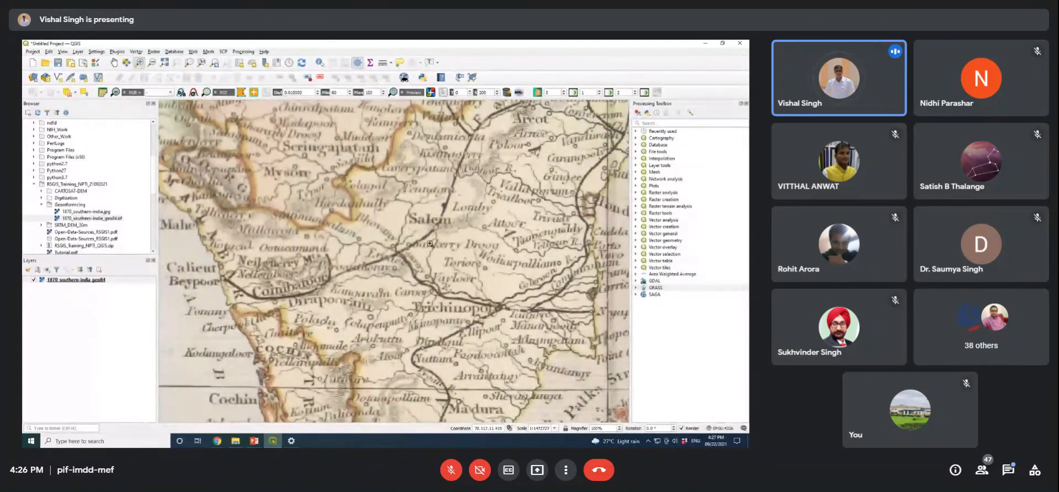
{"action": "left_click_drag", "start_coordinate": [444, 313], "coordinate": [443, 275]}
{"action": "left_click_drag", "start_coordinate": [435, 354], "coordinate": [472, 272]}
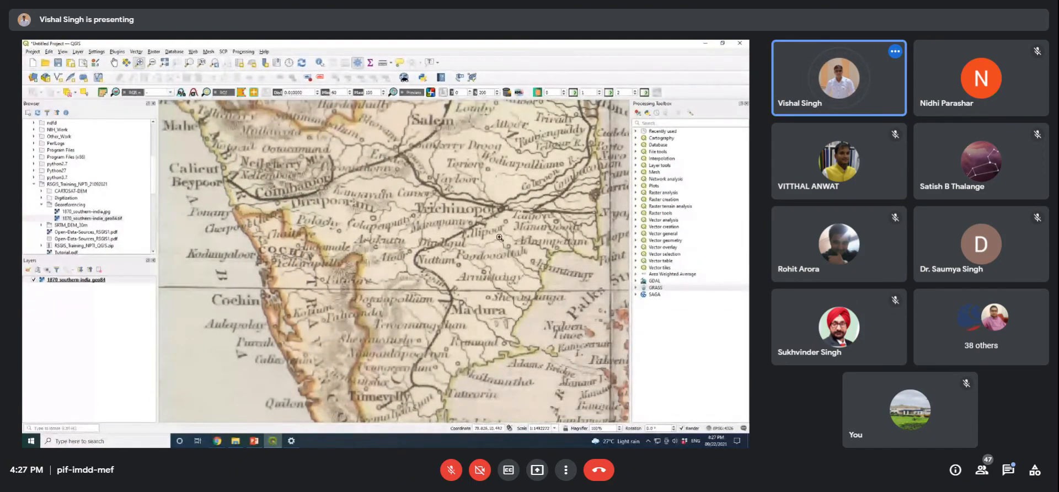
{"action": "left_click_drag", "start_coordinate": [499, 149], "coordinate": [469, 351]}
{"action": "left_click_drag", "start_coordinate": [469, 264], "coordinate": [433, 409]}
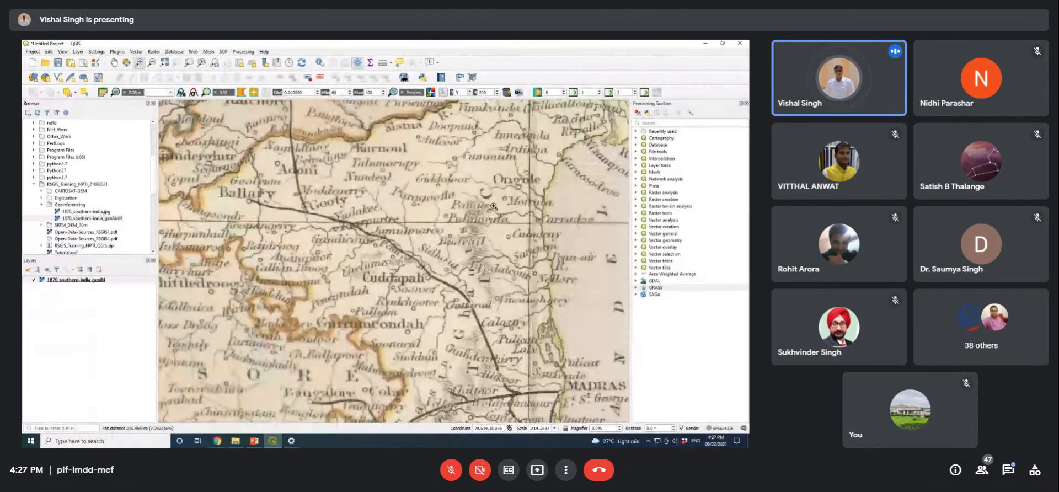
{"action": "left_click_drag", "start_coordinate": [447, 182], "coordinate": [450, 355]}
{"action": "left_click_drag", "start_coordinate": [615, 215], "coordinate": [363, 215]}
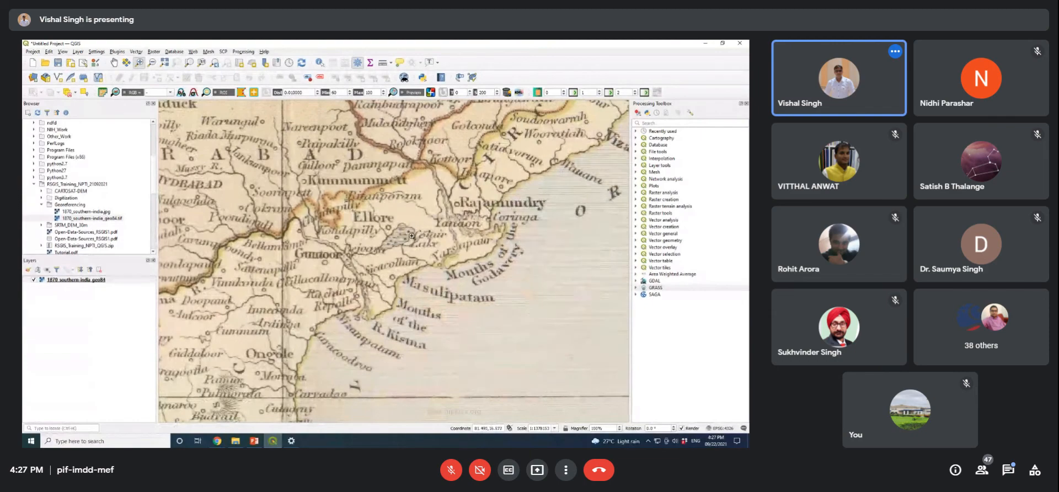
Step: Inspect the map's northern part around Belgaum, Satara and Poonah, and return to the view of the whole map
{"action": "left_click_drag", "start_coordinate": [420, 199], "coordinate": [476, 398]}
{"action": "left_click_drag", "start_coordinate": [204, 391], "coordinate": [480, 265]}
{"action": "left_click_drag", "start_coordinate": [358, 300], "coordinate": [501, 267]}
{"action": "scroll", "coordinate": [401, 263], "scroll_direction": "down", "scroll_amount": 2}
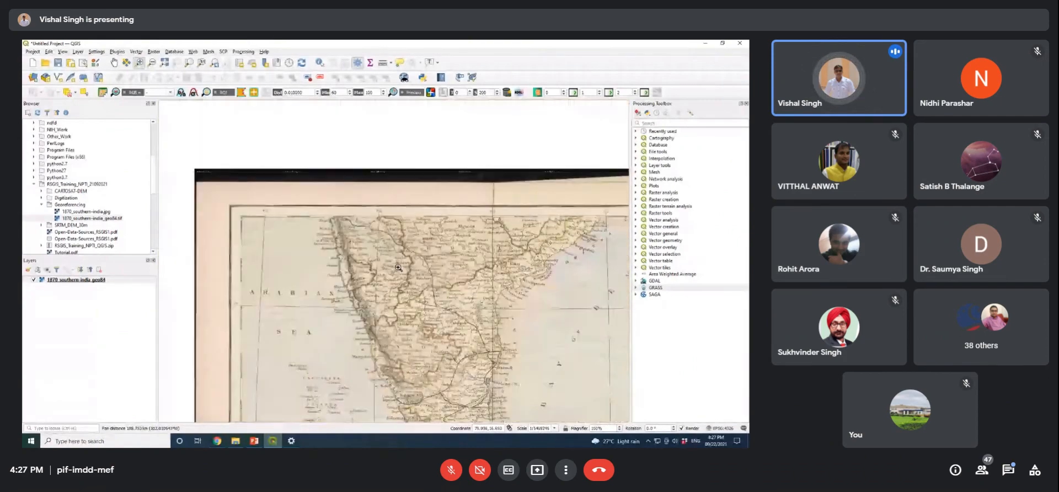
{"action": "scroll", "coordinate": [411, 317], "scroll_direction": "up", "scroll_amount": 2}
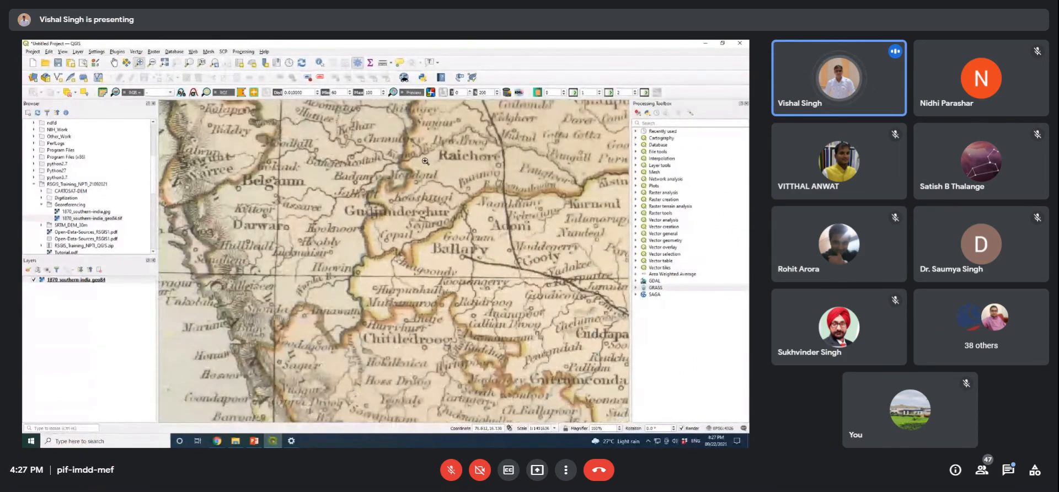
{"action": "left_click_drag", "start_coordinate": [419, 231], "coordinate": [416, 381]}
{"action": "left_click_drag", "start_coordinate": [378, 258], "coordinate": [494, 321]}
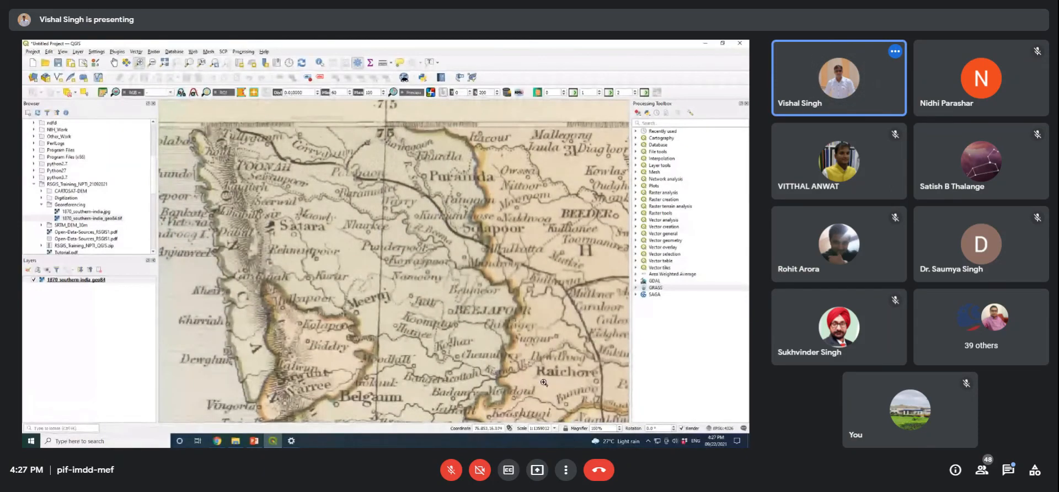
{"action": "scroll", "coordinate": [544, 382], "scroll_direction": "down", "scroll_amount": 3}
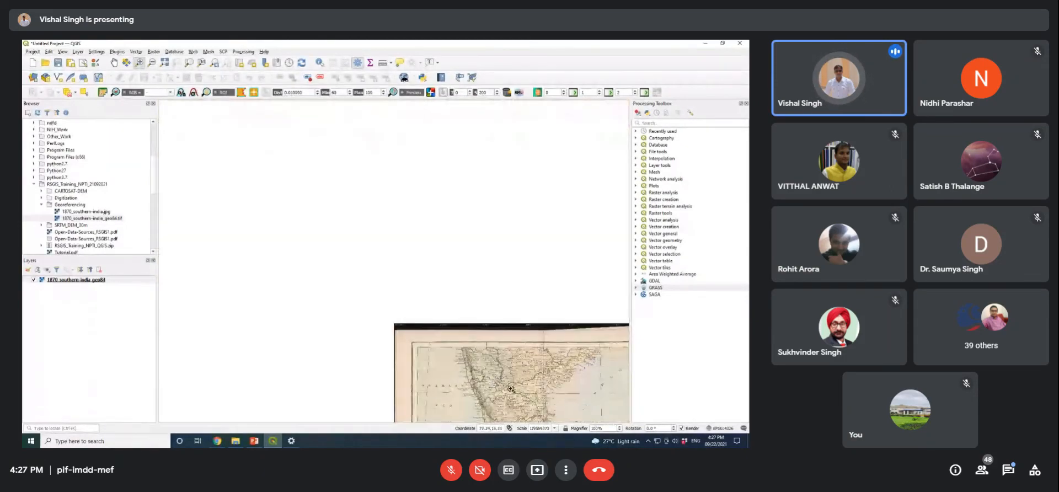
{"action": "scroll", "coordinate": [425, 285], "scroll_direction": "up", "scroll_amount": 2}
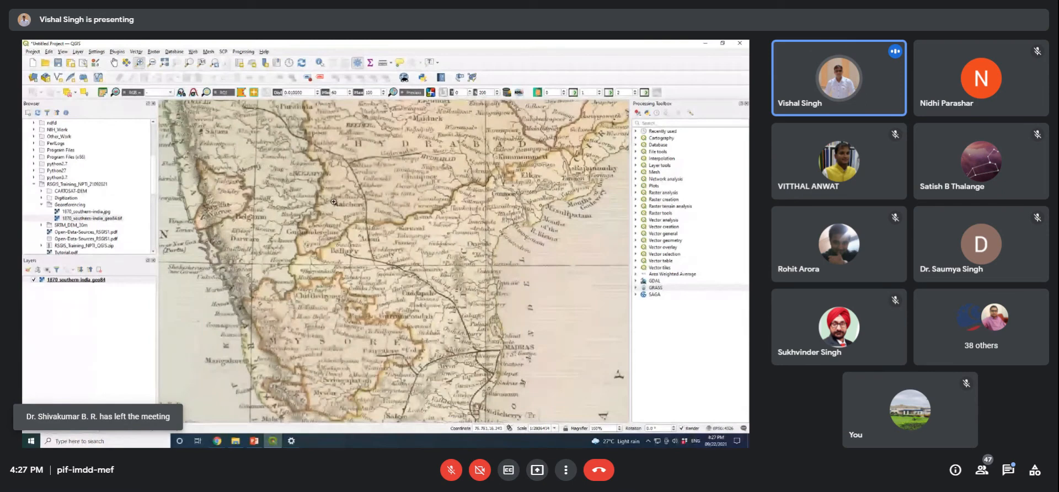
{"action": "scroll", "coordinate": [333, 202], "scroll_direction": "down", "scroll_amount": 2}
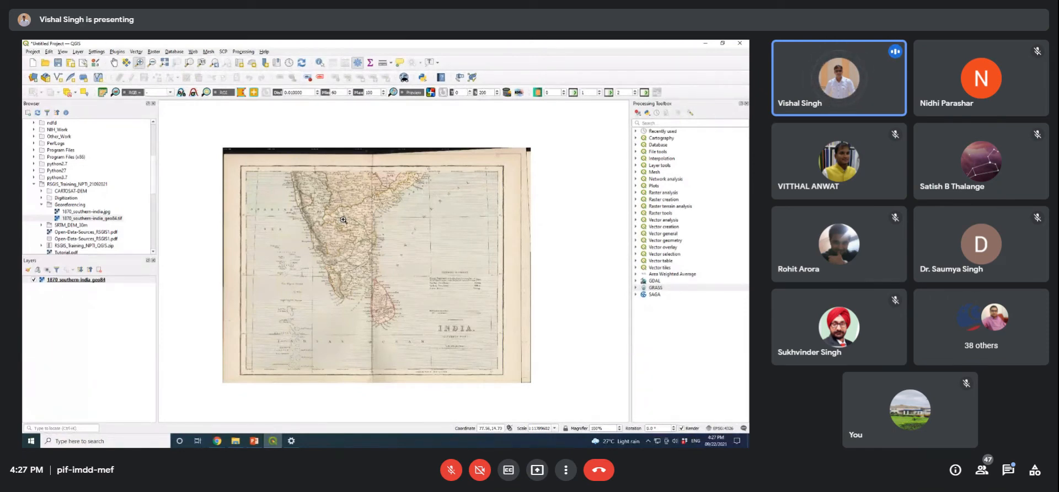
Step: Check the provider information, band details and assigned CRS in the 1870_southern-india_geo84 layer properties, and close the dialog
{"action": "right_click", "coordinate": [91, 279]}
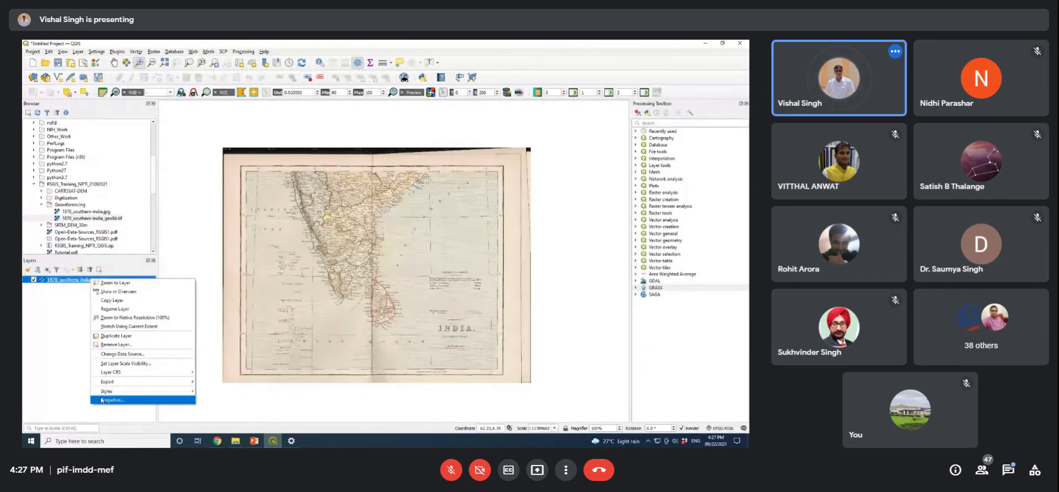
{"action": "left_click", "coordinate": [101, 400]}
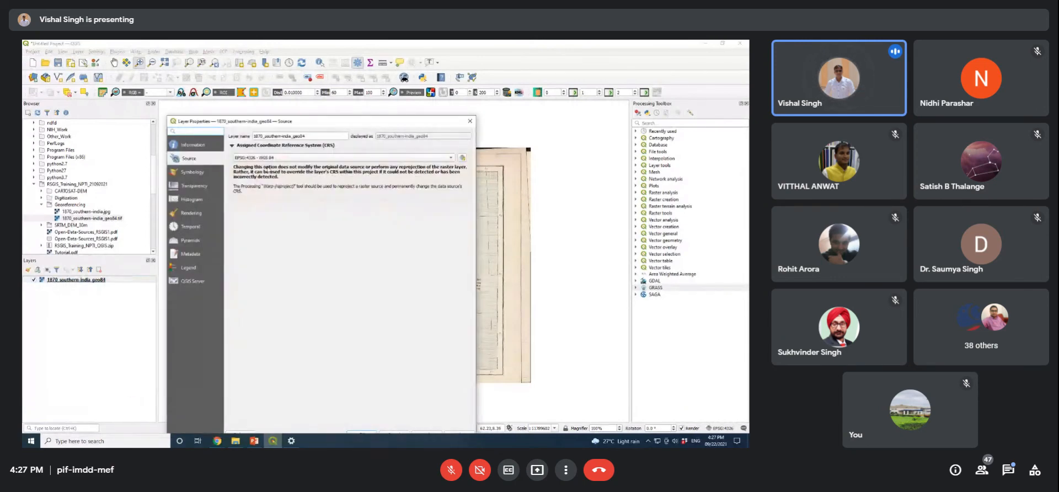
{"action": "left_click", "coordinate": [204, 145]}
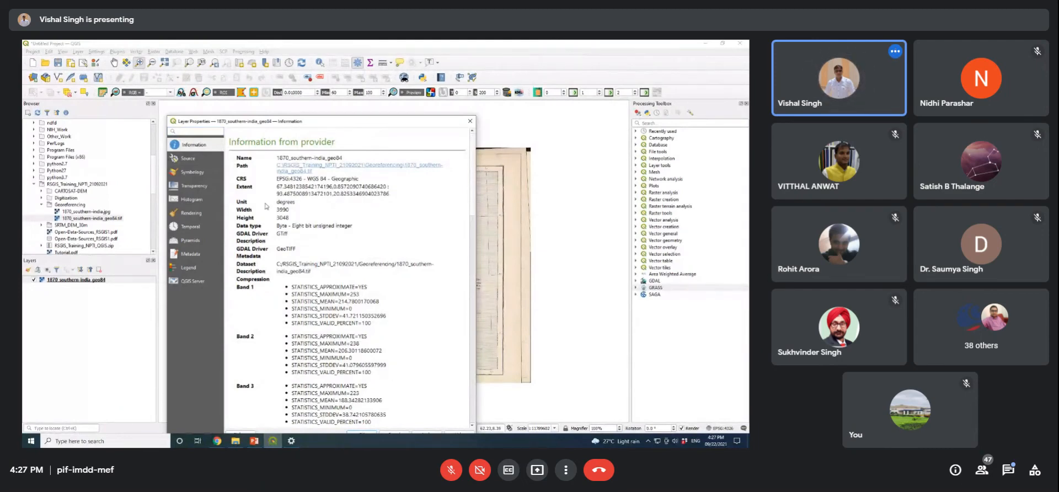
{"action": "scroll", "coordinate": [388, 314], "scroll_direction": "down", "scroll_amount": 5}
{"action": "scroll", "coordinate": [388, 314], "scroll_direction": "down", "scroll_amount": 8}
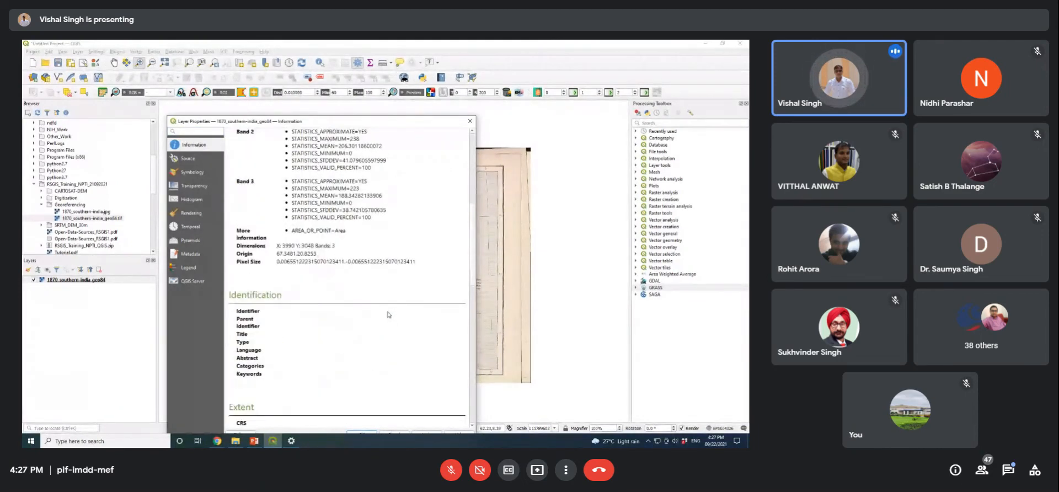
{"action": "scroll", "coordinate": [387, 313], "scroll_direction": "down", "scroll_amount": 2}
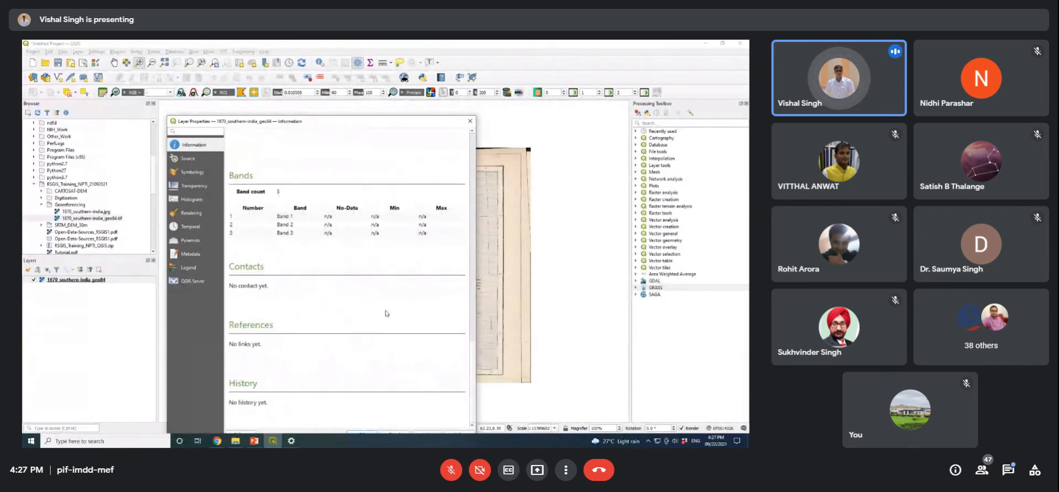
{"action": "left_click", "coordinate": [201, 160]}
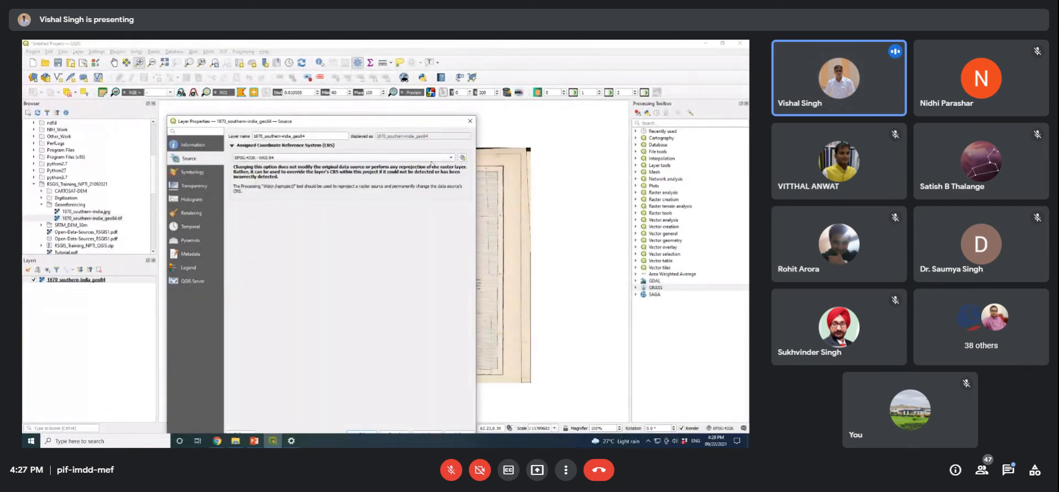
{"action": "left_click", "coordinate": [470, 121]}
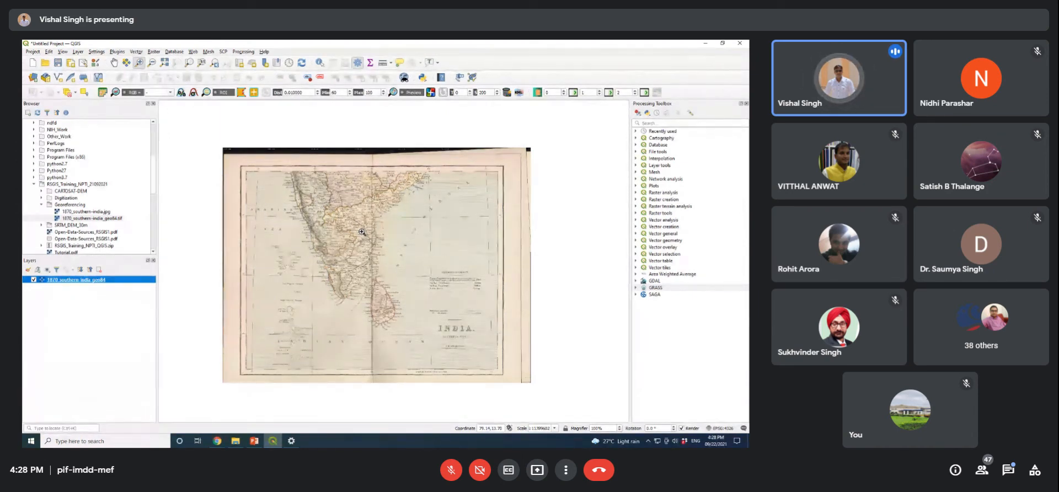
Step: Switch to the Tutorial presentation in PowerPoint and show the Geographic Coordinate System slide full screen
{"action": "left_click", "coordinate": [252, 441]}
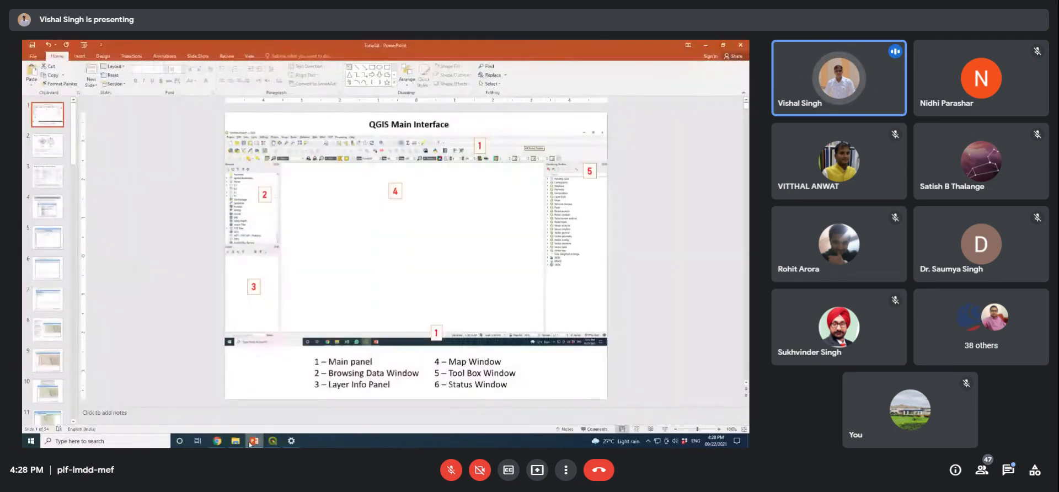
{"action": "left_click", "coordinate": [46, 151]}
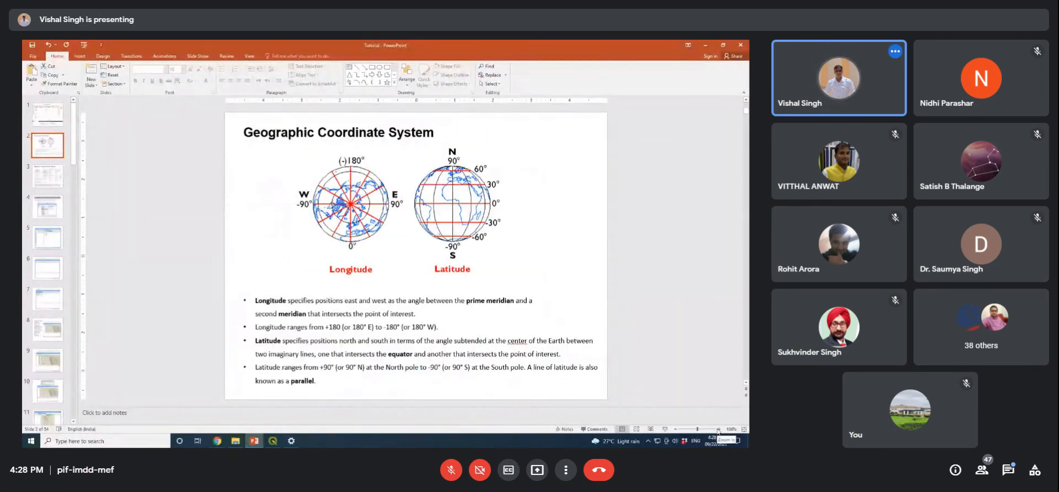
{"action": "left_click", "coordinate": [665, 429]}
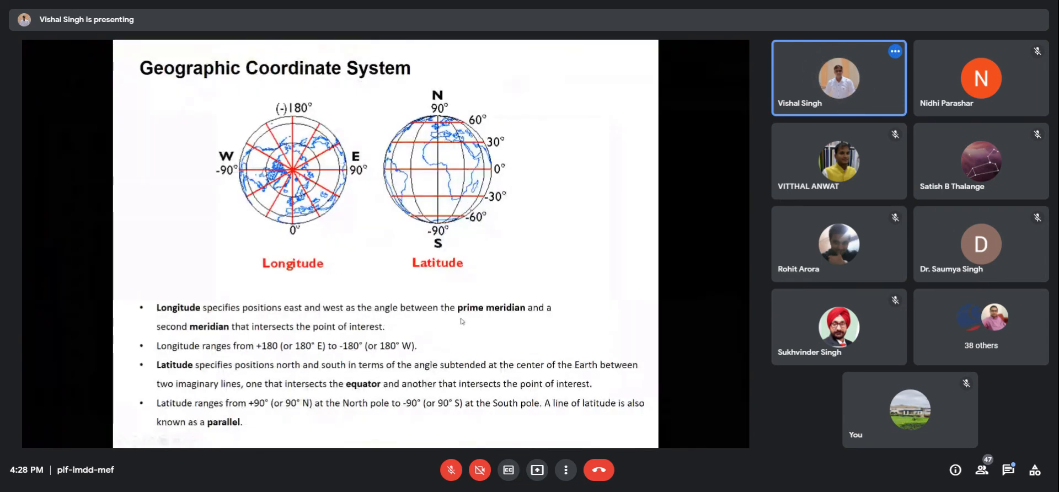
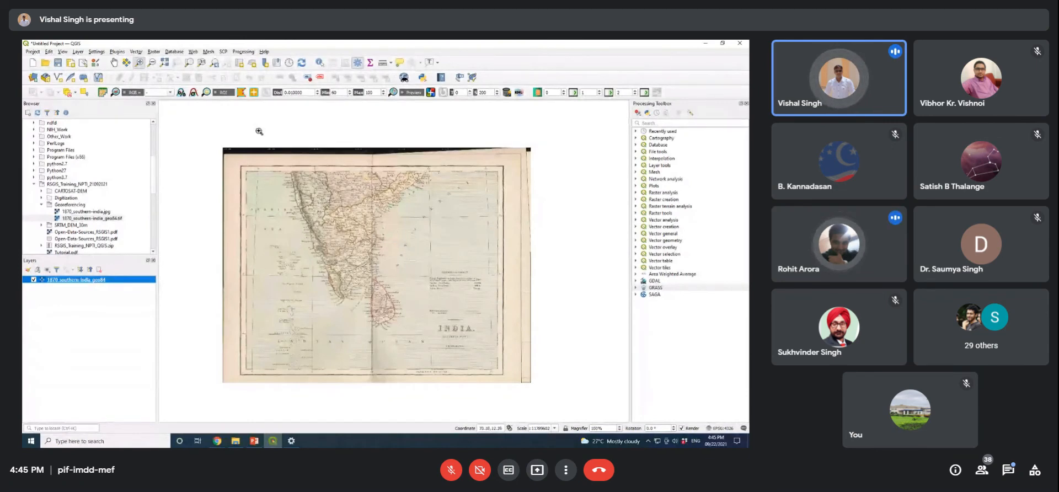
Step: Clear the layer selection and reopen the Georeferencer for the scanned 1870 southern India map
{"action": "left_click", "coordinate": [137, 292]}
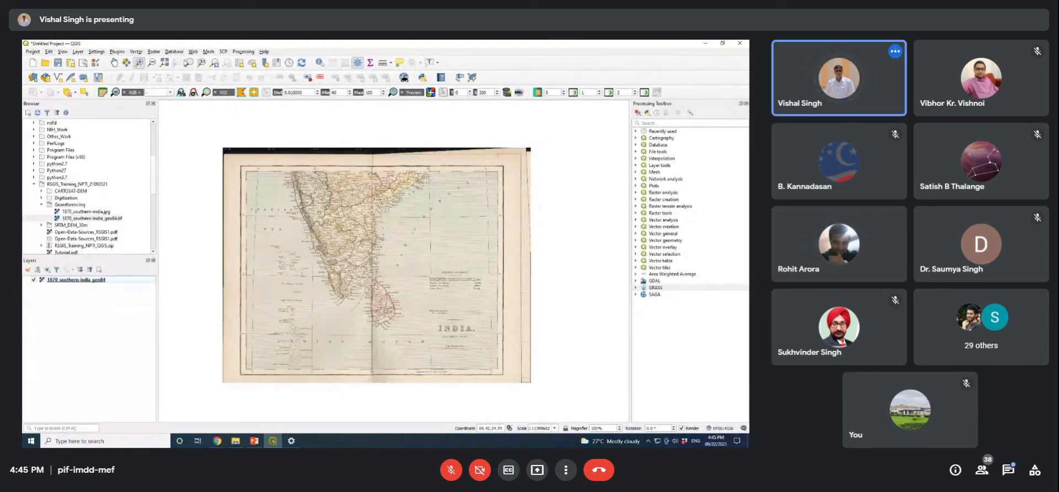
{"action": "left_click", "coordinate": [244, 52]}
{"action": "mouse_move", "coordinate": [167, 53]}
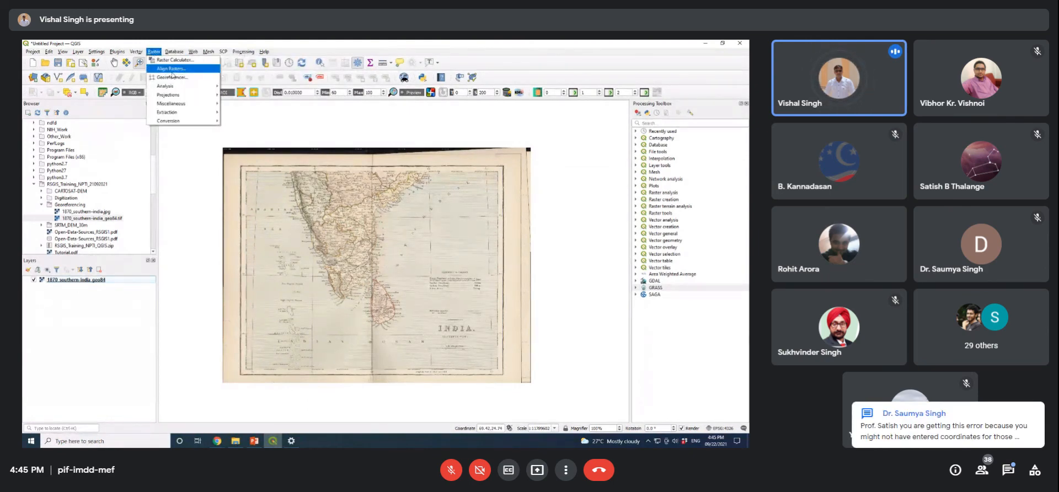
{"action": "left_click", "coordinate": [176, 78]}
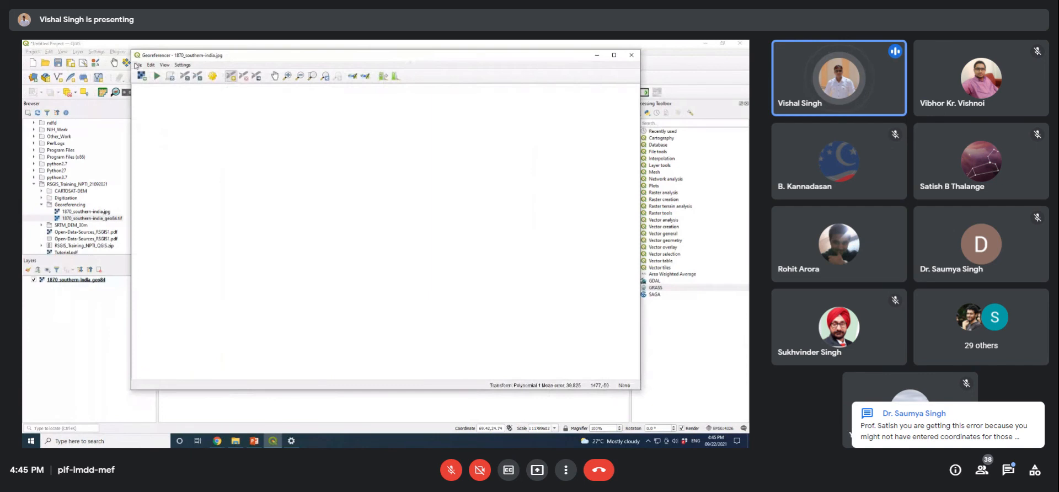
Step: Load the georeferenced 1870_southern-india_geo84 raster into the Georeferencer, and close the Georeferencer window
{"action": "left_click", "coordinate": [138, 65]}
{"action": "left_click", "coordinate": [160, 73]}
{"action": "left_click", "coordinate": [225, 138]}
{"action": "left_click", "coordinate": [298, 148]}
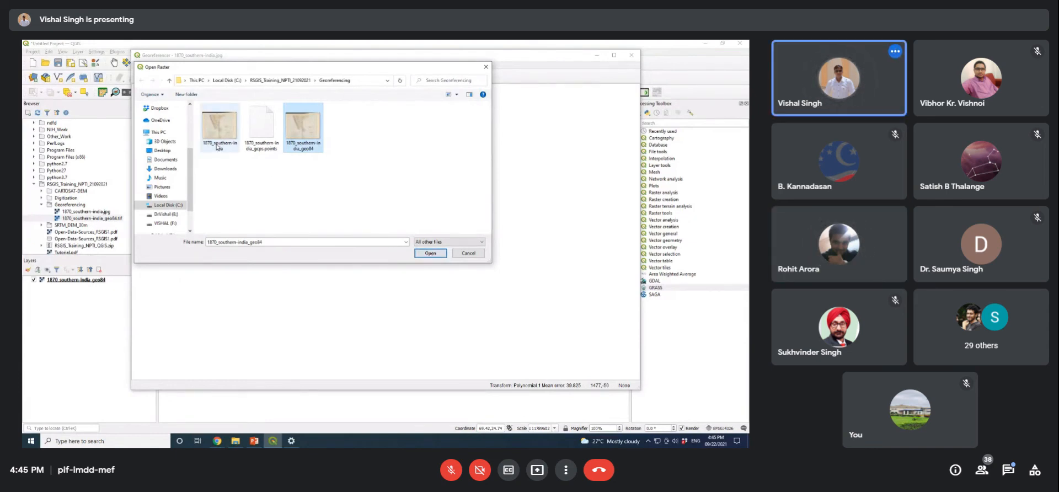
{"action": "left_click", "coordinate": [430, 253]}
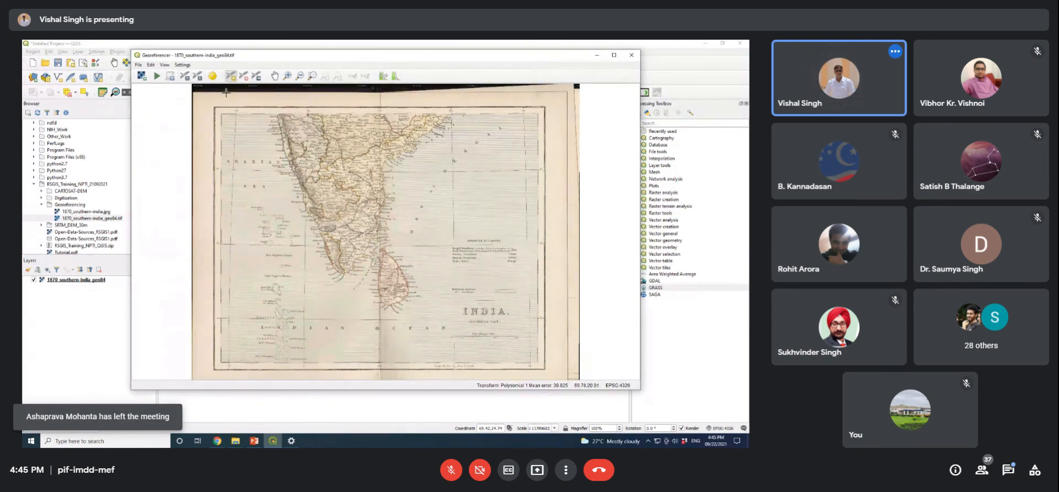
{"action": "left_click", "coordinate": [631, 55]}
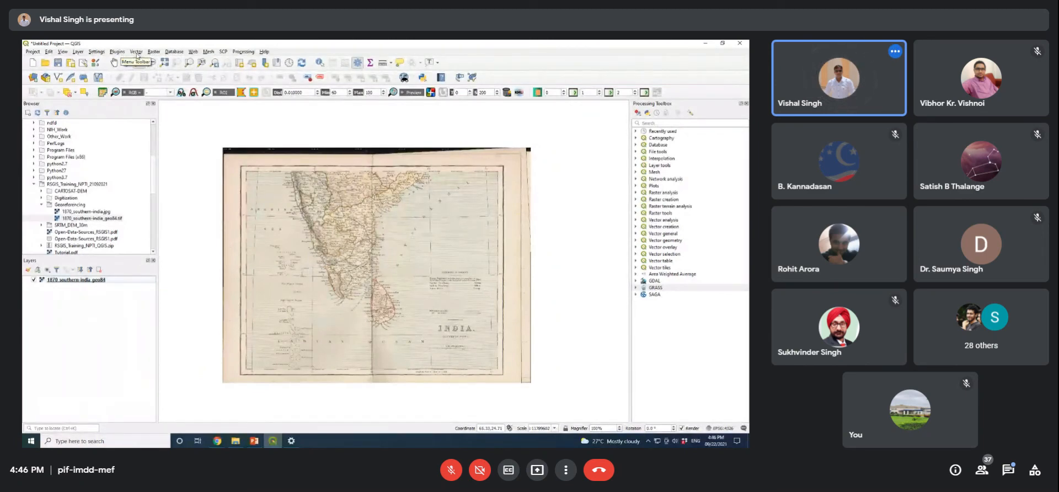
Step: Reopen the Georeferencer and load the unreferenced scan 1870_southern-india.jpg from the Georeferencing folder
{"action": "left_click", "coordinate": [154, 52]}
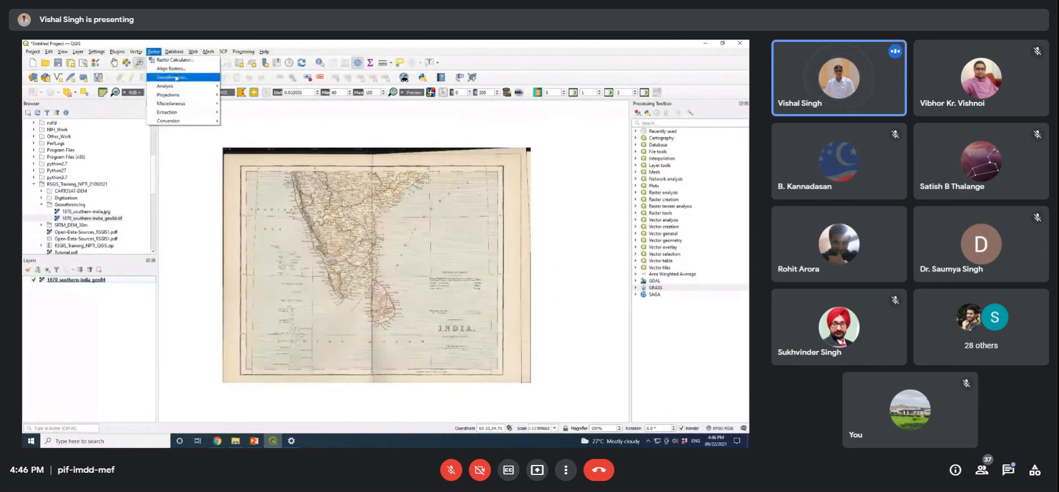
{"action": "left_click", "coordinate": [176, 76]}
{"action": "left_click", "coordinate": [139, 65]}
{"action": "left_click", "coordinate": [156, 81]}
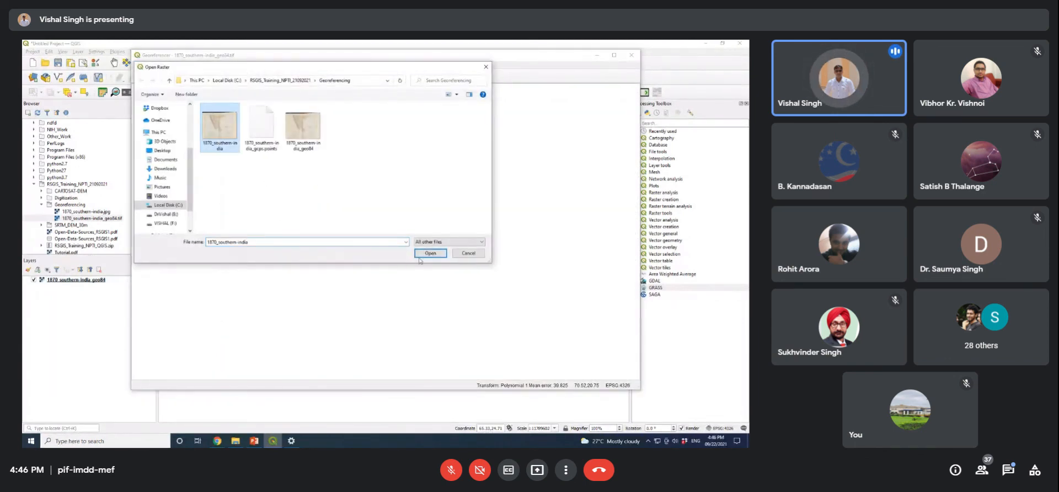
{"action": "left_click", "coordinate": [423, 254]}
Step: Move the Georeferencer aside to point out the 1870_southern-india_geo84 layer, and bring the window back over the map
{"action": "left_click_drag", "start_coordinate": [436, 52], "coordinate": [437, 78]}
{"action": "left_click_drag", "start_coordinate": [350, 83], "coordinate": [528, 195]}
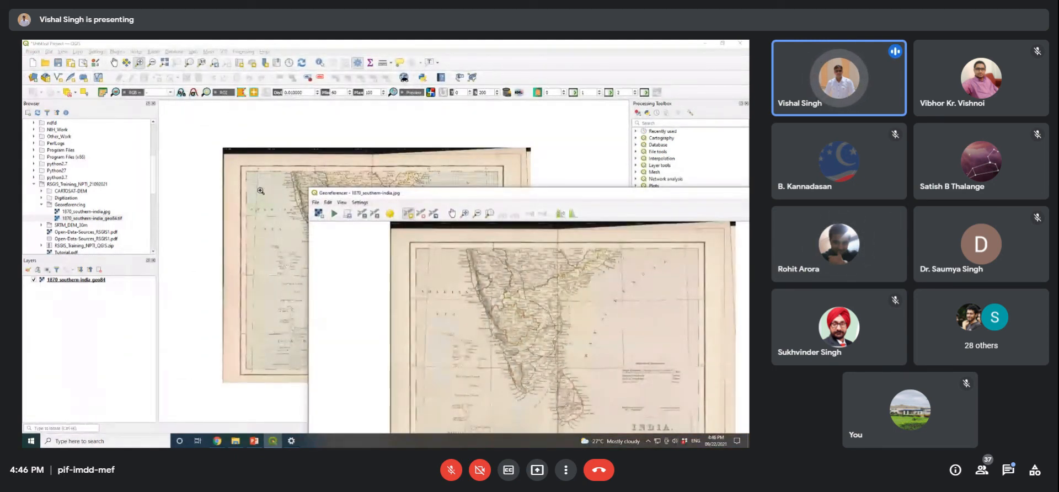
{"action": "left_click", "coordinate": [91, 282]}
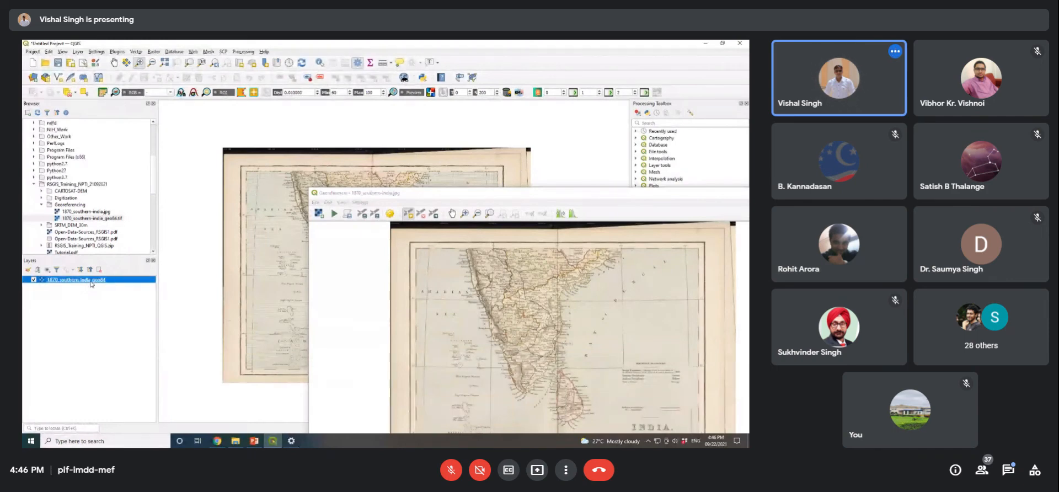
{"action": "double_click", "coordinate": [91, 281]}
{"action": "left_click", "coordinate": [473, 133]}
{"action": "left_click_drag", "start_coordinate": [491, 194], "coordinate": [396, 89]}
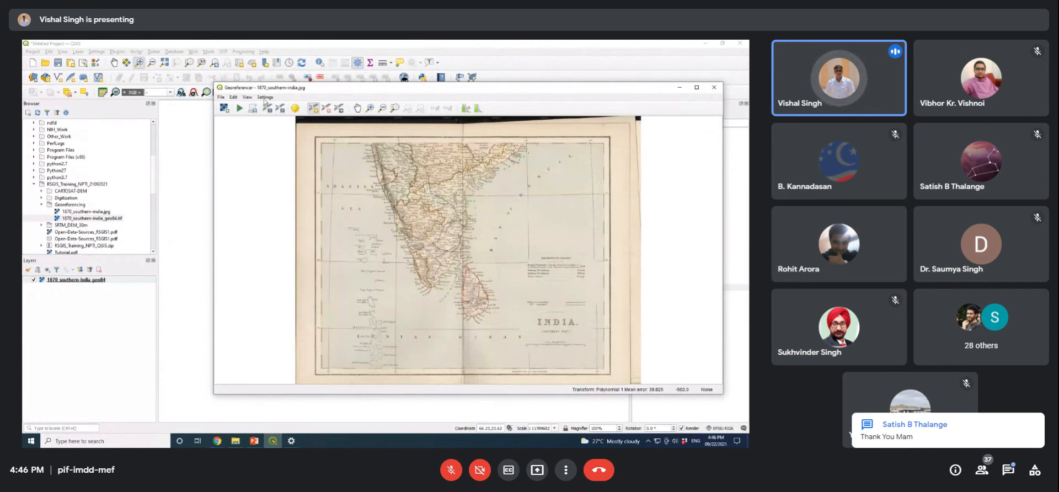
Step: Review the Georeferencer's transformation type, resampling method, target CRS and output raster settings, and close them unchanged
{"action": "left_click", "coordinate": [264, 98]}
{"action": "left_click", "coordinate": [286, 111]}
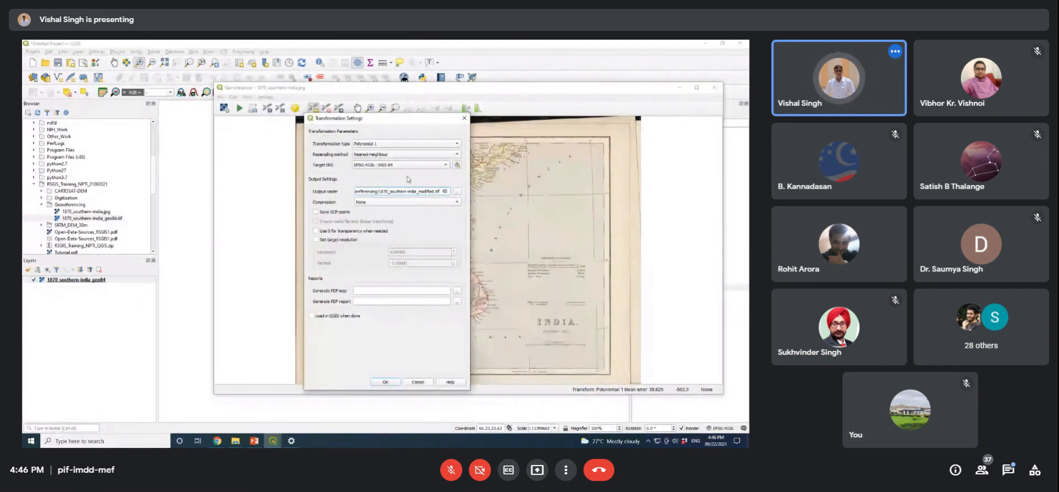
{"action": "left_click", "coordinate": [464, 118]}
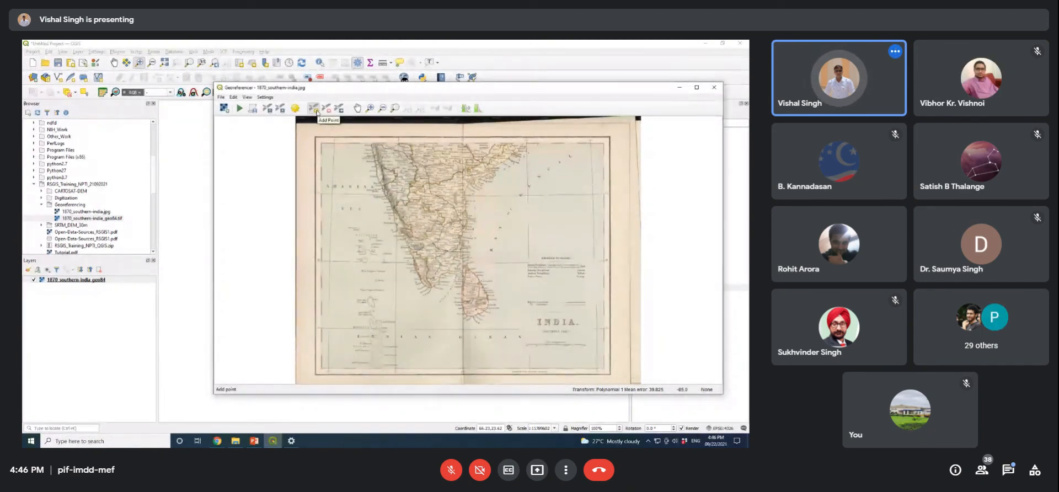
Step: Uncover the main map canvas and zoom it to the grid crossing south of Darwar, near the west coast
{"action": "left_click", "coordinate": [316, 112]}
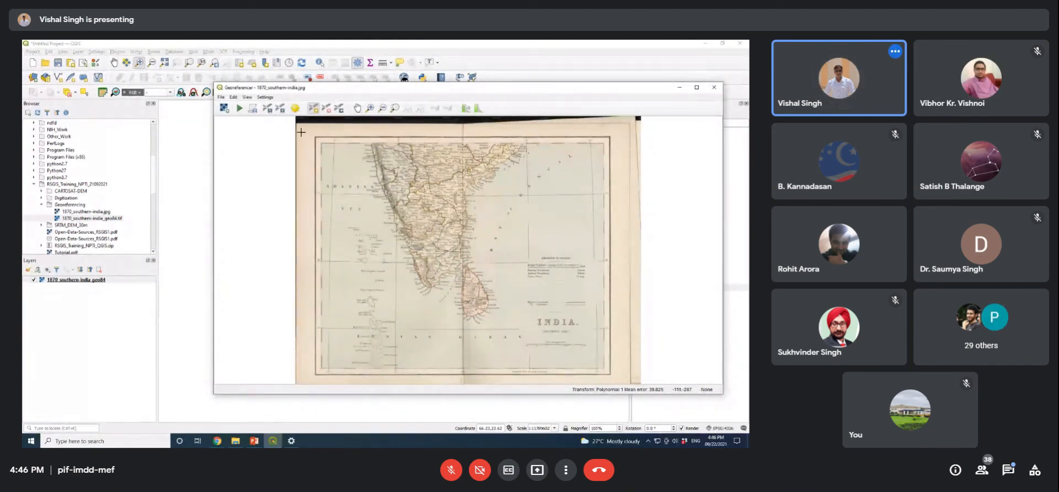
{"action": "left_click_drag", "start_coordinate": [386, 94], "coordinate": [425, 270]}
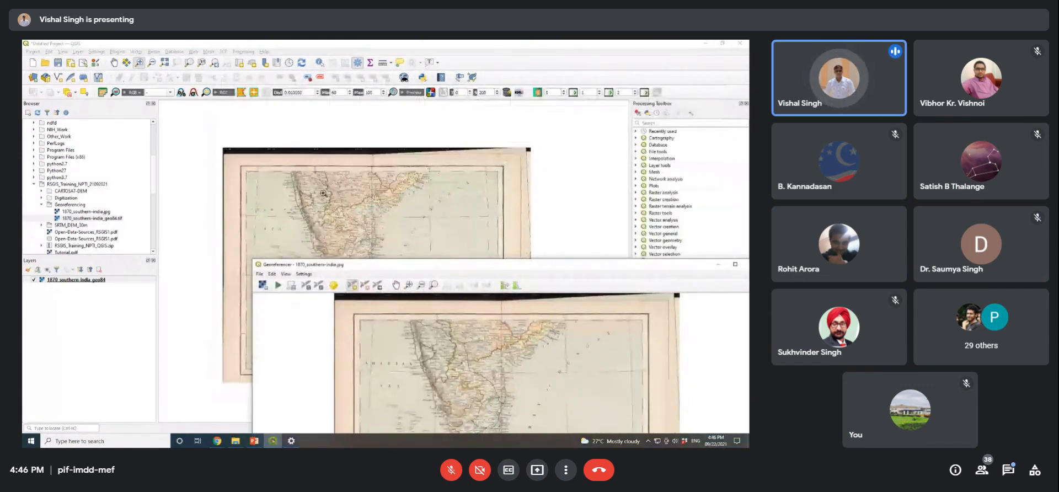
{"action": "left_click_drag", "start_coordinate": [245, 203], "coordinate": [351, 251]}
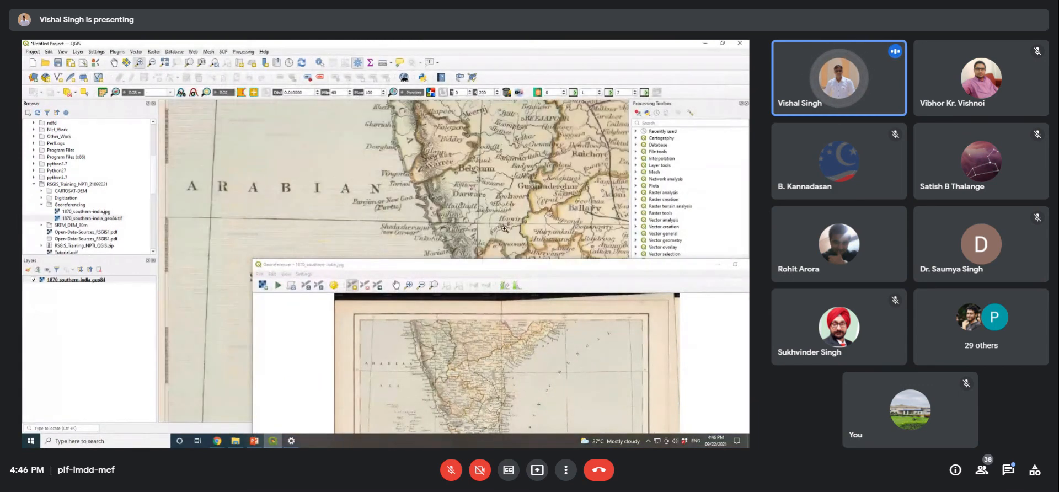
{"action": "left_click_drag", "start_coordinate": [489, 224], "coordinate": [196, 188]}
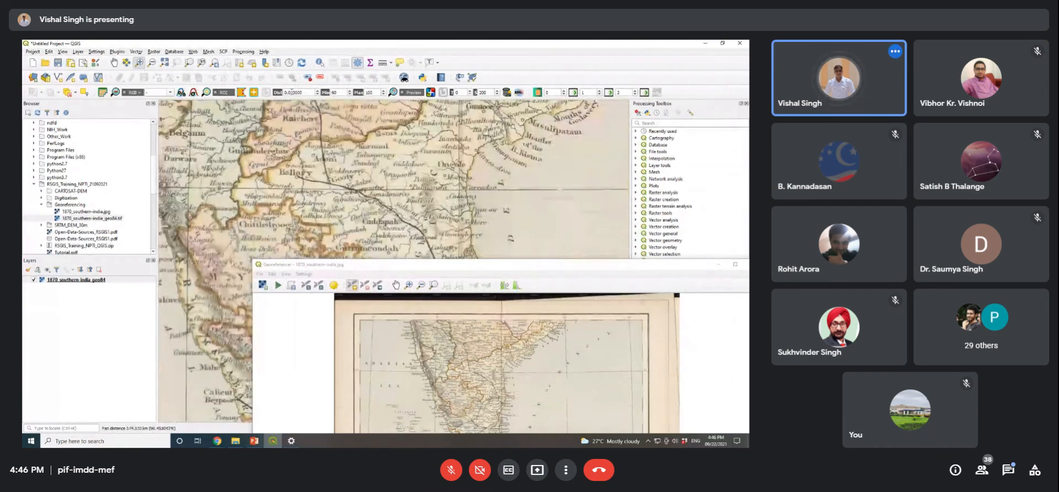
Step: Try to add a control point near the west coast with coordinates picked from the map canvas, and close the Georeferencer
{"action": "left_click", "coordinate": [352, 285]}
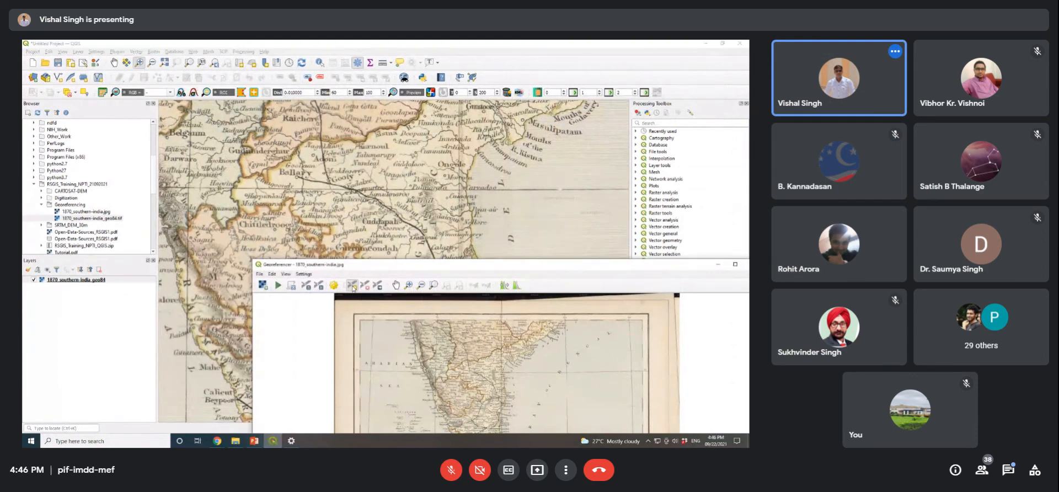
{"action": "left_click", "coordinate": [435, 372]}
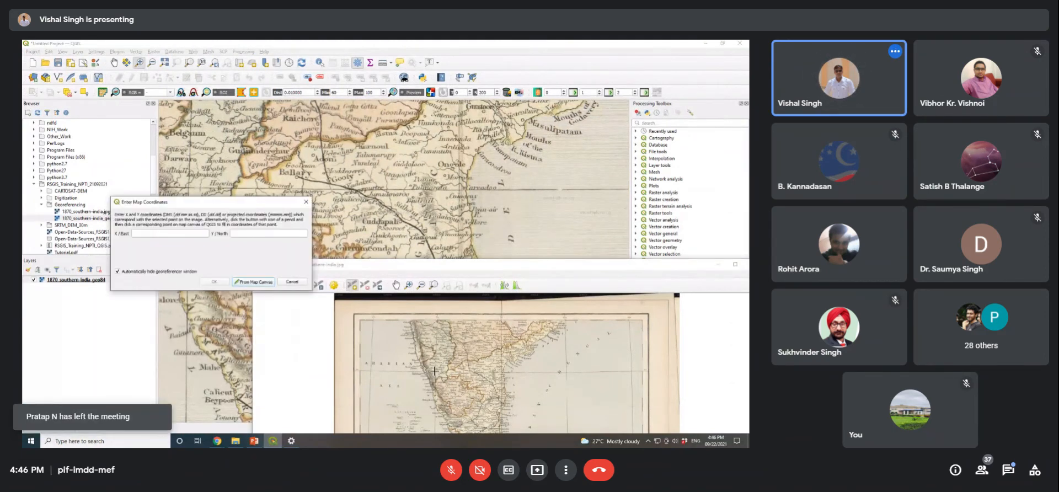
{"action": "left_click", "coordinate": [262, 283]}
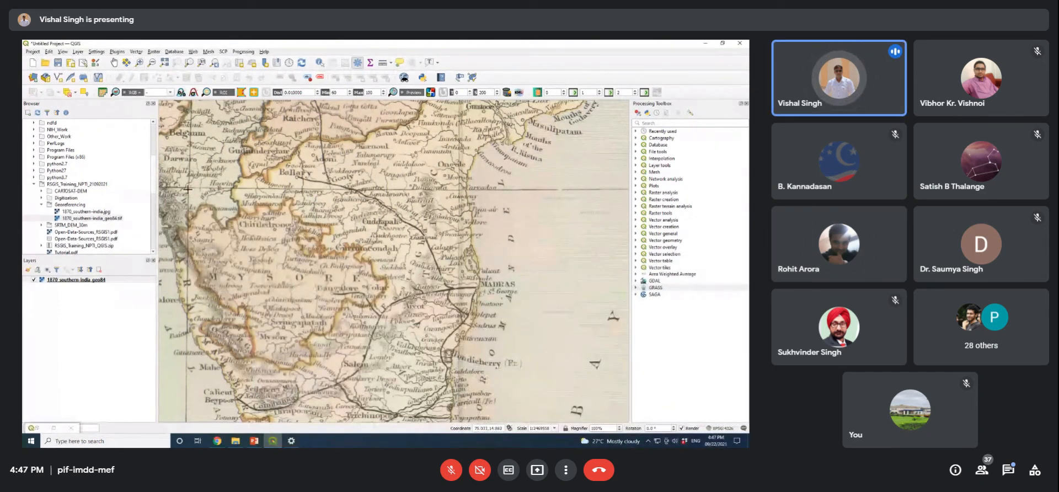
{"action": "left_click", "coordinate": [188, 188]}
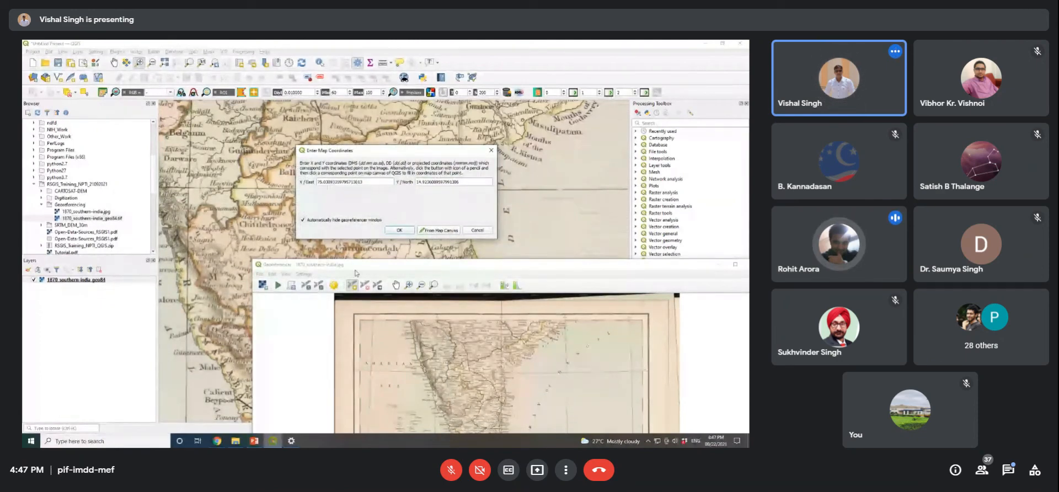
{"action": "left_click_drag", "start_coordinate": [362, 269], "coordinate": [317, 201]}
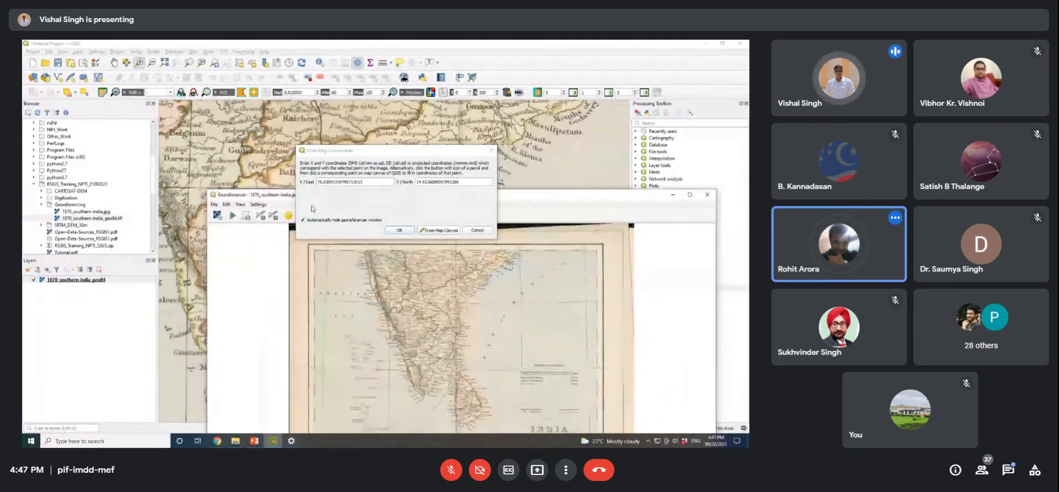
{"action": "left_click_drag", "start_coordinate": [557, 199], "coordinate": [488, 113]}
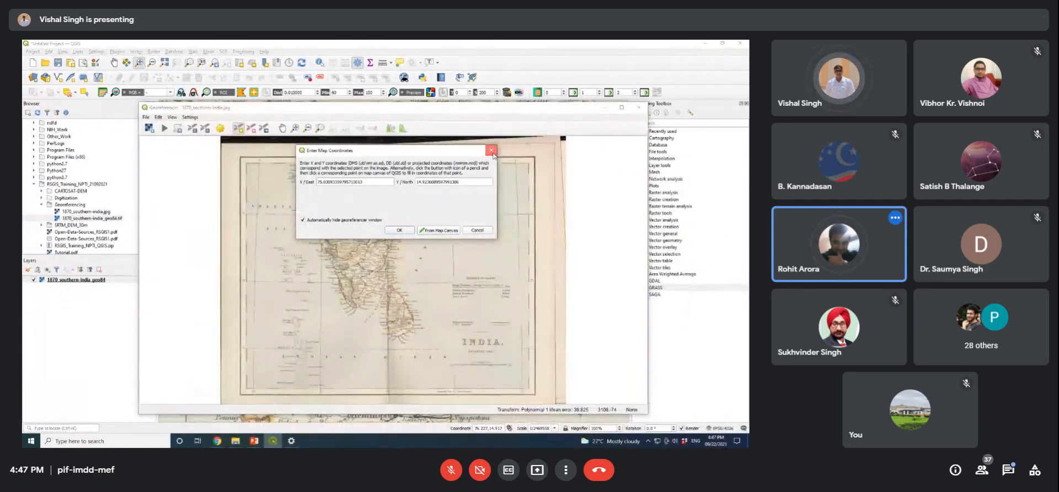
{"action": "left_click", "coordinate": [491, 152]}
{"action": "left_click", "coordinate": [639, 110]}
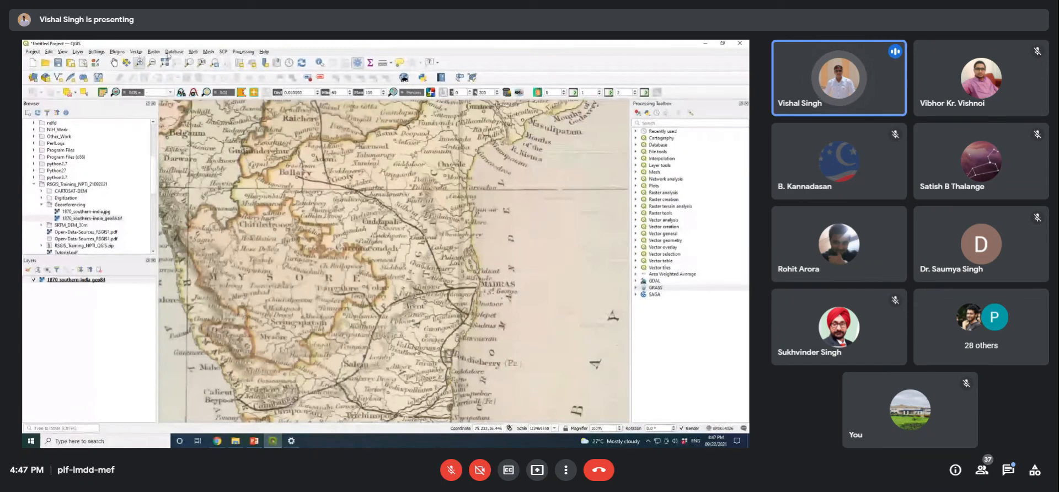
Step: Open the Georeferencer again and reload the 1870_southern-india.jpg scan
{"action": "left_click", "coordinate": [154, 52]}
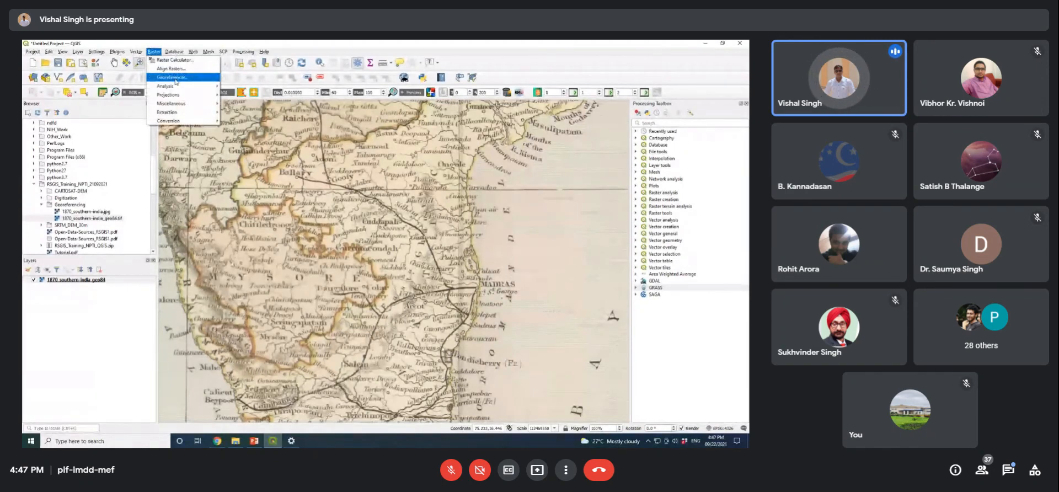
{"action": "left_click", "coordinate": [175, 81]}
{"action": "left_click", "coordinate": [143, 105]}
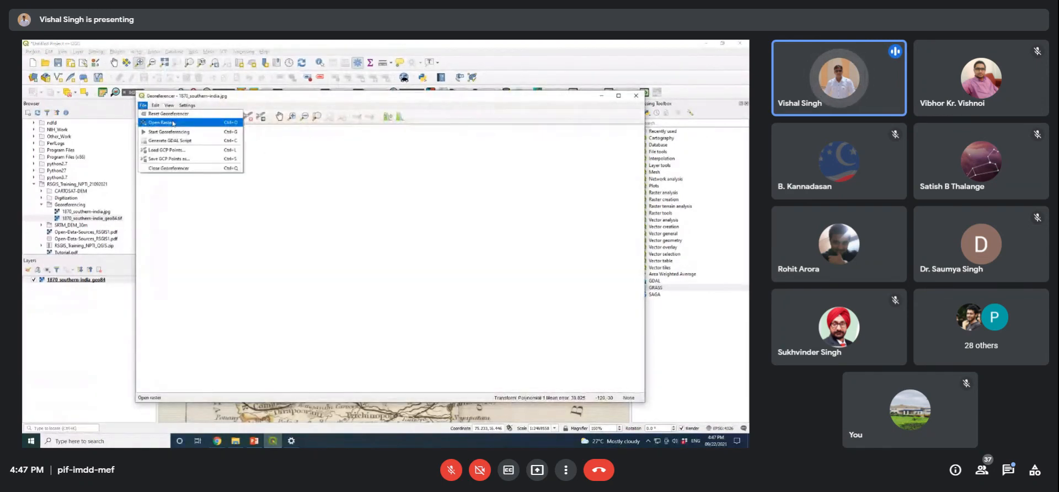
{"action": "left_click", "coordinate": [173, 123]}
{"action": "left_click", "coordinate": [225, 165]}
{"action": "left_click", "coordinate": [444, 292]}
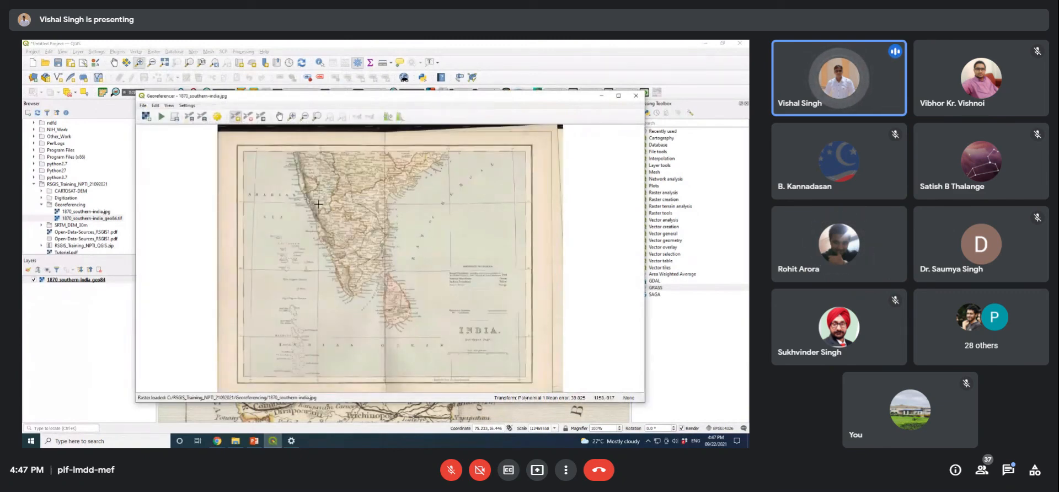
Step: Mark a control point at the west-coast grid crossing, accept matching coordinates picked from the georeferenced map, and close the Georeferencer
{"action": "left_click", "coordinate": [318, 203]}
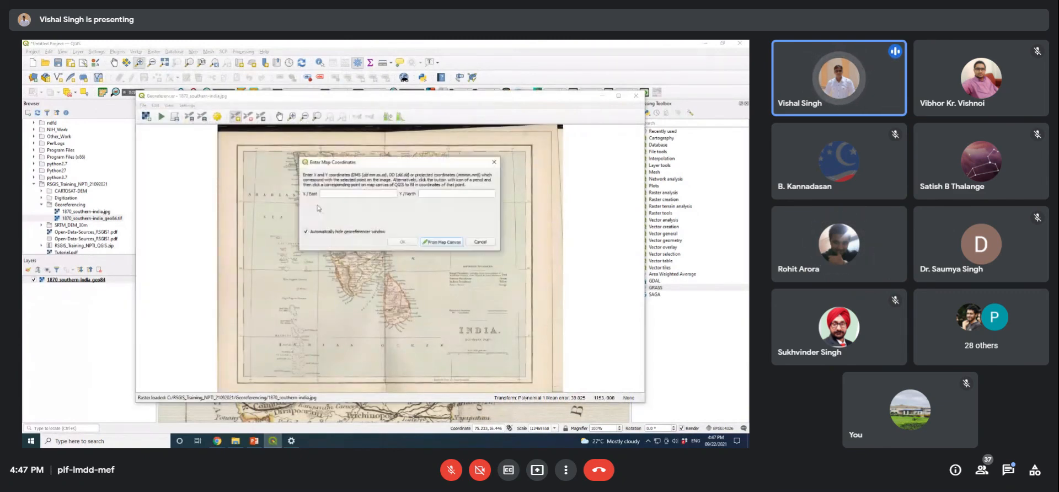
{"action": "left_click", "coordinate": [119, 269]}
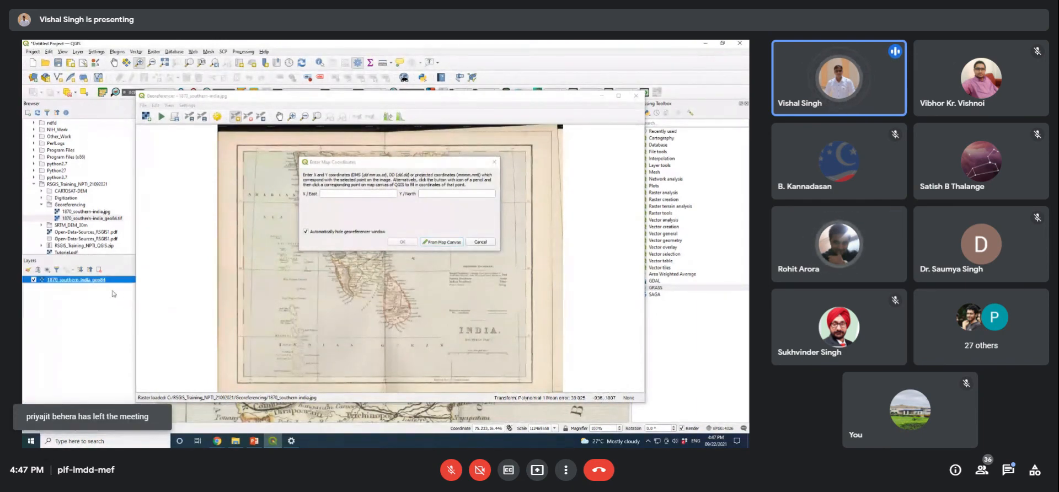
{"action": "left_click", "coordinate": [429, 244]}
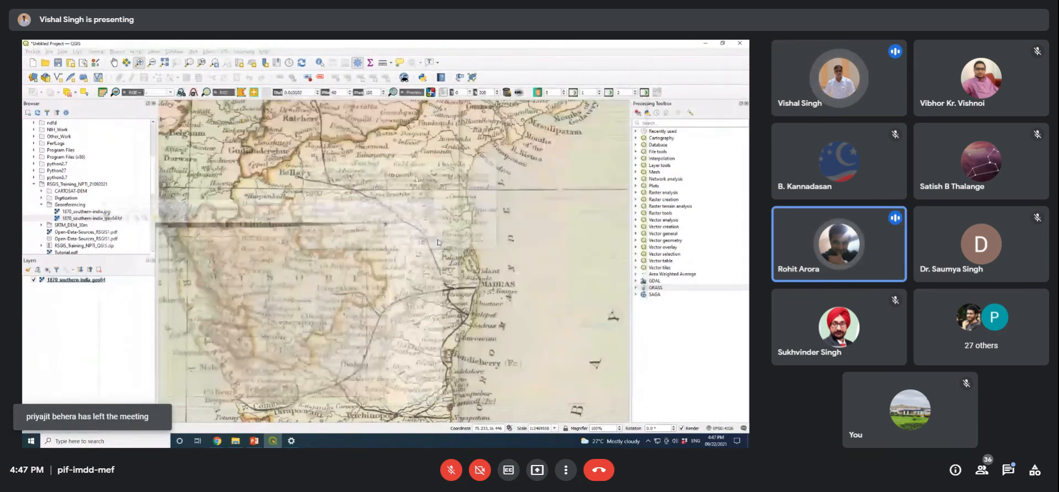
{"action": "left_click", "coordinate": [187, 188]}
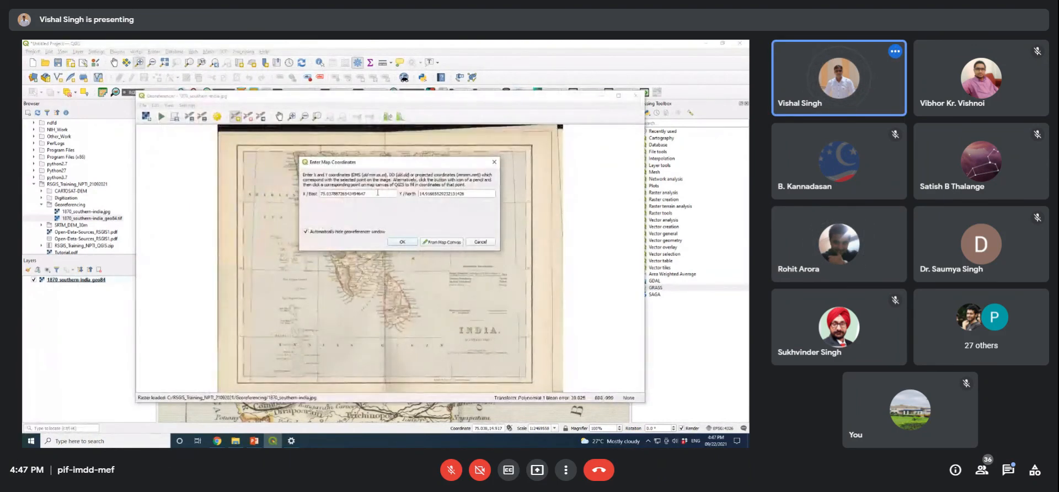
{"action": "left_click_drag", "start_coordinate": [320, 195], "coordinate": [496, 198]}
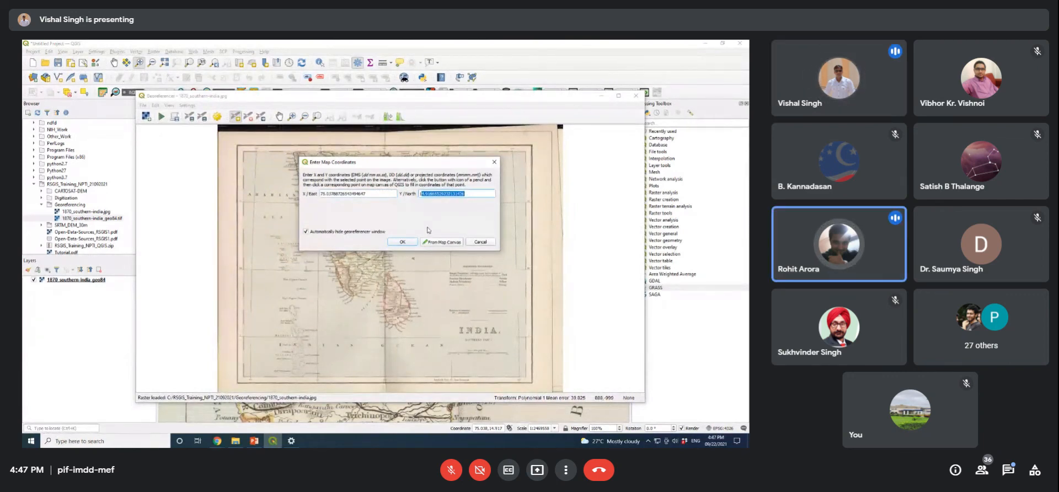
{"action": "left_click", "coordinate": [402, 242]}
{"action": "left_click", "coordinate": [638, 96]}
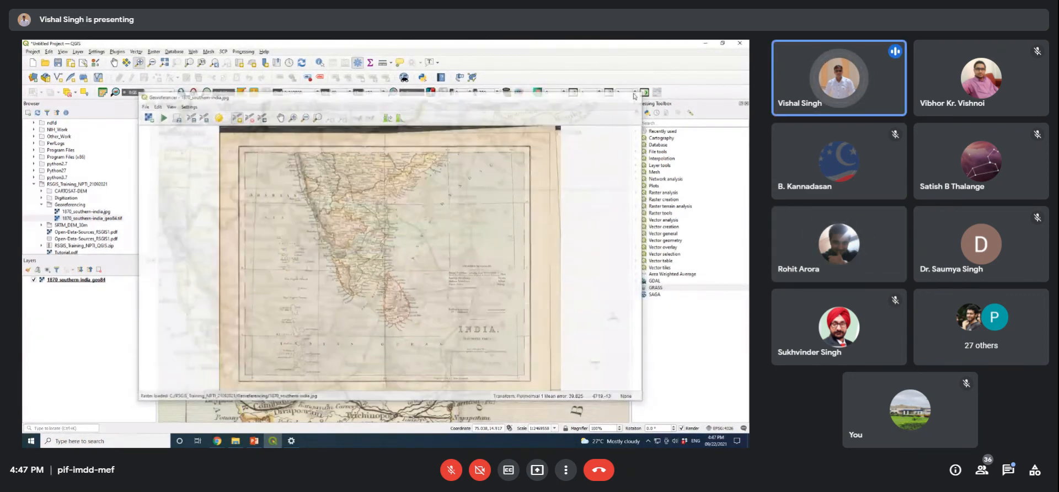
Step: Show the whole georeferenced 1870 map in the main canvas
{"action": "scroll", "coordinate": [334, 256], "scroll_direction": "down", "scroll_amount": 3}
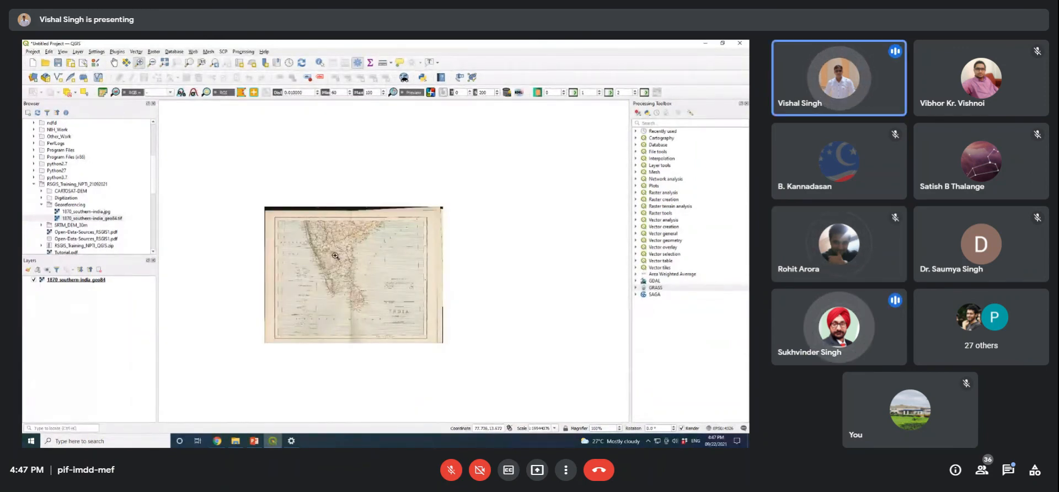
{"action": "scroll", "coordinate": [359, 299], "scroll_direction": "up", "scroll_amount": 1}
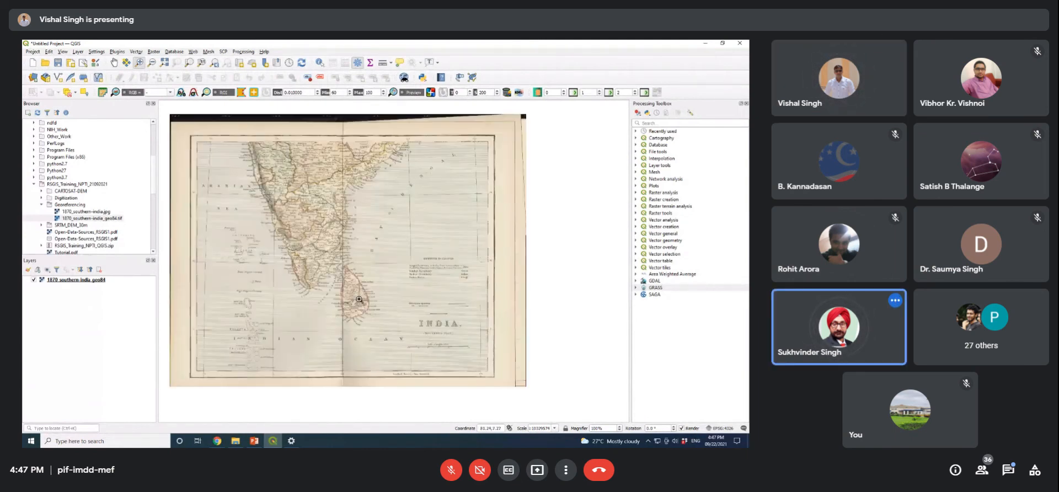
{"action": "left_click_drag", "start_coordinate": [315, 230], "coordinate": [356, 236]}
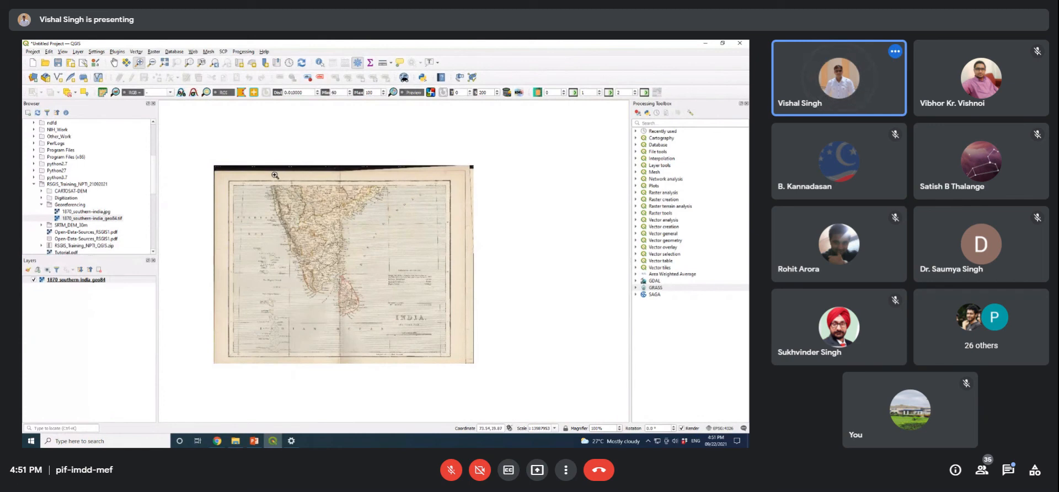
Step: Start Warp (Reproject) with the 1870_southern-india_geo84 layer as input, look at the input file chooser, and cancel it
{"action": "left_click", "coordinate": [154, 51]}
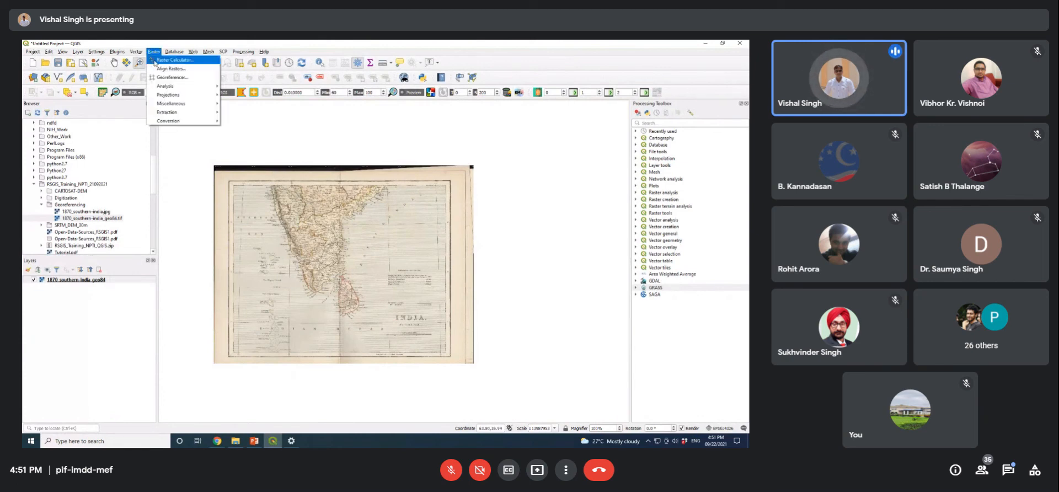
{"action": "mouse_move", "coordinate": [172, 101]}
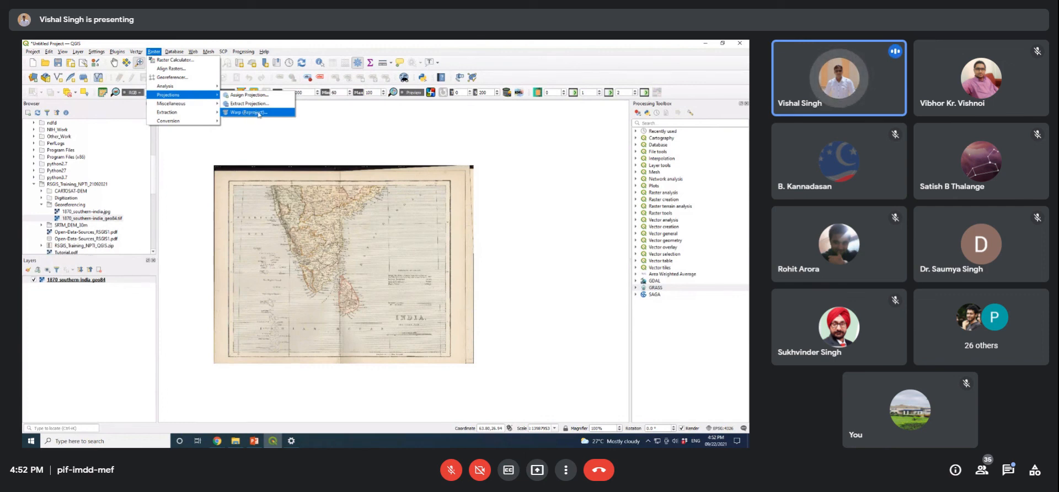
{"action": "left_click", "coordinate": [263, 114]}
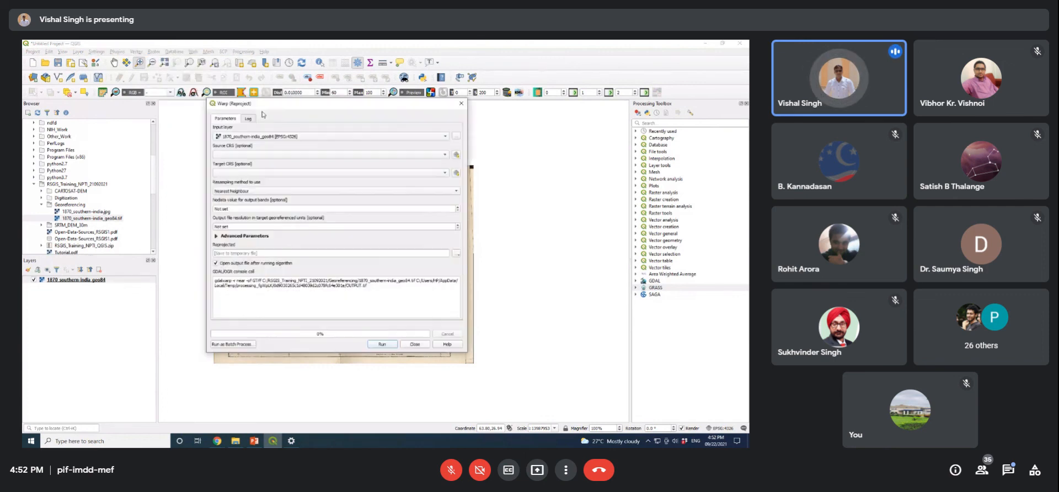
{"action": "left_click_drag", "start_coordinate": [302, 108], "coordinate": [359, 123]}
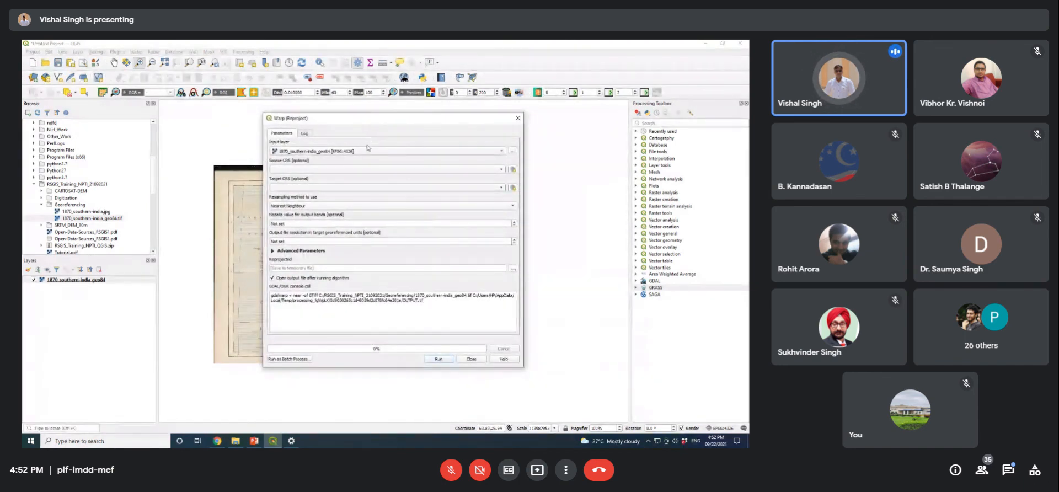
{"action": "left_click_drag", "start_coordinate": [381, 119], "coordinate": [366, 92]}
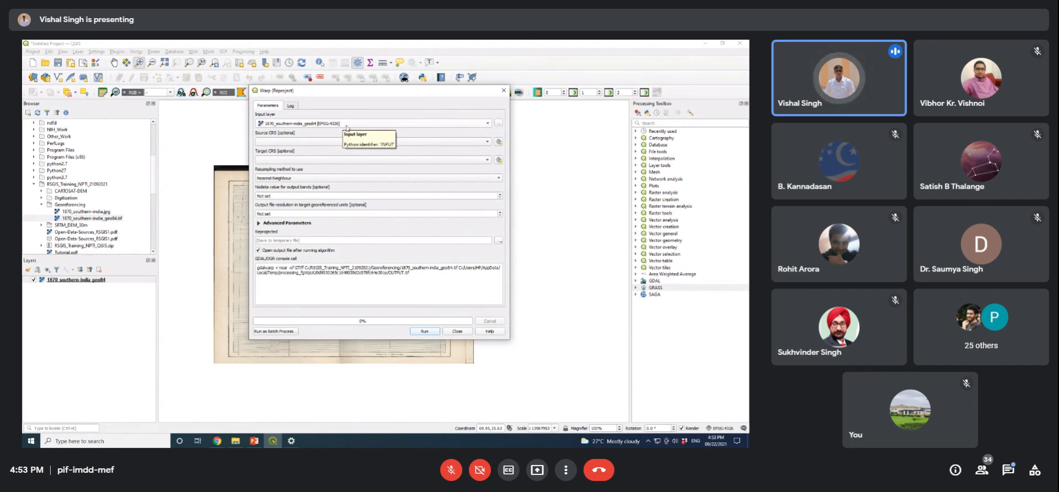
{"action": "left_click", "coordinate": [498, 126]}
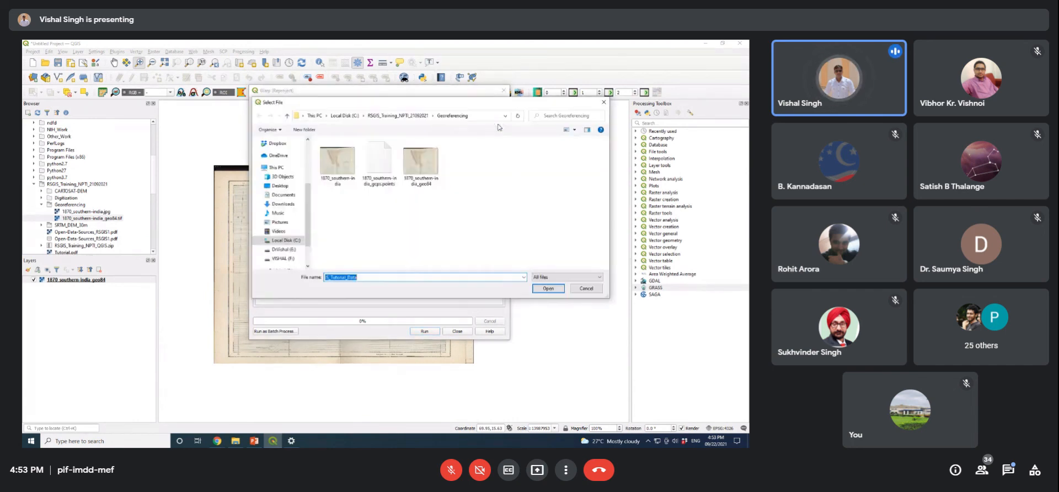
{"action": "left_click", "coordinate": [586, 289]}
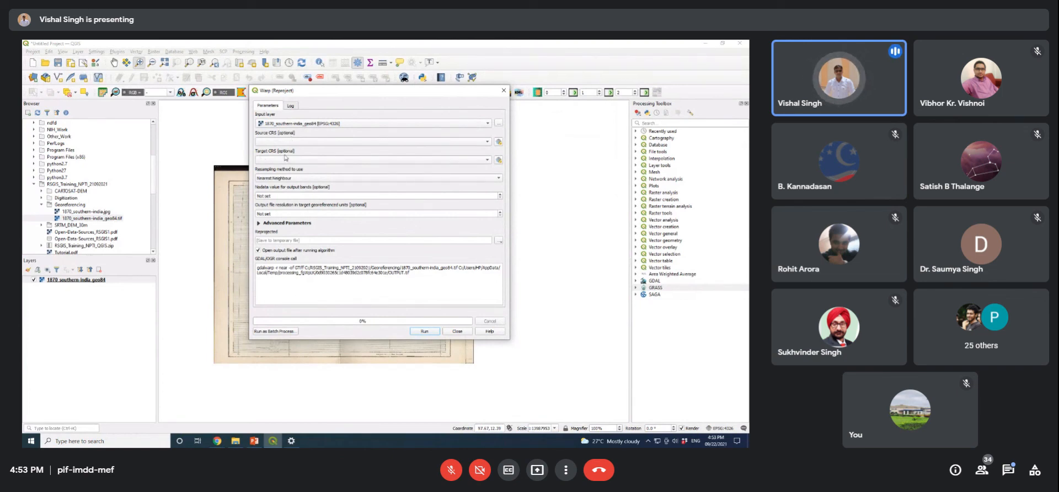
Step: Open the target CRS selection for the reprojection and turn off the No CRS option
{"action": "left_click", "coordinate": [498, 160]}
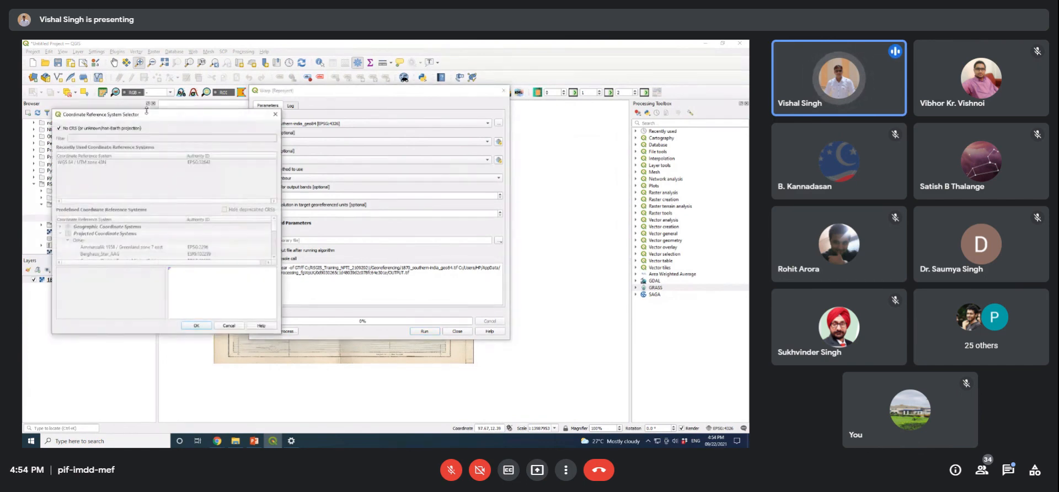
{"action": "left_click_drag", "start_coordinate": [164, 119], "coordinate": [340, 117]}
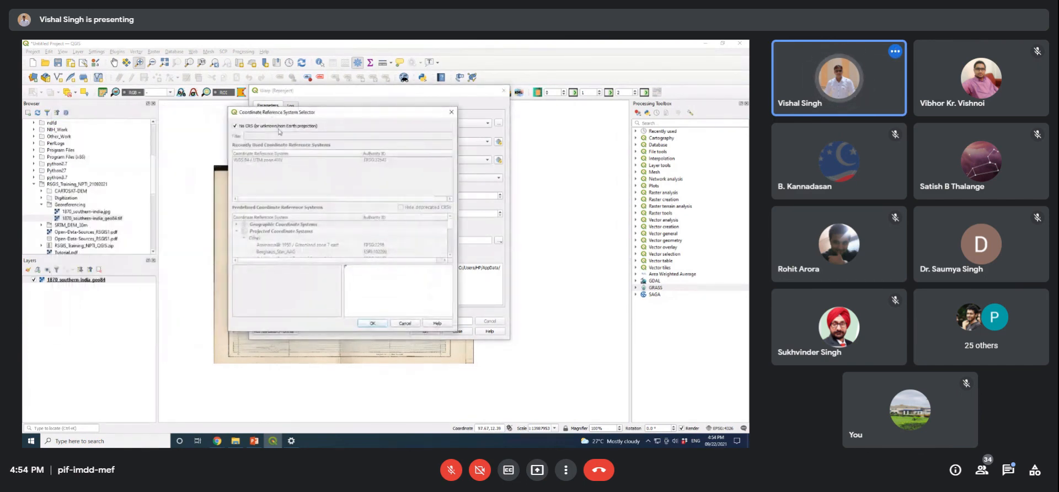
{"action": "left_click", "coordinate": [235, 125]}
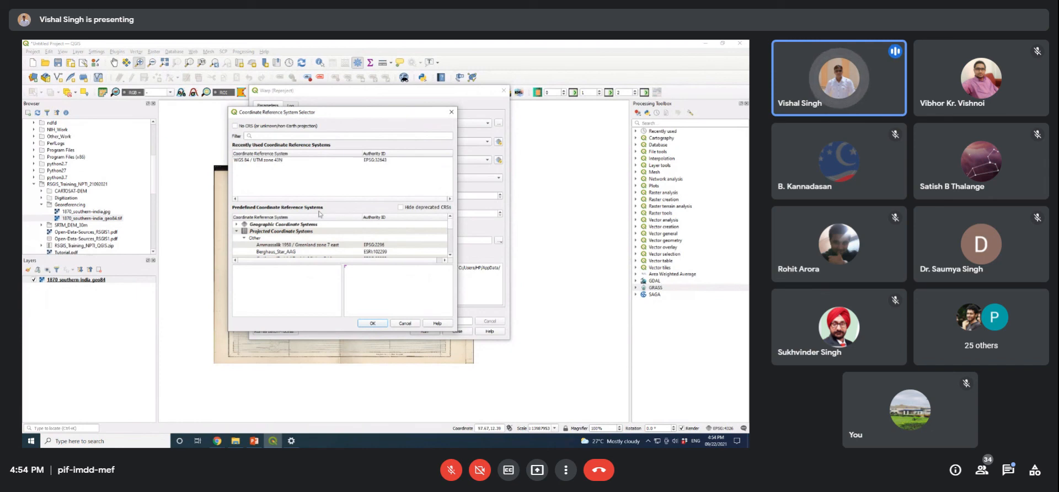
{"action": "left_click_drag", "start_coordinate": [334, 116], "coordinate": [329, 109]}
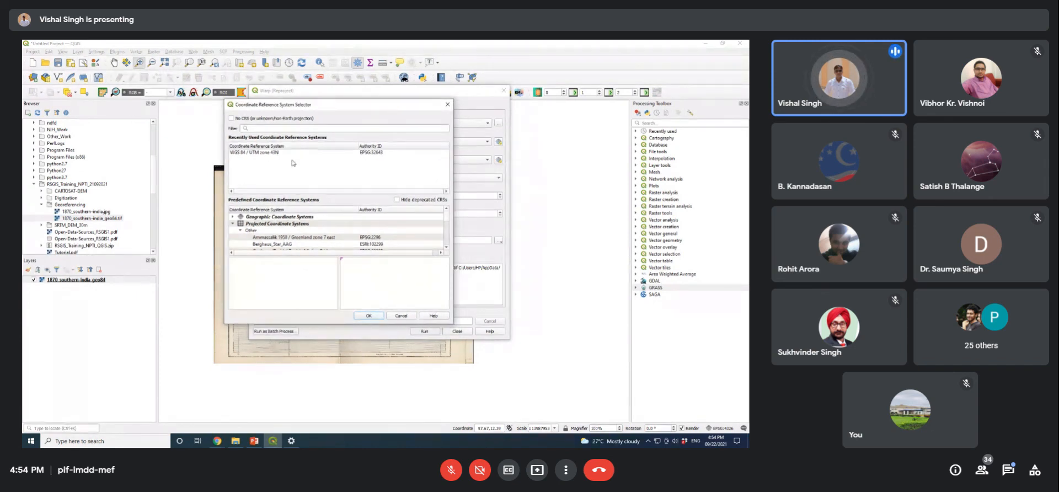
Step: Switch to Chrome and search Google for "utm grid zones of india" on a new page
{"action": "left_click", "coordinate": [216, 440]}
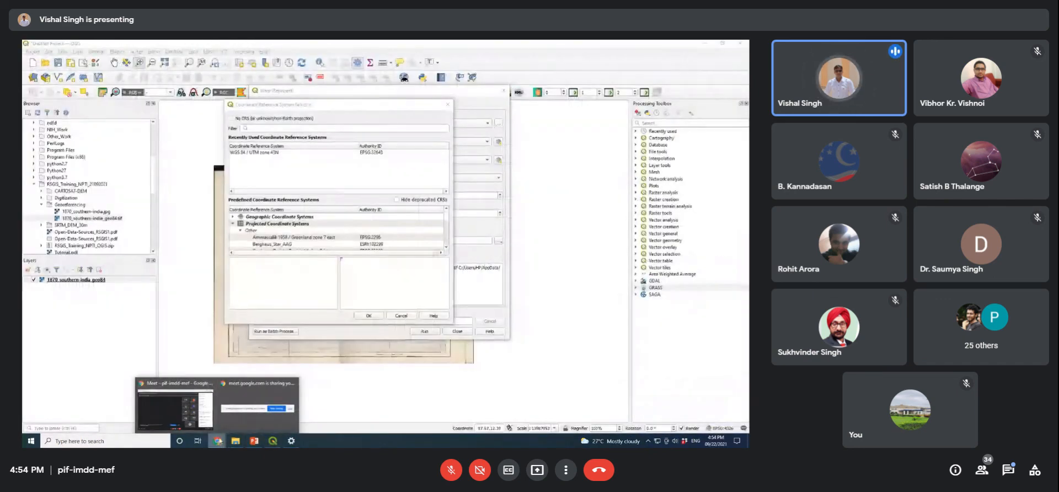
{"action": "left_click", "coordinate": [182, 408]}
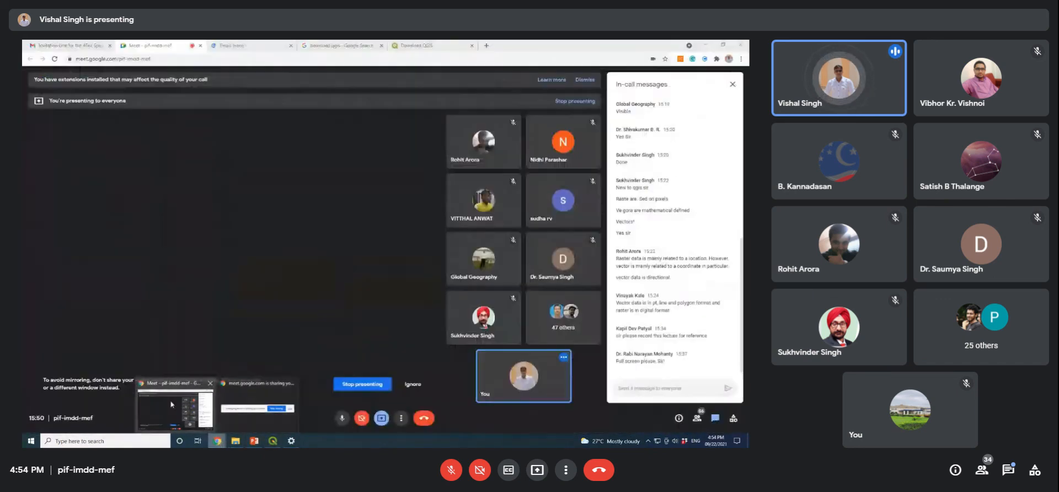
{"action": "left_click", "coordinate": [486, 46]}
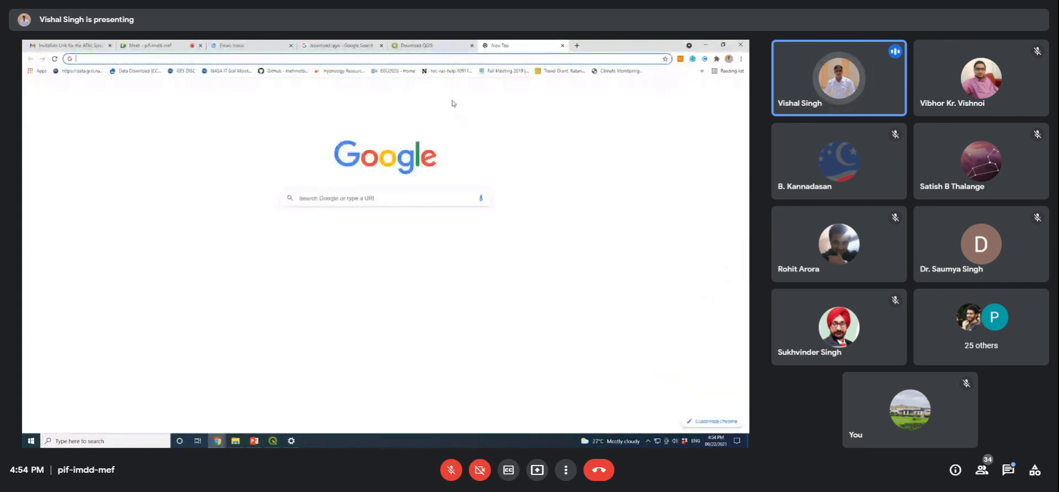
{"action": "left_click", "coordinate": [366, 197]}
{"action": "type", "text": "T"}
{"action": "key", "text": "BackSpace"}
{"action": "type", "text": "UTM GRID"}
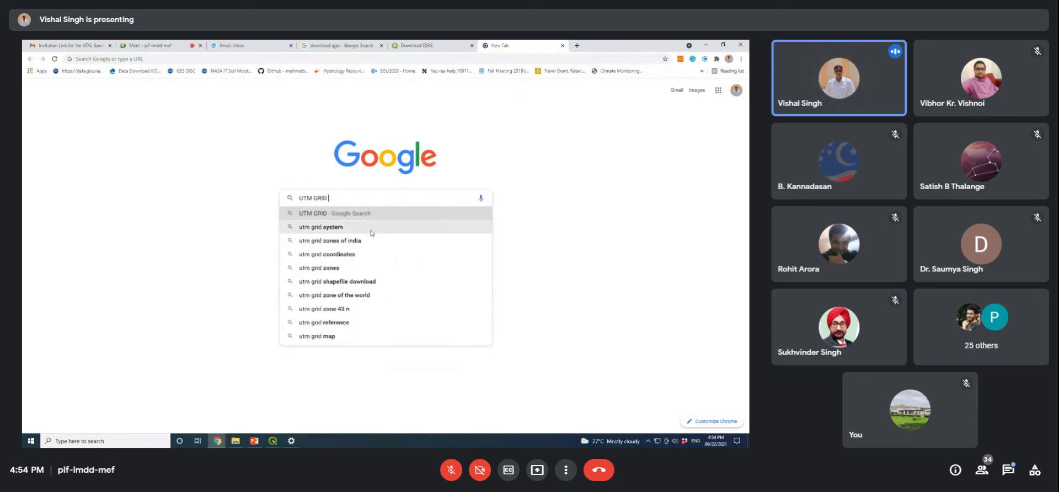
{"action": "left_click", "coordinate": [350, 240]}
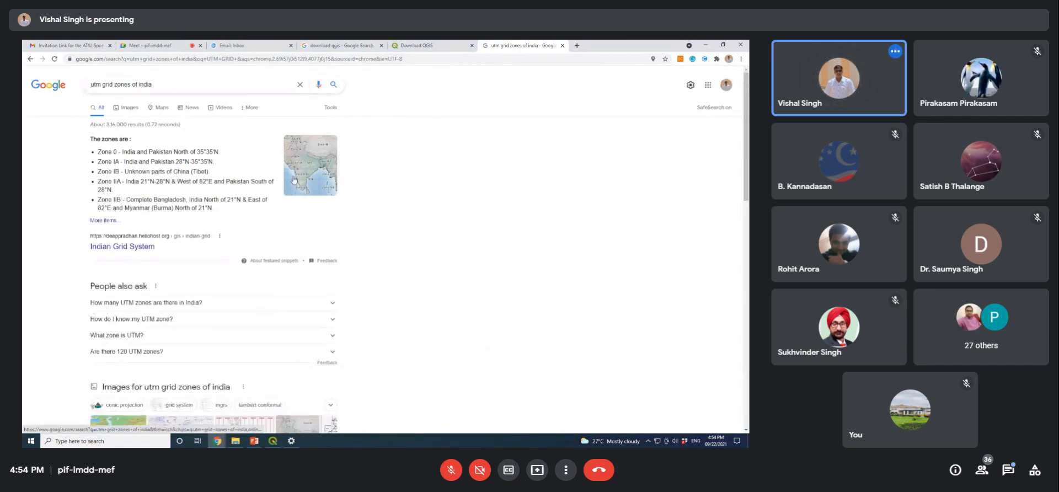
Step: Browse the image results for a UTM zone map of India and open the mycoordinates.org article containing it
{"action": "left_click", "coordinate": [126, 107]}
{"action": "scroll", "coordinate": [284, 268], "scroll_direction": "down", "scroll_amount": 6}
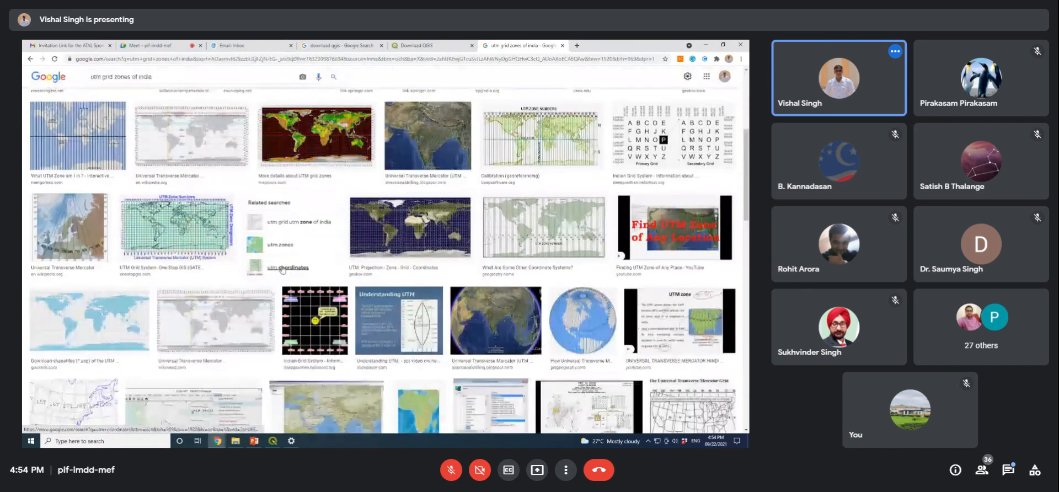
{"action": "scroll", "coordinate": [282, 270], "scroll_direction": "up", "scroll_amount": 3}
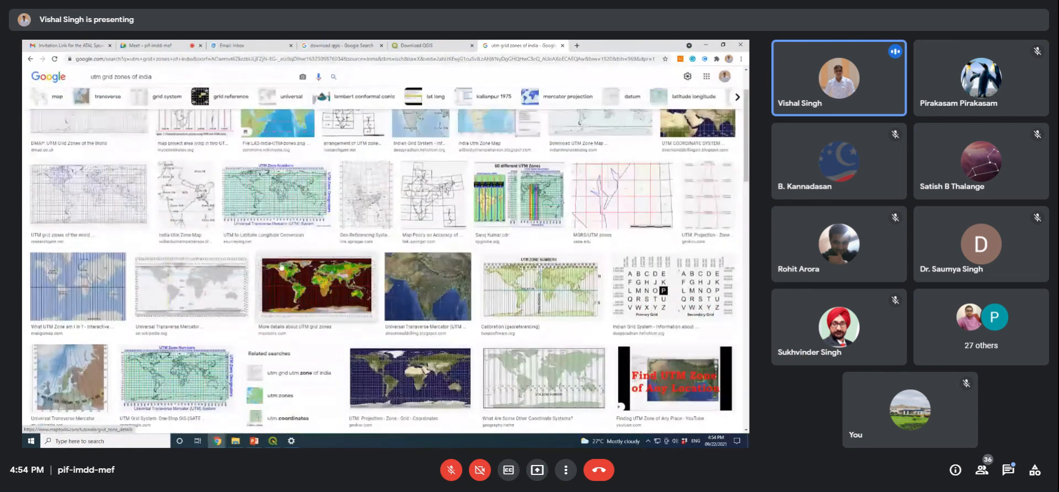
{"action": "scroll", "coordinate": [281, 267], "scroll_direction": "up", "scroll_amount": 2}
{"action": "left_click", "coordinate": [195, 172]}
{"action": "left_click", "coordinate": [570, 161]}
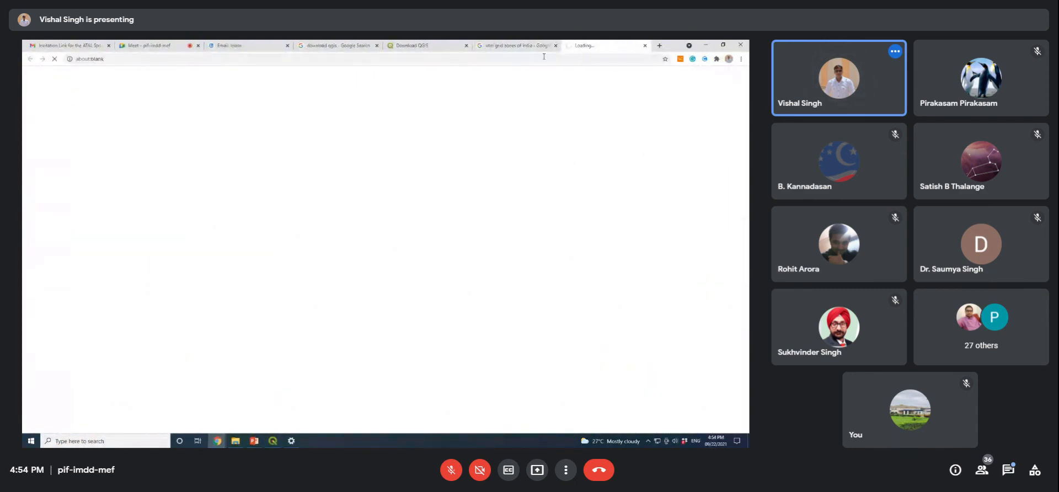
{"action": "left_click", "coordinate": [522, 46]}
{"action": "left_click", "coordinate": [585, 46]}
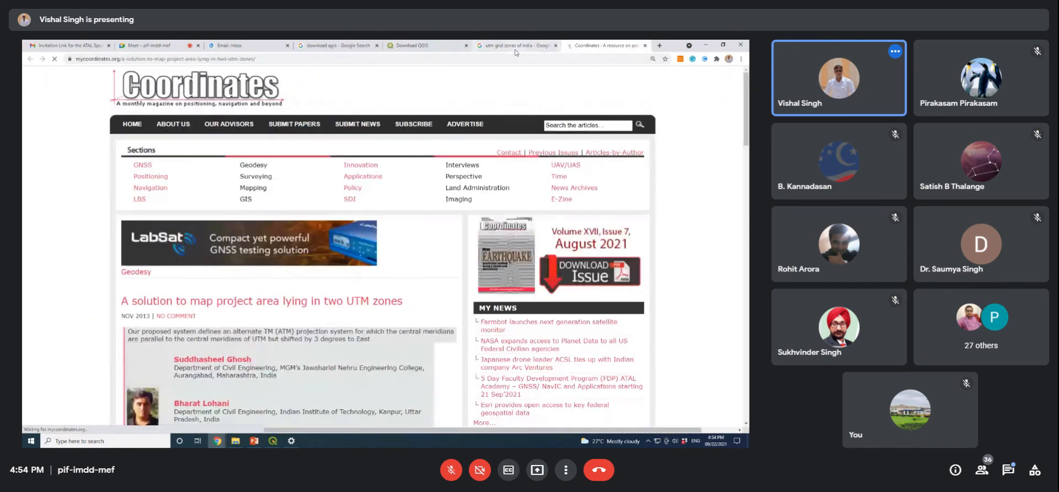
Step: Examine the article's Figure 1 to see which UTM zones cover India
{"action": "scroll", "coordinate": [286, 248], "scroll_direction": "down", "scroll_amount": 15}
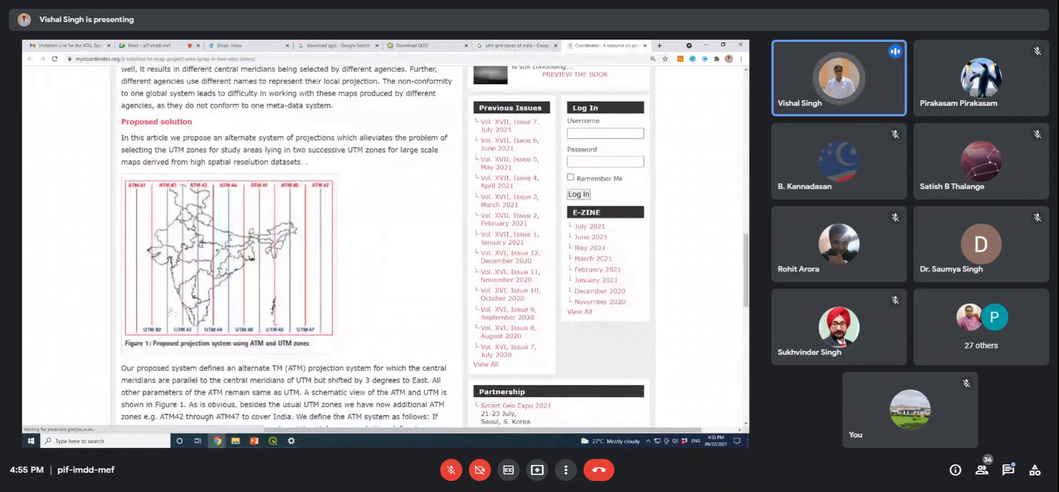
{"action": "scroll", "coordinate": [228, 271], "scroll_direction": "up", "scroll_amount": 2}
{"action": "scroll", "coordinate": [228, 270], "scroll_direction": "down", "scroll_amount": 3}
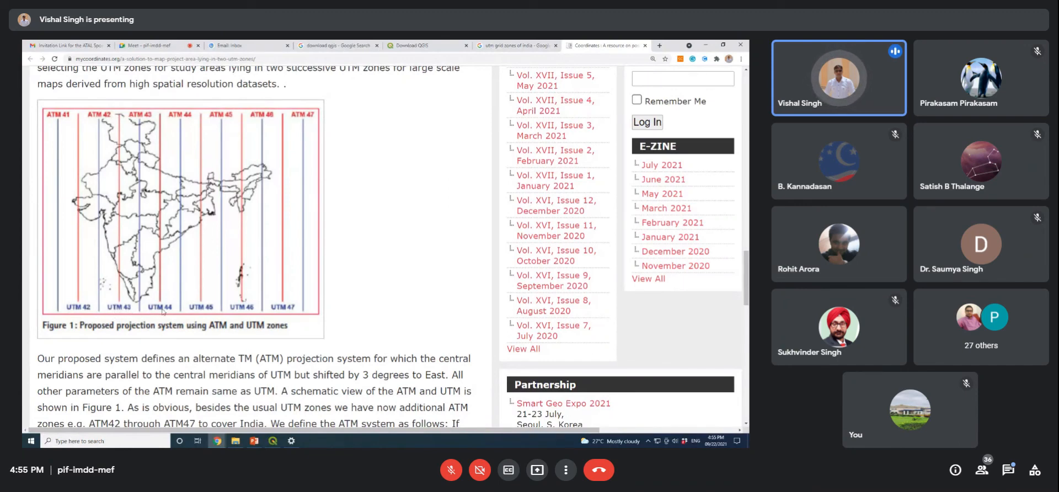
Step: Return to QGIS and set the target CRS to WGS 84 / UTM zone 43N
{"action": "left_click", "coordinate": [707, 49]}
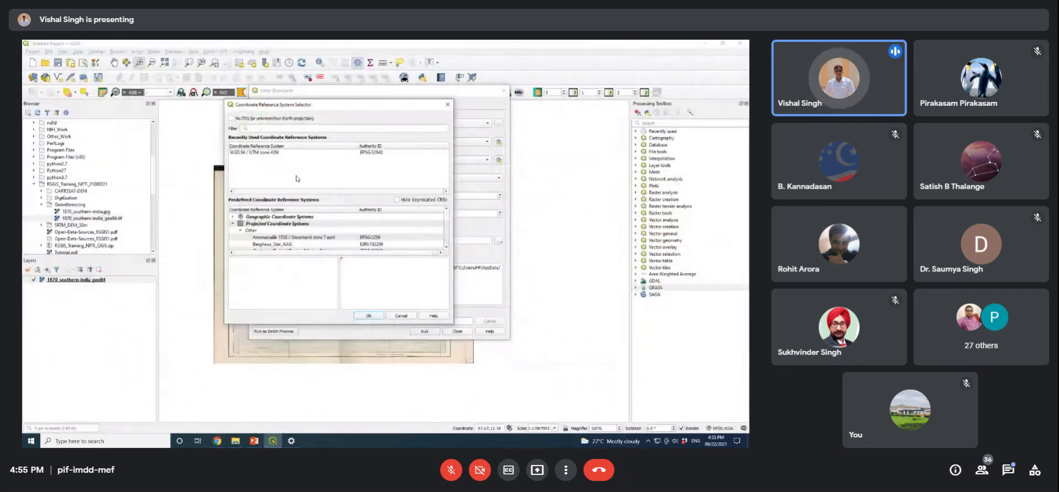
{"action": "left_click", "coordinate": [270, 153]}
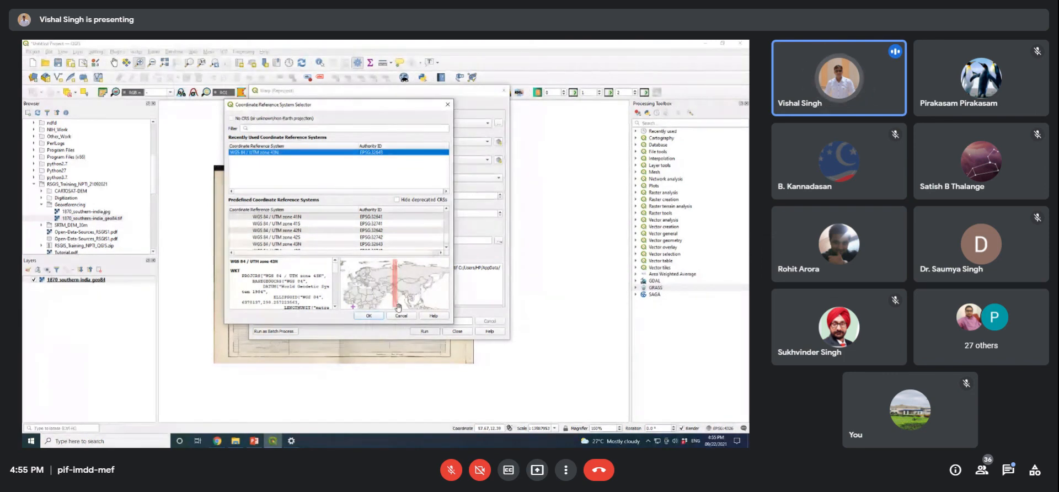
{"action": "left_click", "coordinate": [369, 316]}
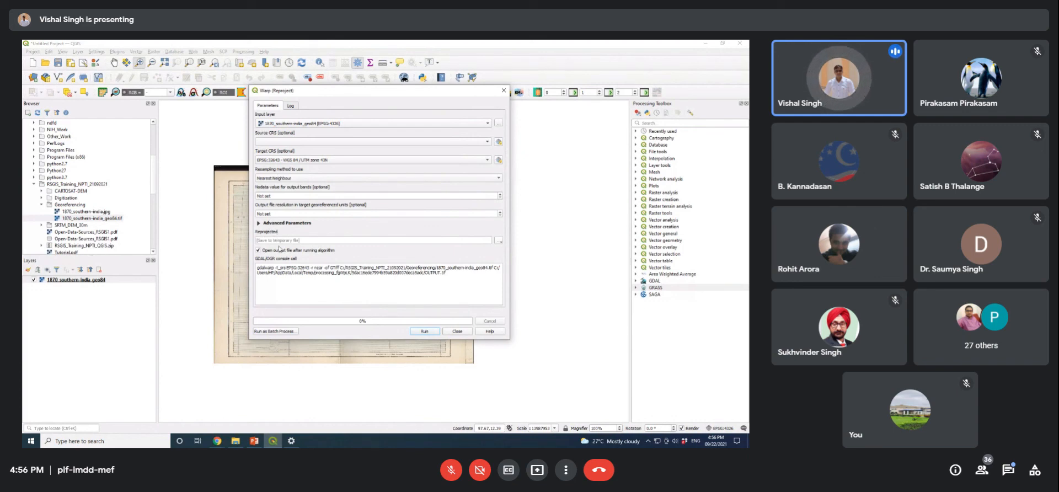
Step: Choose to save the reprojected raster to a file in the Georeferencing folder, using the existing map's file name as a starting point
{"action": "left_click", "coordinate": [498, 243]}
{"action": "left_click", "coordinate": [519, 259]}
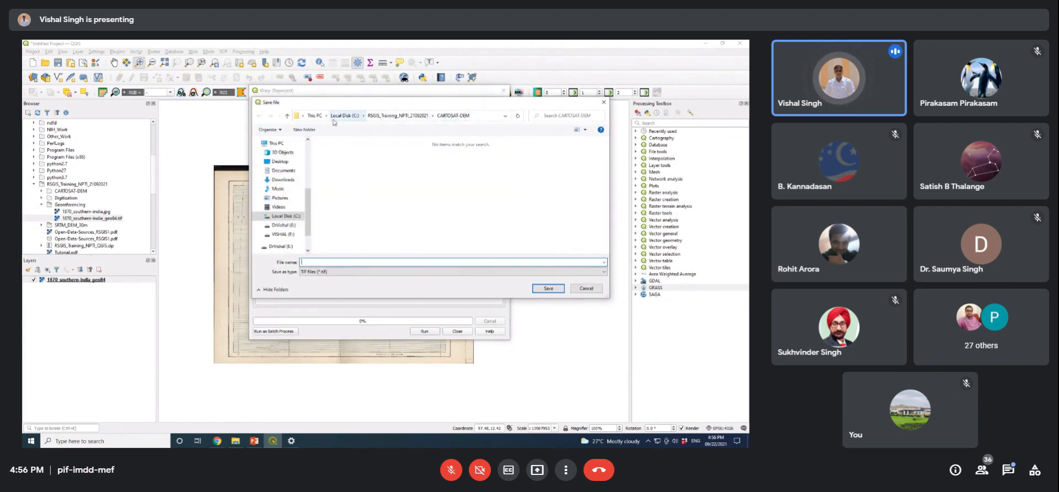
{"action": "left_click", "coordinate": [397, 115]}
{"action": "double_click", "coordinate": [359, 169]}
{"action": "left_click", "coordinate": [342, 184]}
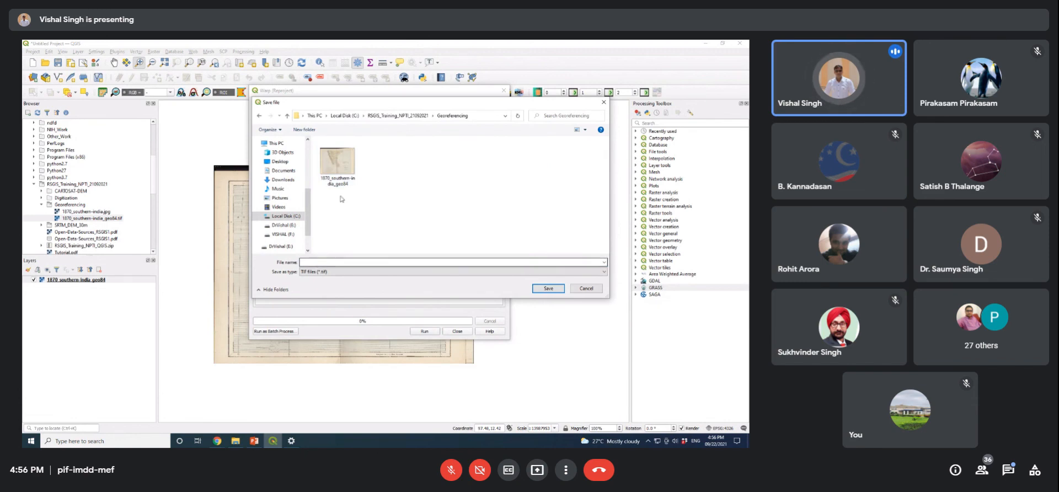
Step: Name the reprojected output file topo_wgs84utm and save it as a TIF
{"action": "double_click", "coordinate": [345, 262]}
{"action": "left_click_drag", "start_coordinate": [361, 262], "coordinate": [346, 261]}
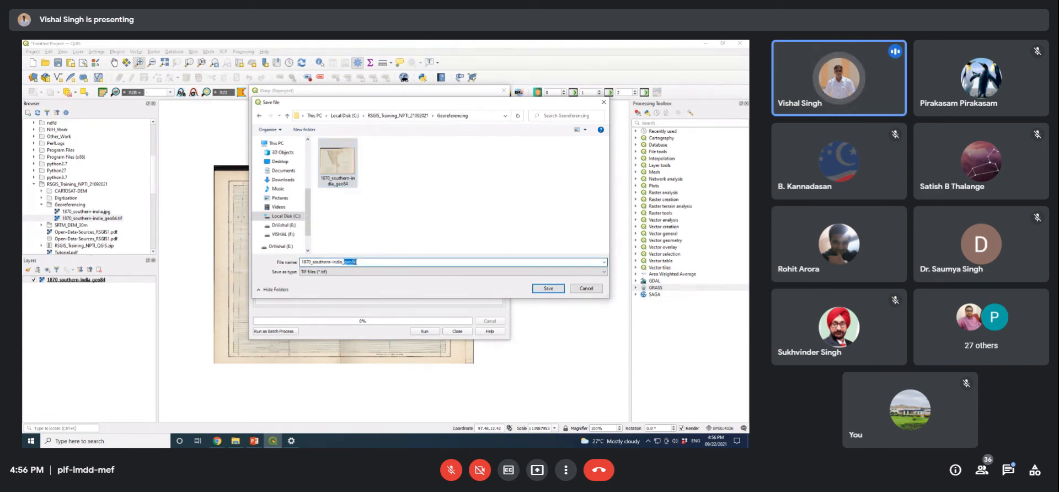
{"action": "type", "text": "wgs"}
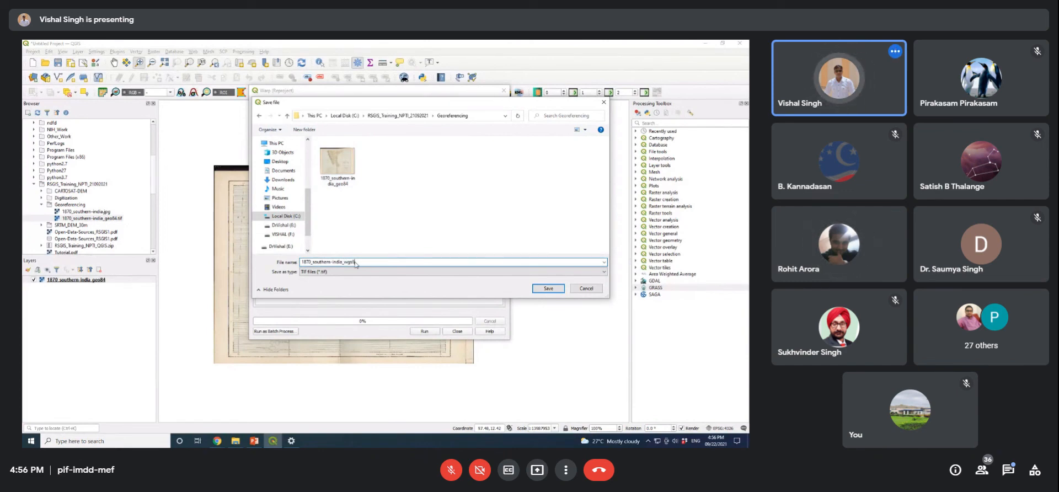
{"action": "type", "text": "84utm"}
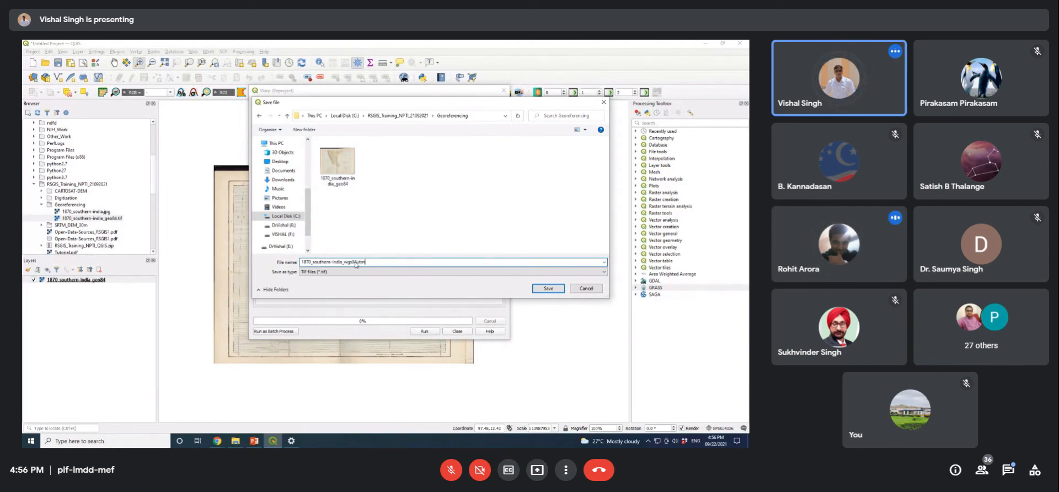
{"action": "left_click_drag", "start_coordinate": [342, 262], "coordinate": [301, 263]}
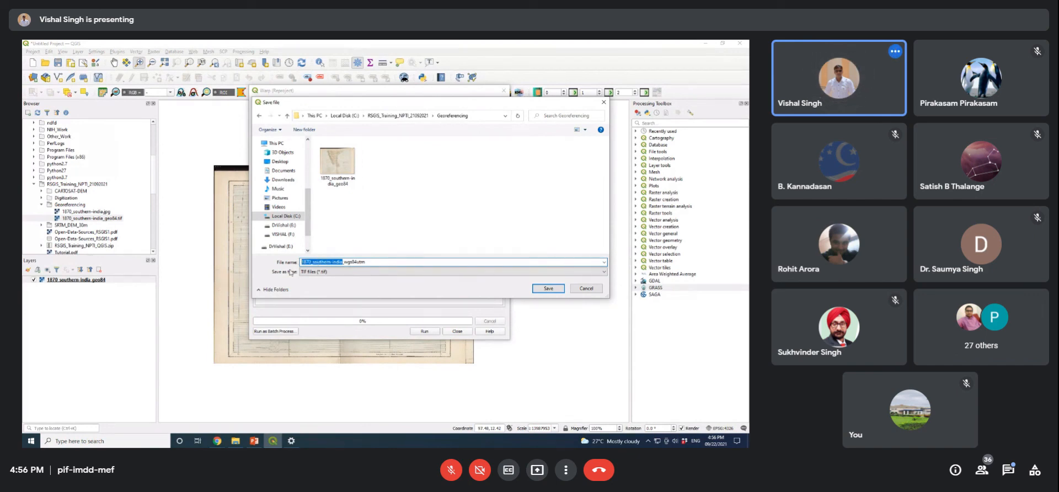
{"action": "type", "text": "topo"}
{"action": "left_click_drag", "start_coordinate": [334, 263], "coordinate": [296, 263]}
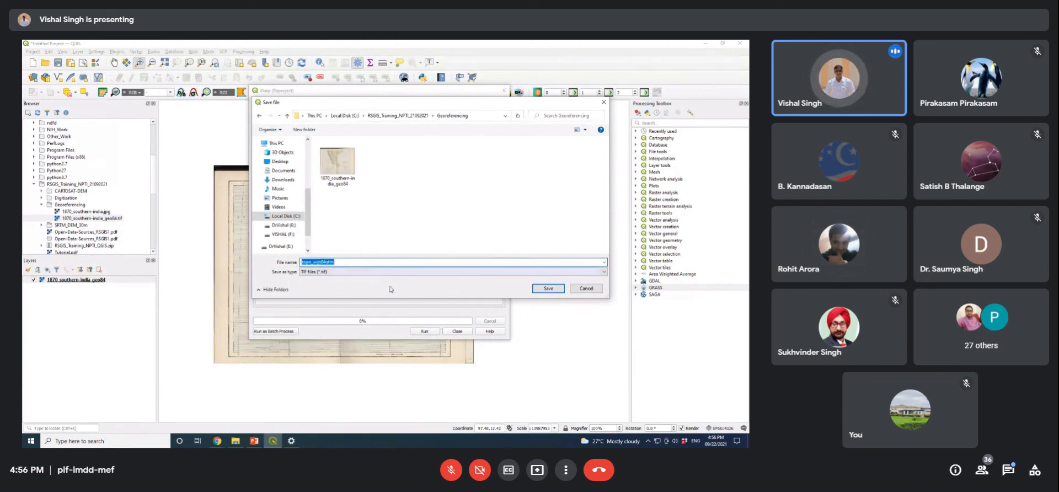
{"action": "left_click", "coordinate": [537, 288]}
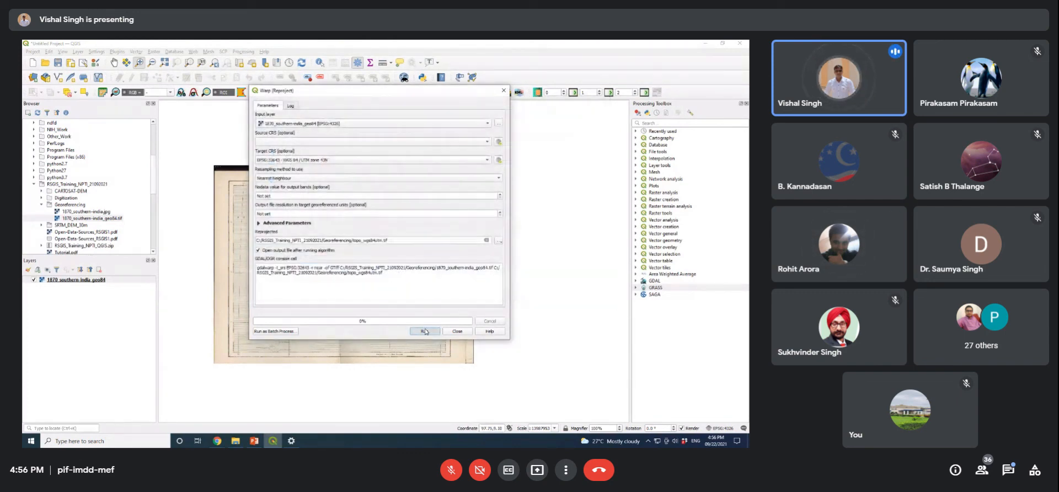
Step: Run the reprojection of the 1870 map and close the Warp dialog
{"action": "left_click", "coordinate": [425, 332]}
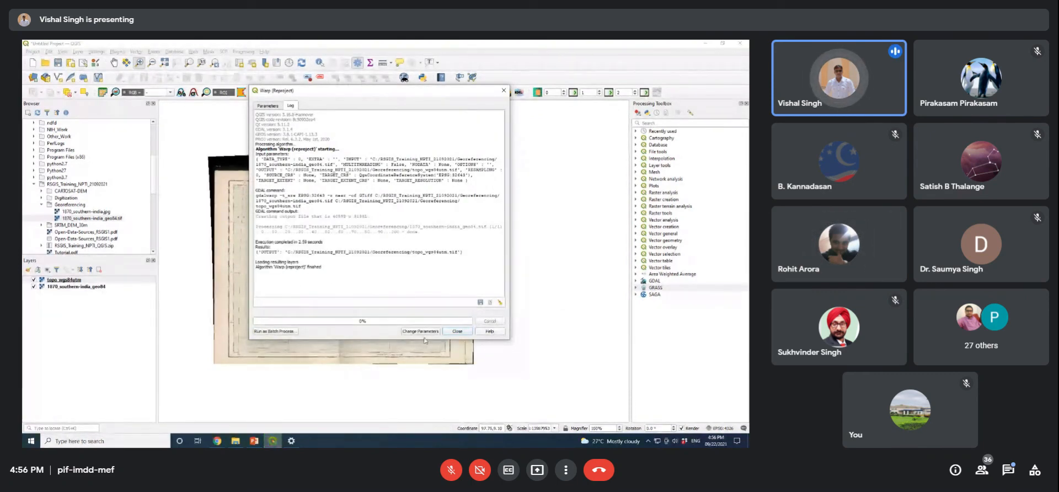
{"action": "left_click", "coordinate": [467, 332]}
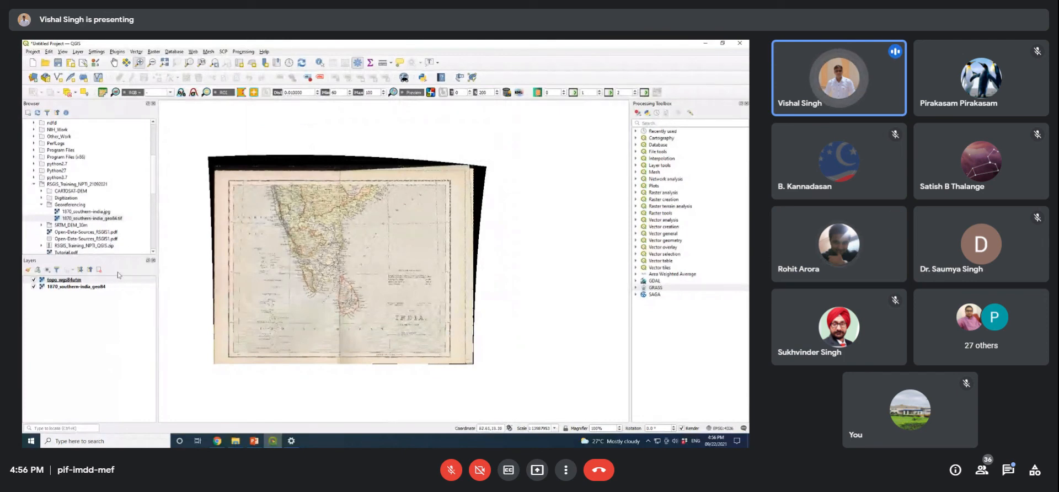
Step: Hide the original 1870 map layer and inspect the reprojected topo_wgs84utm raster on the canvas
{"action": "left_click", "coordinate": [35, 280]}
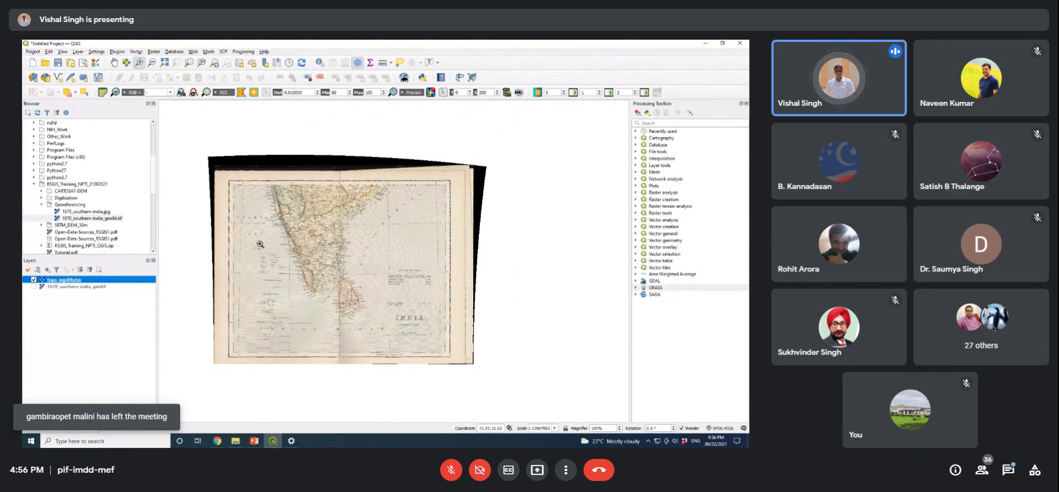
{"action": "left_click", "coordinate": [259, 244]}
{"action": "scroll", "coordinate": [259, 244], "scroll_direction": "down", "scroll_amount": 2}
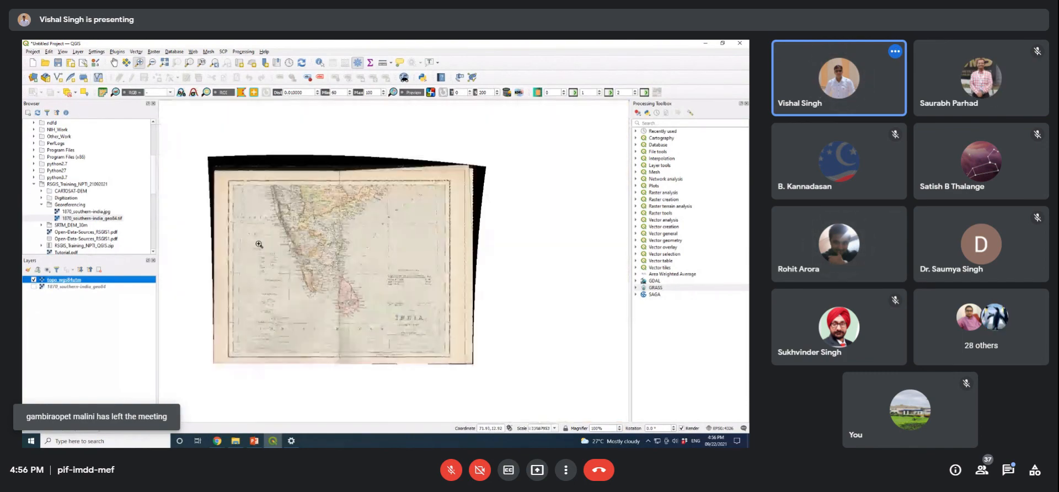
{"action": "scroll", "coordinate": [259, 245], "scroll_direction": "up", "scroll_amount": 1}
{"action": "scroll", "coordinate": [259, 245], "scroll_direction": "down", "scroll_amount": 1}
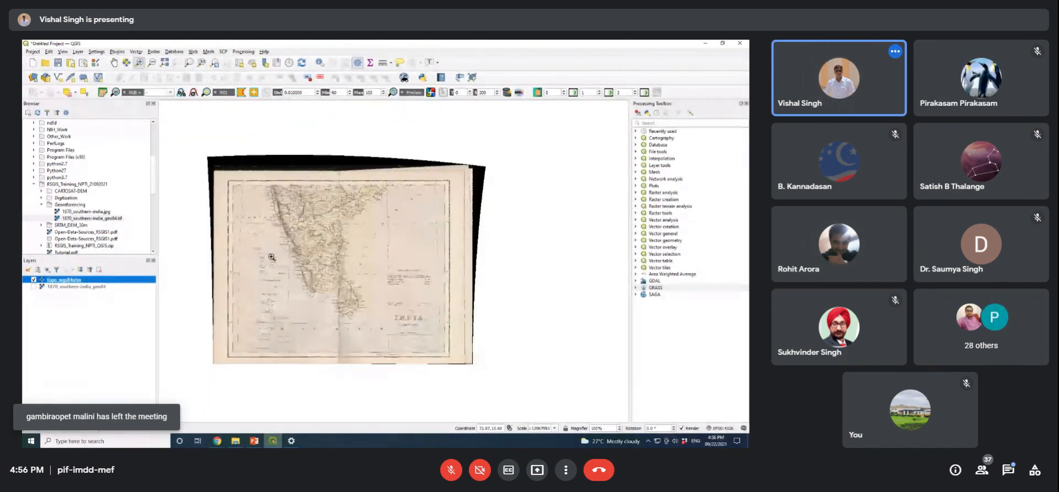
Step: Compare the two rasters by showing only the original 1870 map, then switching back to only the topo_wgs84utm layer
{"action": "left_click", "coordinate": [33, 279]}
{"action": "left_click", "coordinate": [34, 286]}
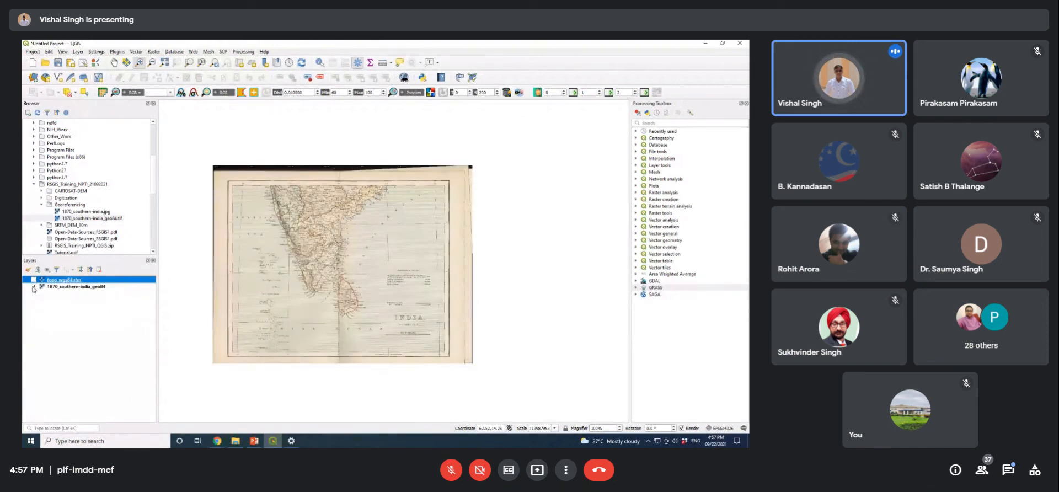
{"action": "left_click_drag", "start_coordinate": [188, 151], "coordinate": [512, 388]}
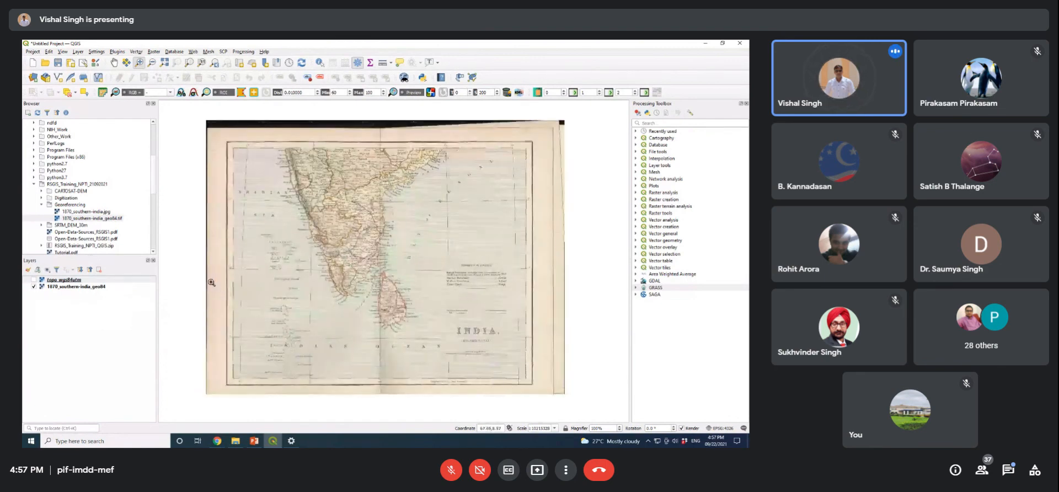
{"action": "left_click", "coordinate": [33, 280]}
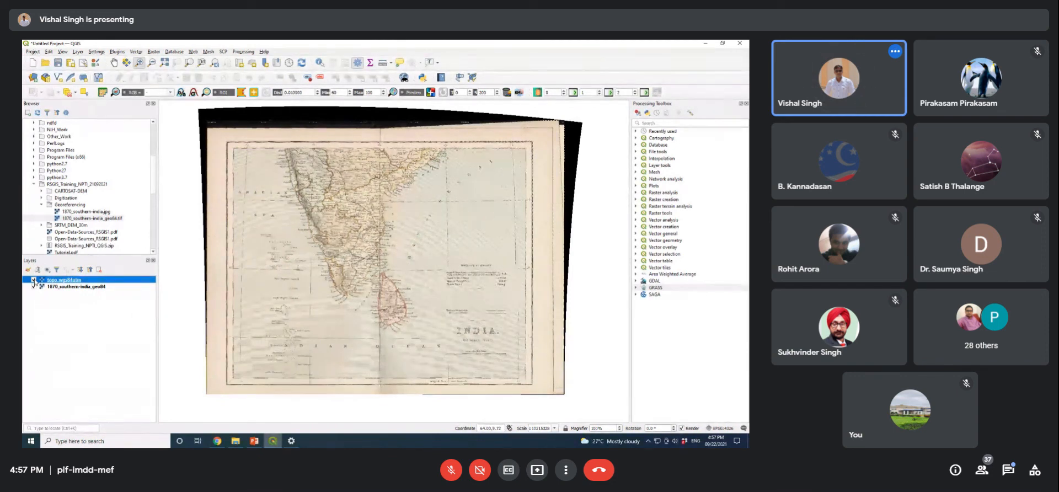
{"action": "left_click", "coordinate": [34, 287]}
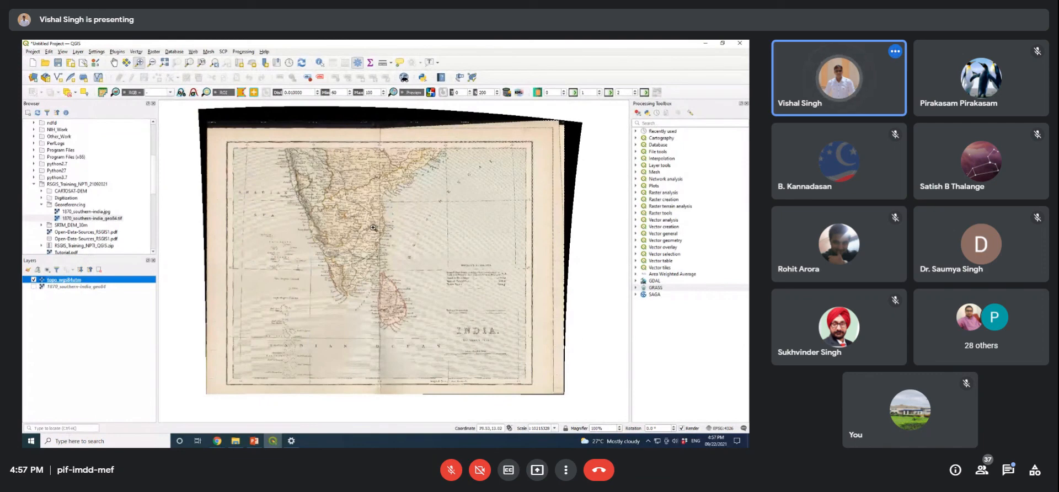
Step: Check the coordinate reference system assigned to the topo_wgs84utm layer in its properties
{"action": "right_click", "coordinate": [72, 283]}
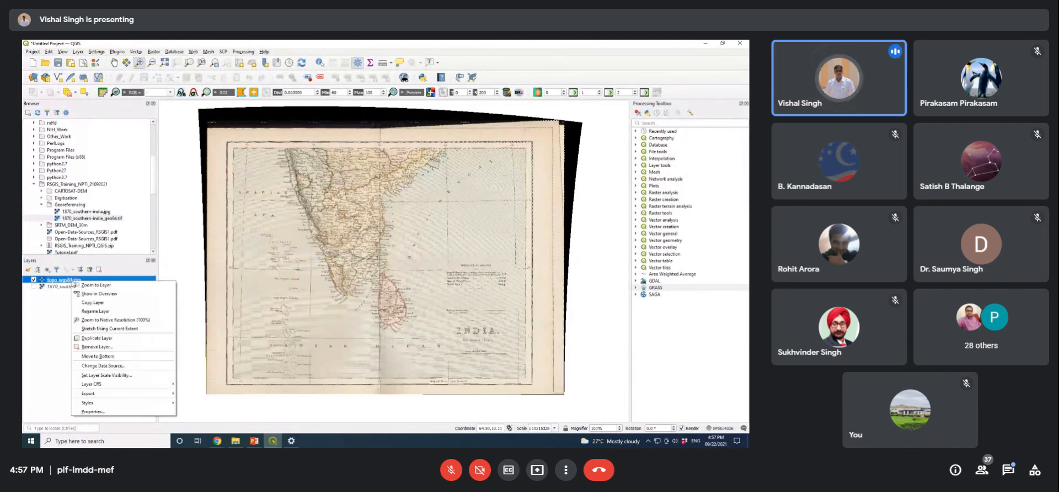
{"action": "left_click", "coordinate": [111, 411]}
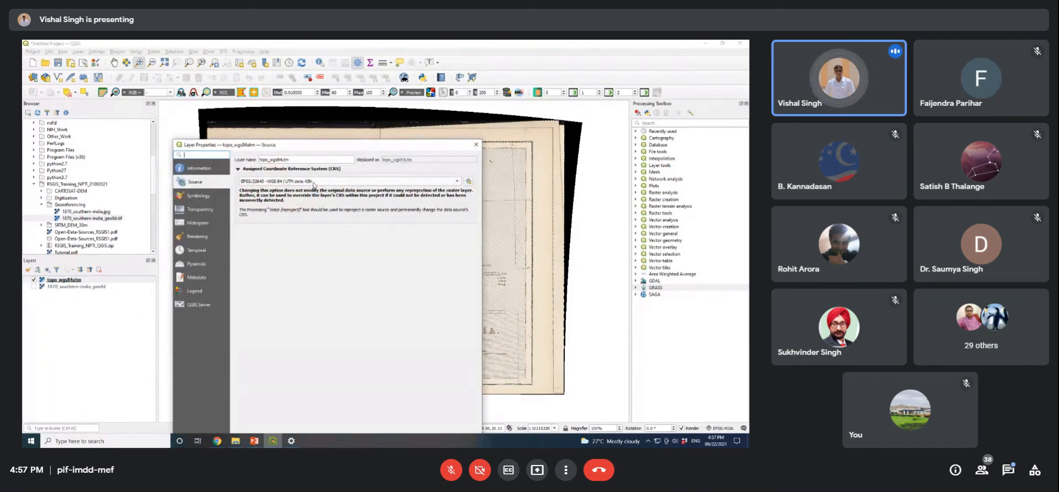
{"action": "left_click", "coordinate": [476, 144]}
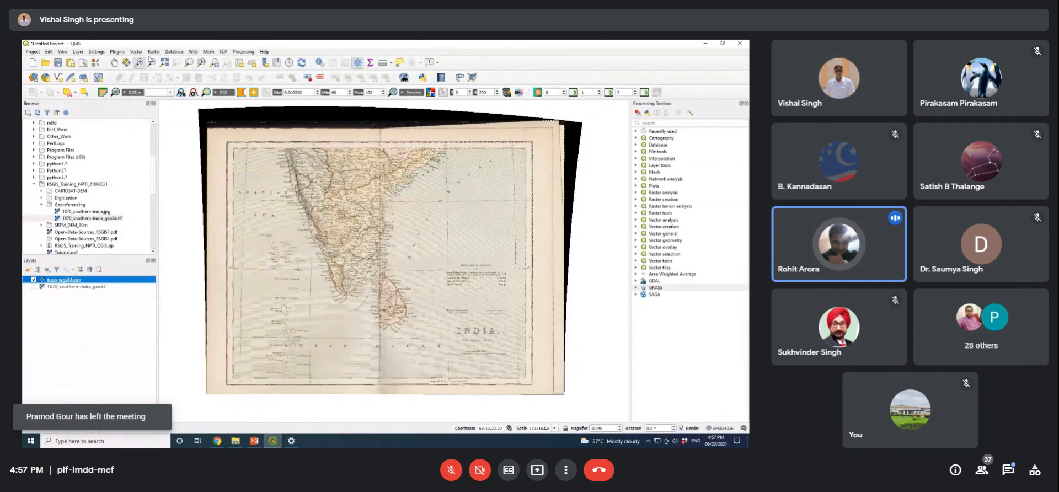
Step: Start the Warp (Reproject) tool with the topo_wgs84utm raster as input layer
{"action": "left_click", "coordinate": [264, 51]}
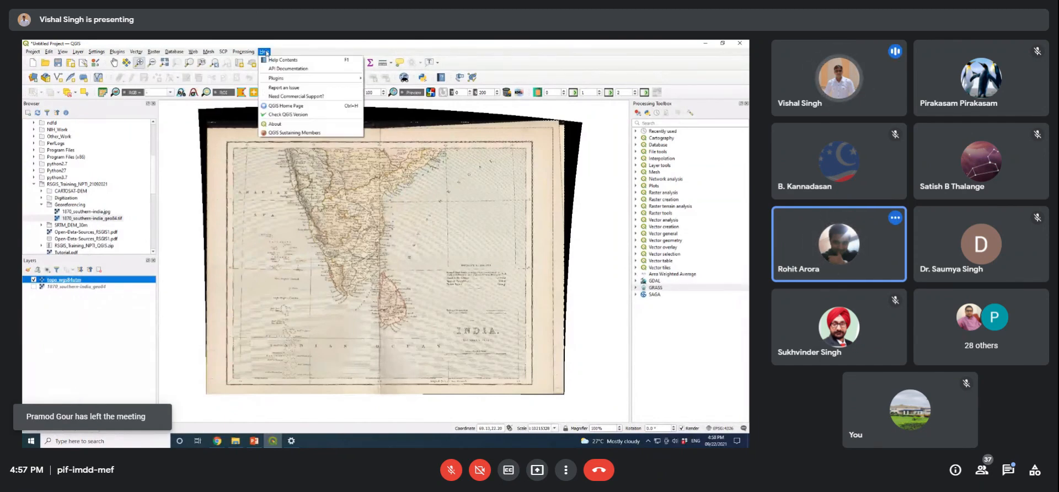
{"action": "left_click", "coordinate": [307, 52]}
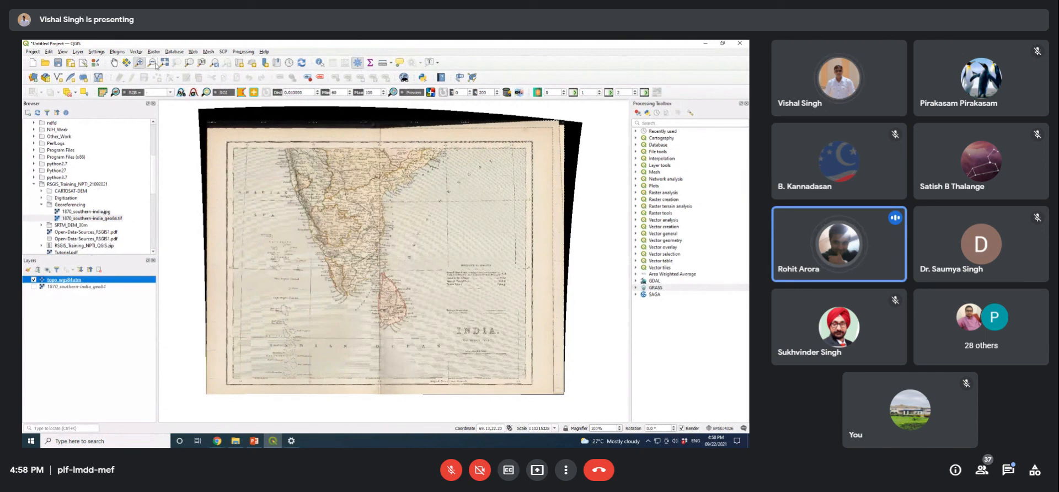
{"action": "left_click", "coordinate": [154, 53]}
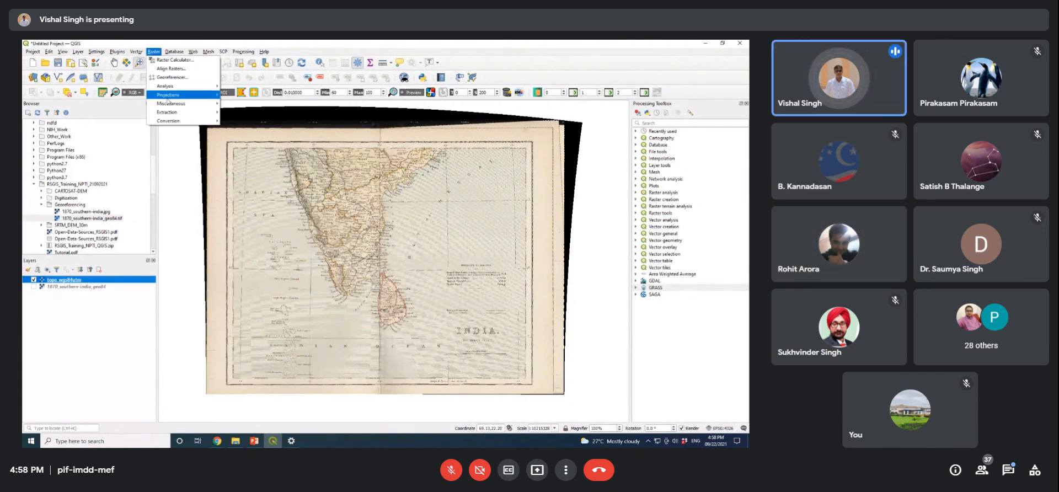
{"action": "mouse_move", "coordinate": [173, 96]}
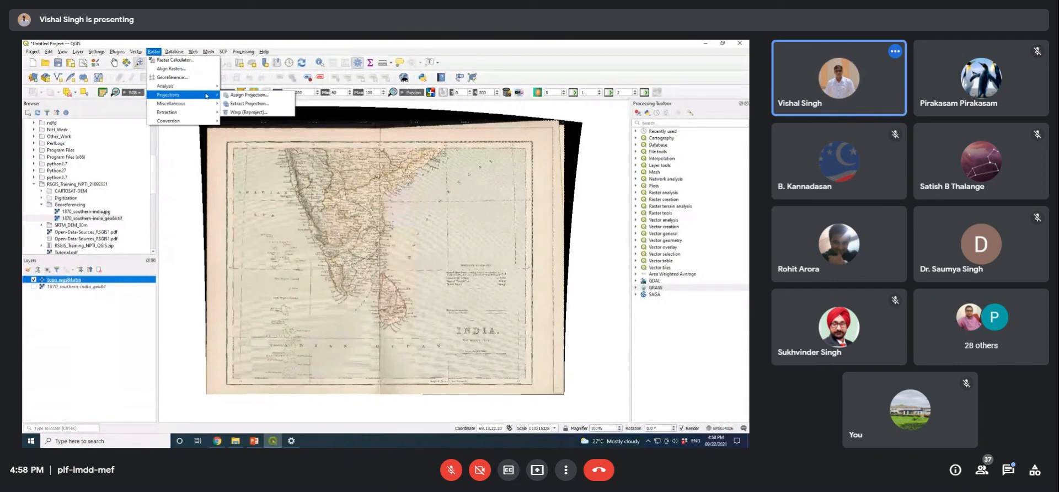
{"action": "left_click", "coordinate": [253, 113]}
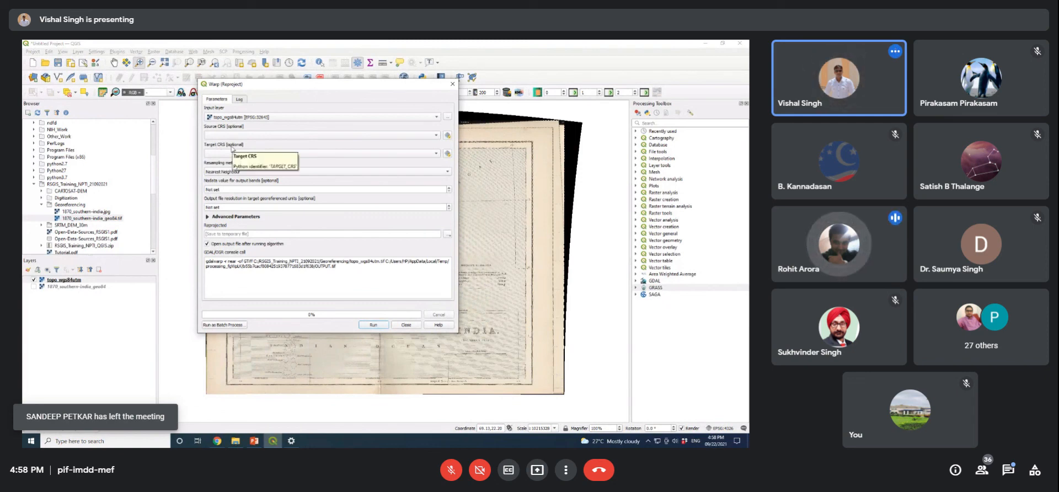
Step: For the target CRS, enable CRS selection, filter the list by "utm" and select WGS 84 / UTM zone 43N
{"action": "left_click", "coordinate": [448, 154]}
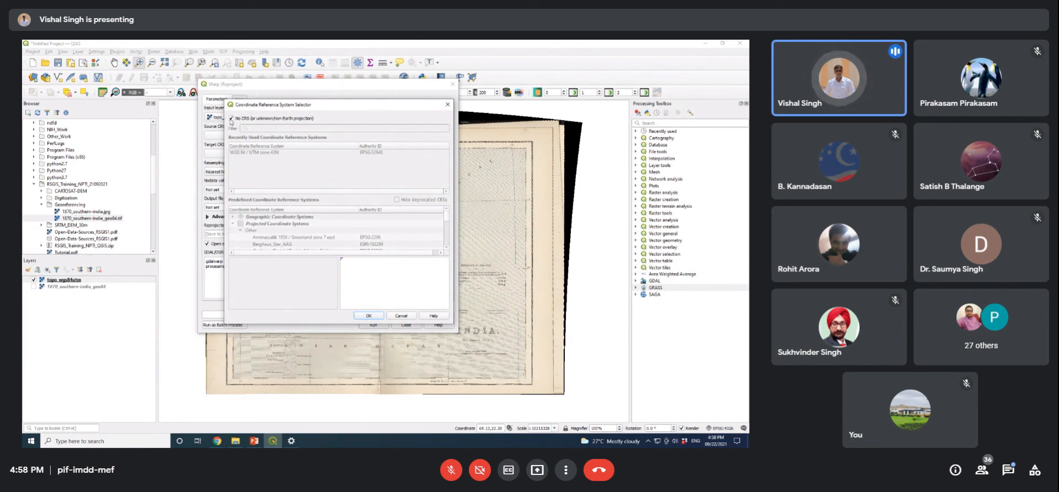
{"action": "left_click", "coordinate": [231, 119]}
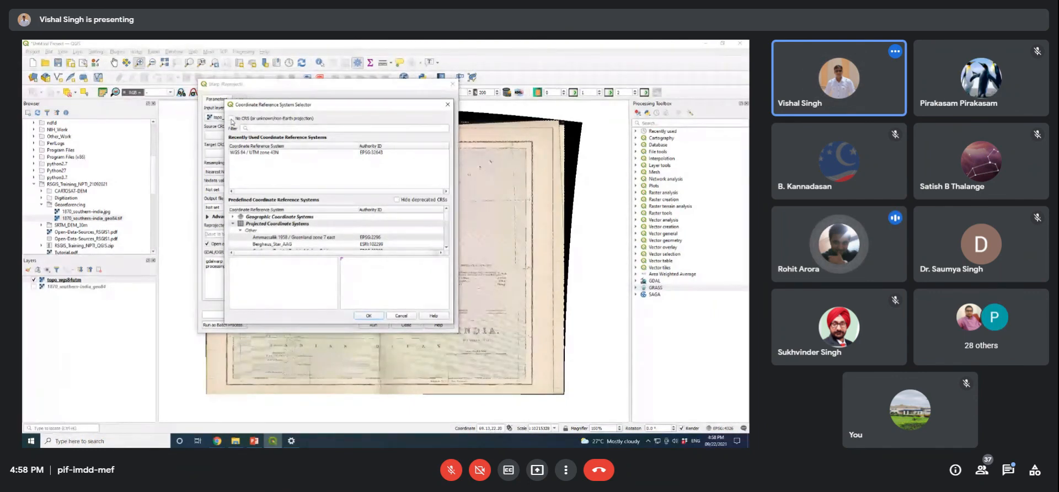
{"action": "left_click", "coordinate": [257, 127]}
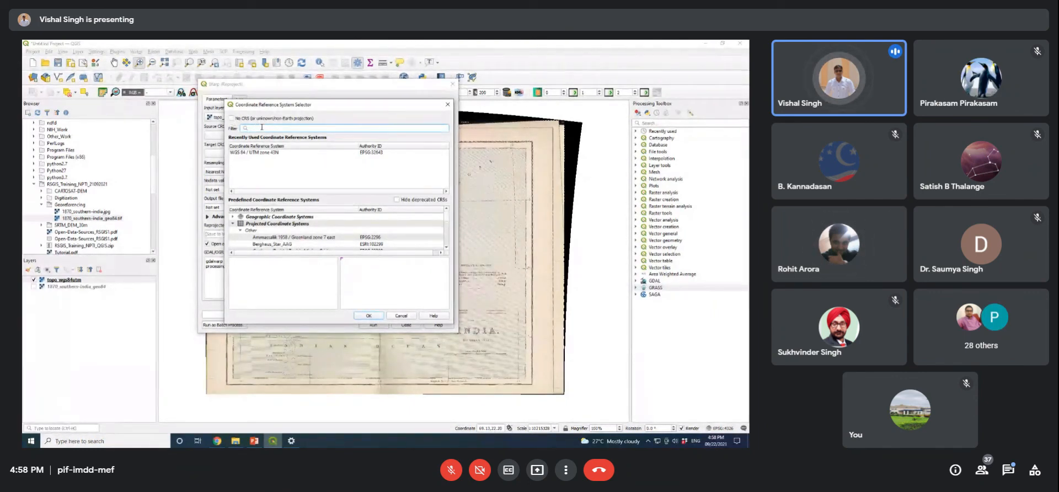
{"action": "type", "text": "utm"}
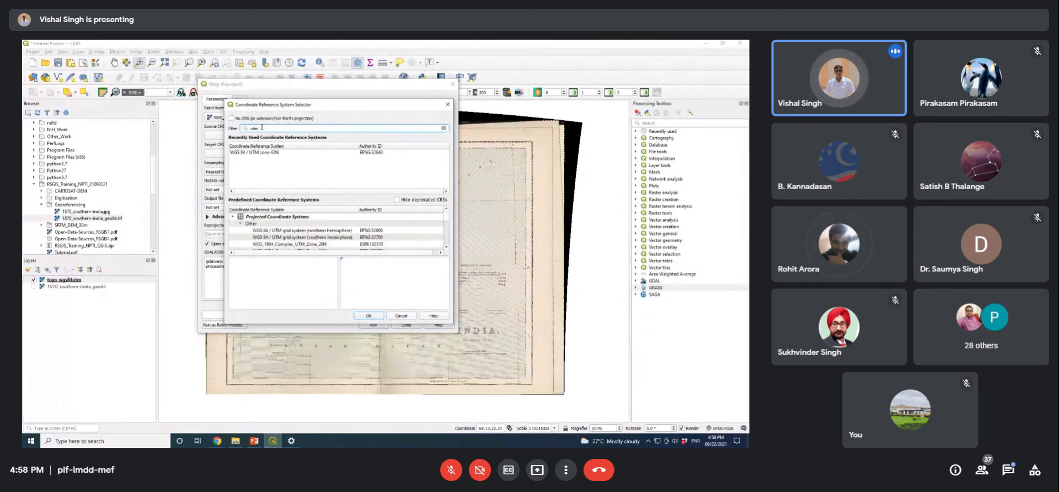
{"action": "type", "text": " wgs 84"}
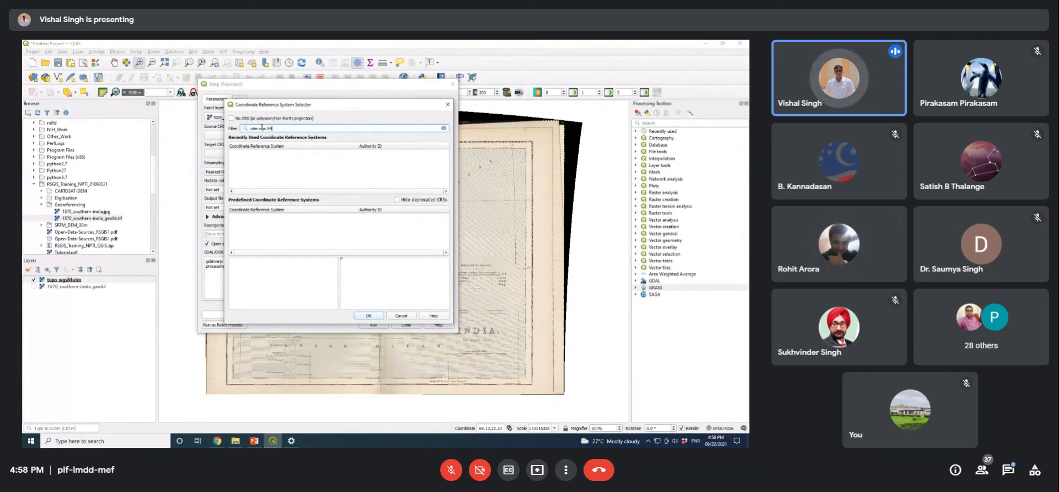
{"action": "key", "text": "BackSpace"}
{"action": "key", "text": "BackSpace"}
{"action": "key", "text": "BackSpace"}
{"action": "key", "text": "BackSpace"}
{"action": "key", "text": "BackSpace"}
{"action": "key", "text": "BackSpace"}
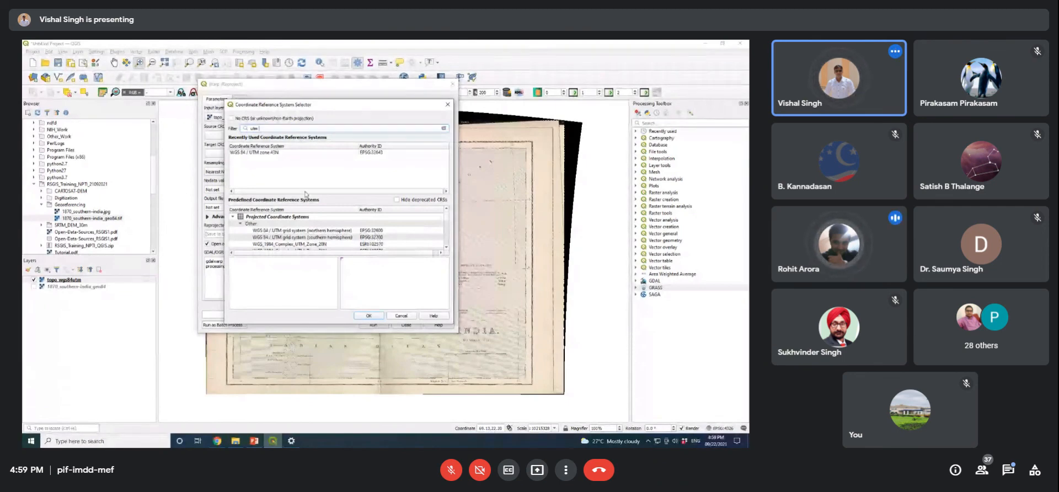
{"action": "left_click", "coordinate": [273, 153]}
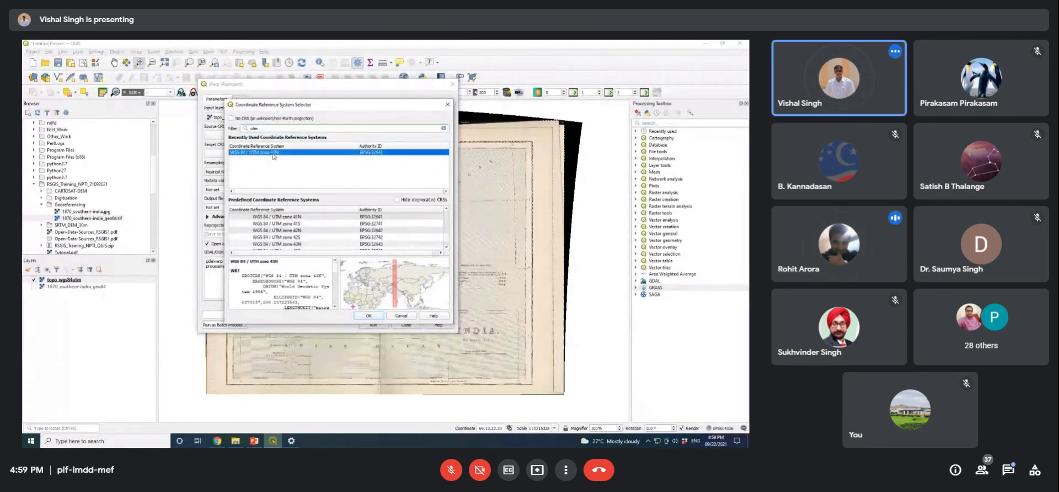